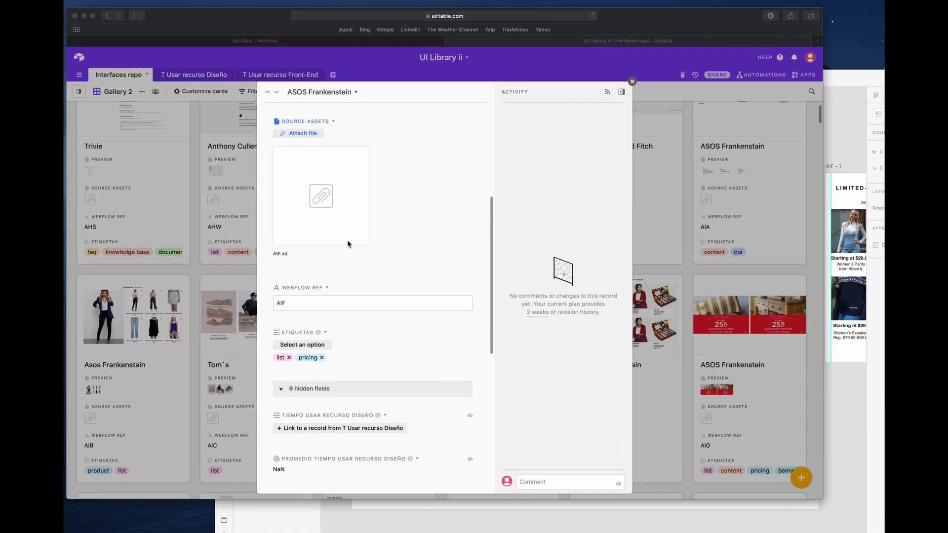
# - Switch to Webflow and start a new project from the Blank Site preset
pyautogui.click(319, 37)
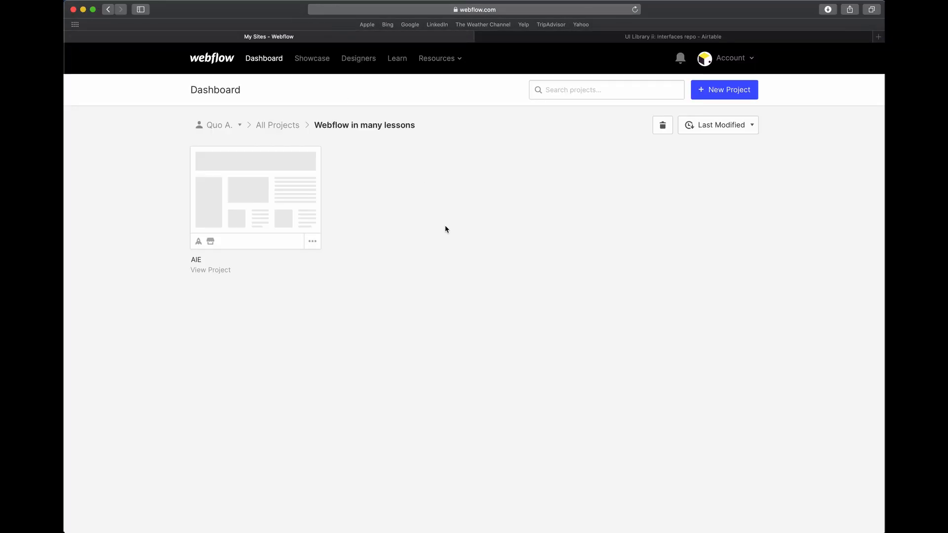
pyautogui.click(720, 93)
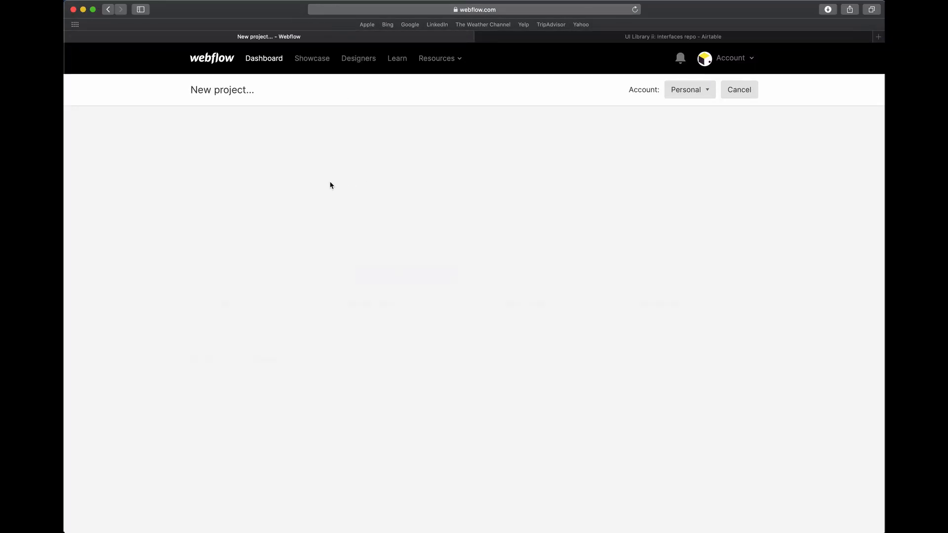
pyautogui.click(286, 273)
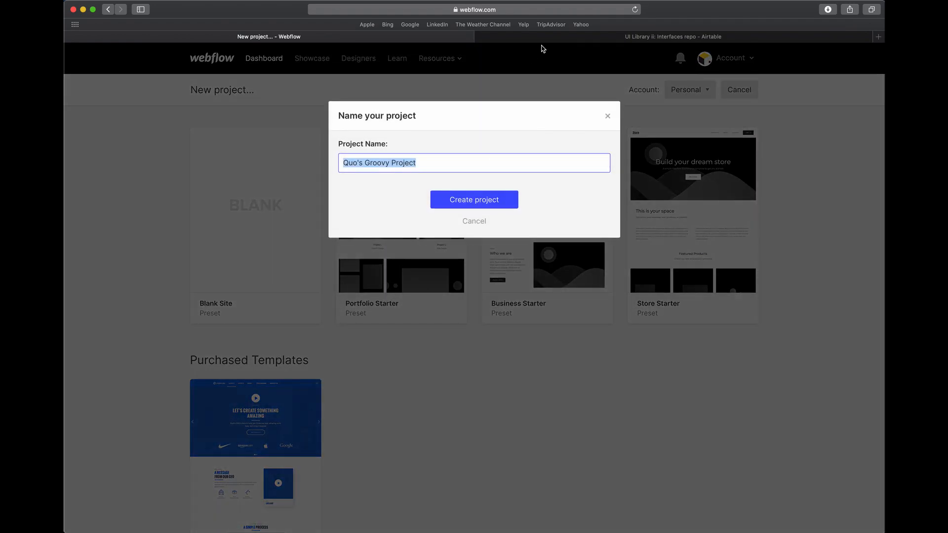
# - Copy the Webflow Ref value AIF from the Airtable record and create the Webflow project under that name
pyautogui.click(553, 37)
pyautogui.doubleClick(340, 325)
pyautogui.press('super+c')
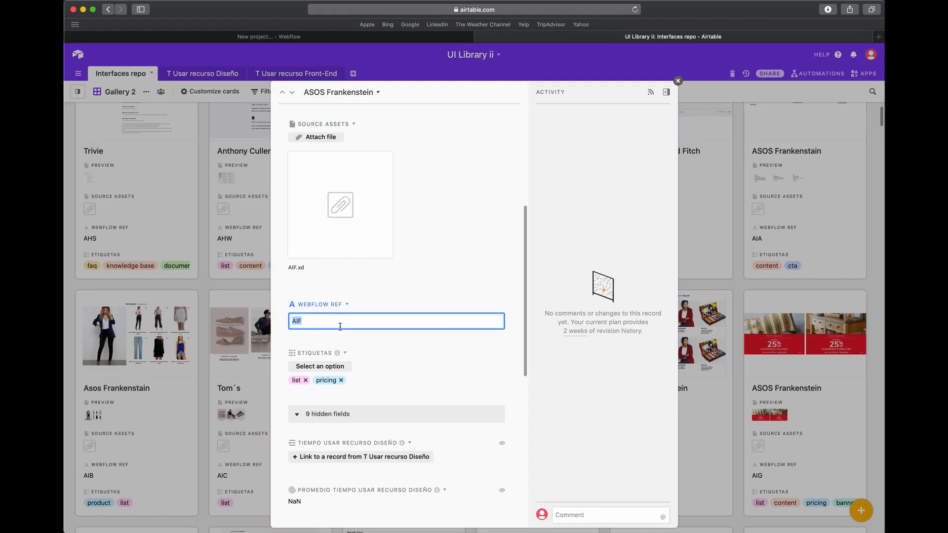
pyautogui.click(365, 38)
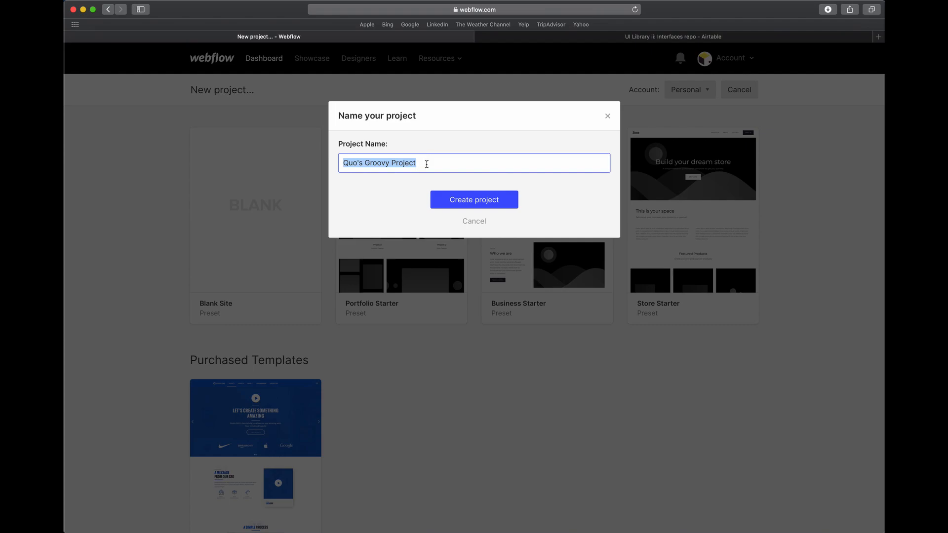
pyautogui.press('super+v')
pyautogui.click(458, 199)
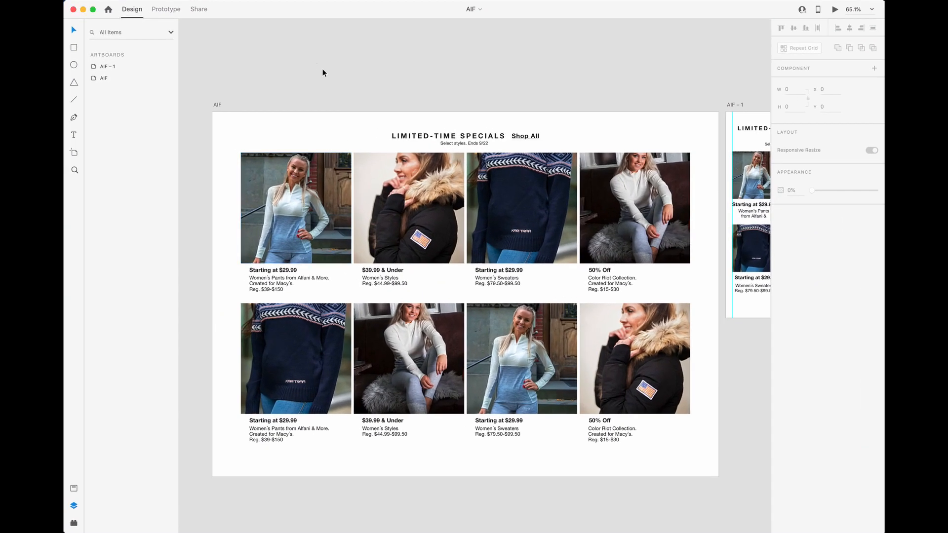
# - Switch to the AIF design in Adobe XD and draw a 1420 × 70 rectangle across the first row of product images
pyautogui.click(296, 170)
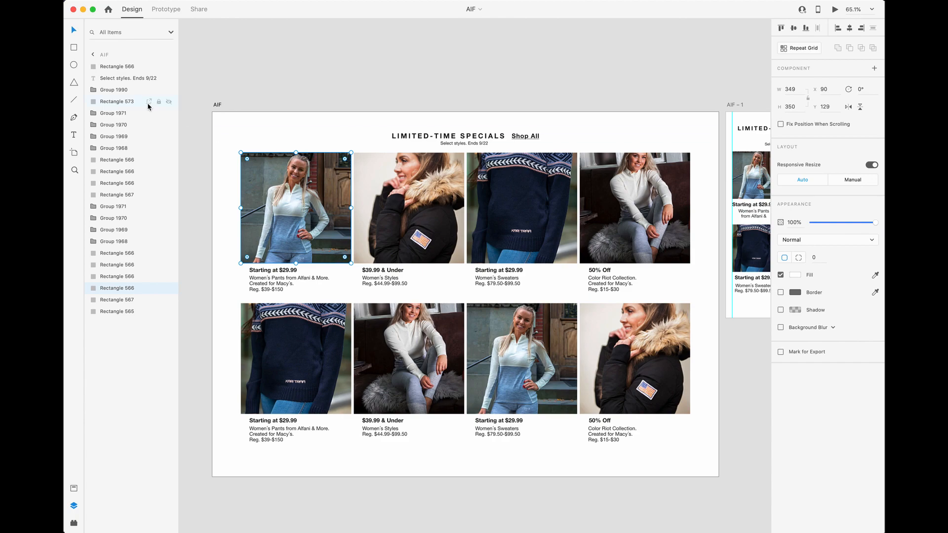
pyautogui.click(74, 47)
pyautogui.moveTo(241, 222)
pyautogui.mouseDown()
pyautogui.moveTo(604, 244)
pyautogui.moveTo(695, 233)
pyautogui.mouseUp()
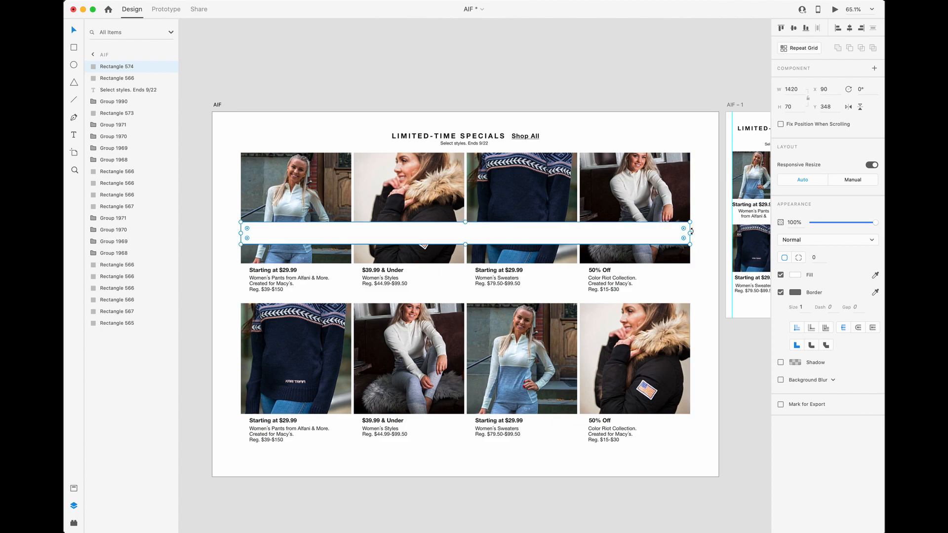
# - Fill the new rectangle with red #B43A3A and set its opacity to 78%
pyautogui.click(795, 275)
pyautogui.click(730, 248)
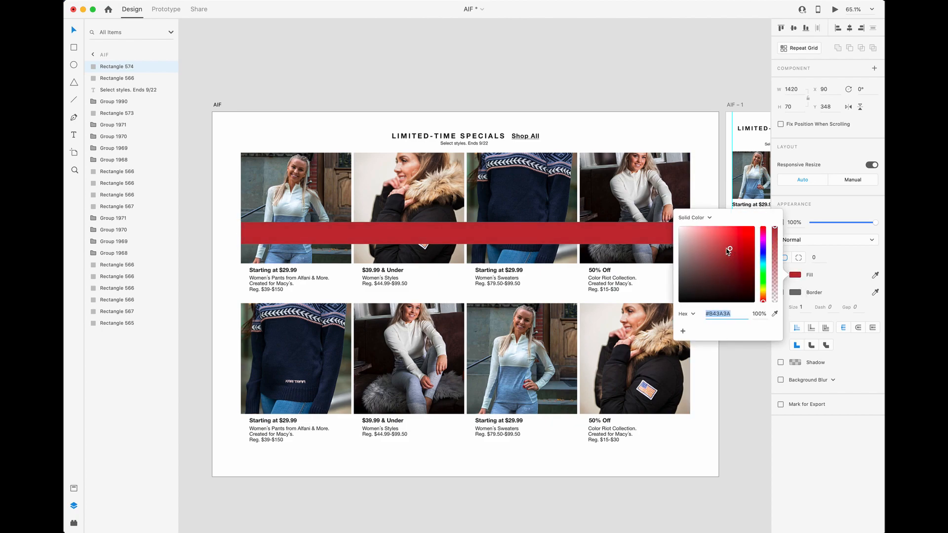
pyautogui.press('Escape')
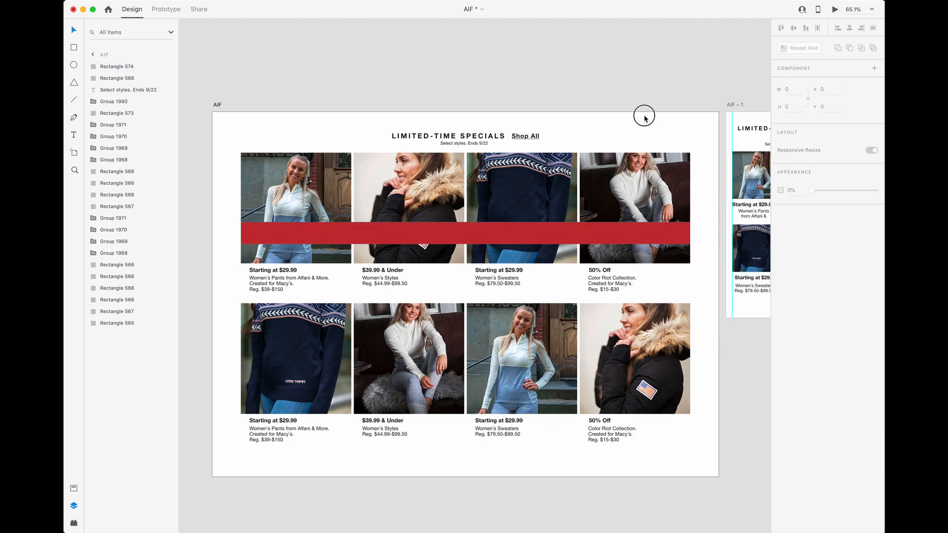
pyautogui.press('5')
pyautogui.press('7')
pyautogui.press('8')
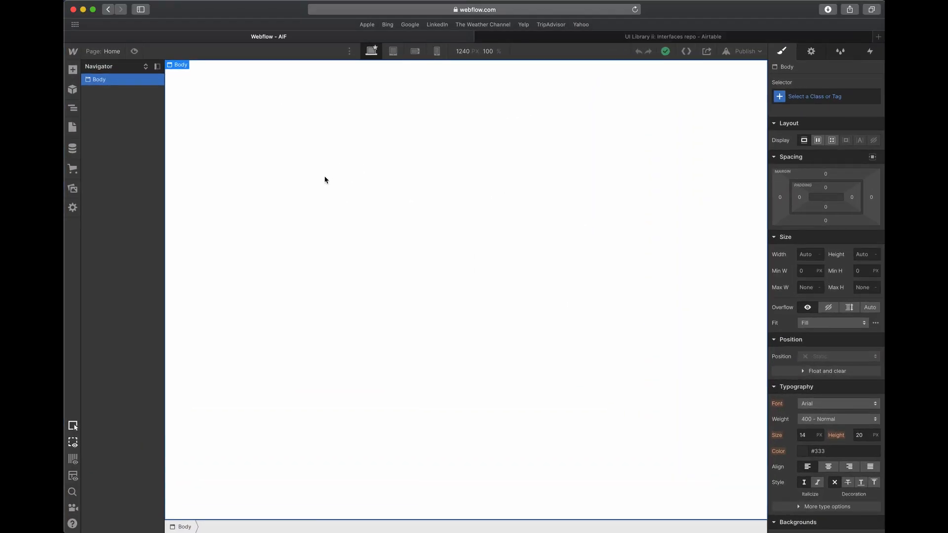
# - In Webflow, add a div block to the body with the class section-aif-1 and 80 px padding on all sides
pyautogui.click(72, 69)
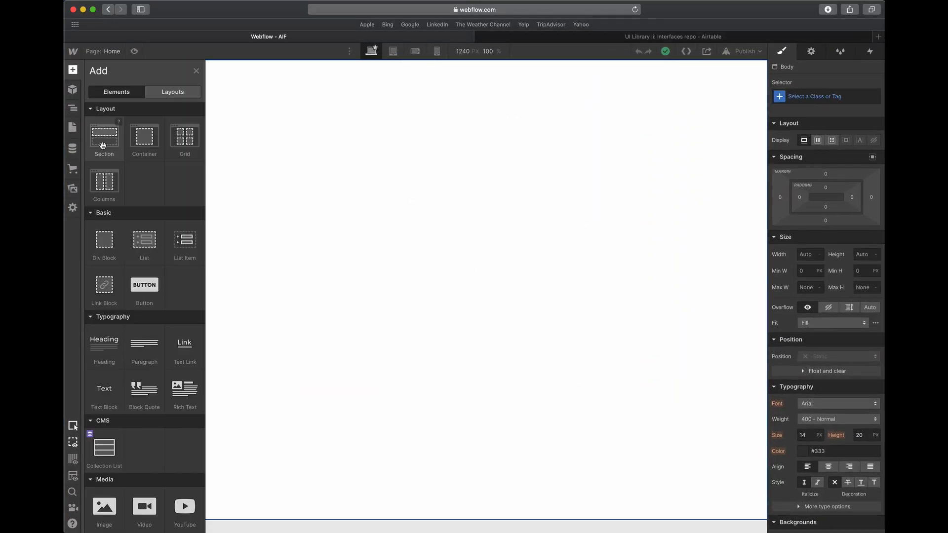
pyautogui.moveTo(119, 225); pyautogui.dragTo(459, 105)
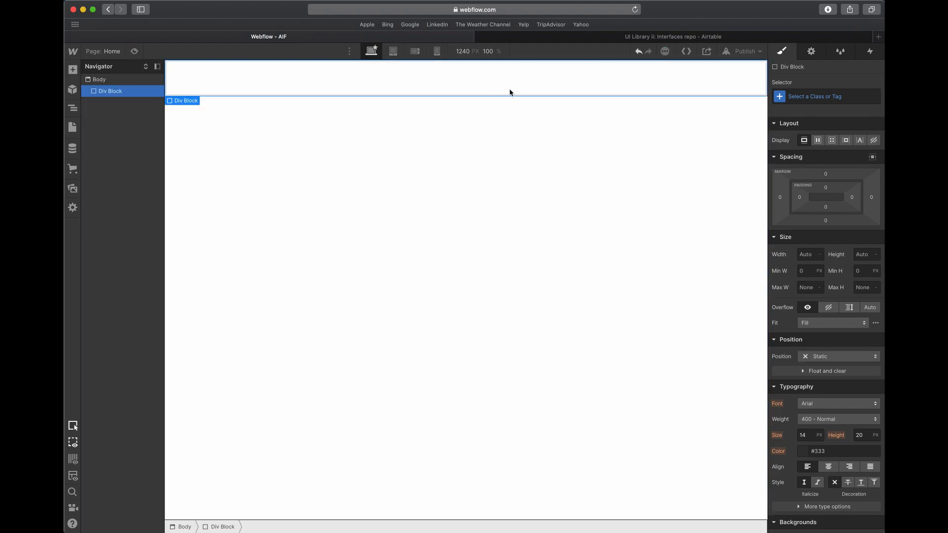
pyautogui.click(779, 96)
pyautogui.write('section-aif-1')
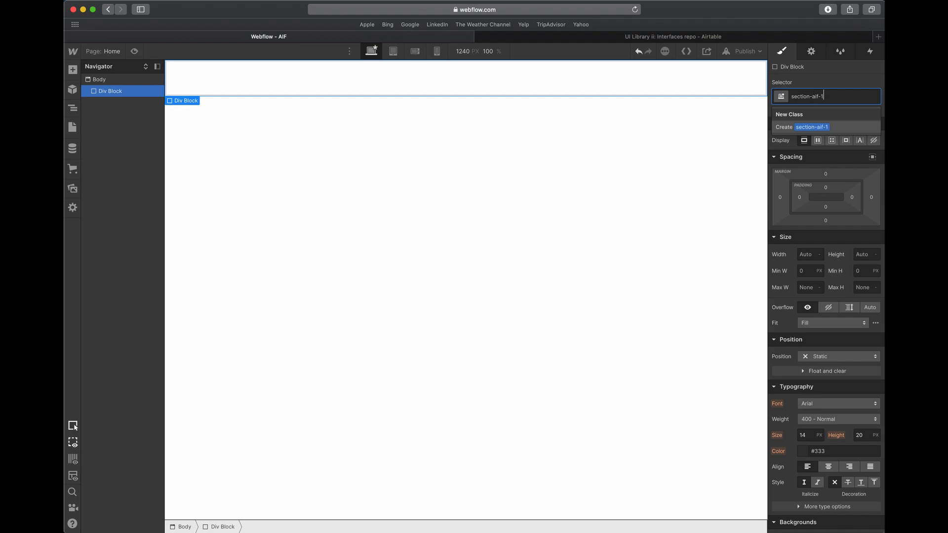
pyautogui.press('Return')
pyautogui.moveTo(805, 211); pyautogui.dragTo(844, 192)
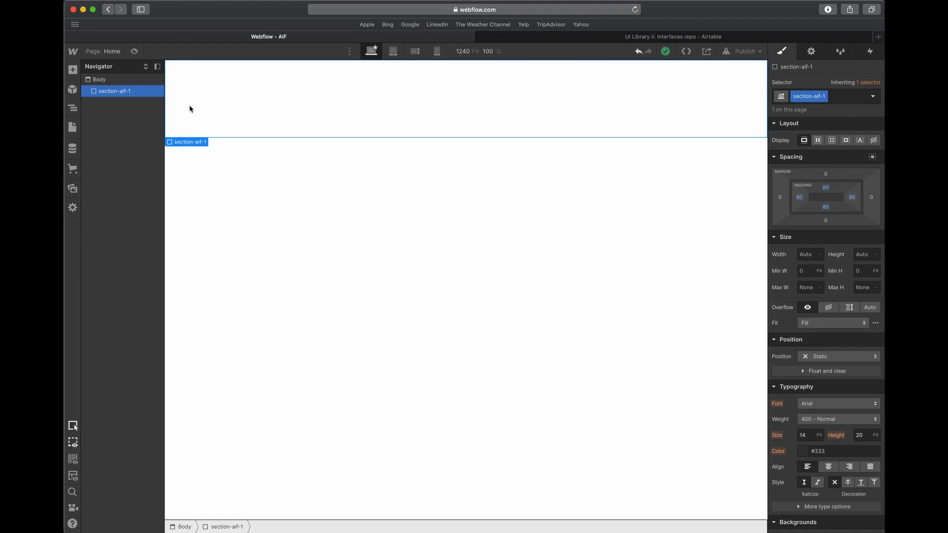
# - Add a div block inside section-aif-1 and give it the class container-aif-2
pyautogui.click(72, 72)
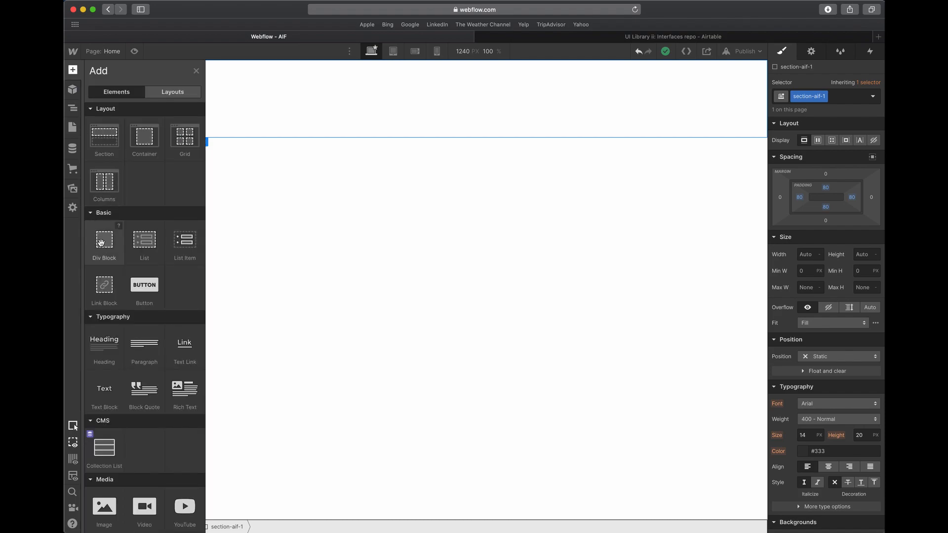
pyautogui.moveTo(102, 242); pyautogui.dragTo(261, 147)
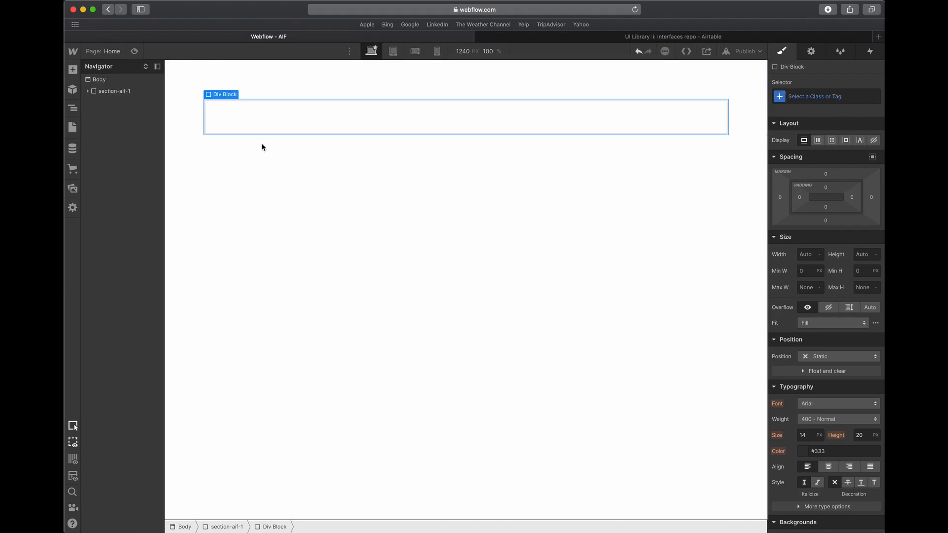
pyautogui.click(807, 98)
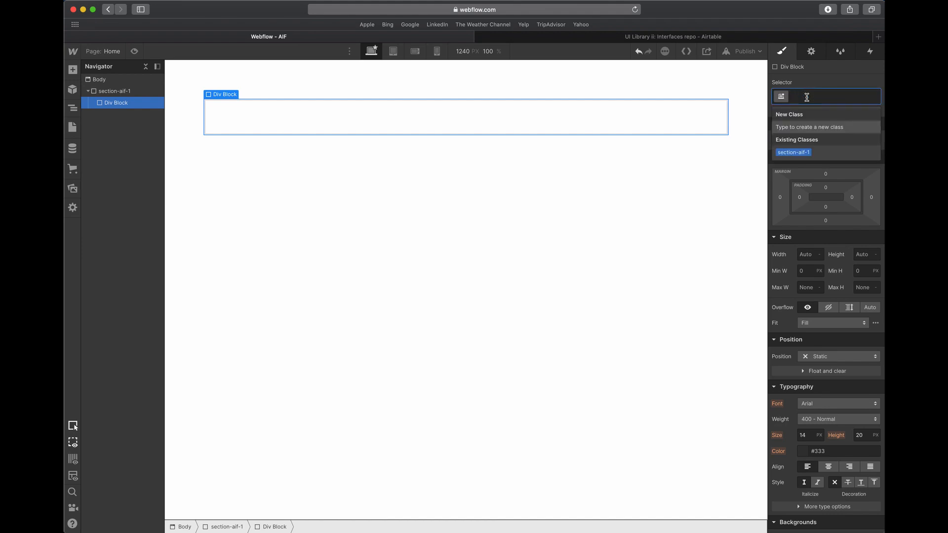
pyautogui.write('container')
pyautogui.write('-ai')
pyautogui.write('f-2')
pyautogui.press('BackSpace')
pyautogui.write('-2')
pyautogui.press('Return')
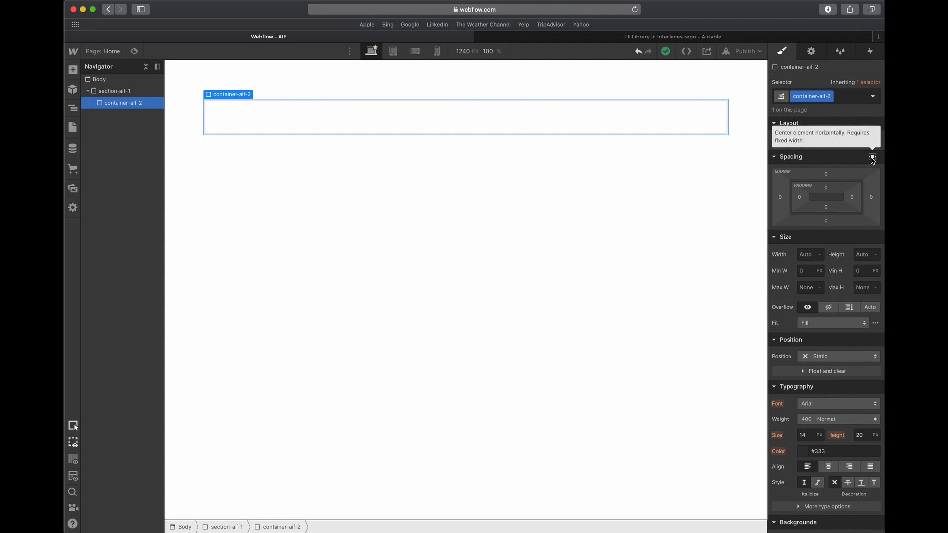
# - Center container-aif-2 horizontally and set its width to 100% and its maximum width to 1420 px
pyautogui.click(872, 158)
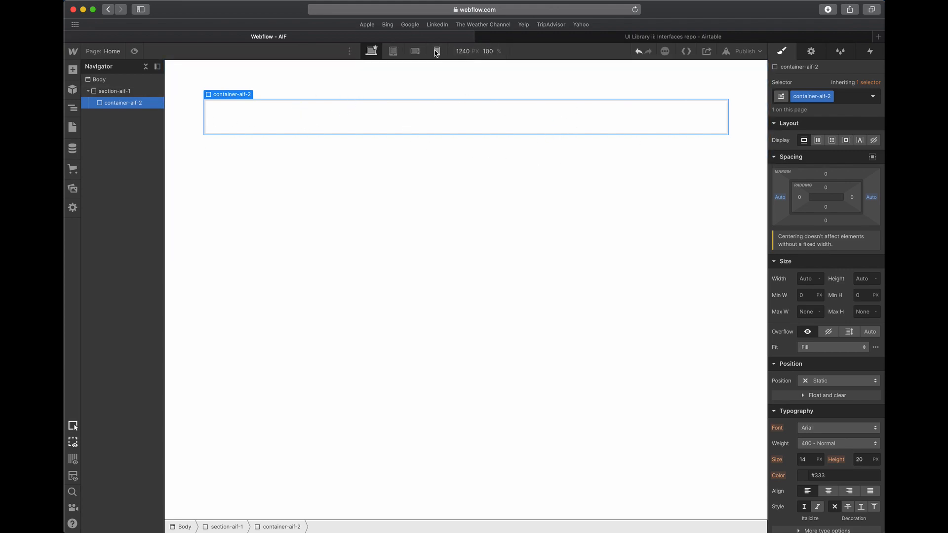
pyautogui.click(811, 278)
pyautogui.write('100')
pyautogui.press('Tab')
pyautogui.click(806, 288)
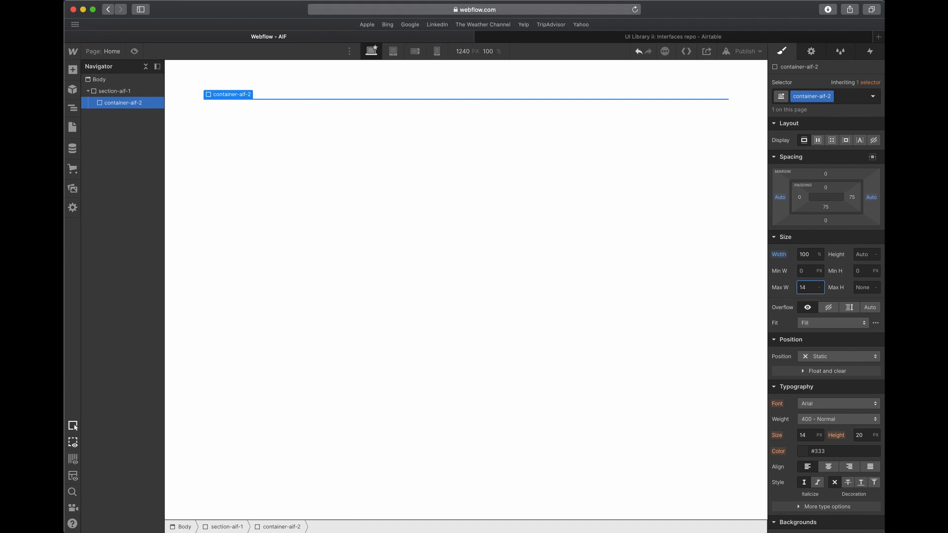
pyautogui.press('Tab')
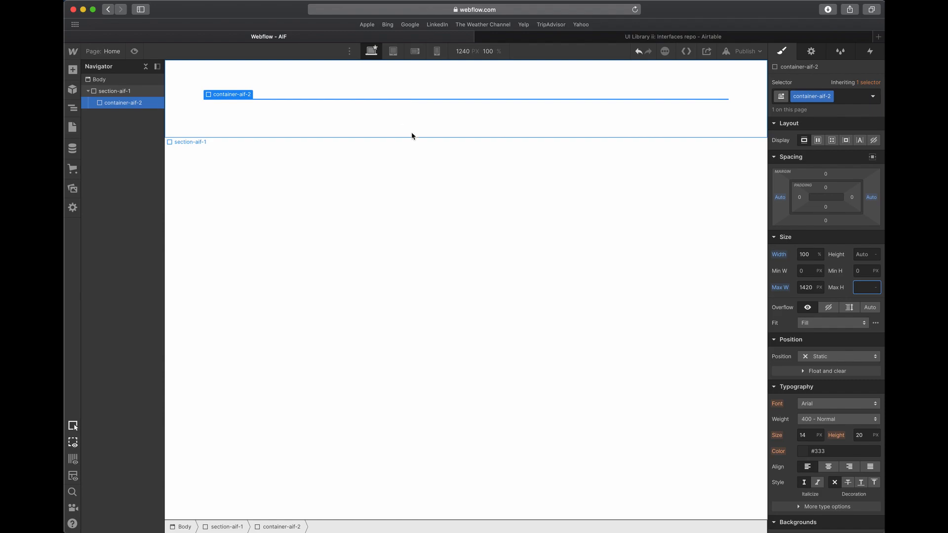
# - Add a div block inside container-aif-2
pyautogui.click(73, 69)
pyautogui.moveTo(102, 239); pyautogui.dragTo(258, 140)
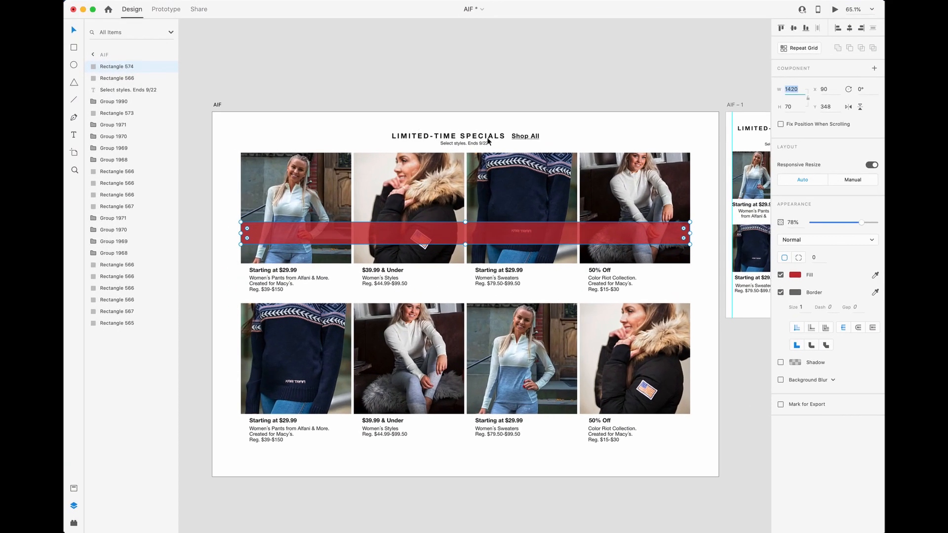
# - In Adobe XD, place the red band over the heading and a 1420 × 921 copy over the product grid, filled blue
pyautogui.moveTo(475, 235); pyautogui.dragTo(485, 449)
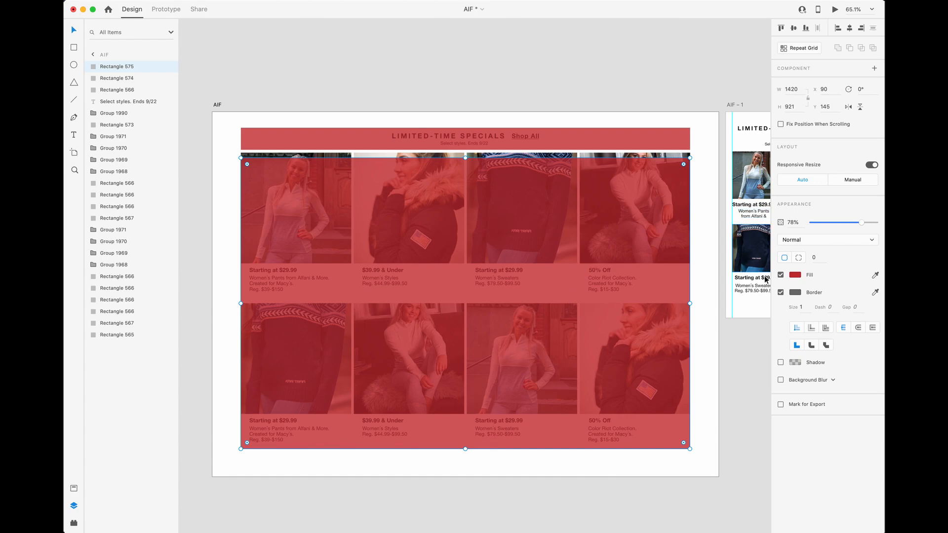
pyautogui.click(797, 276)
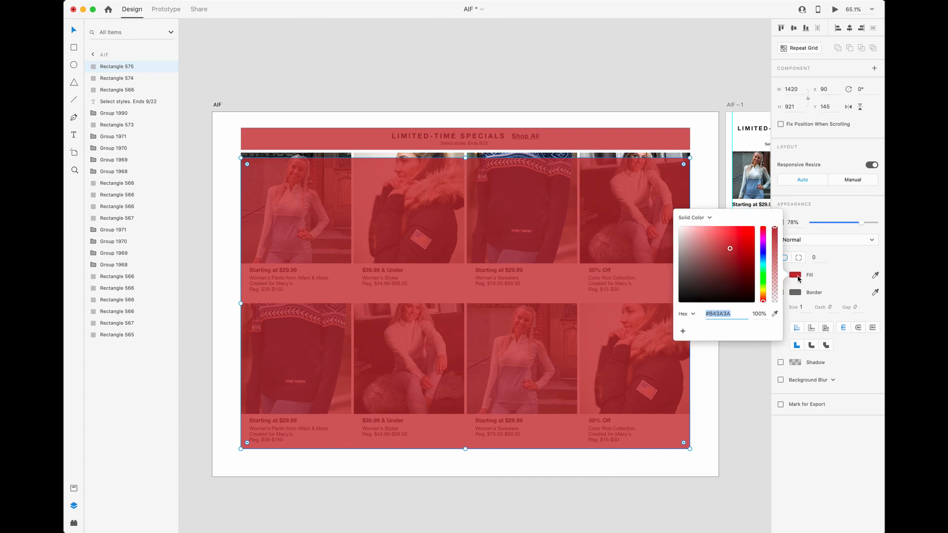
pyautogui.click(763, 258)
pyautogui.click(649, 102)
# - Move the red band up above the artboard, clear of the LIMITED-TIME SPECIALS heading
pyautogui.click(620, 146)
pyautogui.keyDown('alt'); pyautogui.scroll(-1, 439, 130); pyautogui.keyUp('alt')
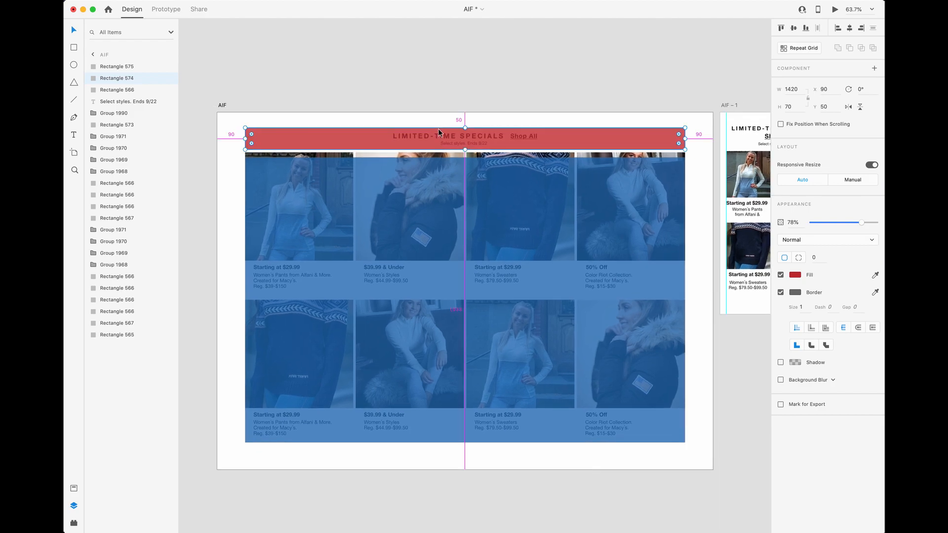
pyautogui.keyDown('alt'); pyautogui.scroll(2, 437, 128); pyautogui.keyUp('alt')
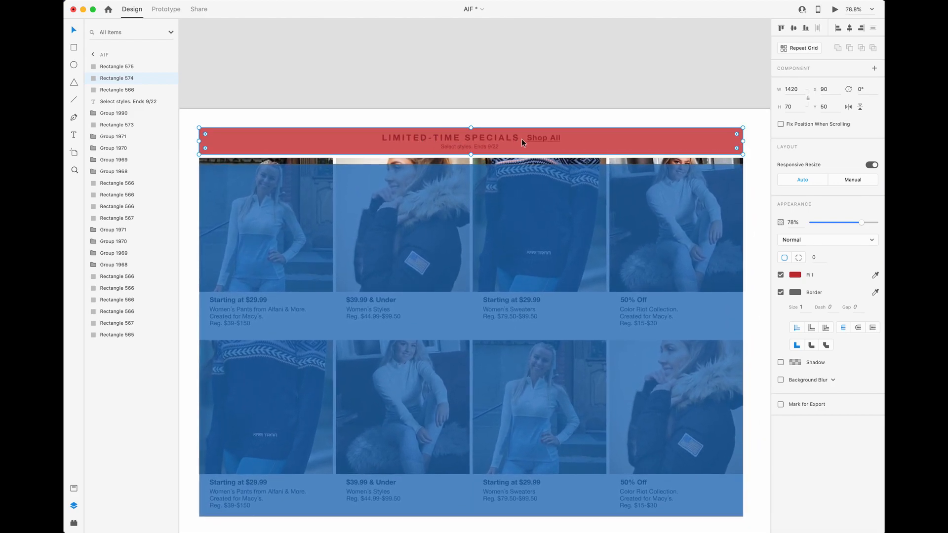
pyautogui.doubleClick(457, 137)
pyautogui.moveTo(592, 149); pyautogui.dragTo(588, 80)
# - Ungroup the LIMITED-TIME SPECIALS heading and its Shop All link
pyautogui.click(546, 142)
pyautogui.press('super+shift+g')
pyautogui.click(497, 146)
pyautogui.click(486, 138)
pyautogui.click(536, 138)
pyautogui.click(522, 96)
# - Shift the blue overlay slightly upward over the product grid
pyautogui.click(518, 223)
pyautogui.moveTo(518, 242); pyautogui.dragTo(518, 233)
pyautogui.press('Delete')
pyautogui.press('super+z')
pyautogui.moveTo(467, 77); pyautogui.dragTo(496, 84)
pyautogui.click(495, 55)
pyautogui.click(497, 58)
pyautogui.scroll(1, 546, 84)
# - Switch to Webflow and duplicate the div block inside container-aif-2
pyautogui.hotkey('ctrl', 'Up')
pyautogui.click(372, 172)
pyautogui.click(318, 129)
pyautogui.press('super+c')
pyautogui.press('super+v')
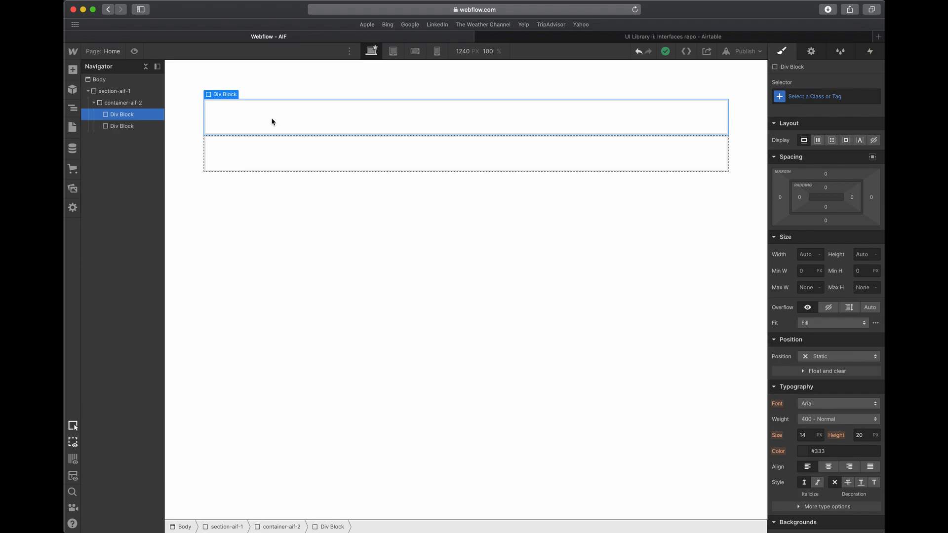
# - Give the first div block in container-aif-2 the class topblock-aif-1
pyautogui.click(809, 95)
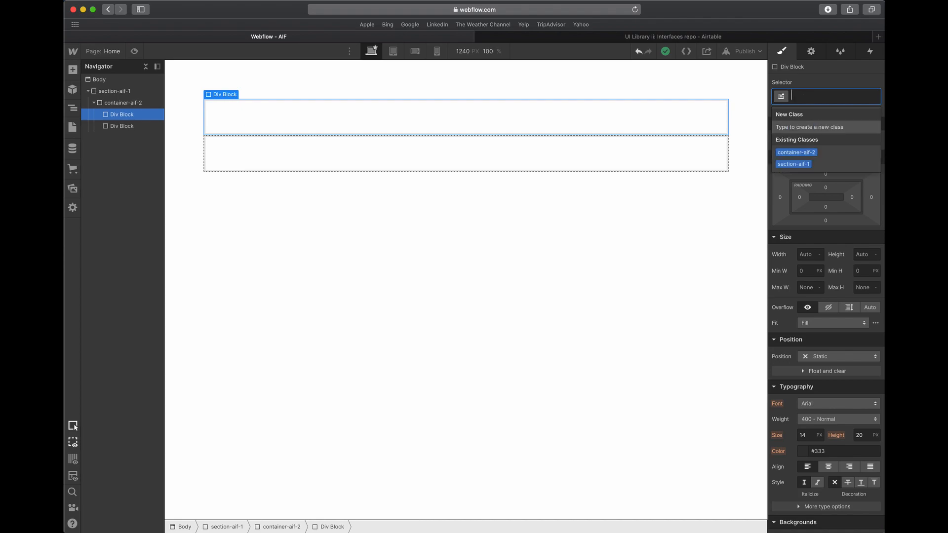
pyautogui.write('top')
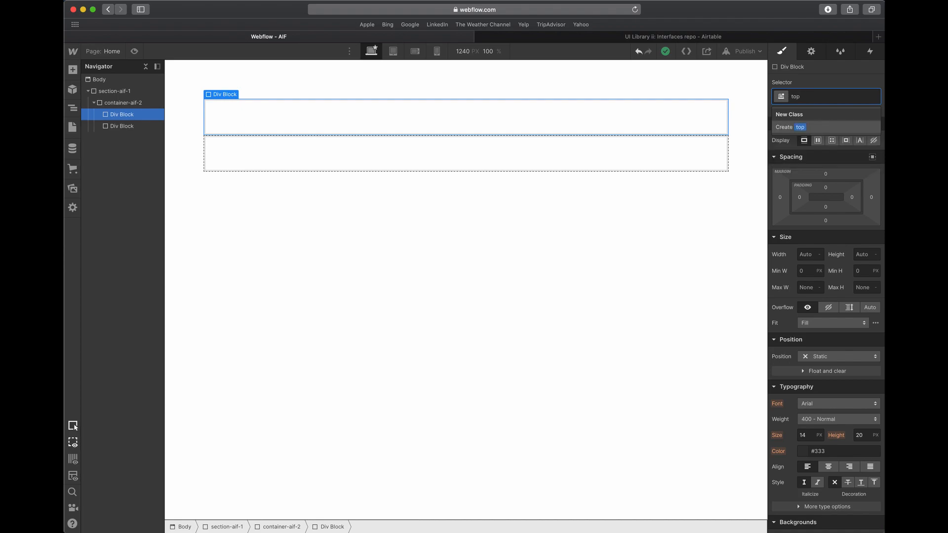
pyautogui.write('block-aif-2')
pyautogui.press('Return')
# - Give the second div block in container-aif-2 a bottomblock class
pyautogui.click(712, 139)
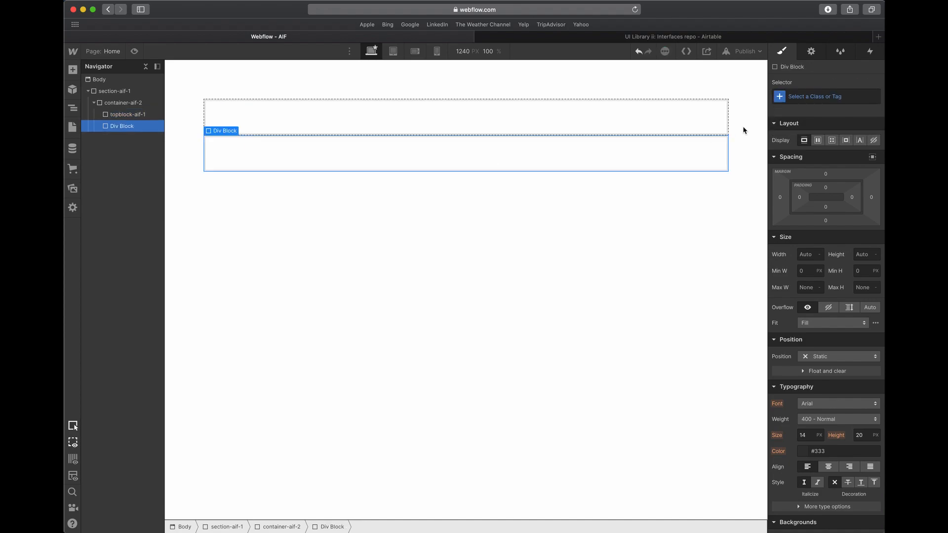
pyautogui.click(838, 95)
pyautogui.write('bottom')
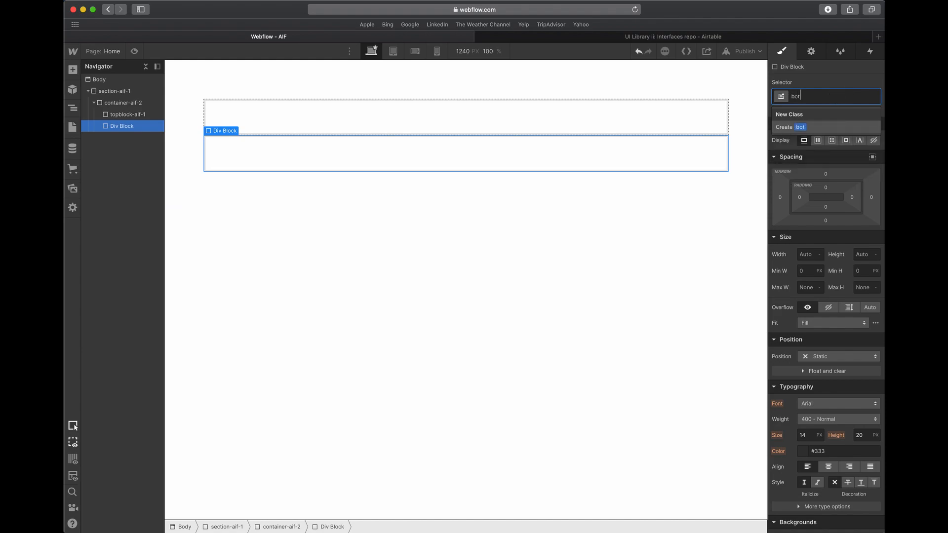
pyautogui.write('block-aif-1')
pyautogui.press('Return')
# - In Adobe XD, group the LIMITED-TIME SPECIALS heading with the Shop All link and select the "Select styles. Ends 9/22" line
pyautogui.click(462, 111)
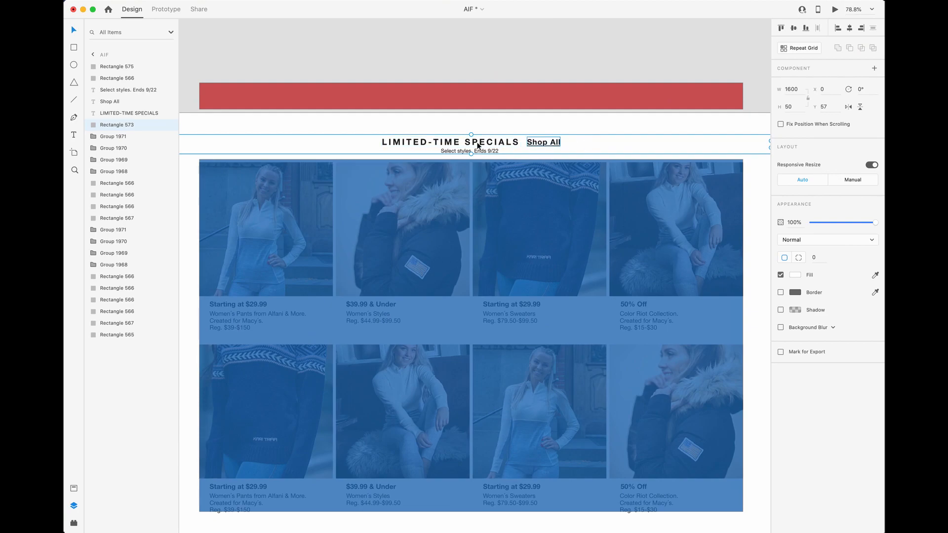
pyautogui.scroll(5, 444, 144)
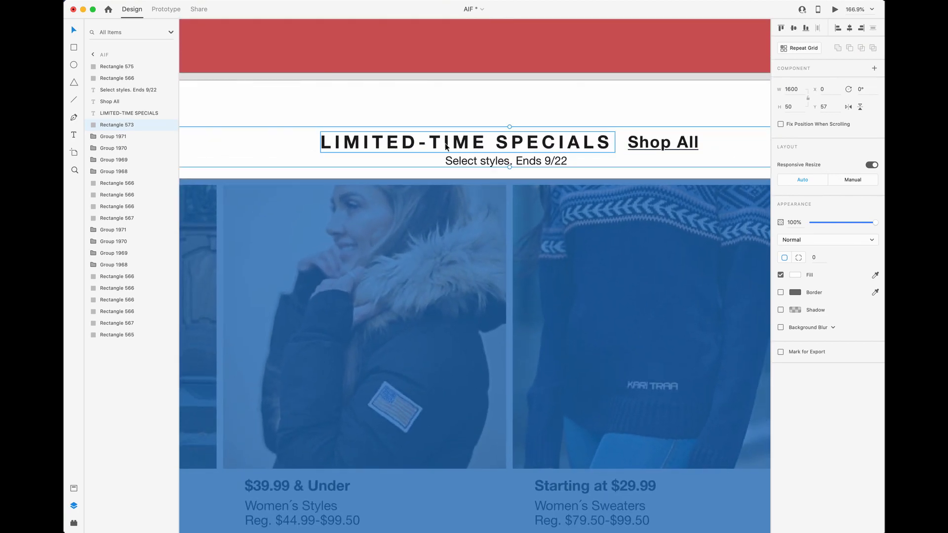
pyautogui.click(494, 143)
pyautogui.keyDown('shift'); pyautogui.click(642, 144); pyautogui.keyUp('shift')
pyautogui.press('super+g')
pyautogui.click(472, 165)
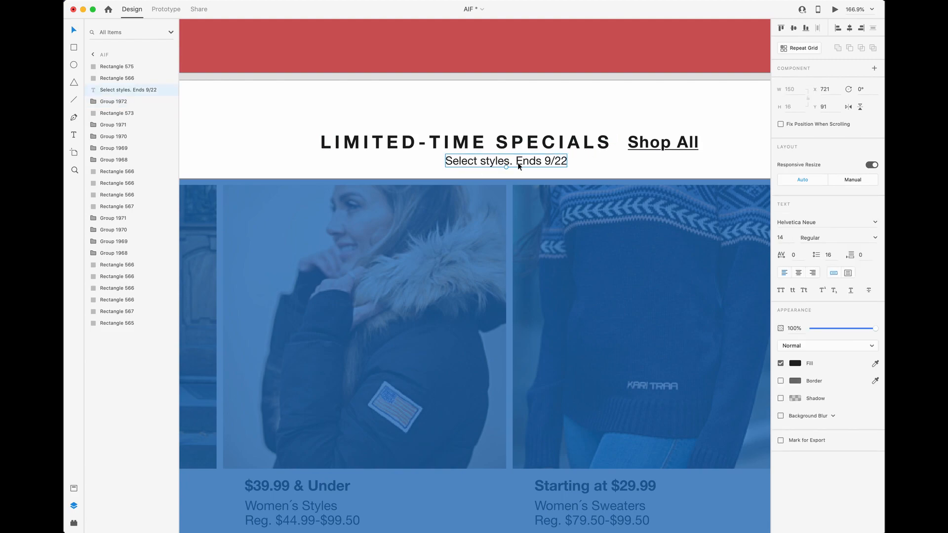
# - Switch to Webflow and place two div blocks inside topblock-aif-1
pyautogui.hotkey('ctrl', 'Up')
pyautogui.click(365, 164)
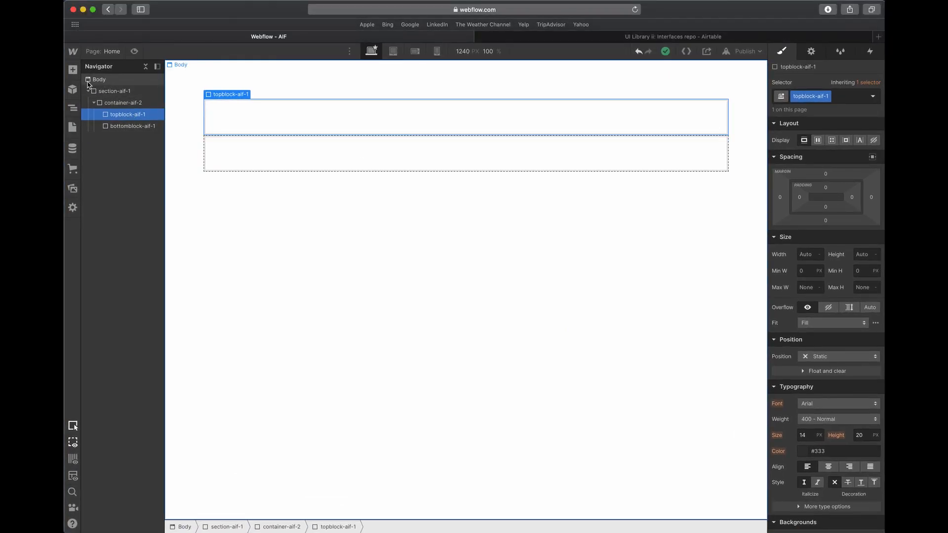
pyautogui.click(72, 70)
pyautogui.moveTo(158, 208); pyautogui.dragTo(237, 121)
pyautogui.press('super+c')
pyautogui.press('super+v')
# - Give the first div block inside topblock-aif-1 the class headingtop-aif-1
pyautogui.click(804, 101)
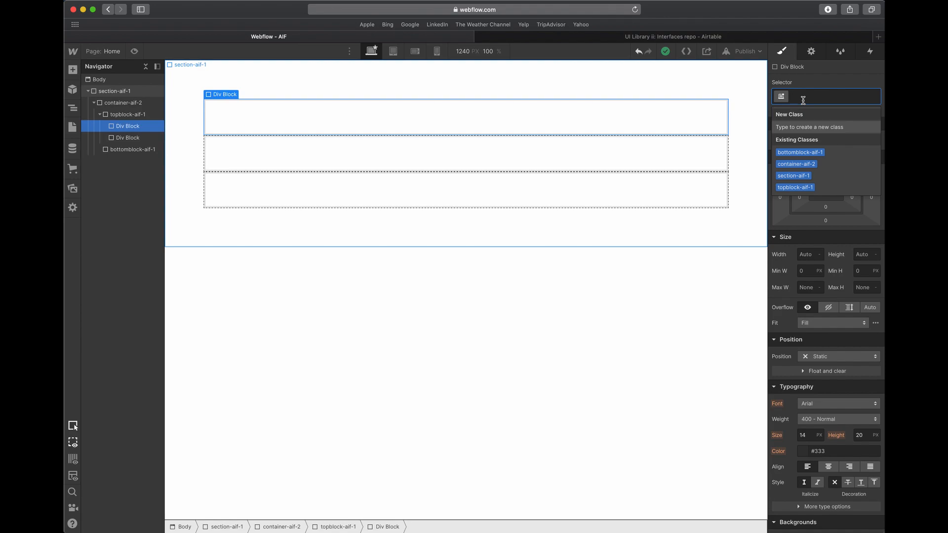
pyautogui.write('hea')
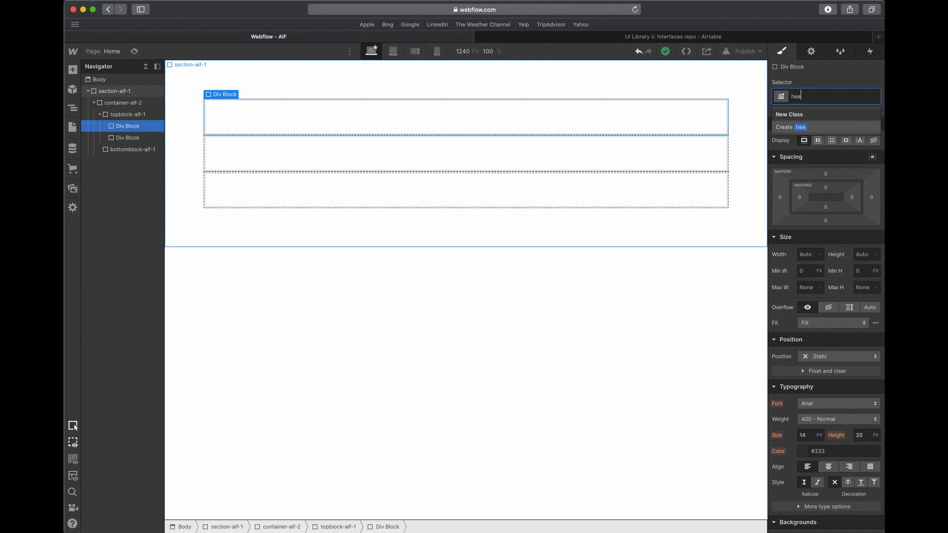
pyautogui.write('dingtop-aif-1')
pyautogui.press('Return')
# - Give the second div block inside topblock-aif-1 the class headingbottom-aif-1
pyautogui.click(342, 154)
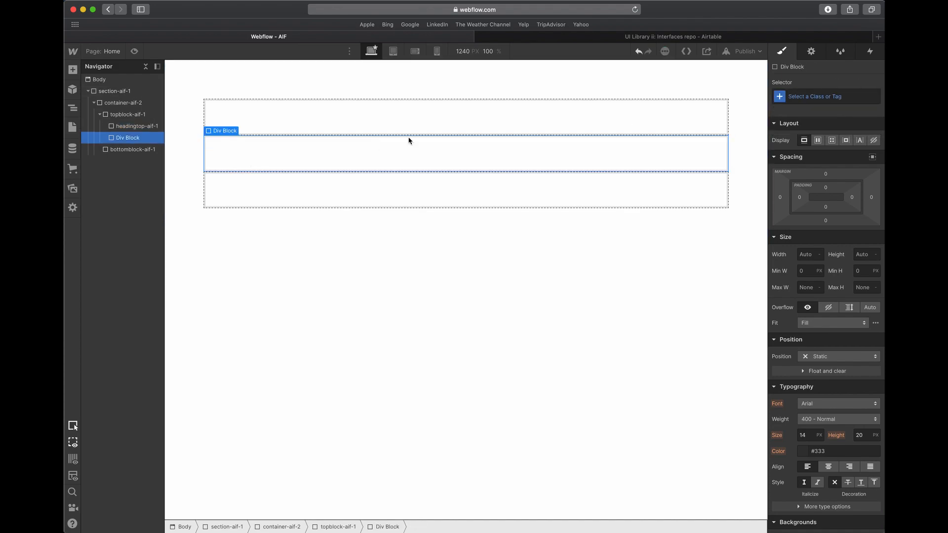
pyautogui.click(845, 94)
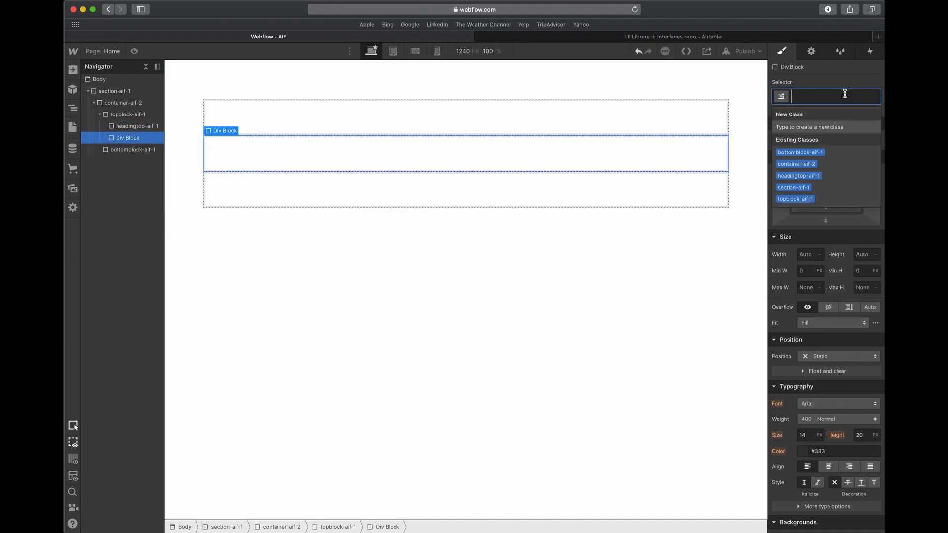
pyautogui.write('heading')
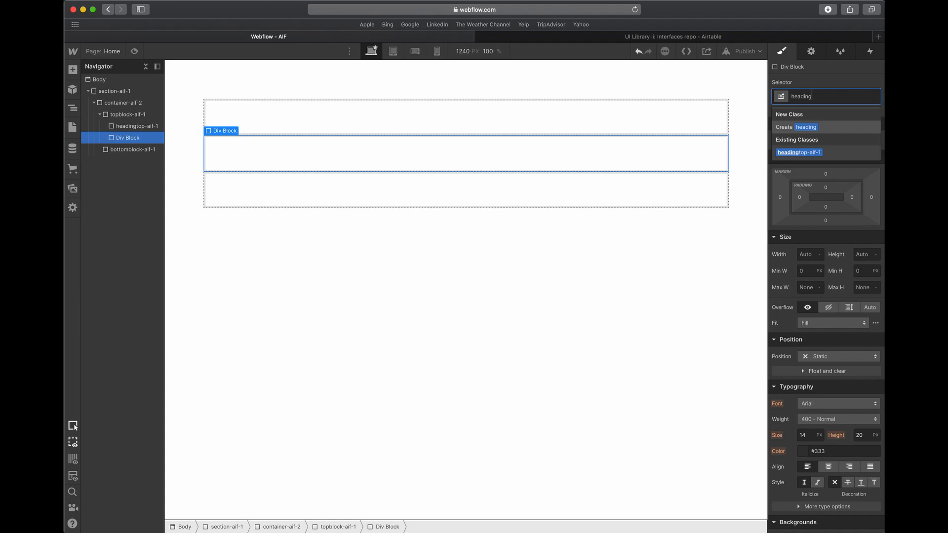
pyautogui.write('bottom')
pyautogui.press('super+BackSpace')
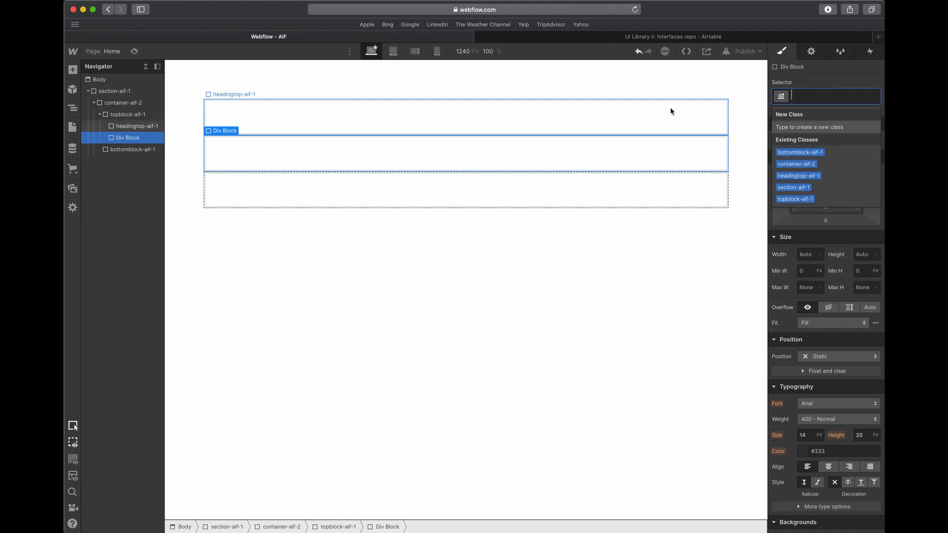
pyautogui.write('headingb')
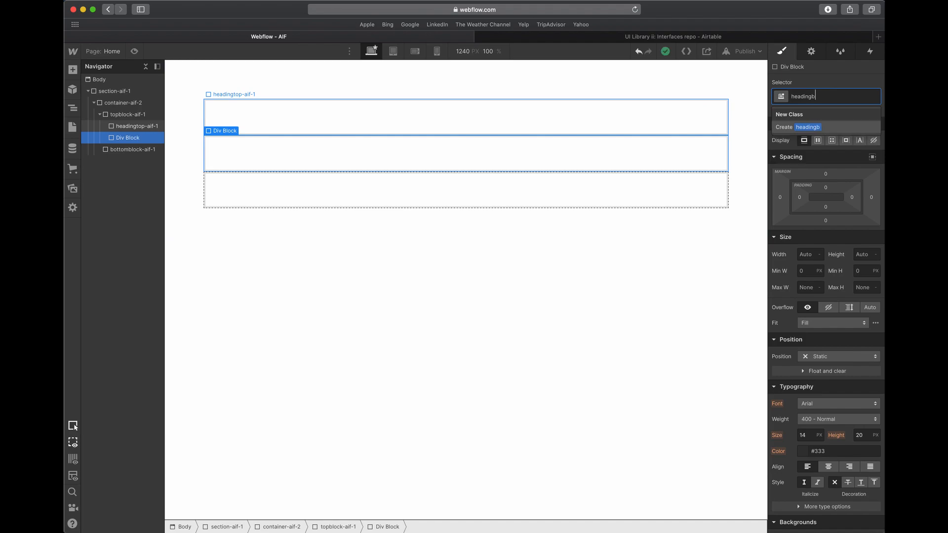
pyautogui.write('ottom-aif-1')
pyautogui.press('Return')
# - Examine the LIMITED-TIME SPECIALS heading and the Shop All link in the Adobe XD design, and return to Webflow
pyautogui.click(231, 120)
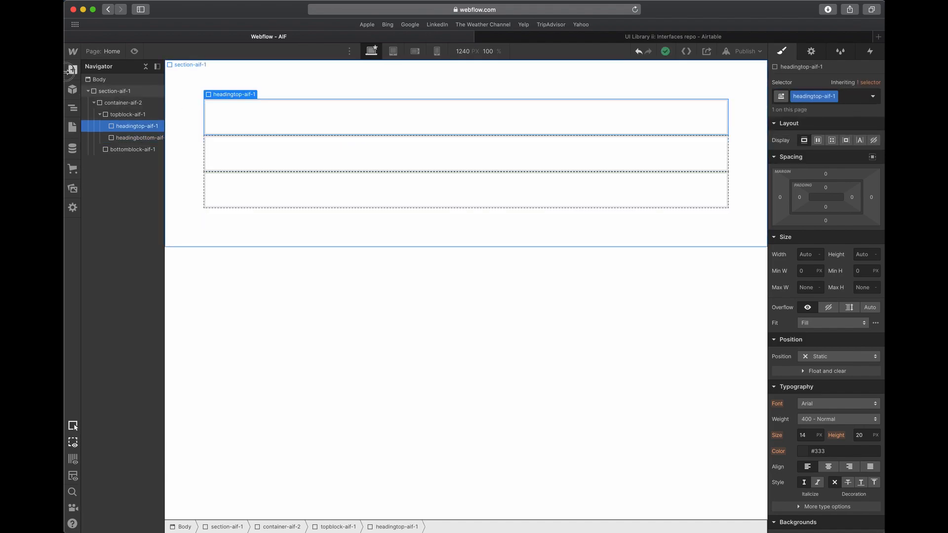
pyautogui.click(73, 69)
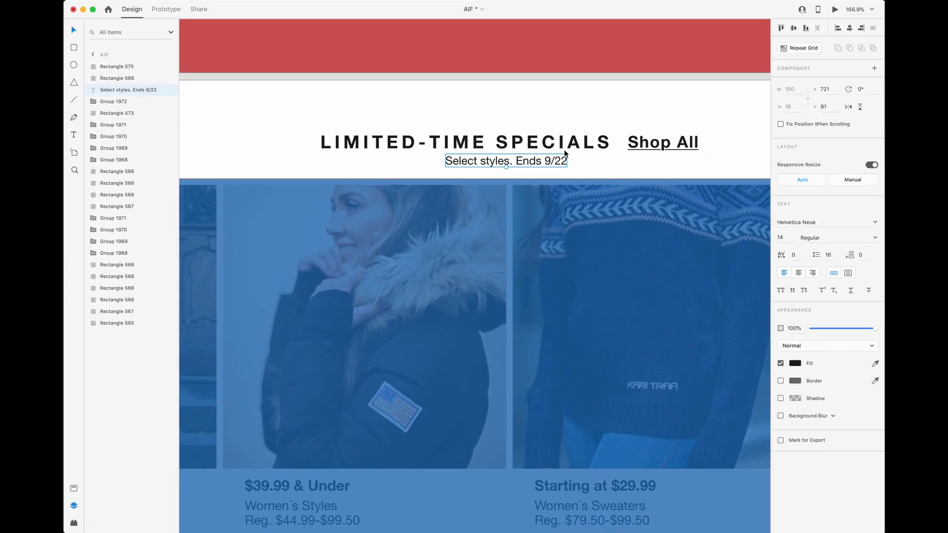
pyautogui.click(564, 146)
pyautogui.scroll(2, 568, 148)
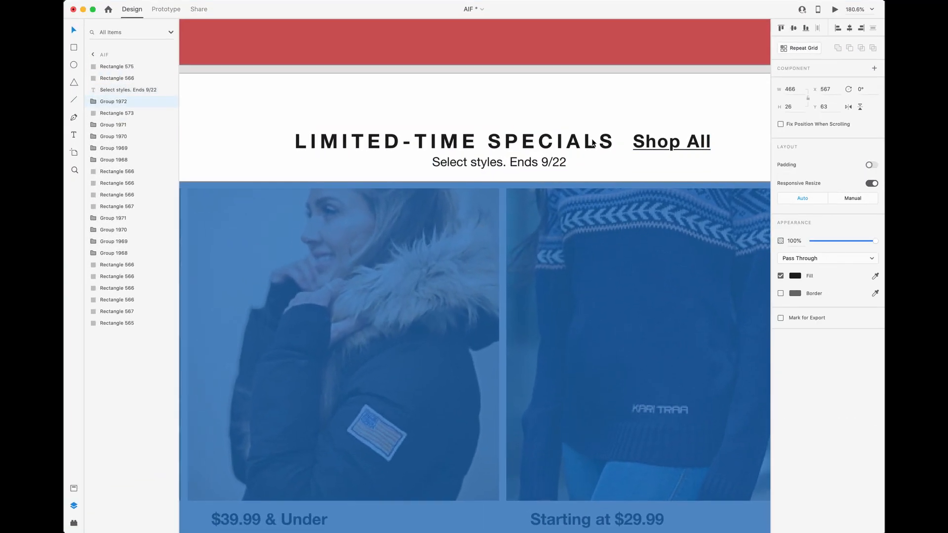
pyautogui.scroll(-5, 590, 144)
pyautogui.hscroll(1, 595, 144)
pyautogui.click(626, 144)
pyautogui.doubleClick(626, 143)
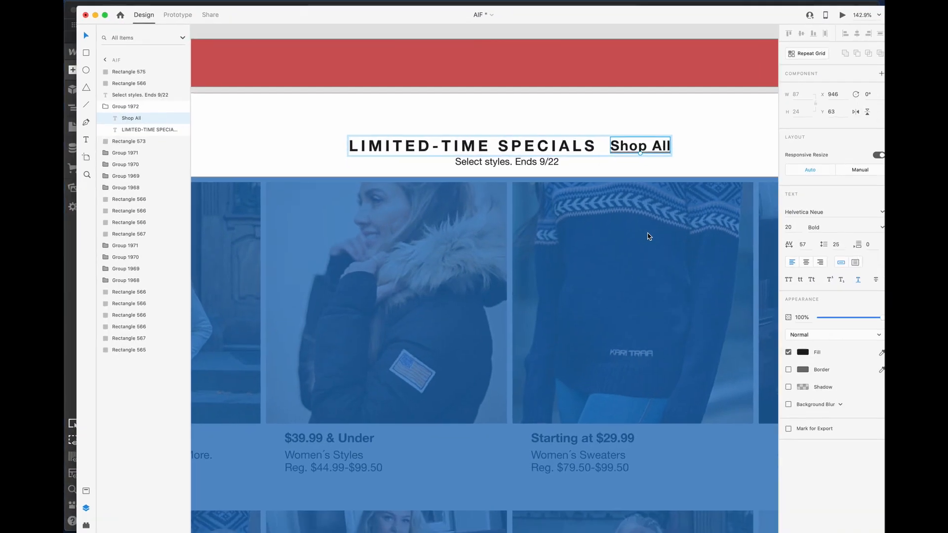
pyautogui.click(553, 145)
pyautogui.hotkey('ctrl', 'Up')
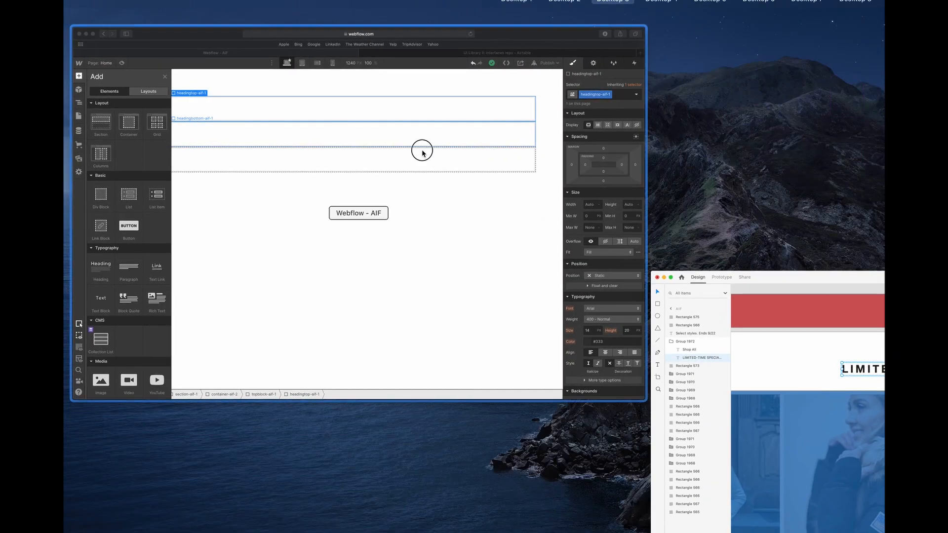
pyautogui.click(421, 151)
pyautogui.click(218, 108)
pyautogui.click(73, 70)
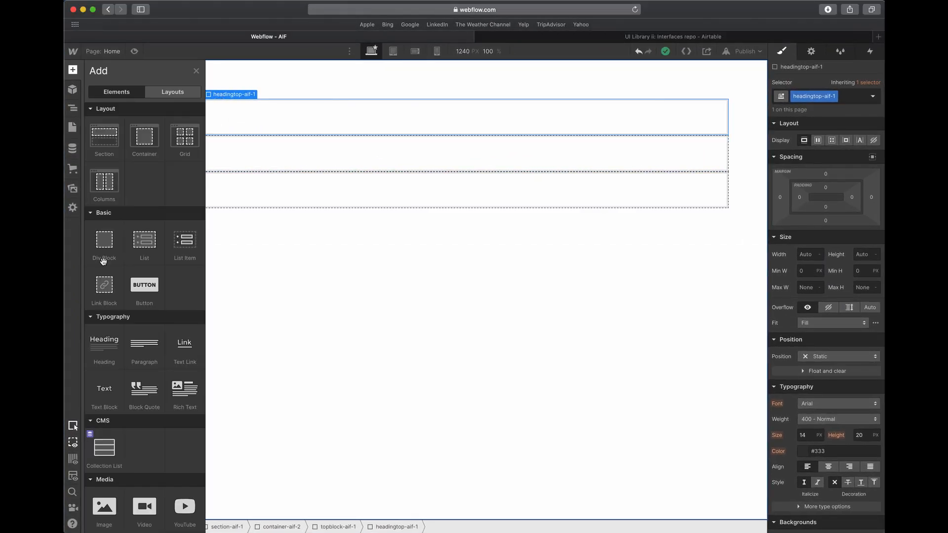
pyautogui.click(174, 356)
pyautogui.press('super+z')
# - Add a heading inside headingtop-aif-1 and set its type to H2
pyautogui.click(266, 114)
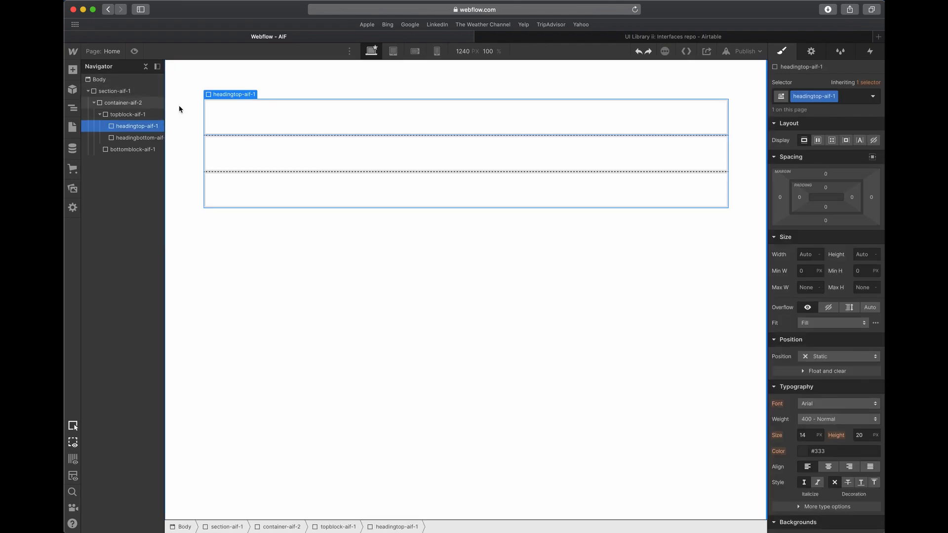
pyautogui.click(72, 70)
pyautogui.click(108, 340)
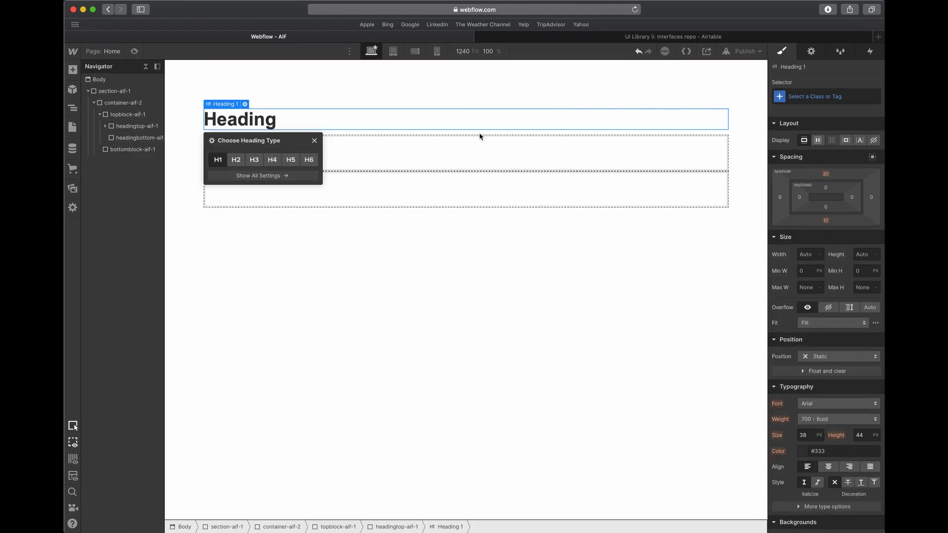
pyautogui.click(236, 159)
# - Give the H2 heading the class heading-aif-1
pyautogui.click(827, 97)
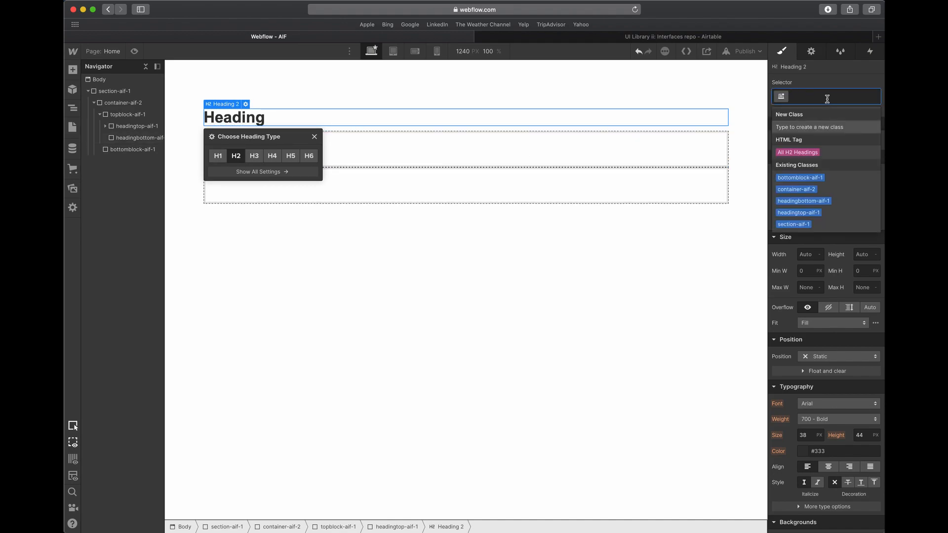
pyautogui.write('heading')
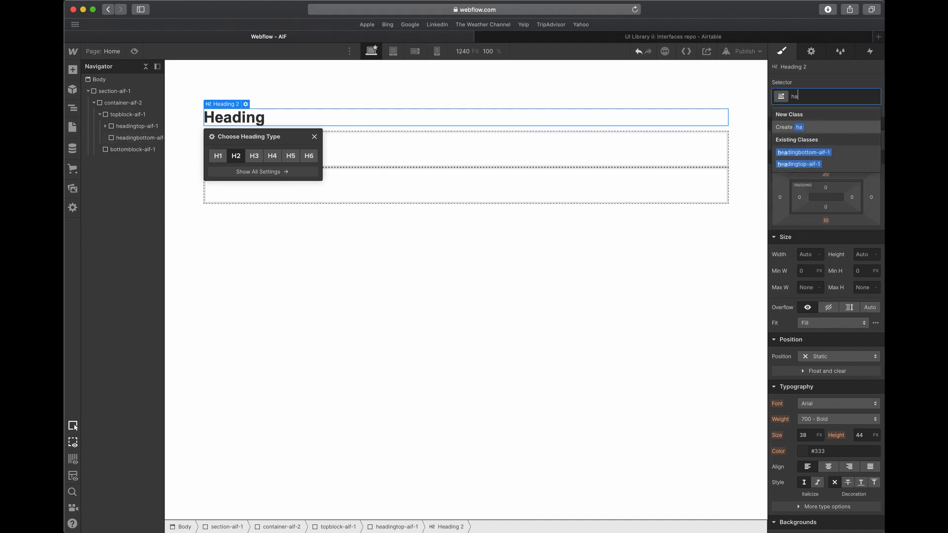
pyautogui.write('-aif-1')
pyautogui.press('Return')
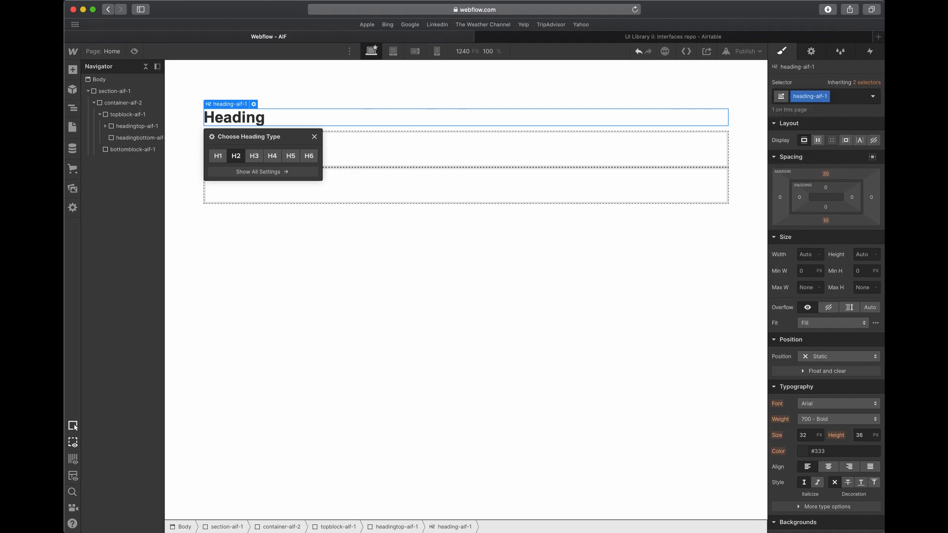
# - Set the top and bottom margins of heading-aif-1 to 0 and its display to inline
pyautogui.click(833, 177)
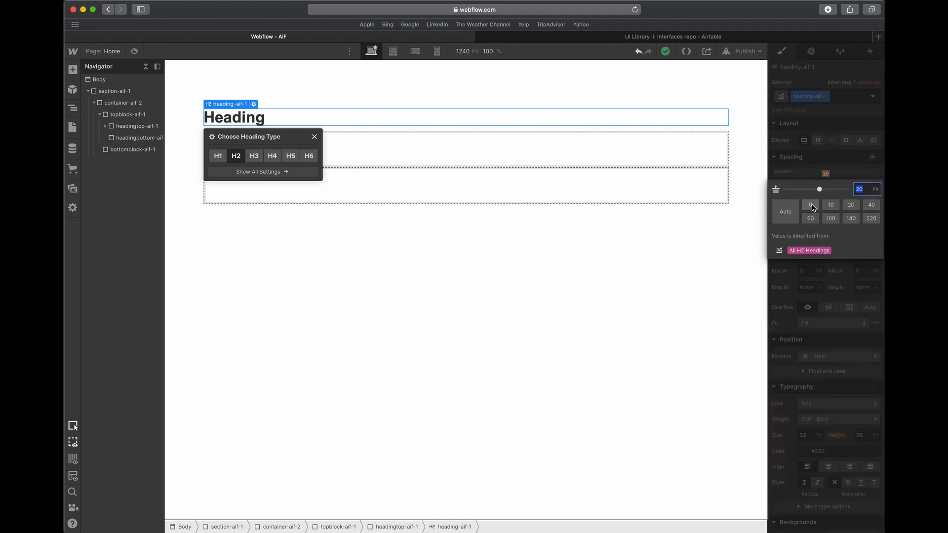
pyautogui.click(810, 205)
pyautogui.click(808, 178)
pyautogui.click(826, 221)
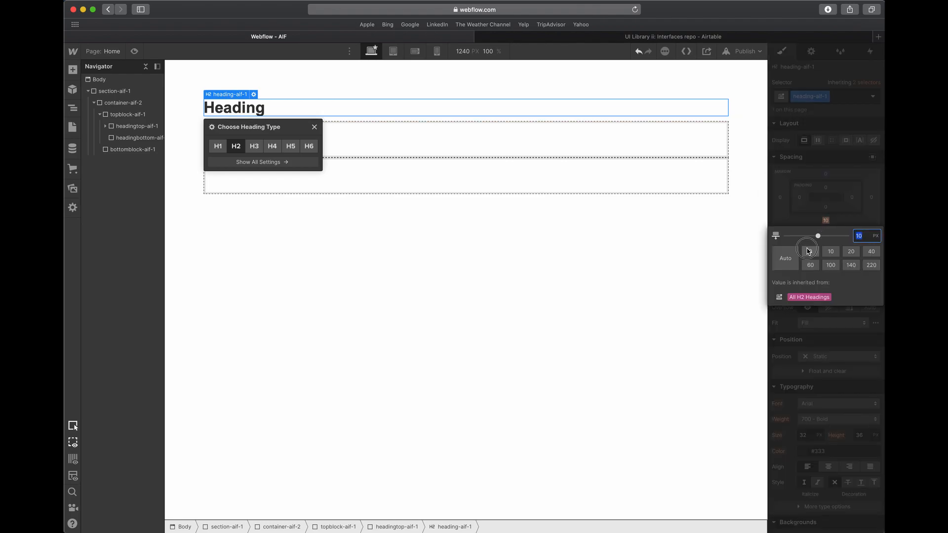
pyautogui.click(811, 252)
pyautogui.click(814, 207)
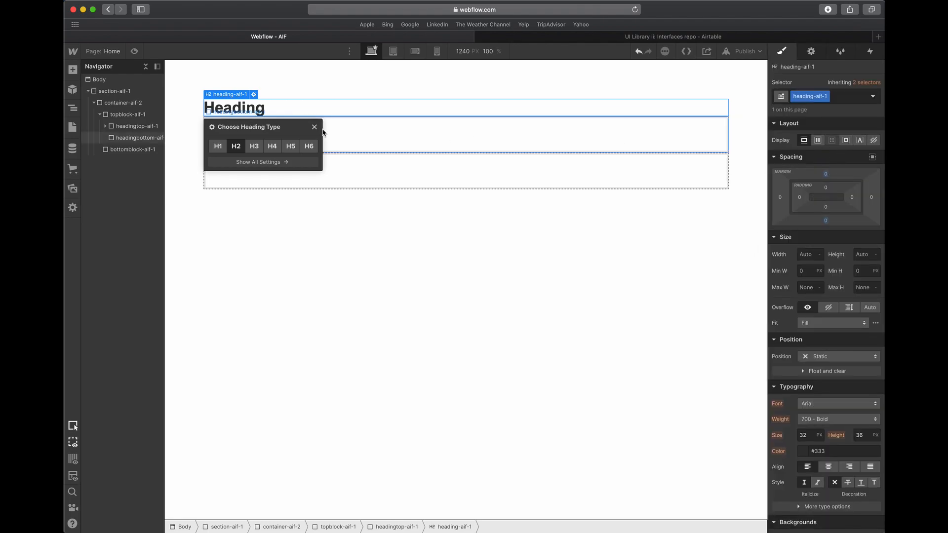
pyautogui.click(862, 142)
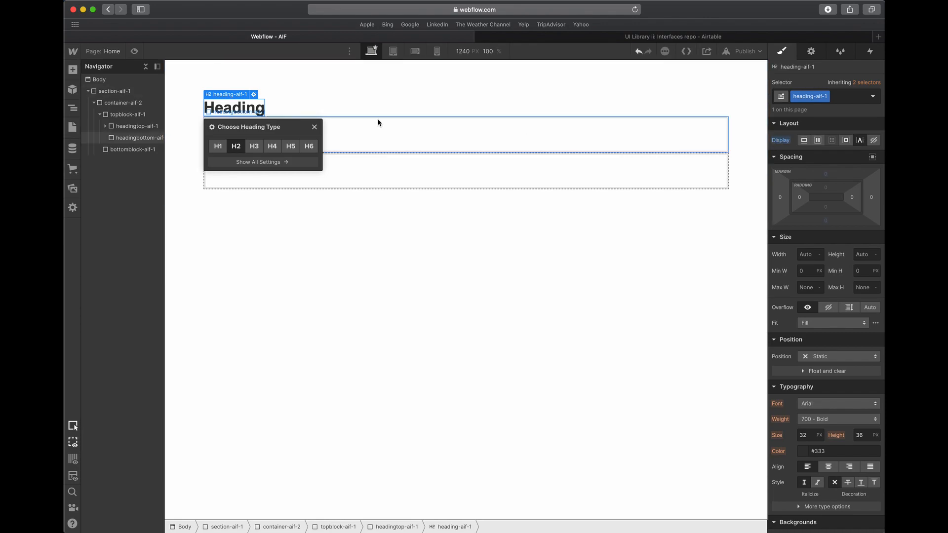
# - Check the Webflow ref in the Airtable record and the LIMITED-TIME SPECIALS heading's font size in Adobe XD
pyautogui.click(590, 37)
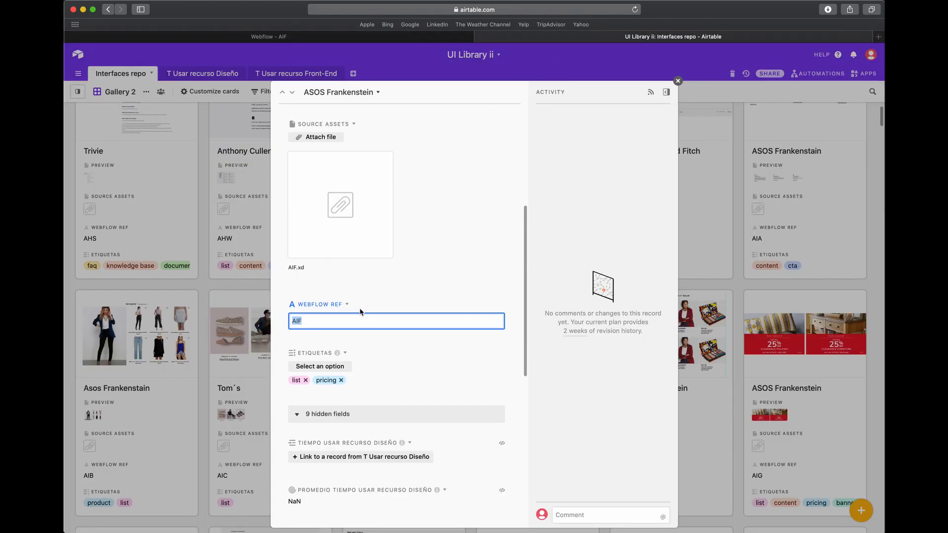
pyautogui.click(415, 37)
pyautogui.hotkey('ctrl', 'Up')
pyautogui.click(388, 133)
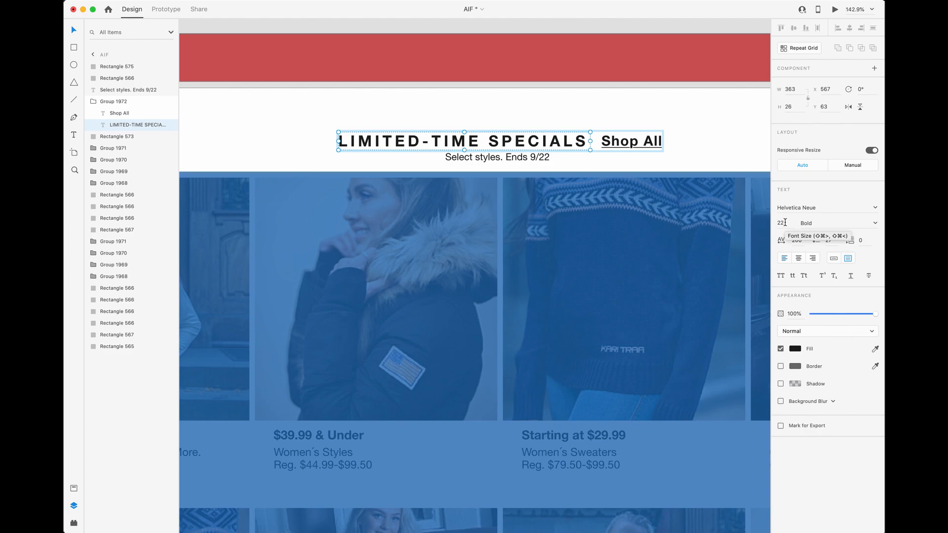
# - Switch to Webflow and set heading-aif-1 to a 22 px font size with a 1.3 em line height
pyautogui.hotkey('ctrl', 'Up')
pyautogui.click(428, 228)
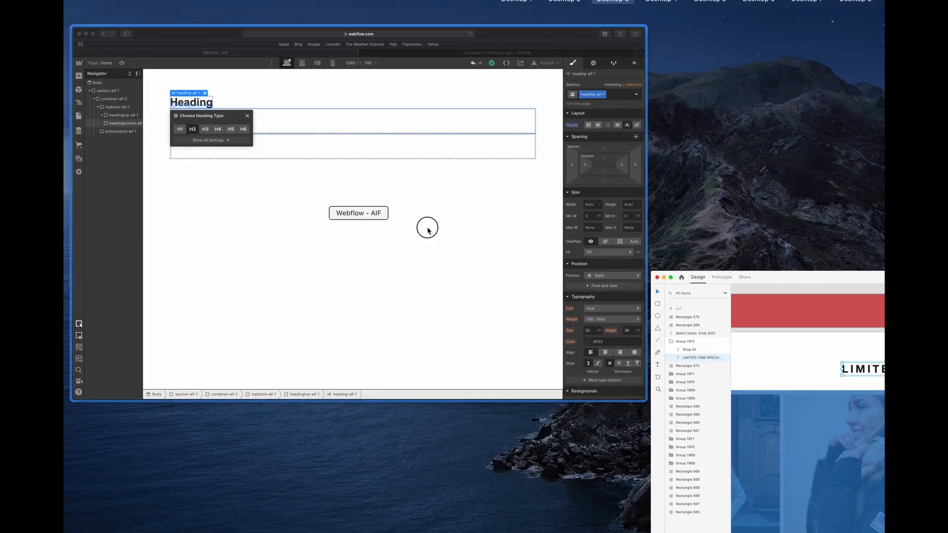
pyautogui.click(806, 435)
pyautogui.write('22')
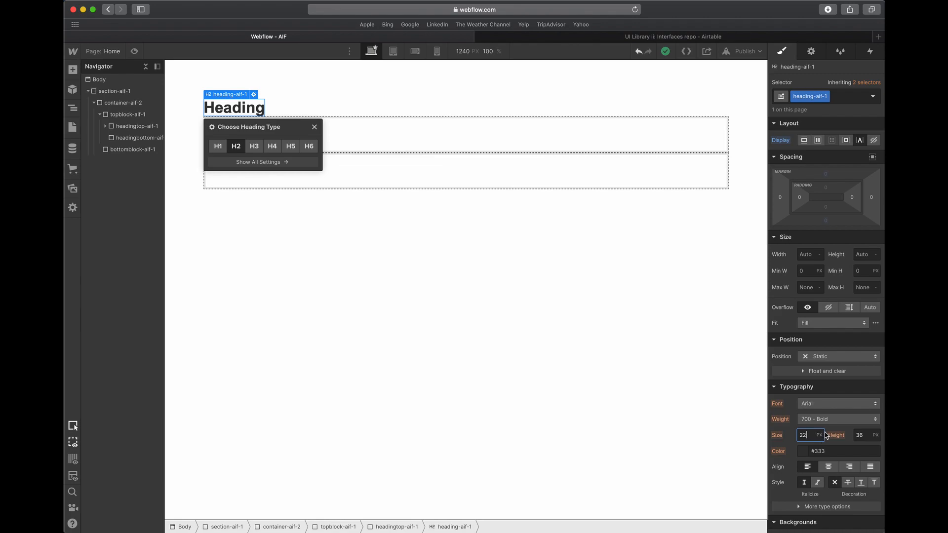
pyautogui.press('Tab')
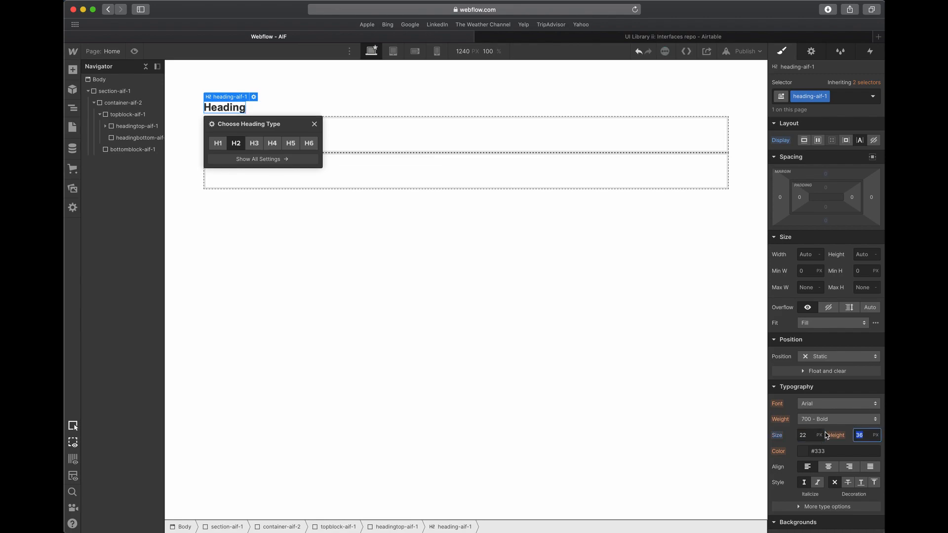
pyautogui.write('1.3em')
pyautogui.press('Tab')
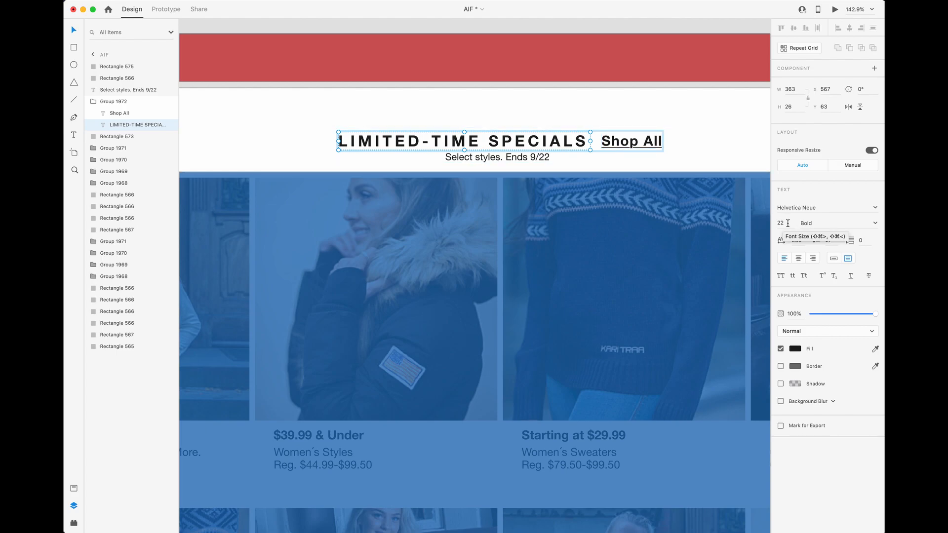
# - Compare the text settings of the LIMITED-TIME SPECIALS heading and the Shop All link in Adobe XD
pyautogui.click(786, 224)
pyautogui.click(722, 163)
pyautogui.doubleClick(555, 140)
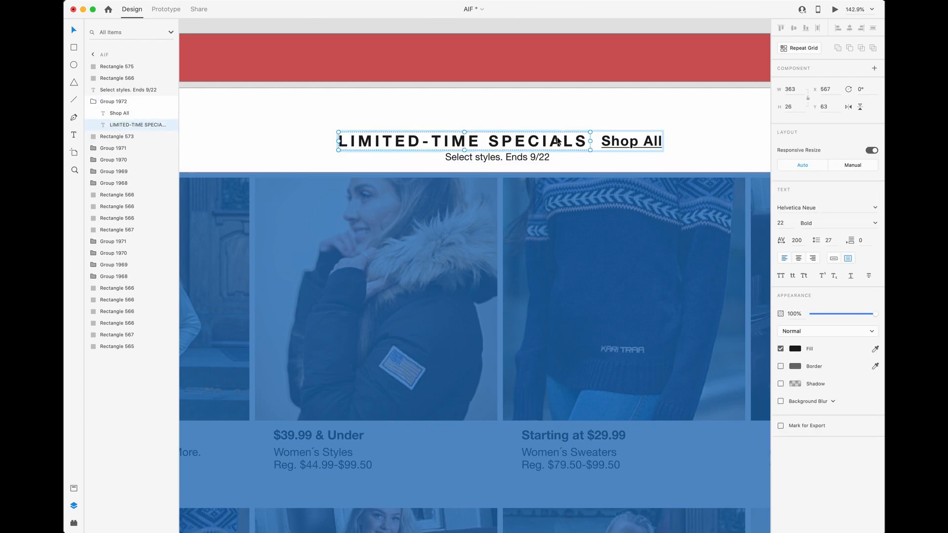
pyautogui.click(612, 143)
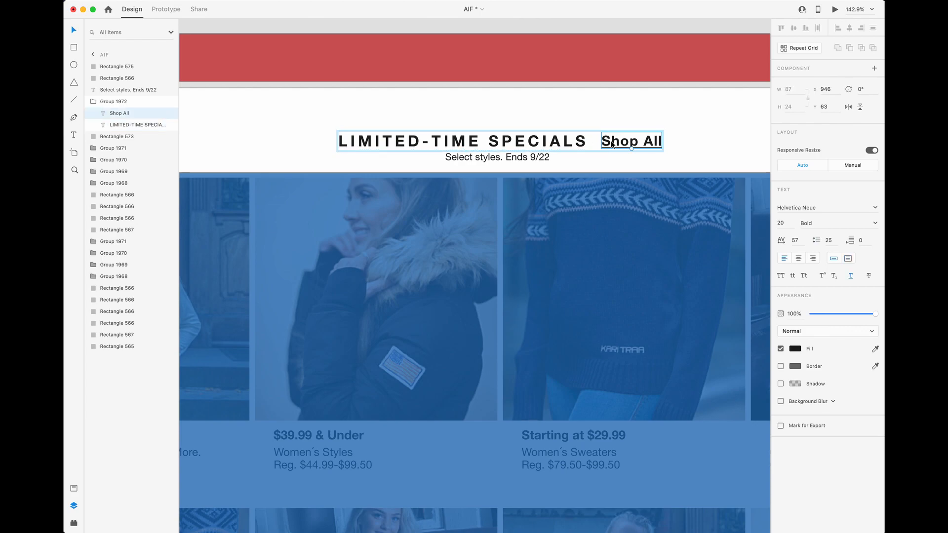
pyautogui.hotkey('ctrl', 'Up')
pyautogui.click(334, 161)
pyautogui.hotkey('ctrl', 'Up')
pyautogui.click(316, 174)
pyautogui.click(378, 147)
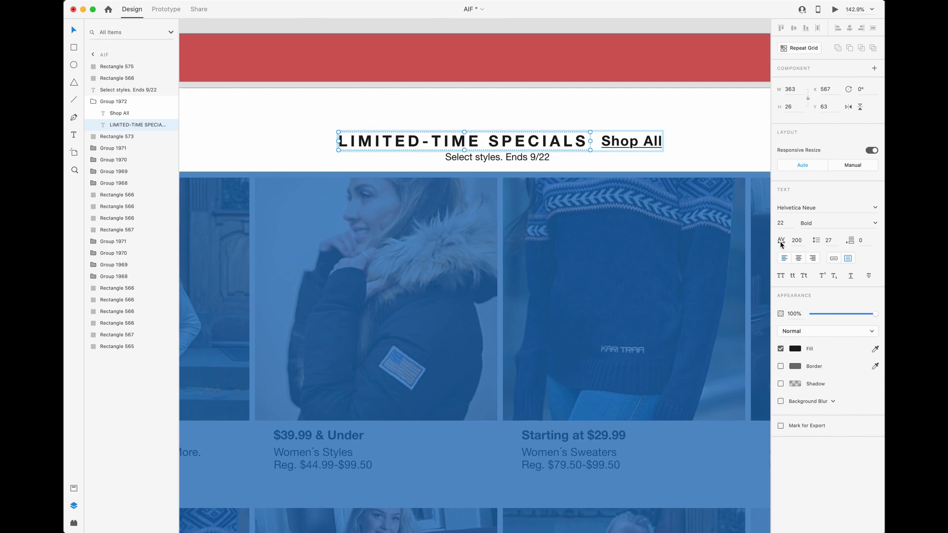
# - Switch to Webflow and set heading-aif-1 to all caps with 2 px letter spacing
pyautogui.hotkey('ctrl', 'Up')
pyautogui.click(575, 234)
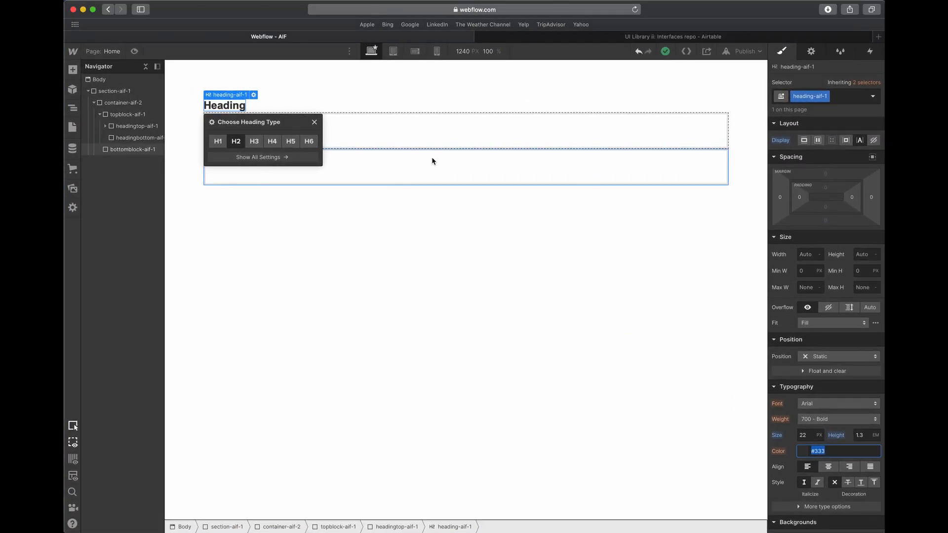
pyautogui.scroll(-2, 816, 454)
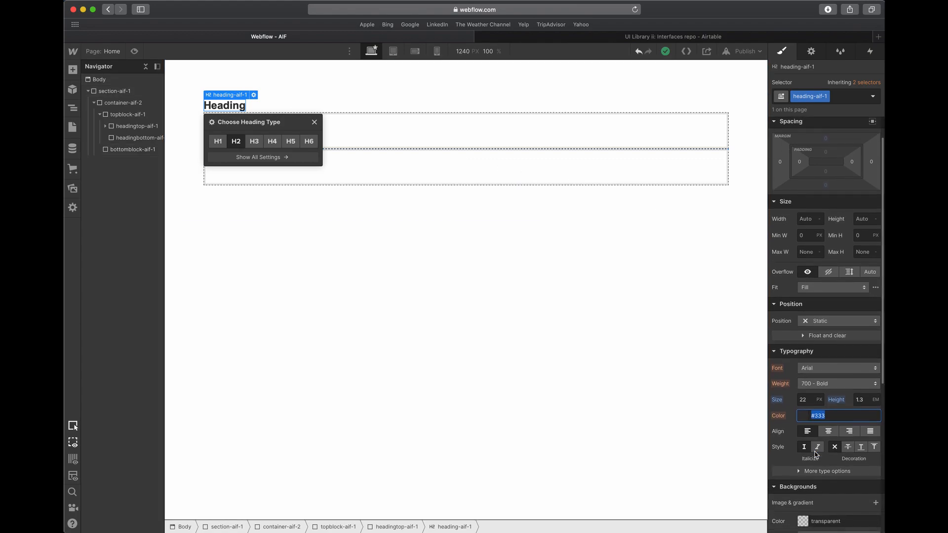
pyautogui.scroll(-1, 815, 454)
pyautogui.click(820, 441)
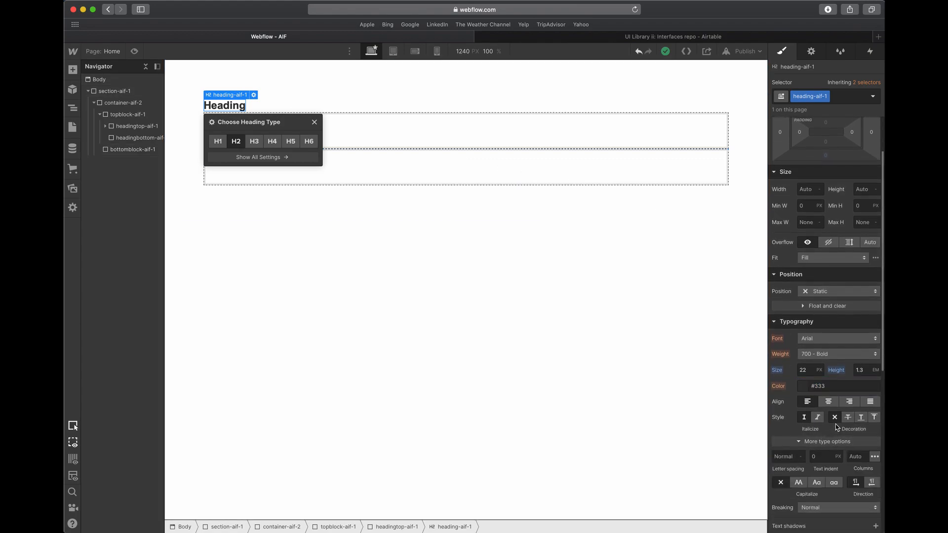
pyautogui.click(800, 484)
pyautogui.click(799, 458)
pyautogui.write('2')
pyautogui.press('Tab')
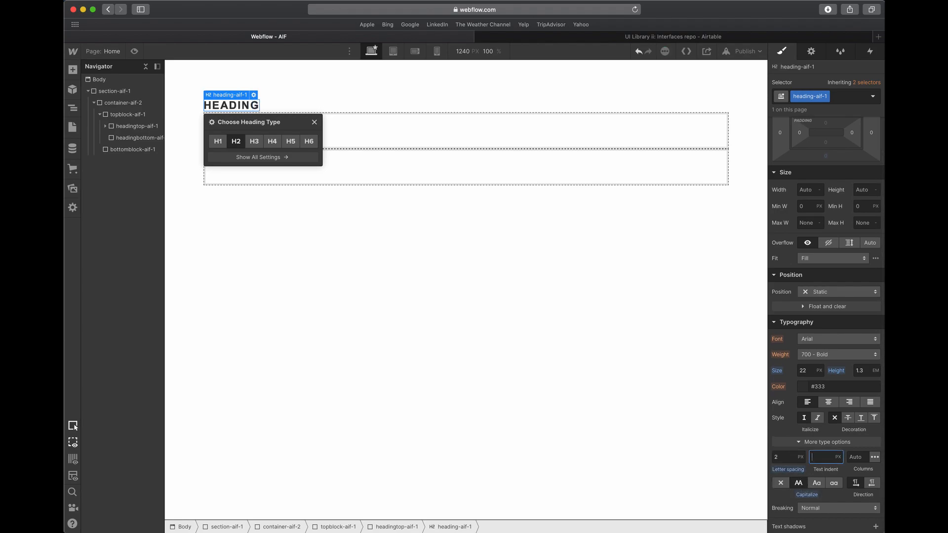
# - Copy the LIMITED-TIME SPECIALS text from Adobe XD into heading-aif-1 in Webflow and set its weight to 700 - Bold
pyautogui.click(796, 442)
pyautogui.click(796, 443)
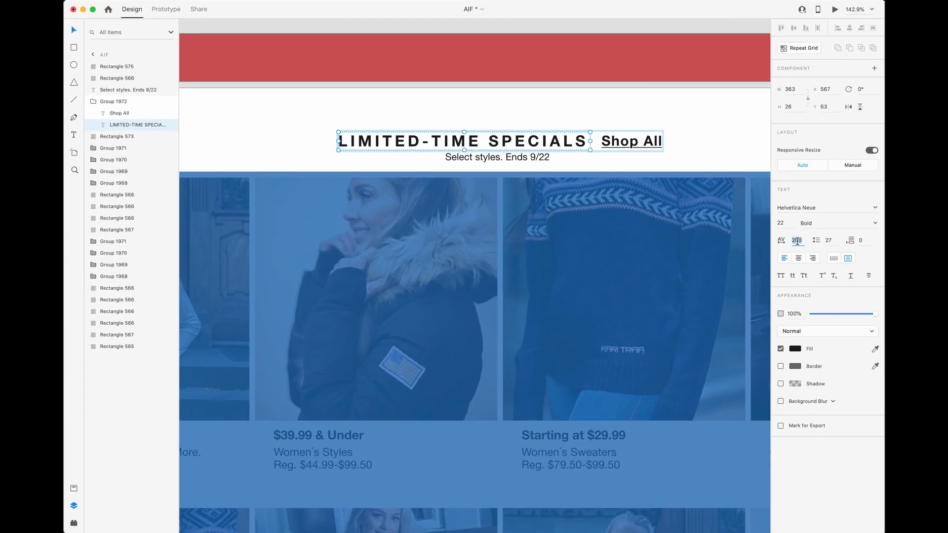
pyautogui.click(498, 143)
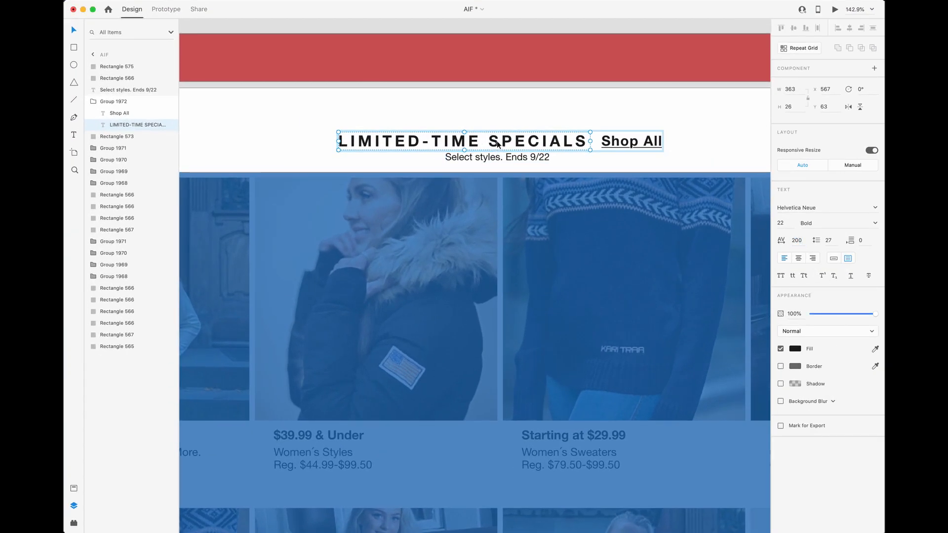
pyautogui.doubleClick(487, 147)
pyautogui.press('super+c')
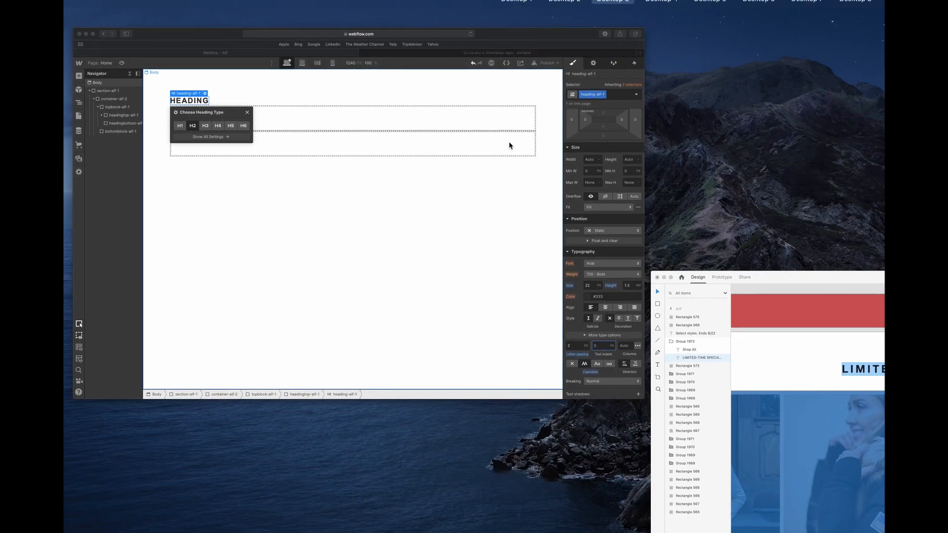
pyautogui.click(508, 141)
pyautogui.click(242, 106)
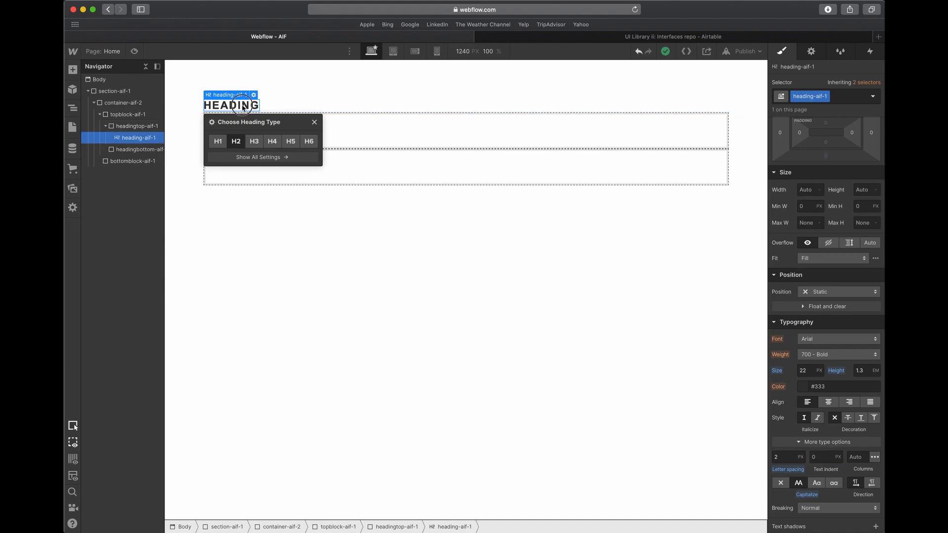
pyautogui.doubleClick(242, 106)
pyautogui.press('super+v')
pyautogui.press('Escape')
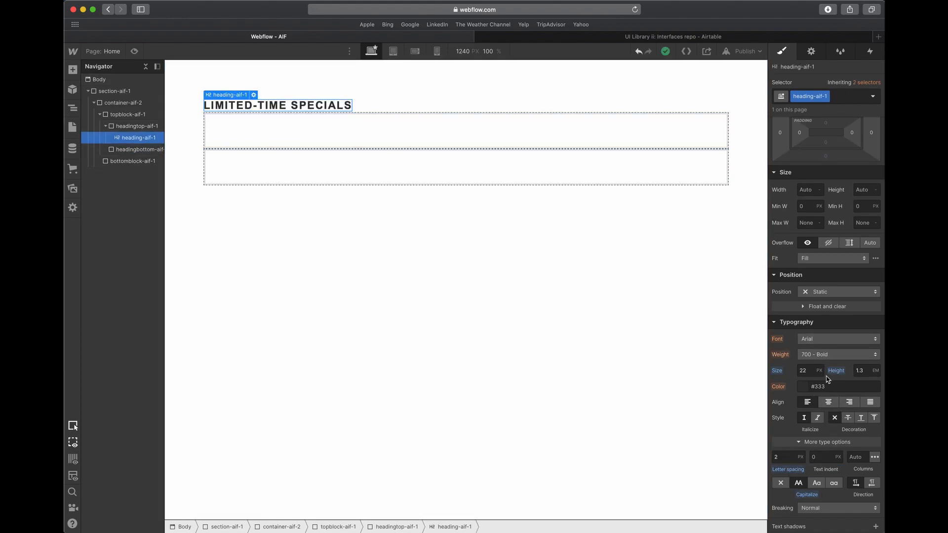
pyautogui.click(834, 356)
pyautogui.click(834, 359)
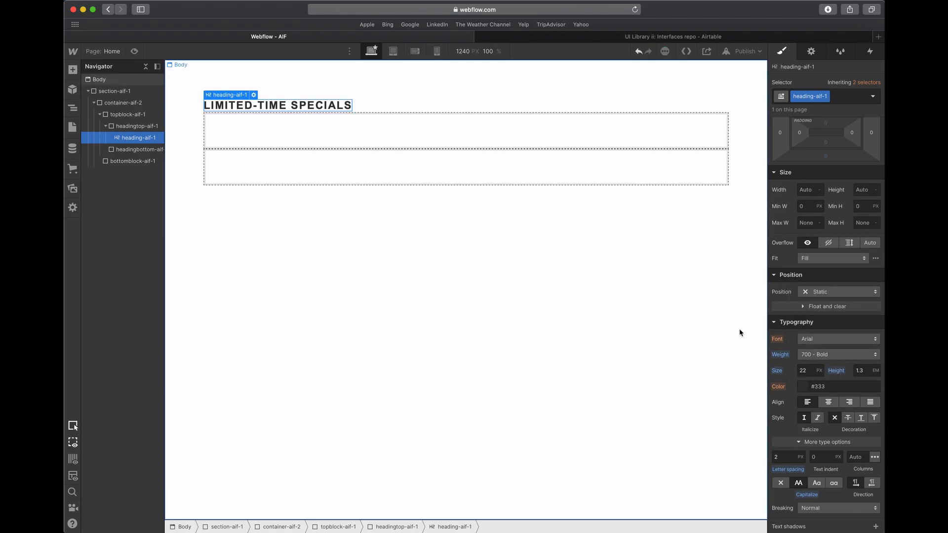
# - Check the font of the LIMITED-TIME SPECIALS heading and the Shop All link in Adobe XD, and return to Webflow
pyautogui.hotkey('ctrl', 'Up')
pyautogui.click(602, 198)
pyautogui.click(826, 206)
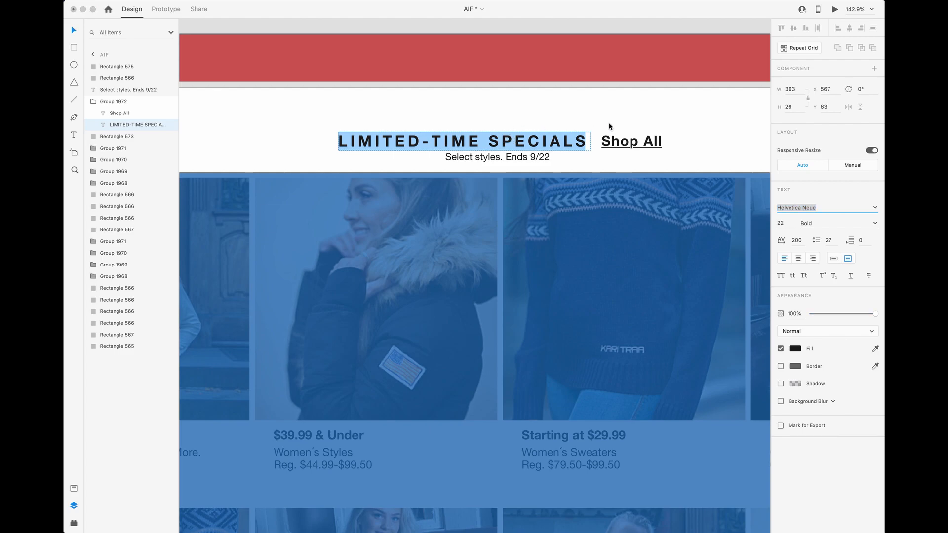
pyautogui.click(618, 141)
pyautogui.hotkey('ctrl', 'Up')
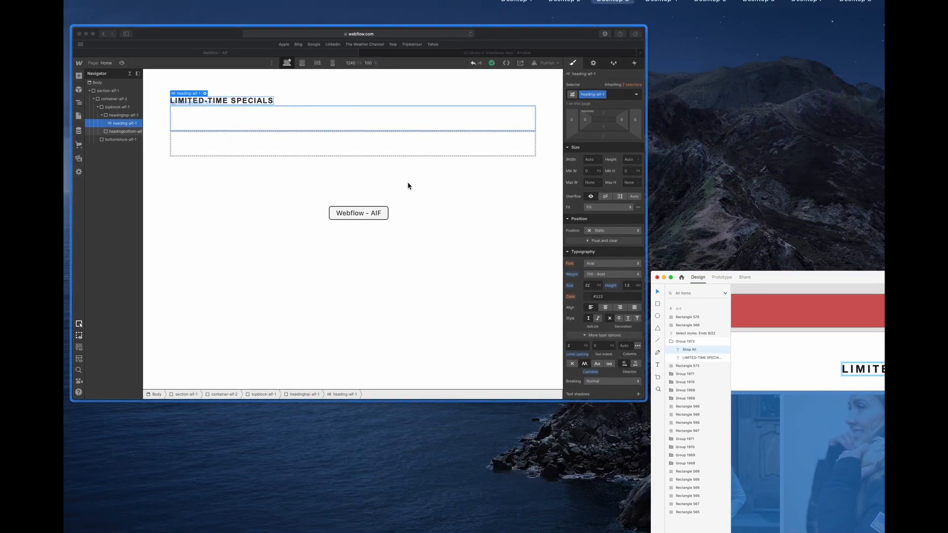
pyautogui.click(407, 182)
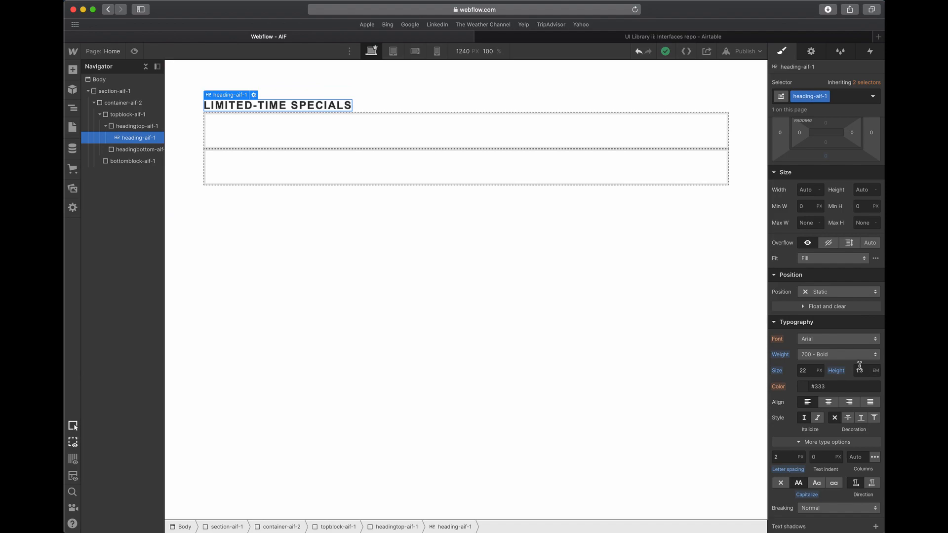
# - Set the font of the Body (All Pages) tag to Open Sans
pyautogui.click(501, 331)
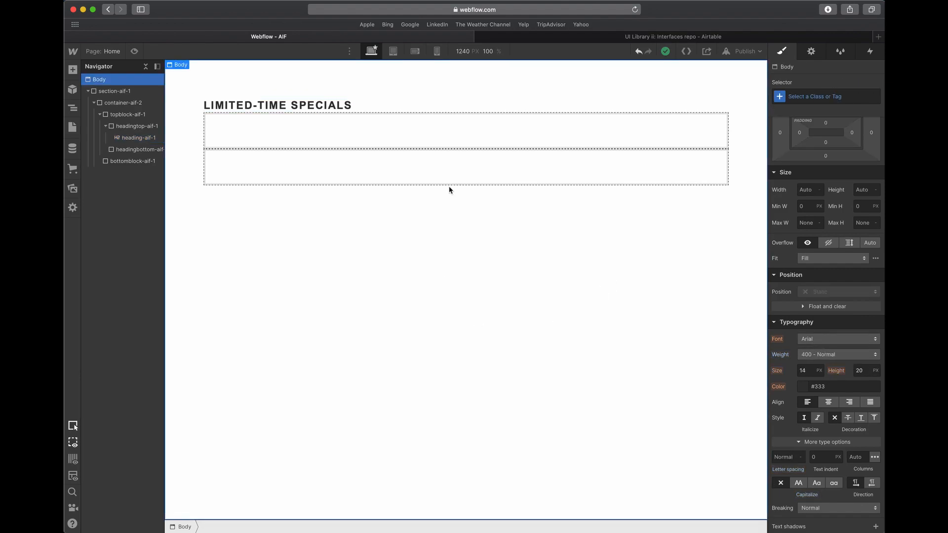
pyautogui.click(818, 96)
pyautogui.click(798, 144)
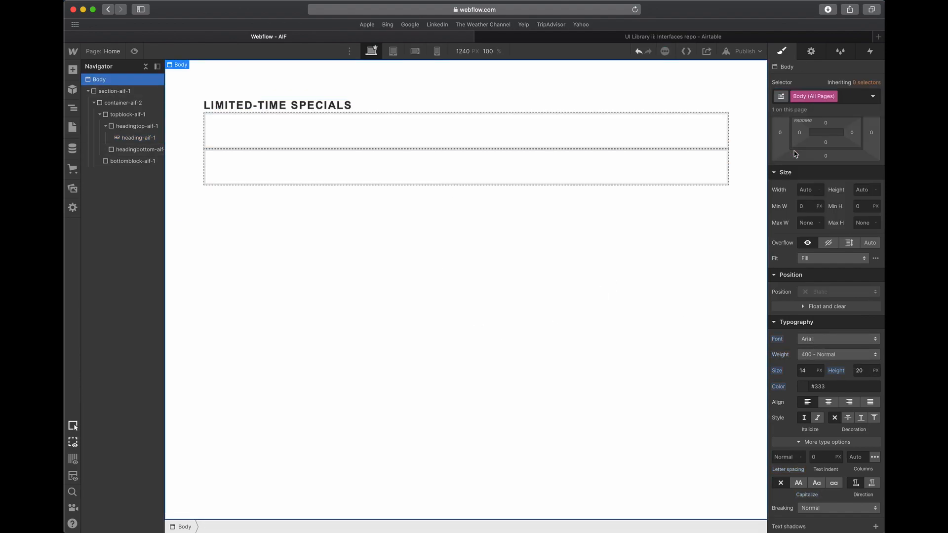
pyautogui.click(838, 338)
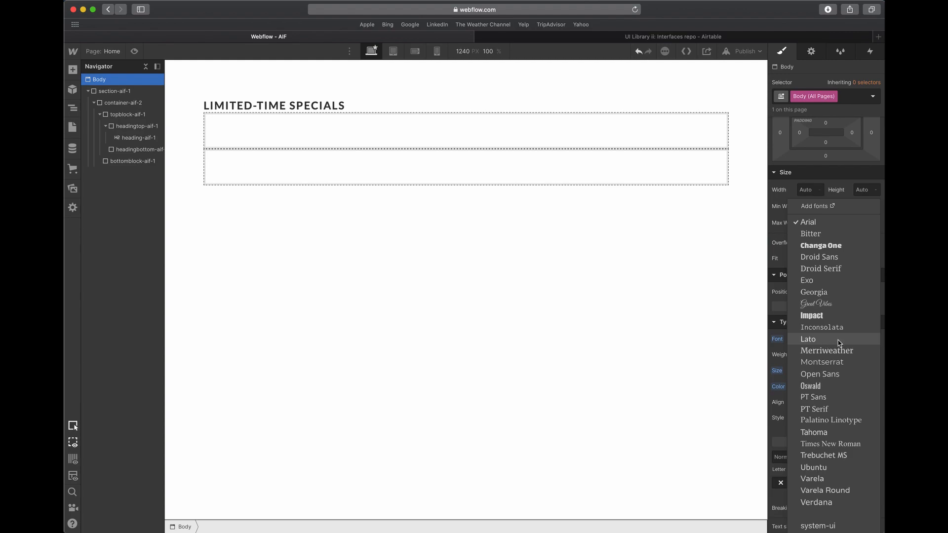
pyautogui.click(819, 374)
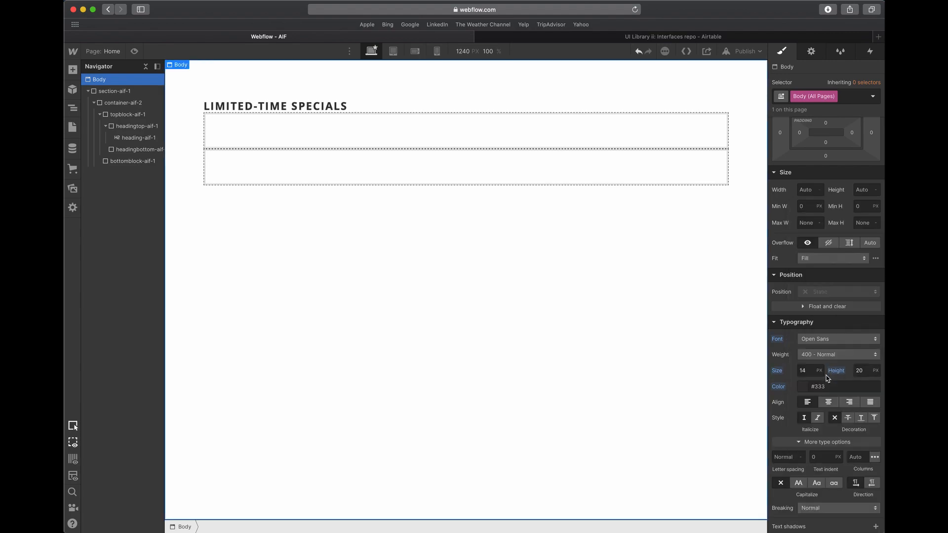
# - Center-align the text of the headingtop-aif-1 div
pyautogui.click(472, 143)
pyautogui.click(344, 109)
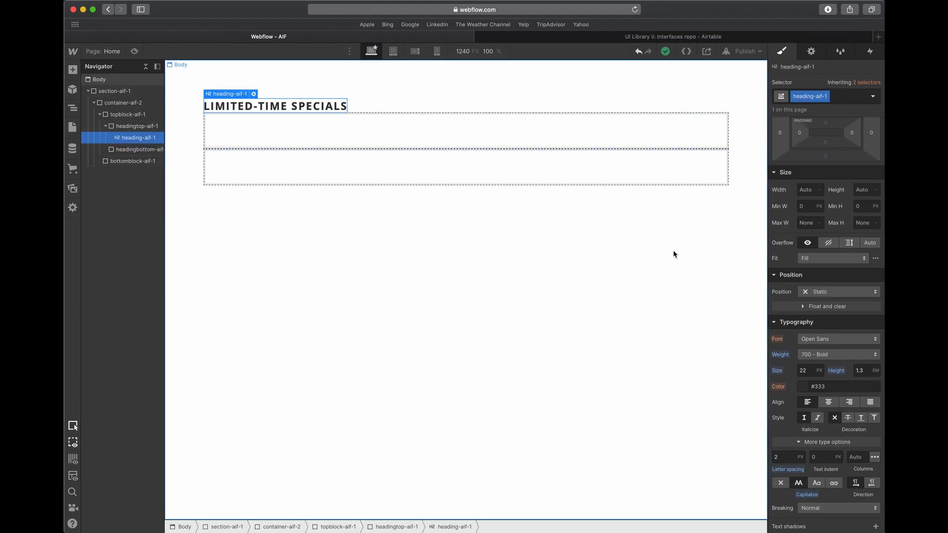
pyautogui.click(372, 106)
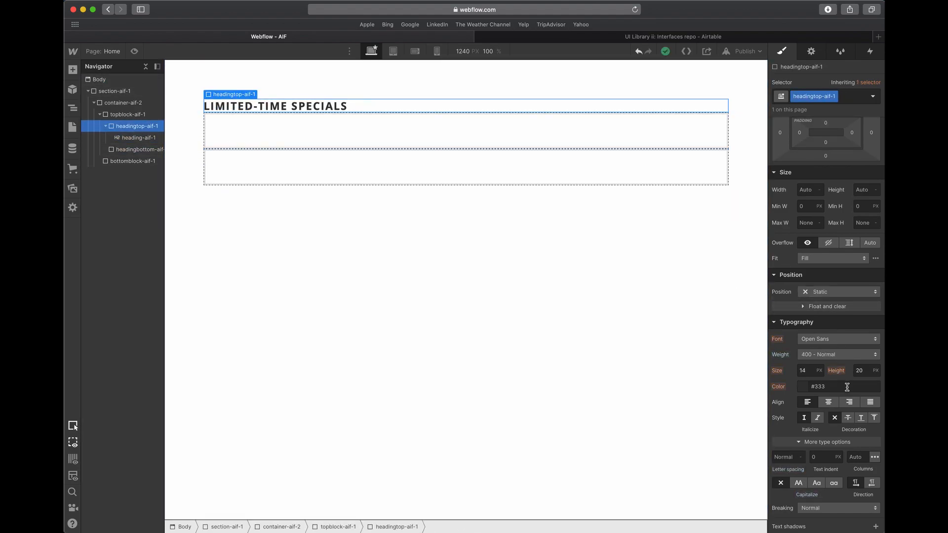
pyautogui.click(830, 403)
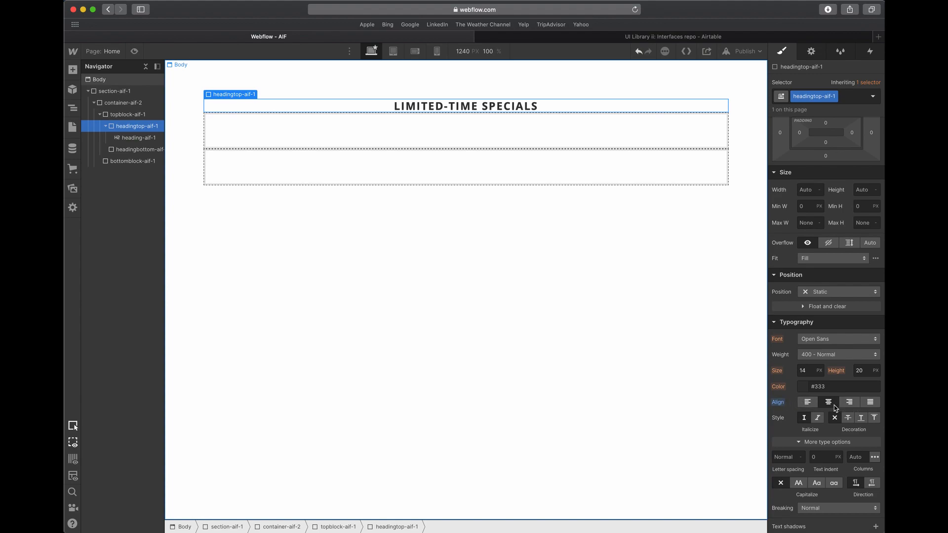
# - Add a text link directly after the LIMITED-TIME SPECIALS heading inside headingtop-aif-1
pyautogui.click(496, 108)
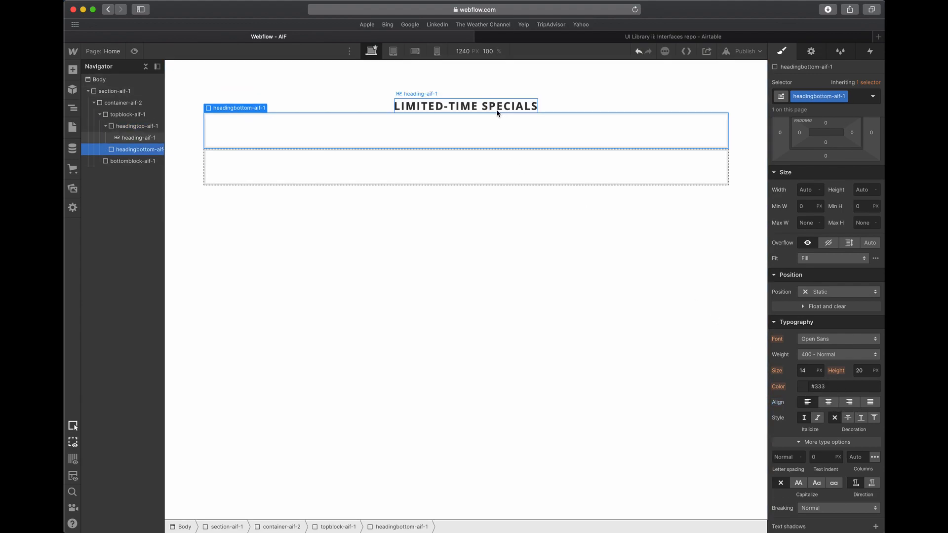
pyautogui.click(73, 70)
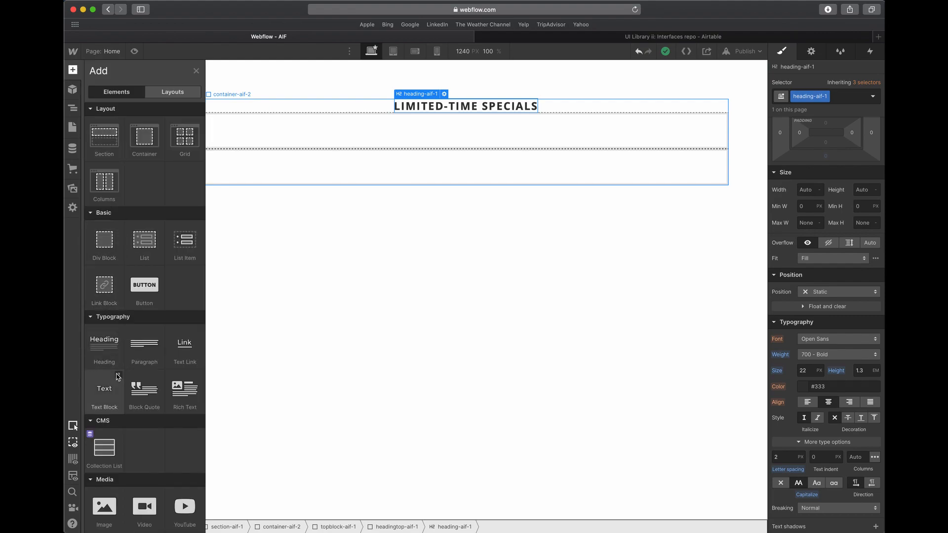
pyautogui.moveTo(185, 346); pyautogui.dragTo(518, 106)
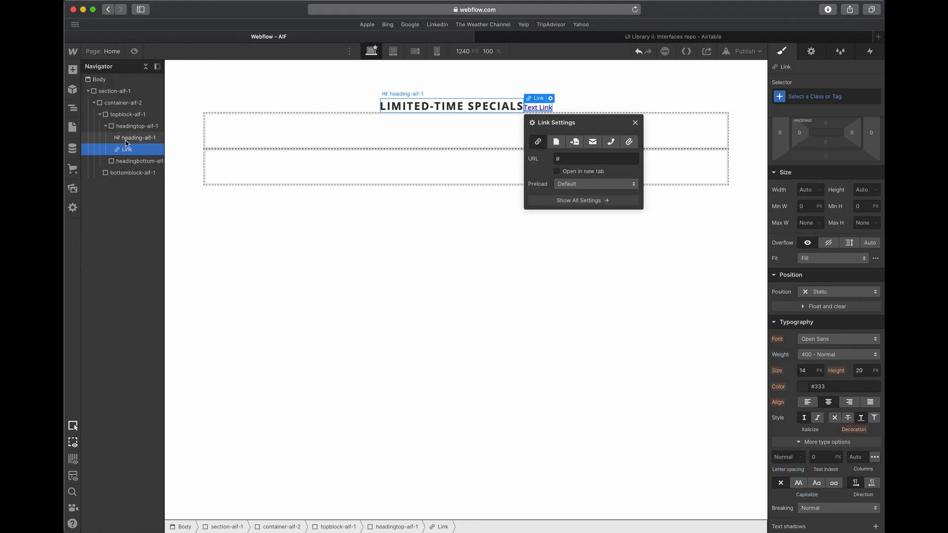
# - Switch to Adobe XD and check the wording and text settings of the Shop All link
pyautogui.hotkey('ctrl', 'Up')
pyautogui.click(244, 128)
pyautogui.doubleClick(628, 141)
pyautogui.press('Escape')
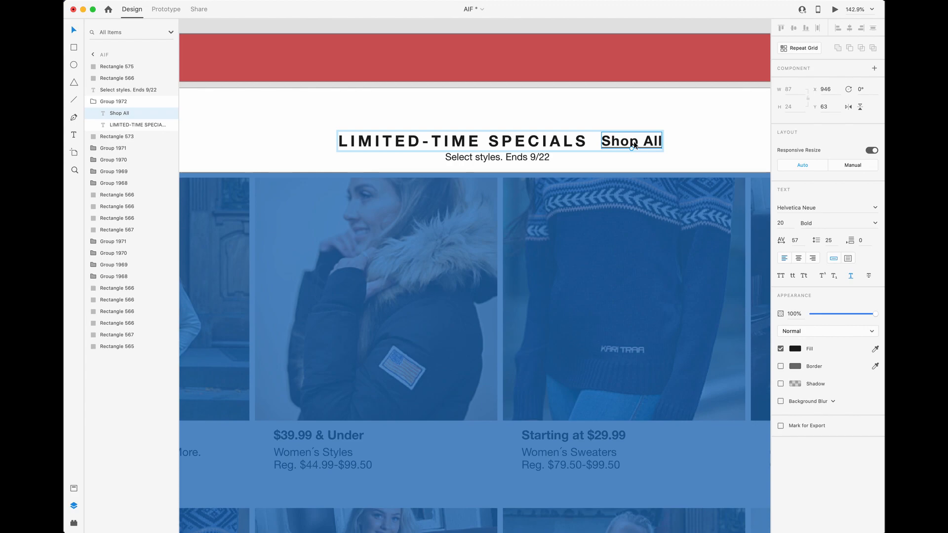
# - Switch to Webflow and give the new text link the class headinglinktop-aif-1
pyautogui.hotkey('ctrl', 'Up')
pyautogui.click(430, 262)
pyautogui.click(798, 98)
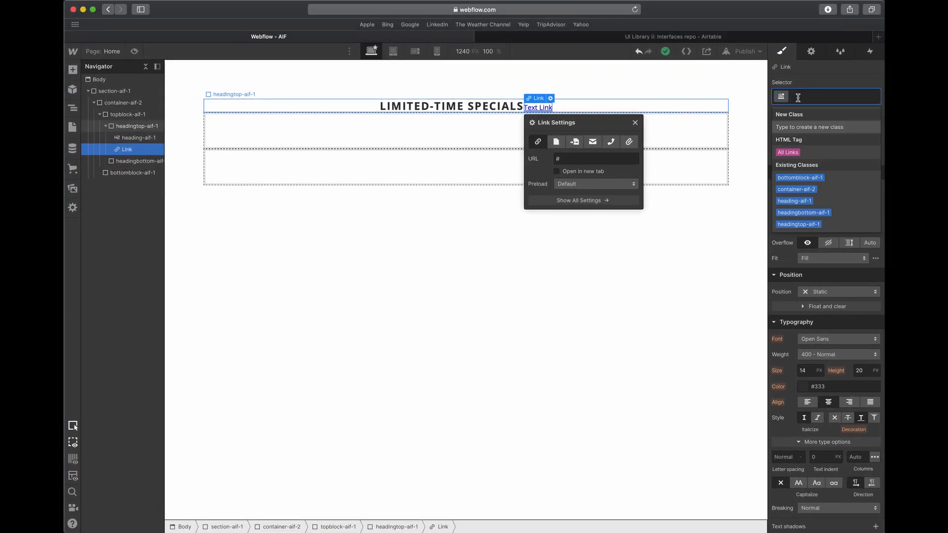
pyautogui.write('link0')
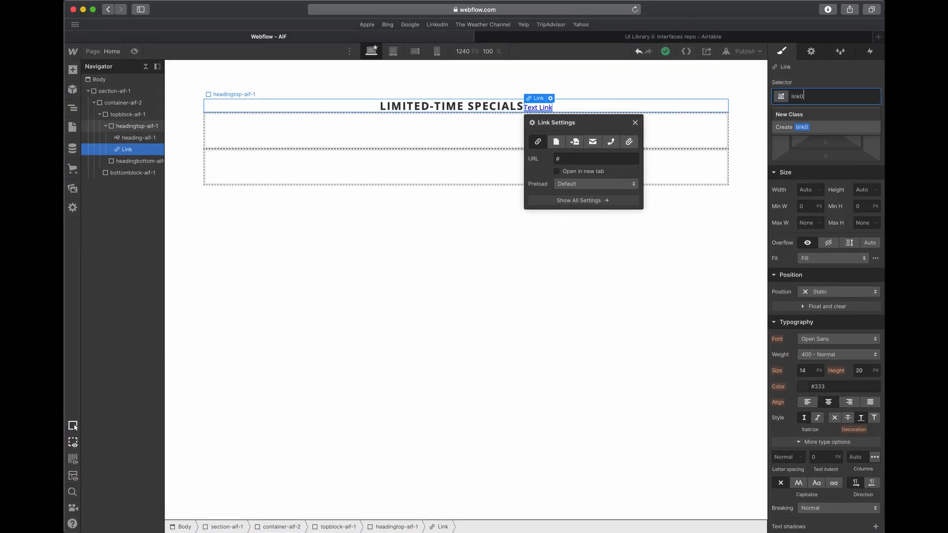
pyautogui.press('BackSpace')
pyautogui.press('BackSpace')
pyautogui.press('BackSpace')
pyautogui.press('BackSpace')
pyautogui.press('BackSpace')
pyautogui.write('heading')
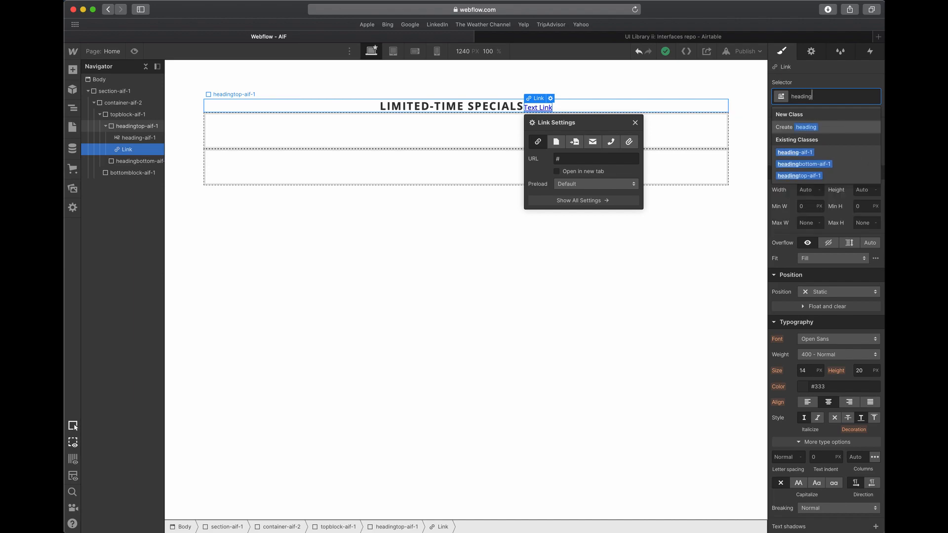
pyautogui.write('link')
pyautogui.press('BackSpace')
pyautogui.press('BackSpace')
pyautogui.write('kn')
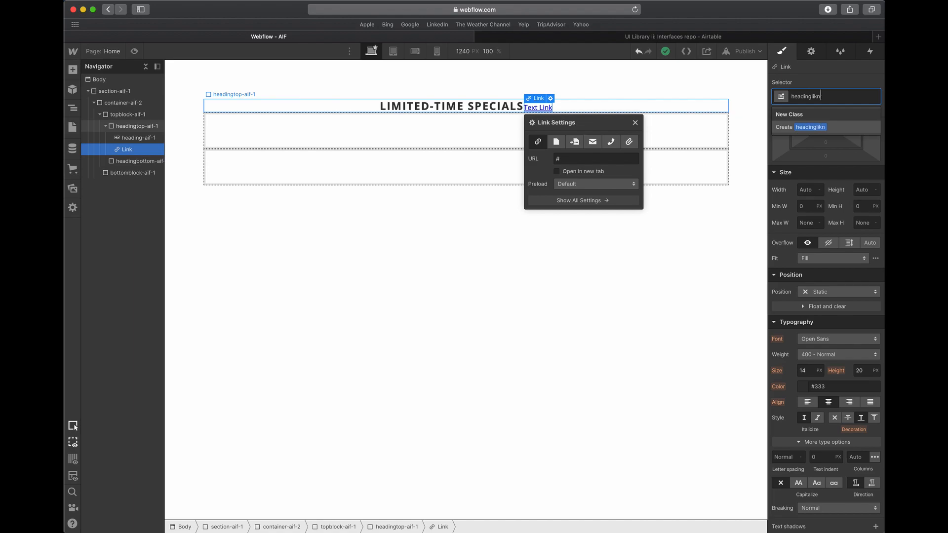
pyautogui.press('BackSpace')
pyautogui.write('nktop-aif-1')
pyautogui.press('Return')
# - Replace the placeholder text of the headinglinktop-aif-1 link with "Shop All"
pyautogui.click(807, 374)
pyautogui.click(532, 108)
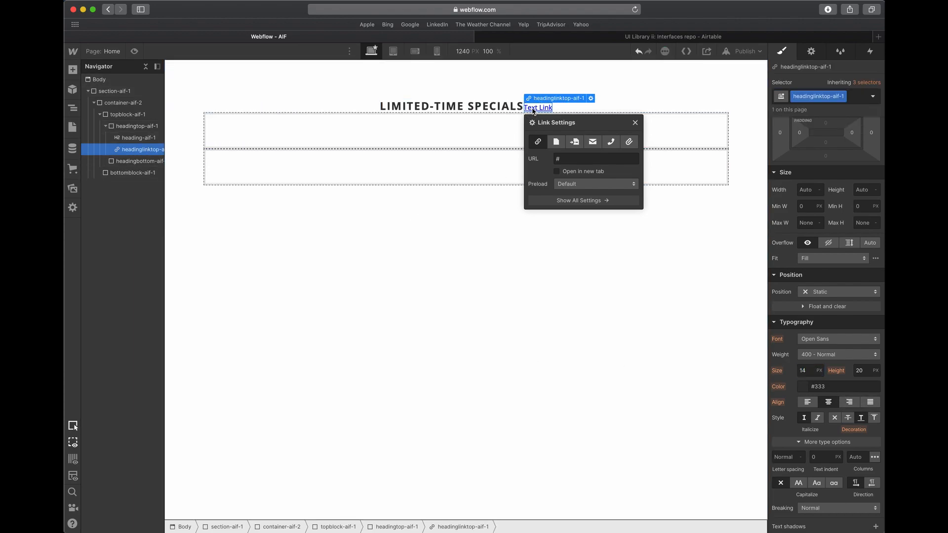
pyautogui.doubleClick(533, 108)
pyautogui.write('Shop All')
pyautogui.press('Escape')
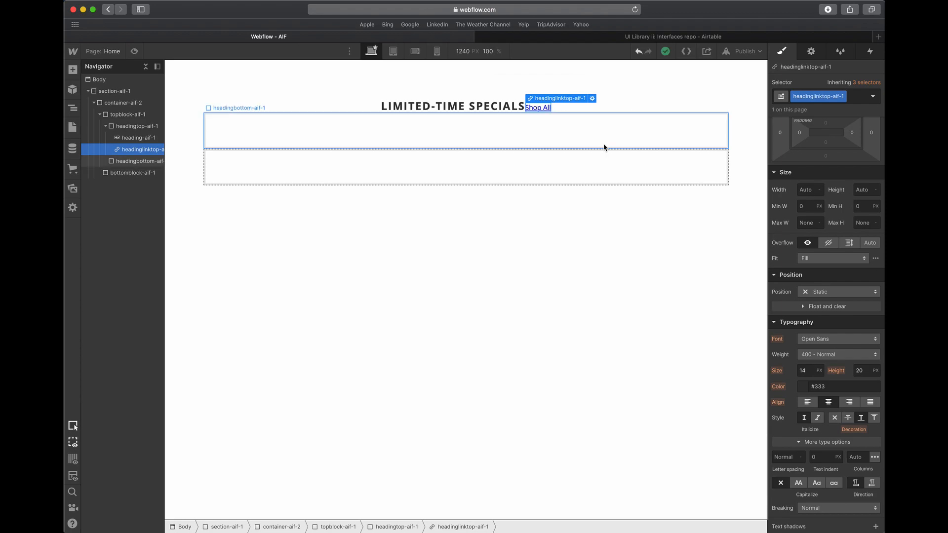
# - Set the Shop All link to a 20 px font size with a 1.3 em line height
pyautogui.click(808, 371)
pyautogui.write('20')
pyautogui.press('Tab')
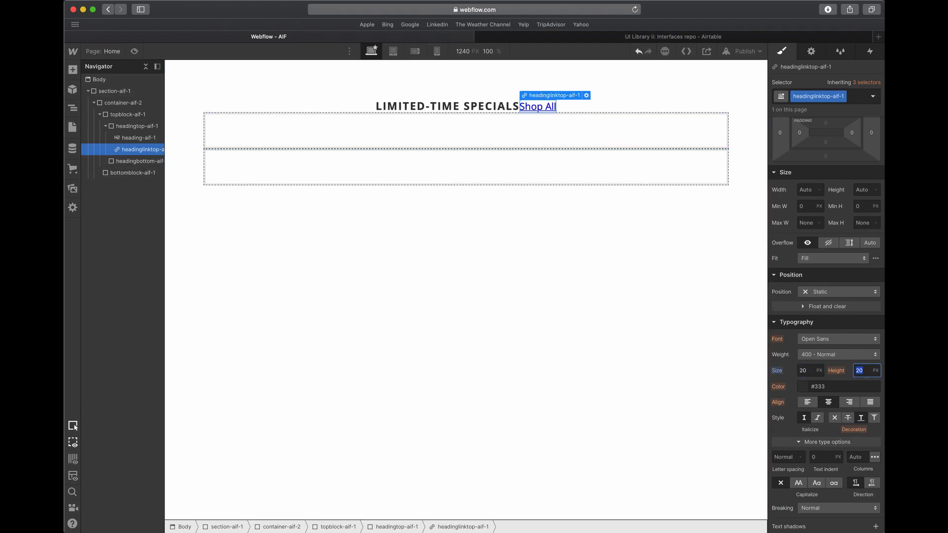
pyautogui.press('Tab')
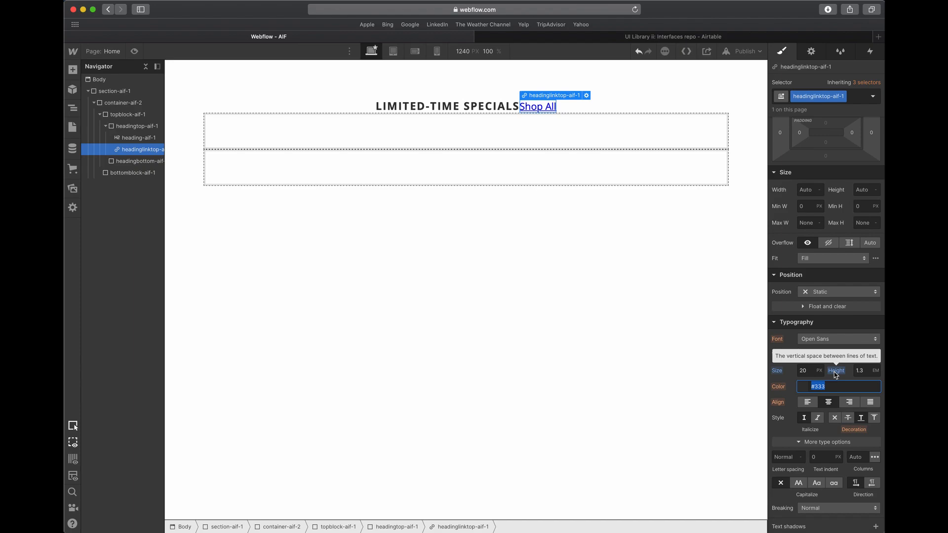
# - Open the Shop All link's text color for editing, switch to Adobe XD and copy the Shop All text's fill hex code
pyautogui.click(802, 388)
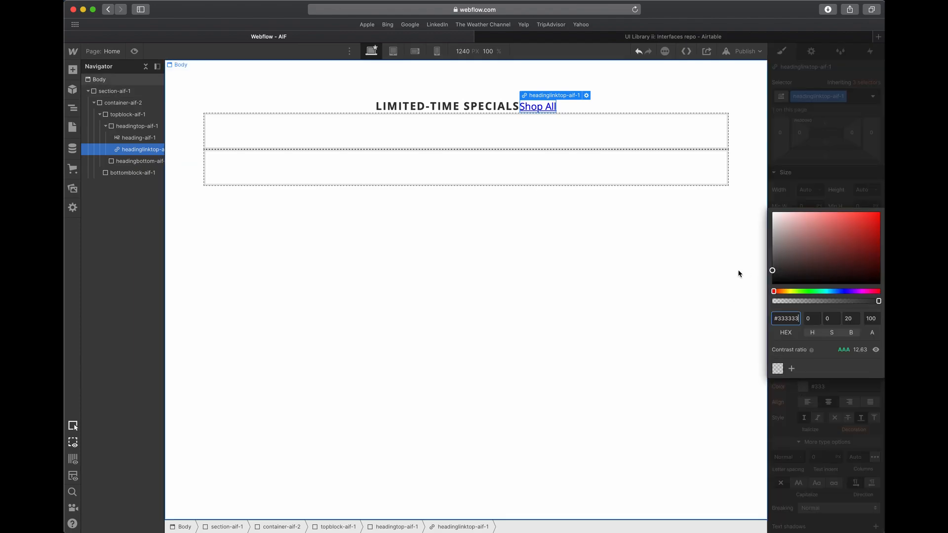
pyautogui.hotkey('ctrl', 'Up')
pyautogui.click(590, 200)
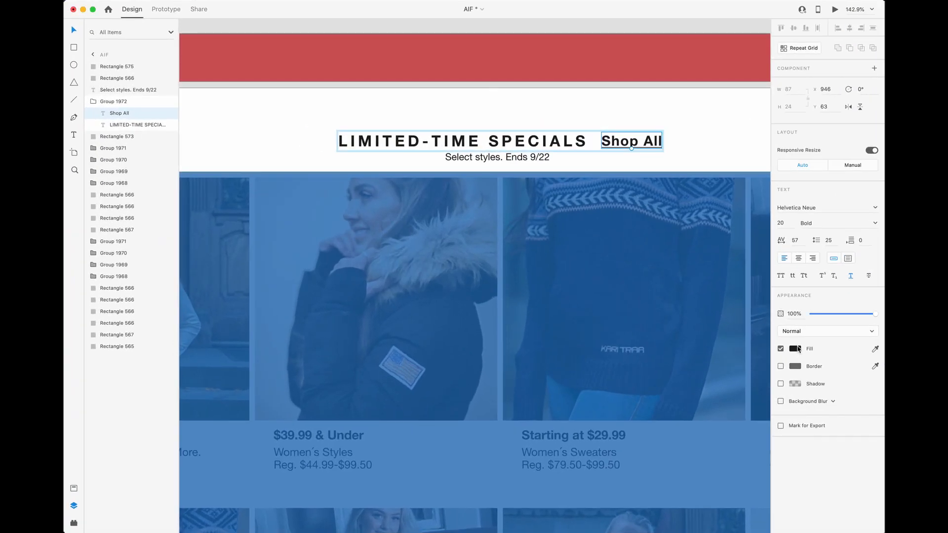
pyautogui.click(795, 348)
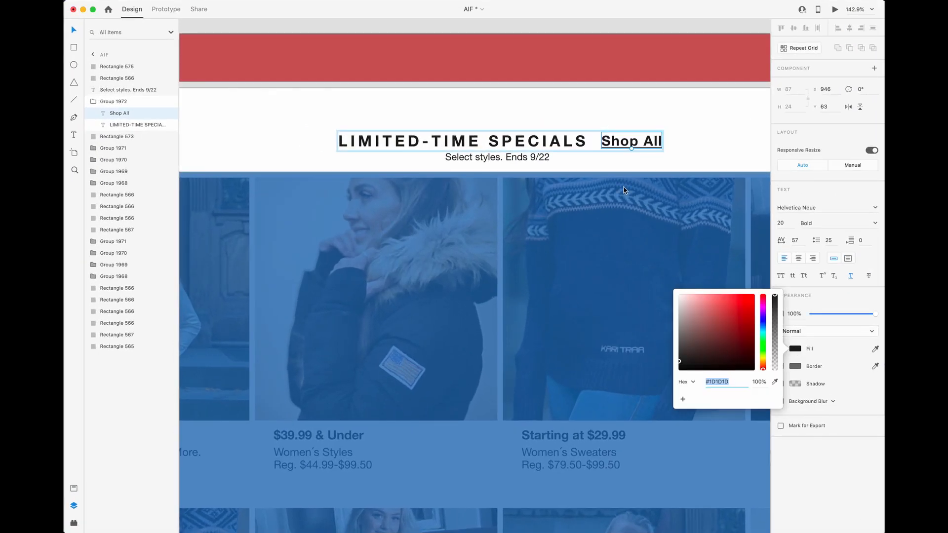
# - Switch to Webflow, set the Shop All link color to #1d1d1d and save it as a swatch named Black
pyautogui.hotkey('ctrl', 'Up')
pyautogui.click(286, 194)
pyautogui.click(785, 319)
pyautogui.write('#1d1d1d')
pyautogui.click(791, 368)
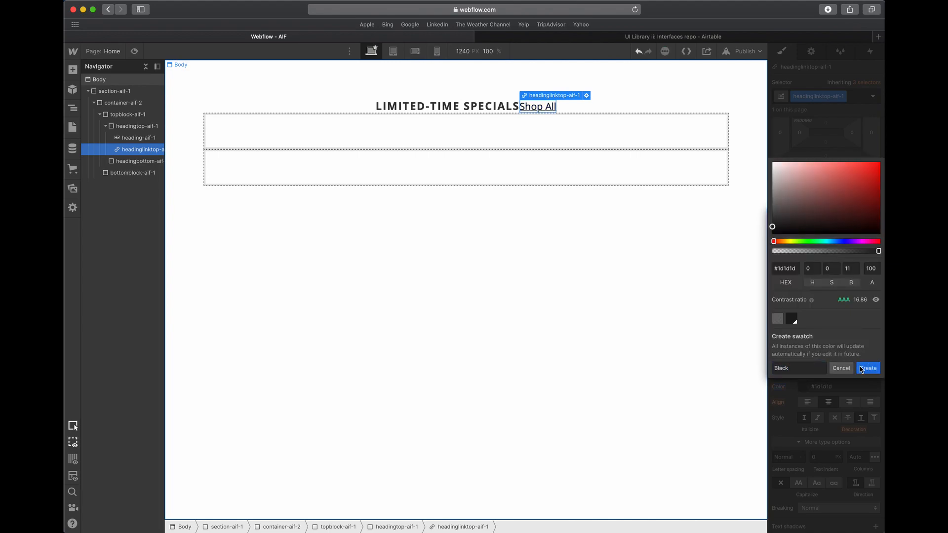
pyautogui.click(841, 368)
# - Apply the Black swatch as the text color of the LIMITED-TIME SPECIALS heading
pyautogui.click(500, 109)
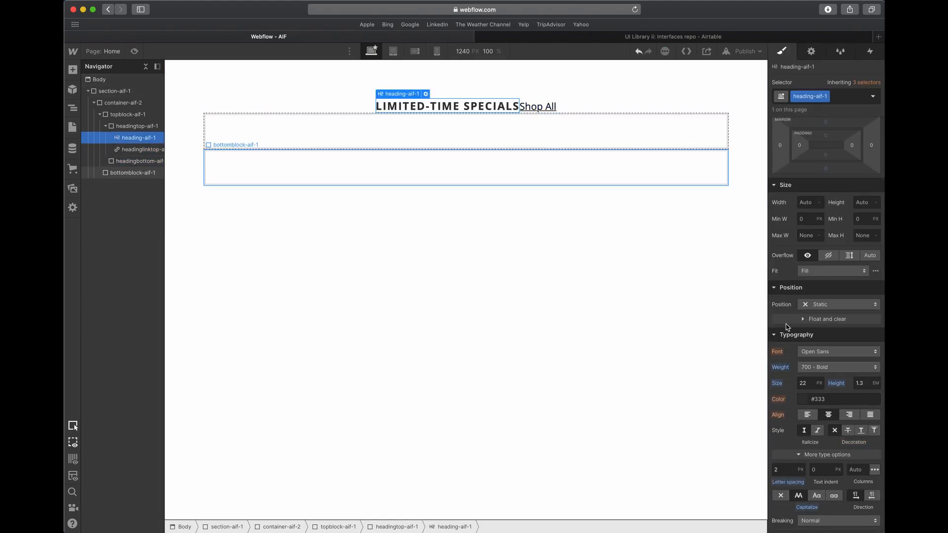
pyautogui.click(805, 401)
pyautogui.click(796, 381)
pyautogui.click(650, 163)
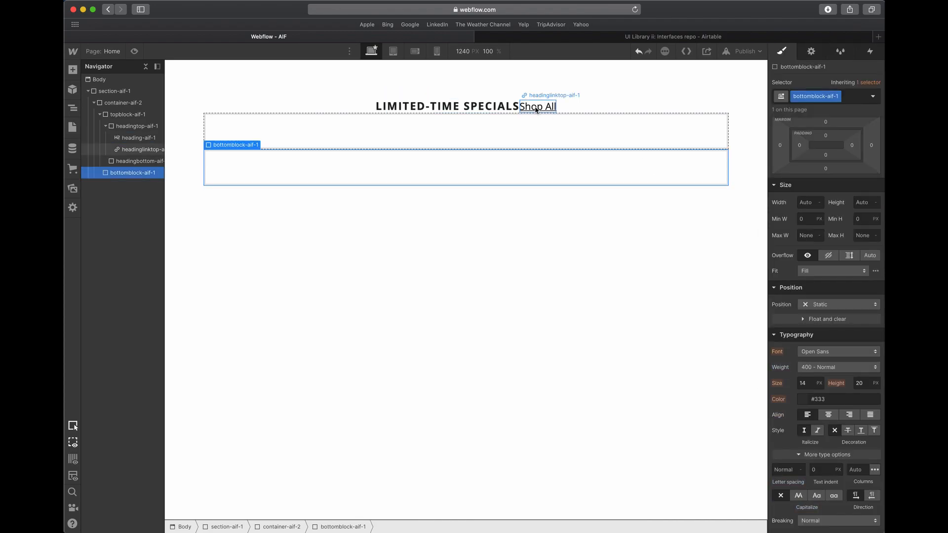
# - Set the font weight of the Shop All link to 700 - Bold
pyautogui.click(537, 107)
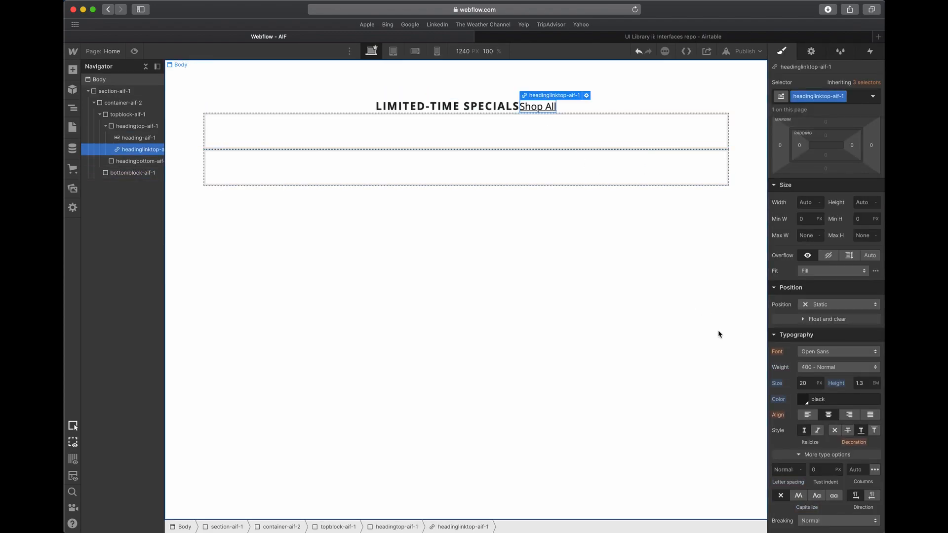
pyautogui.click(840, 367)
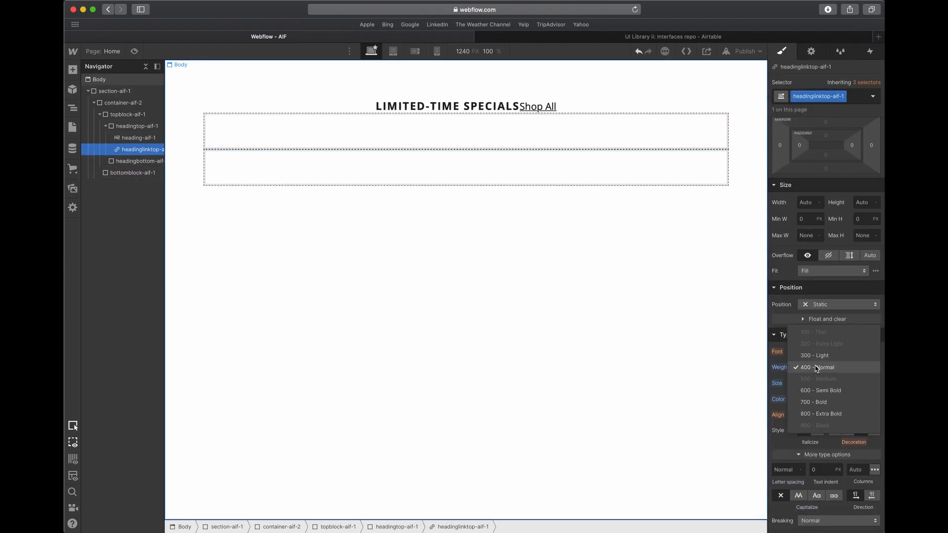
pyautogui.click(820, 414)
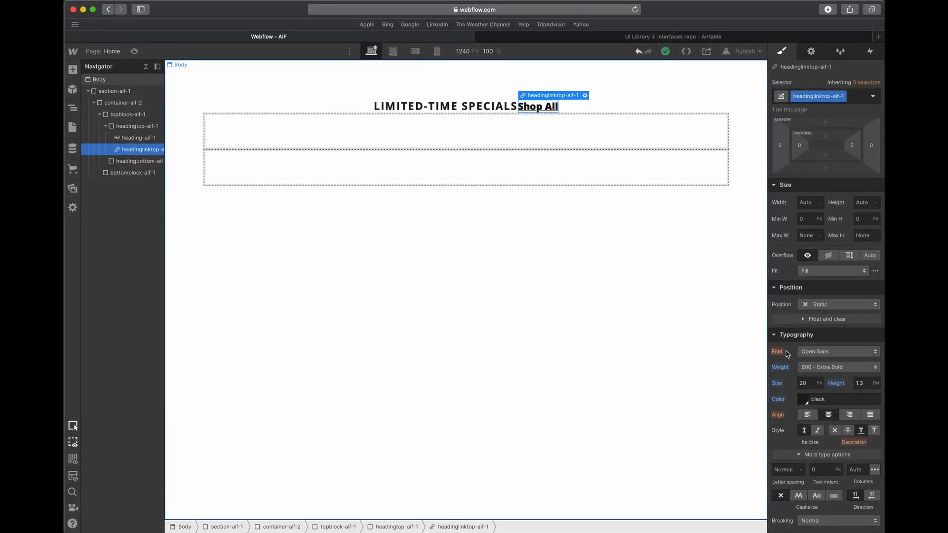
pyautogui.click(822, 367)
pyautogui.click(815, 355)
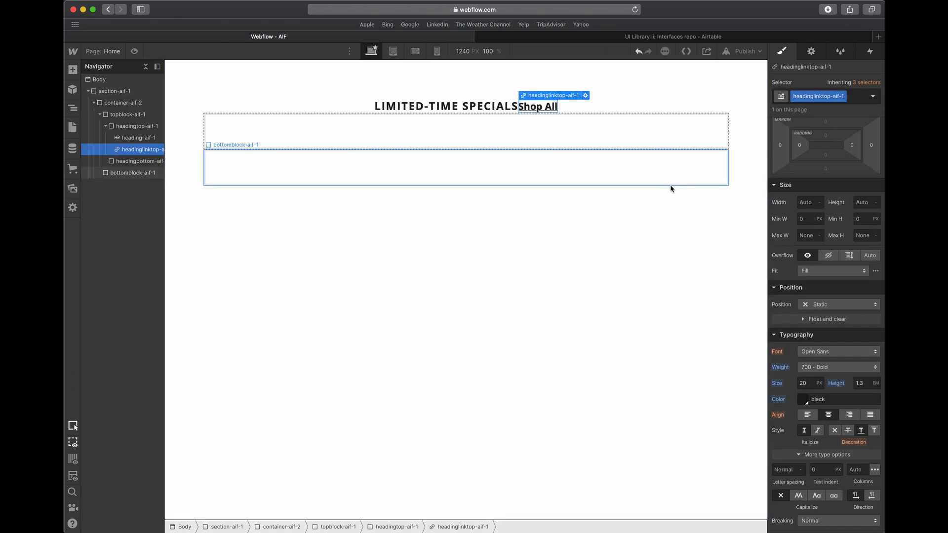
# - Try 3 px left and right margins on the LIMITED-TIME SPECIALS heading and the Shop All link
pyautogui.scroll(3, 882, 201)
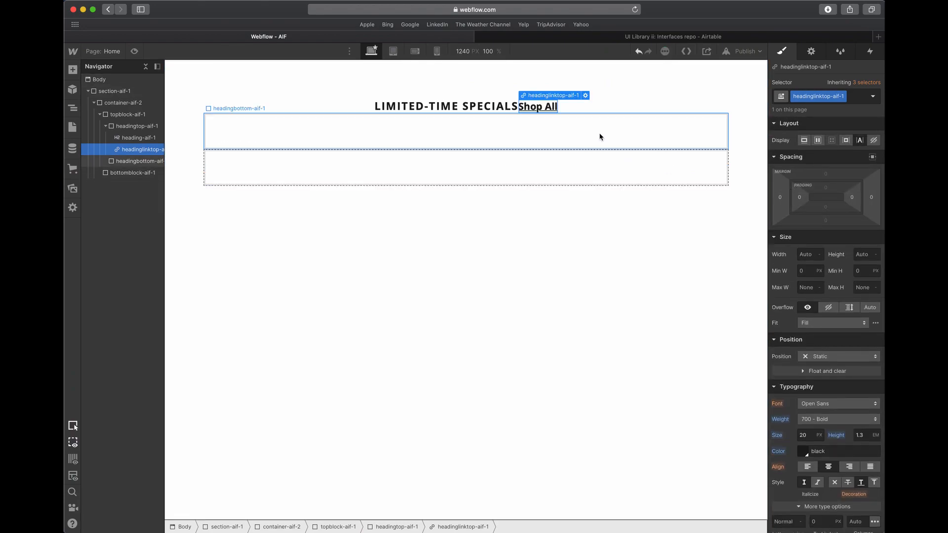
pyautogui.click(493, 107)
pyautogui.moveTo(871, 202); pyautogui.dragTo(871, 200)
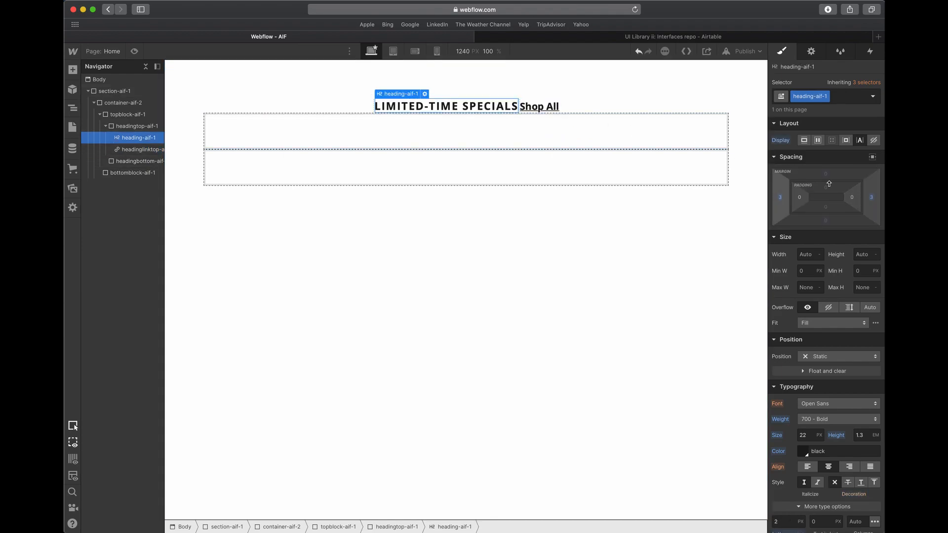
pyautogui.click(872, 200)
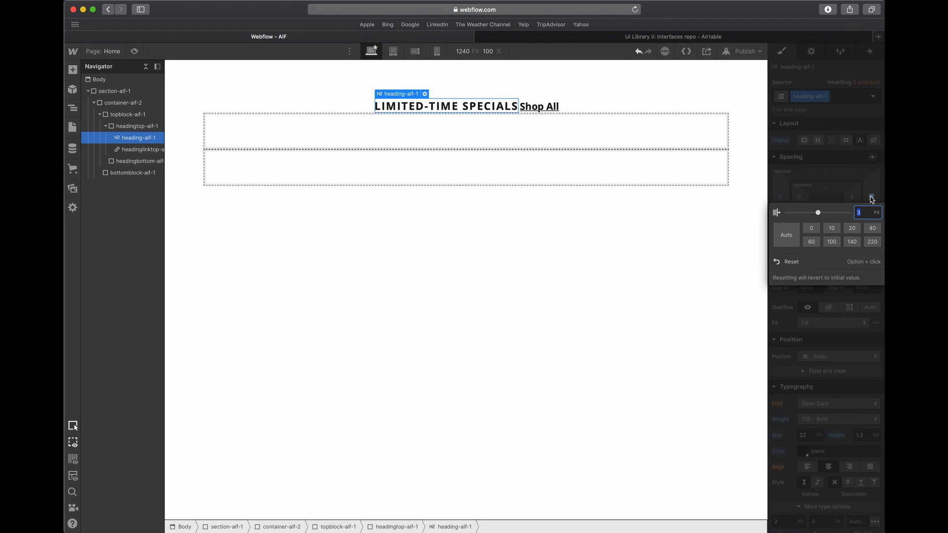
pyautogui.press('Escape')
pyautogui.click(543, 108)
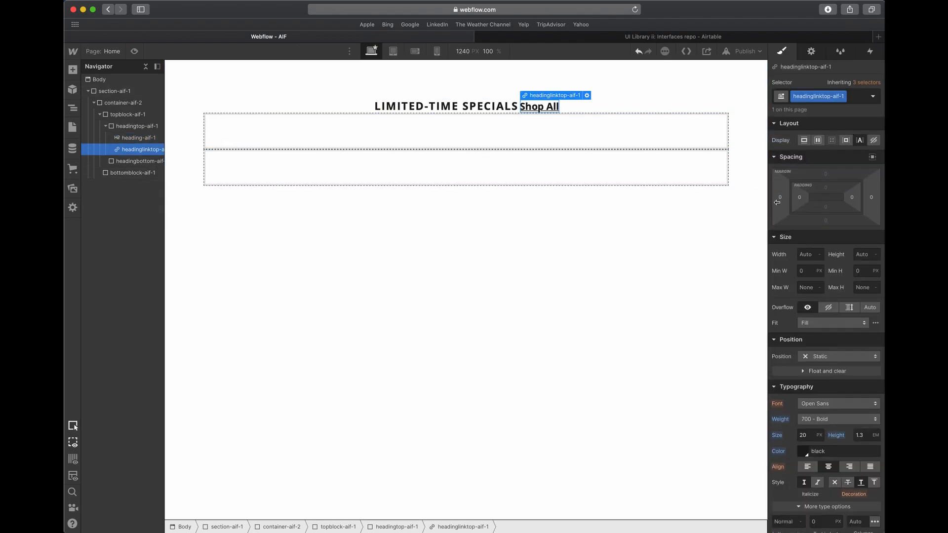
pyautogui.moveTo(773, 203); pyautogui.dragTo(780, 199)
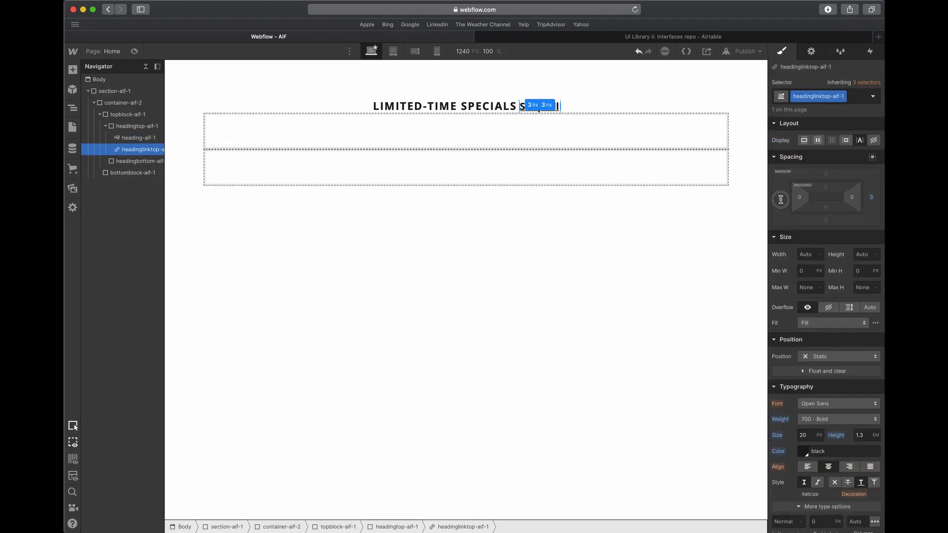
# - Set the left and right margins of the LIMITED-TIME SPECIALS heading to 0.2em
pyautogui.click(478, 108)
pyautogui.click(780, 198)
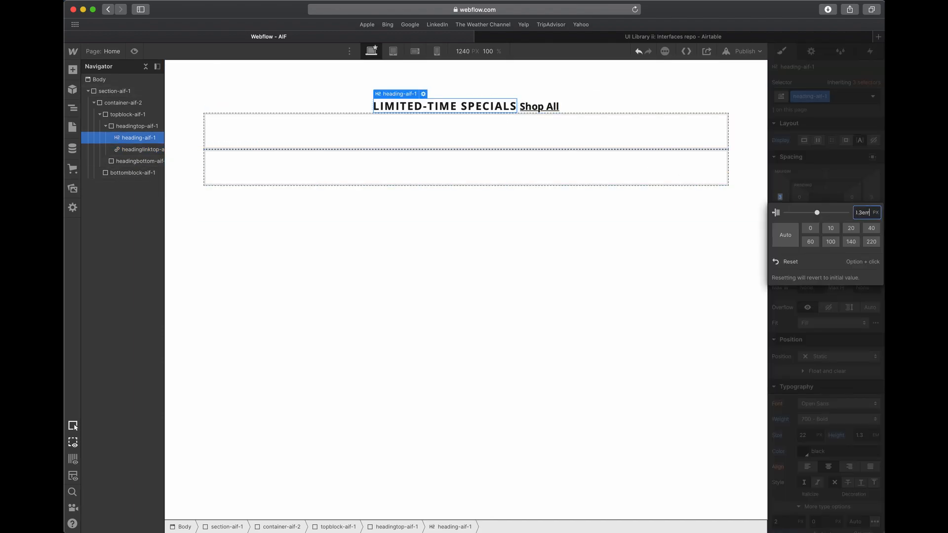
pyautogui.write('0.5em')
pyautogui.press('Return')
pyautogui.moveTo(776, 198); pyautogui.dragTo(778, 198)
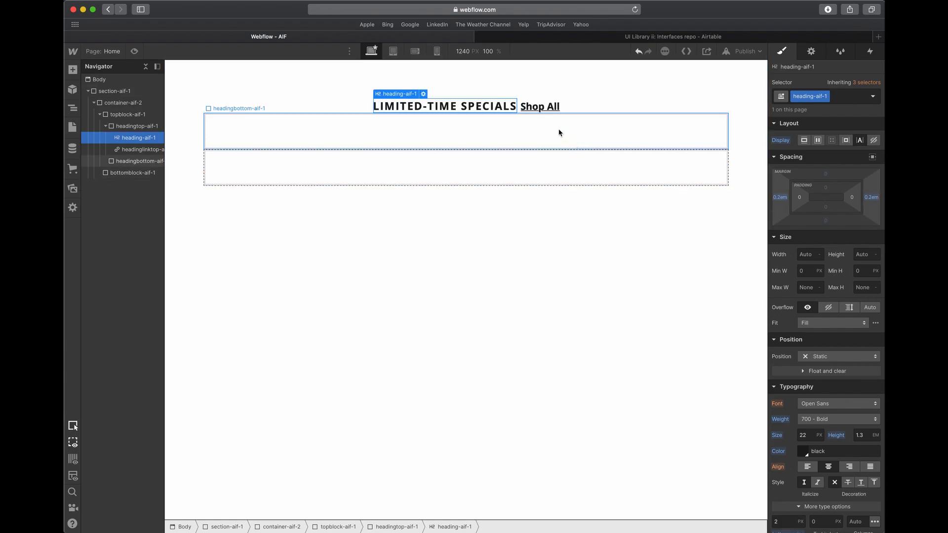
# - Set the left and right margins of the Shop All link to 0.2em
pyautogui.click(540, 106)
pyautogui.click(781, 198)
pyautogui.write('0.2em')
pyautogui.press('Return')
pyautogui.click(796, 187)
pyautogui.moveTo(783, 199); pyautogui.dragTo(782, 199)
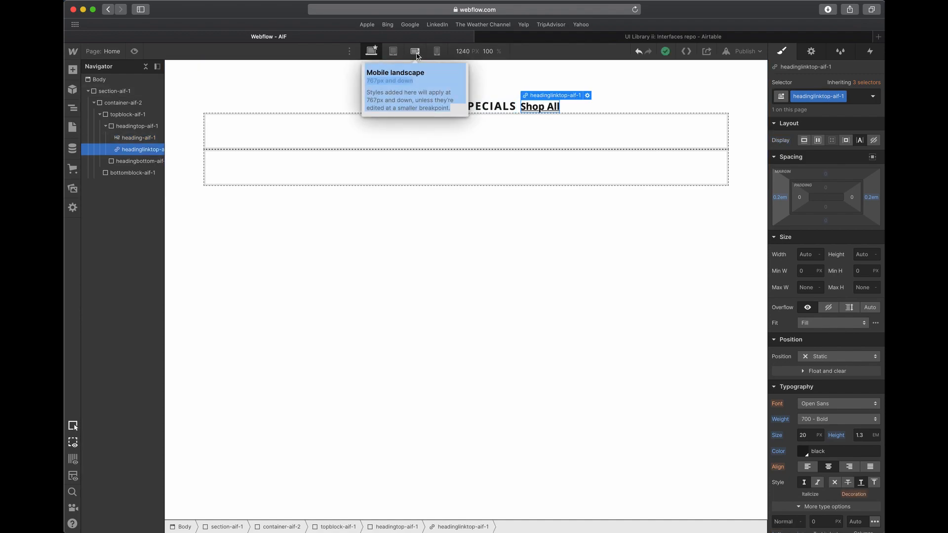
# - Try an 18 px heading size on the mobile landscape breakpoint, undo it and return to the desktop breakpoint
pyautogui.click(500, 109)
pyautogui.scroll(-5, 860, 316)
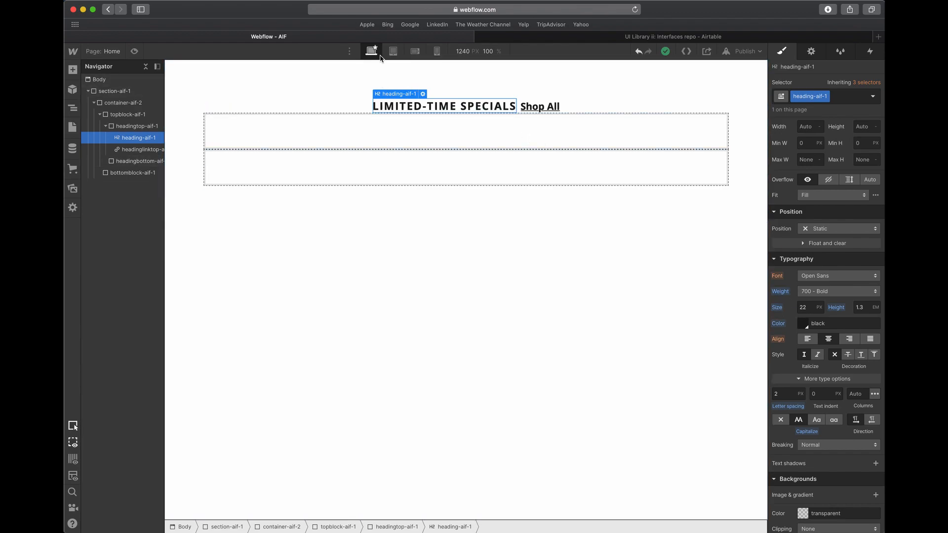
pyautogui.click(414, 51)
pyautogui.click(809, 308)
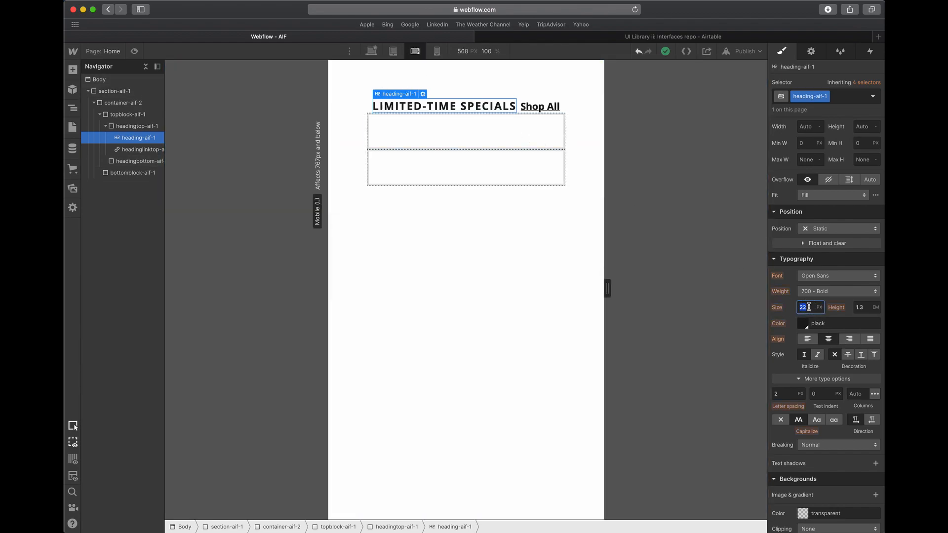
pyautogui.write('18')
pyautogui.press('Tab')
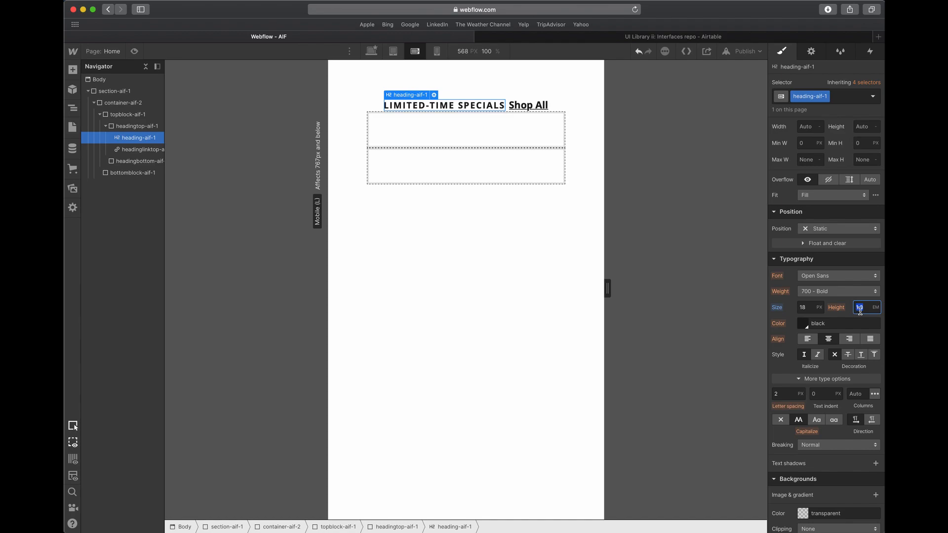
pyautogui.press('super+z')
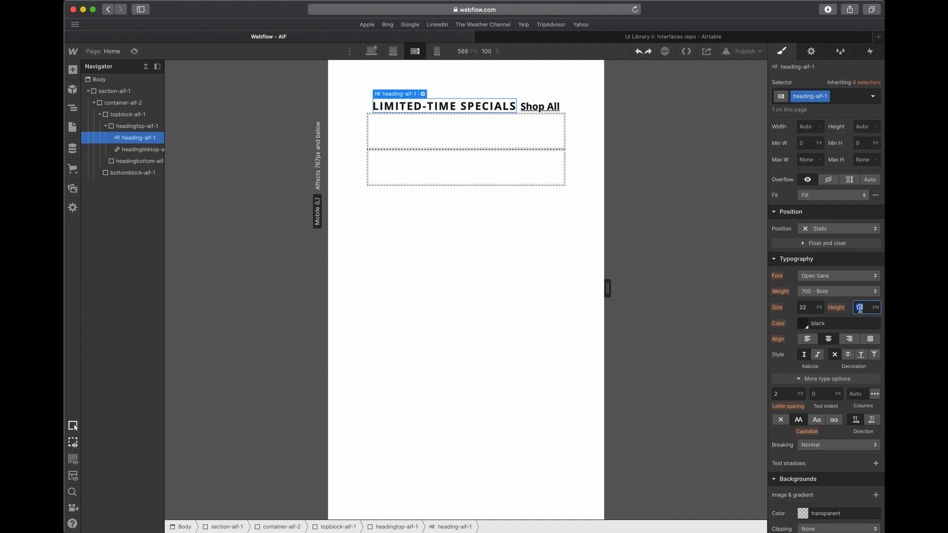
pyautogui.click(371, 51)
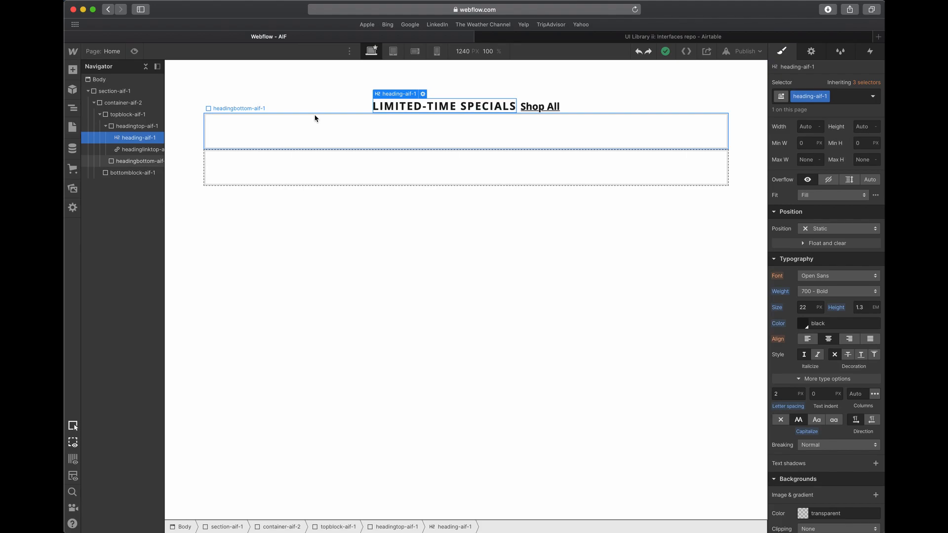
pyautogui.click(543, 37)
pyautogui.click(457, 39)
# - Switch to Adobe XD and copy the tagline text "Select styles. Ends 9/22" below the heading
pyautogui.hotkey('ctrl', 'Up')
pyautogui.click(488, 275)
pyautogui.click(576, 114)
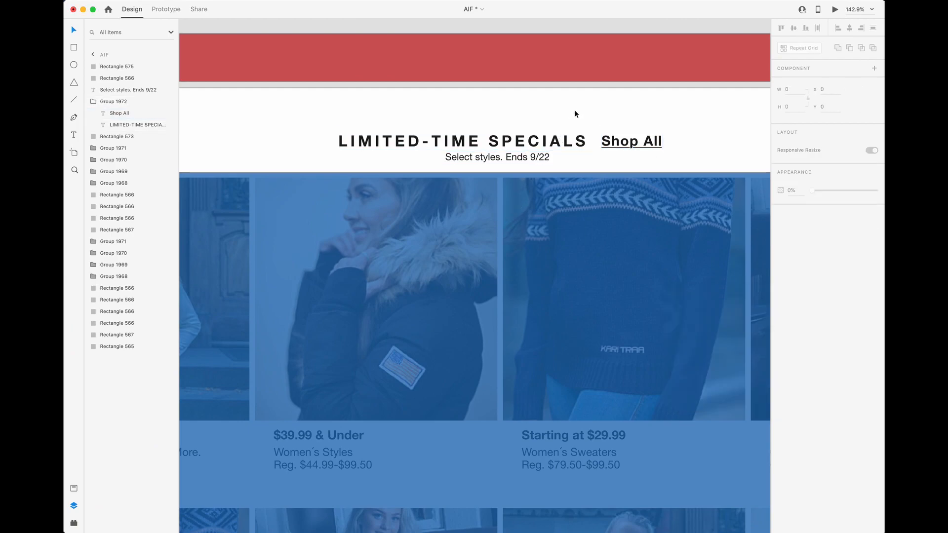
pyautogui.click(498, 159)
pyautogui.doubleClick(468, 159)
pyautogui.click(474, 158)
pyautogui.press('super+a')
pyautogui.press('super+c')
pyautogui.click(532, 120)
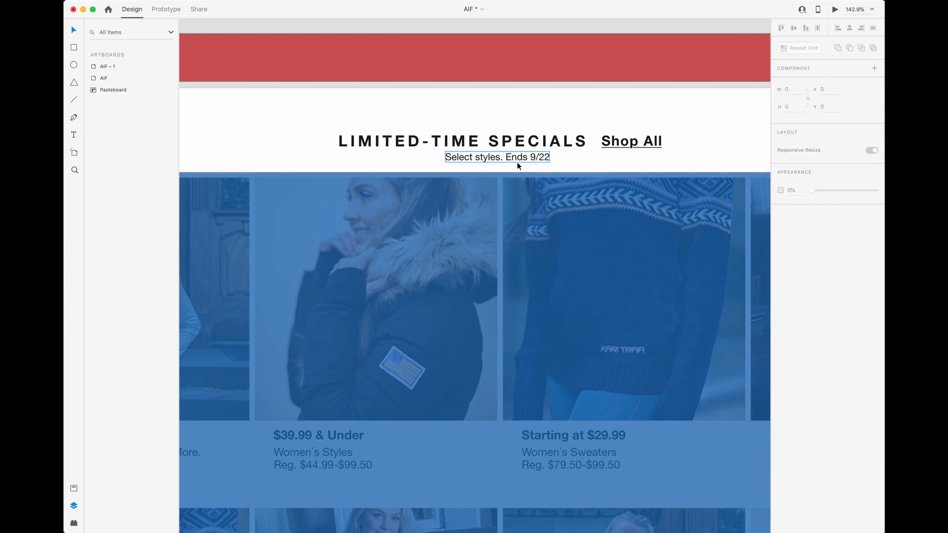
pyautogui.click(519, 159)
# - Switch to Webflow and add a text block inside the headingbottom-aif-1 div
pyautogui.hotkey('ctrl', 'Up')
pyautogui.click(553, 116)
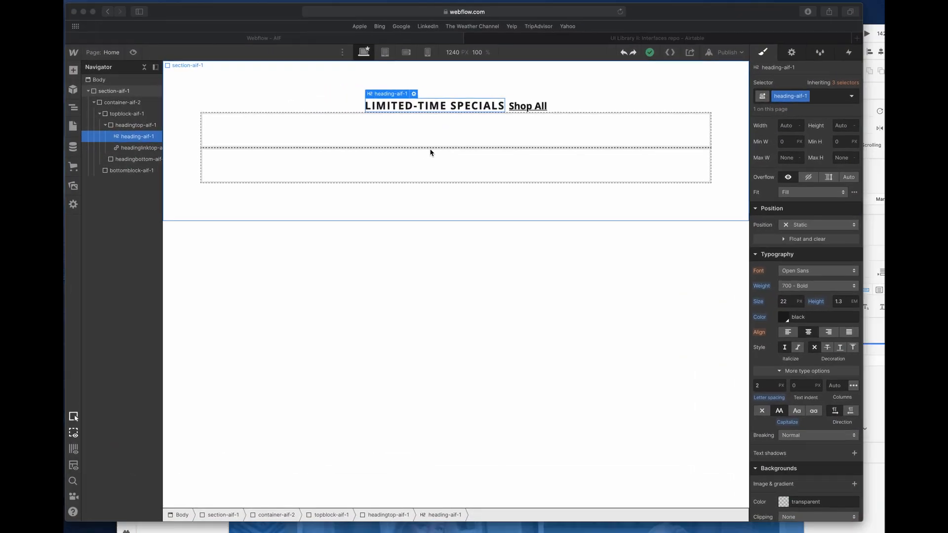
pyautogui.click(273, 102)
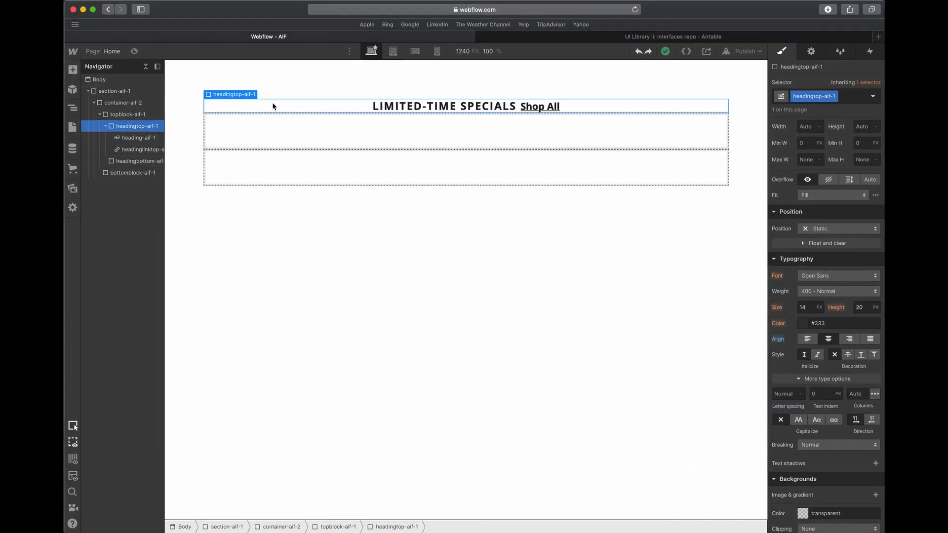
pyautogui.click(132, 163)
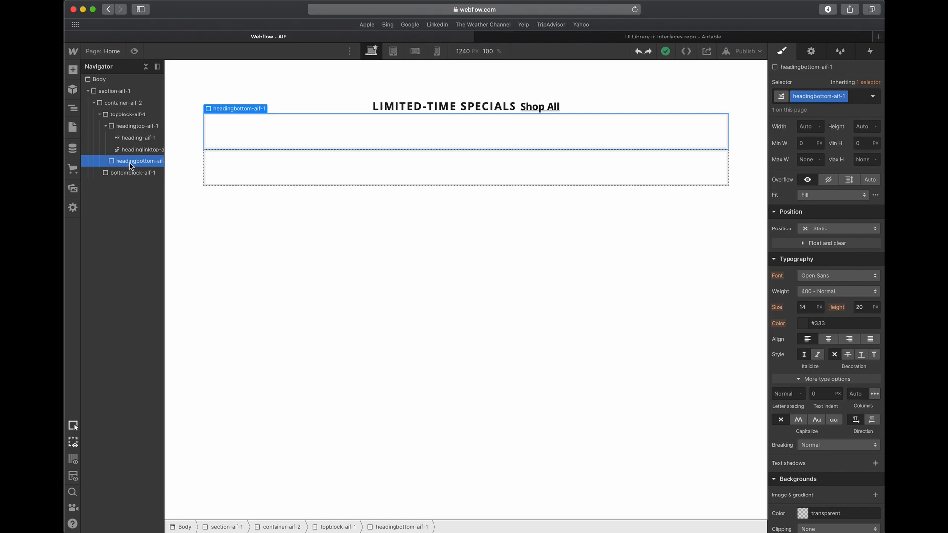
pyautogui.click(72, 71)
pyautogui.click(113, 394)
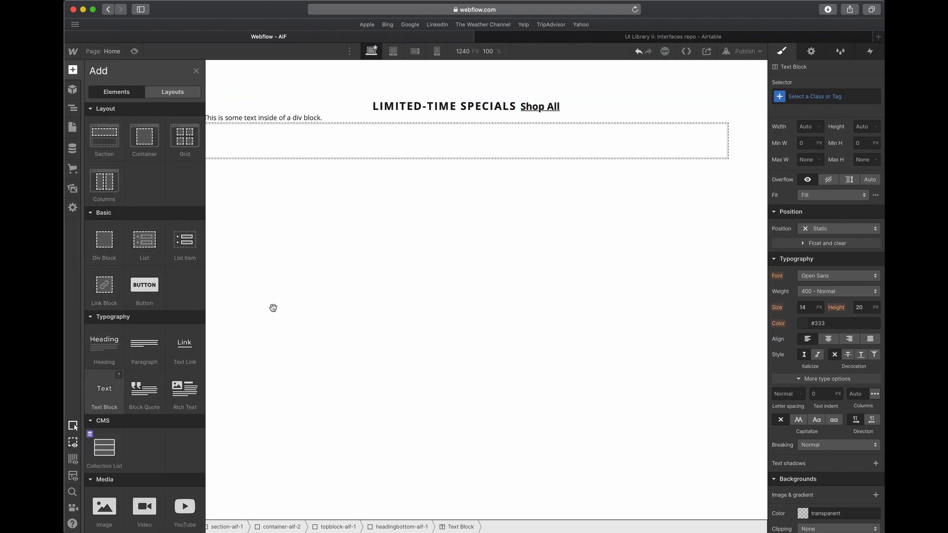
# - Replace the new text block's placeholder text with "Select styles. Ends 9/22"
pyautogui.doubleClick(351, 117)
pyautogui.press('super+v')
pyautogui.press('Escape')
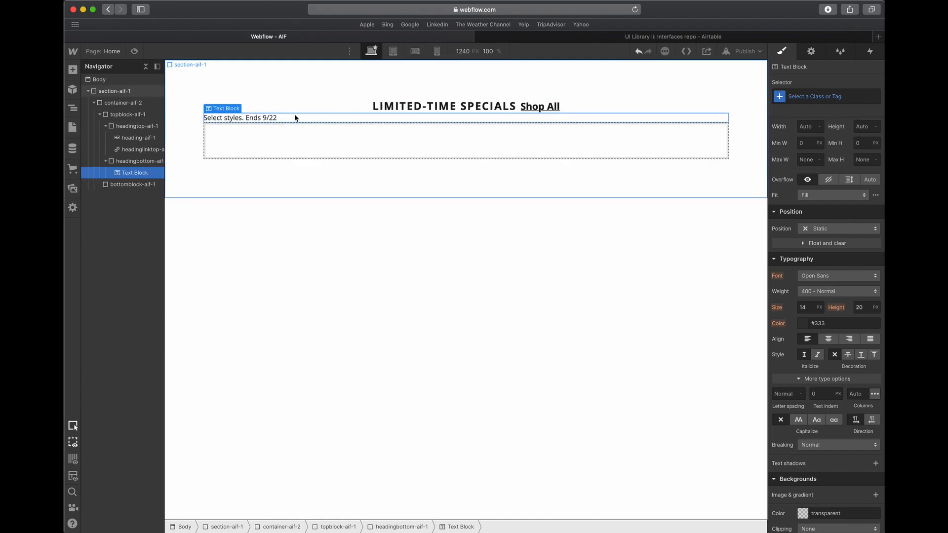
# - Give the tagline text block the class taglinetop-aif-1 and center its text
pyautogui.click(802, 99)
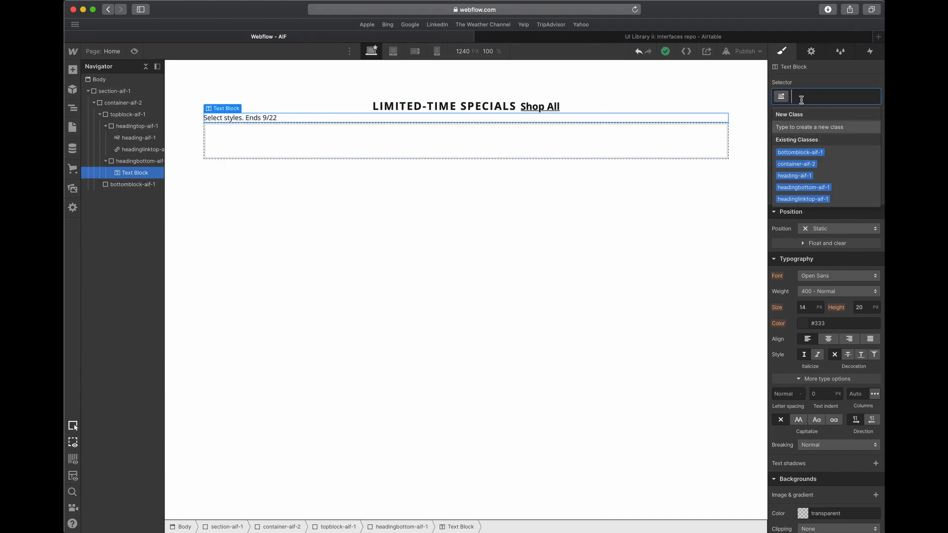
pyautogui.write('tagline')
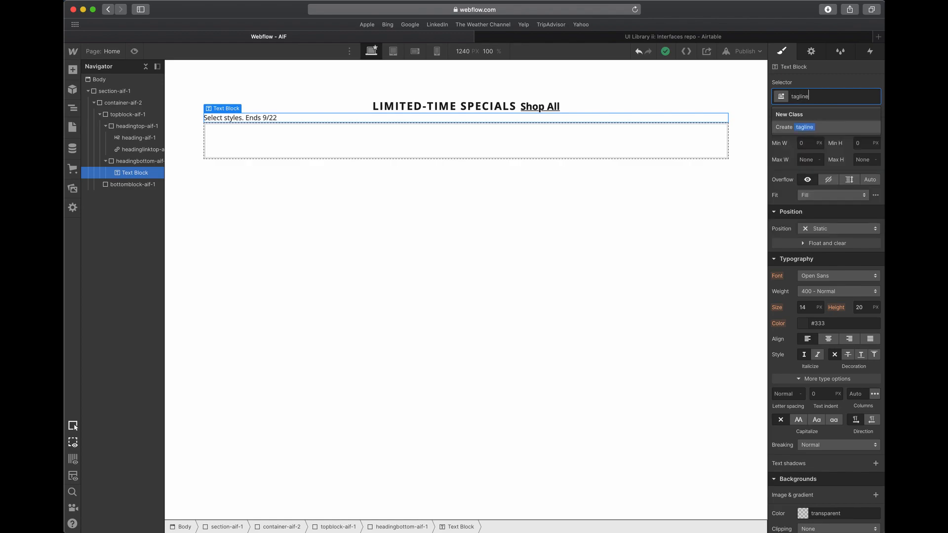
pyautogui.write('top-aif-1')
pyautogui.press('Return')
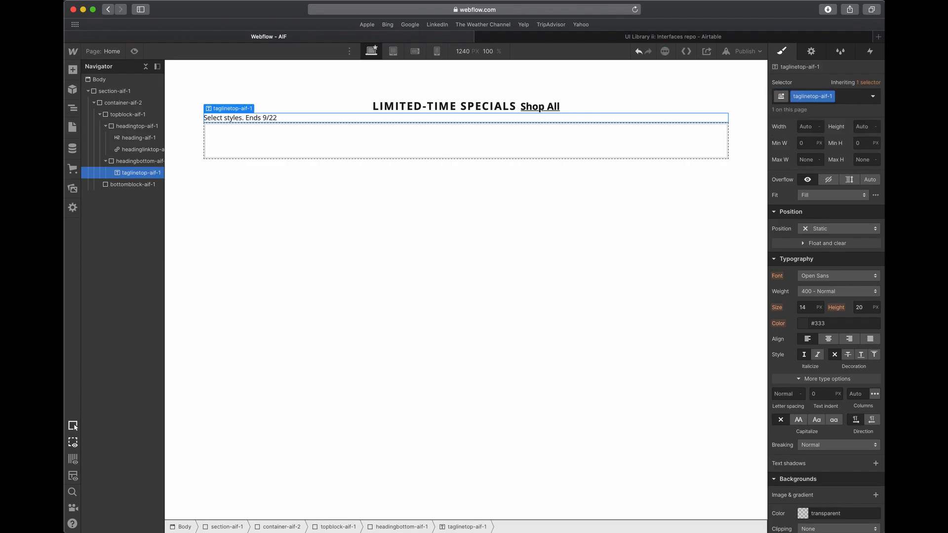
pyautogui.click(829, 339)
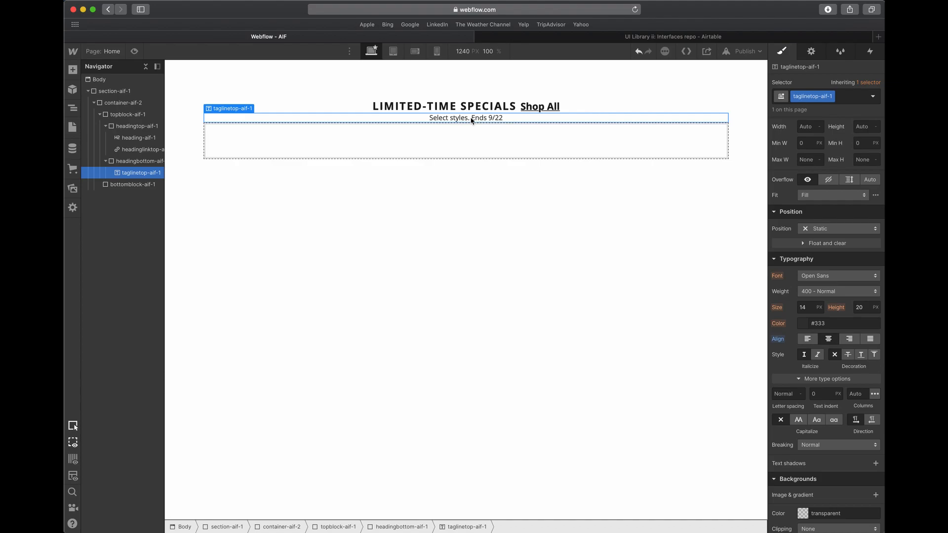
# - Check the tagline's text settings in Adobe XD and, in Webflow, set taglinetop-aif-1 to size 14 px and line height 1.3 em
pyautogui.hotkey('ctrl', 'Up')
pyautogui.click(487, 165)
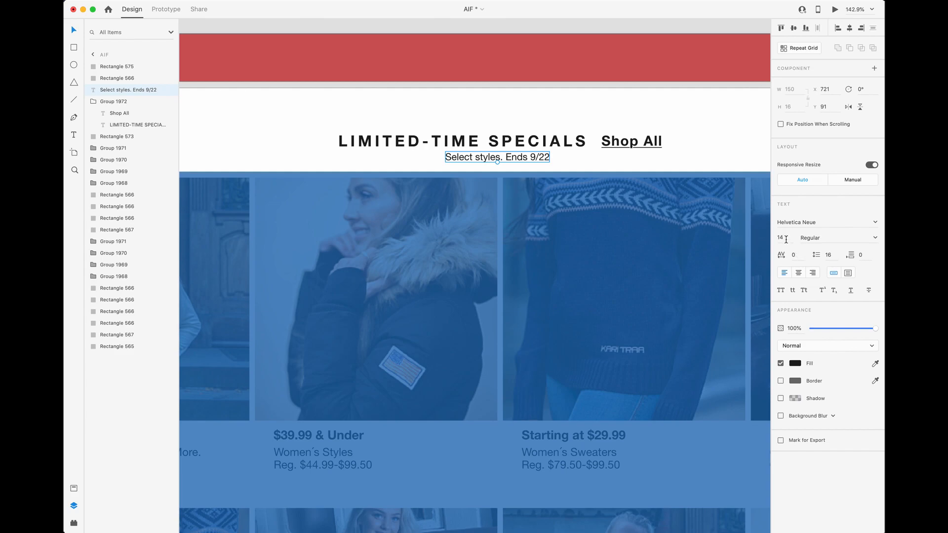
pyautogui.hotkey('ctrl', 'Up')
pyautogui.click(423, 213)
pyautogui.doubleClick(805, 308)
pyautogui.press('Down')
pyautogui.press('Down')
pyautogui.write('14')
pyautogui.press('Tab')
pyautogui.write('1.3')
pyautogui.press('Tab')
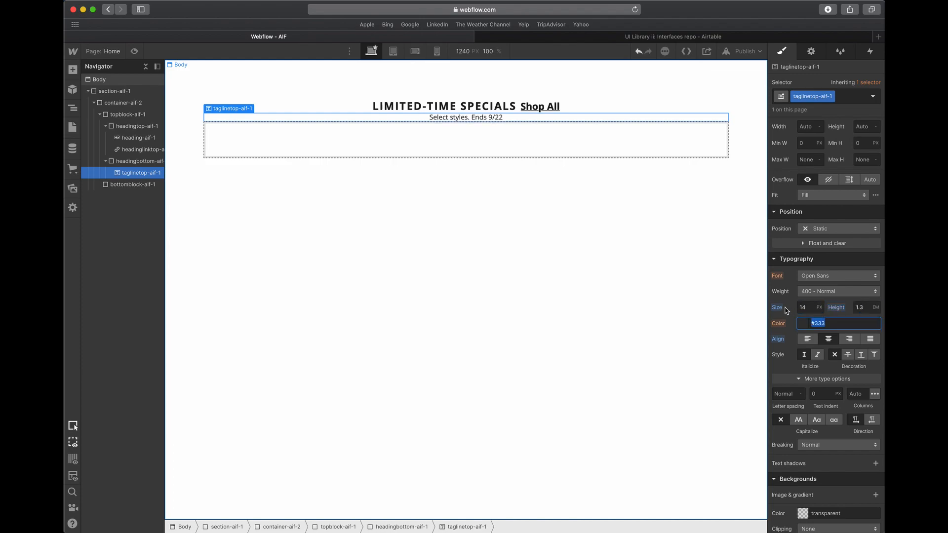
# - Override the tagline's inherited font size by trying 12 px and setting it explicitly to 14 px
pyautogui.click(804, 308)
pyautogui.doubleClick(805, 311)
pyautogui.write('14')
pyautogui.press('Tab')
pyautogui.doubleClick(809, 309)
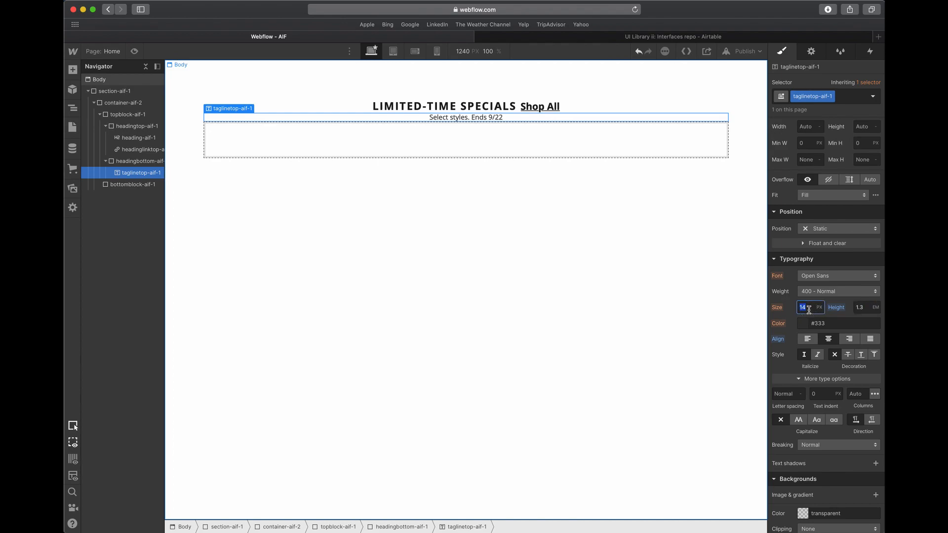
pyautogui.press('Tab')
pyautogui.doubleClick(802, 307)
pyautogui.write('12')
pyautogui.press('Tab')
pyautogui.doubleClick(808, 309)
pyautogui.write('14')
pyautogui.press('Tab')
# - Check the tagline's font style in Adobe XD and, in Webflow, set the tagline's weight to 400 - Normal and its color to black
pyautogui.hotkey('ctrl', 'Up')
pyautogui.click(533, 248)
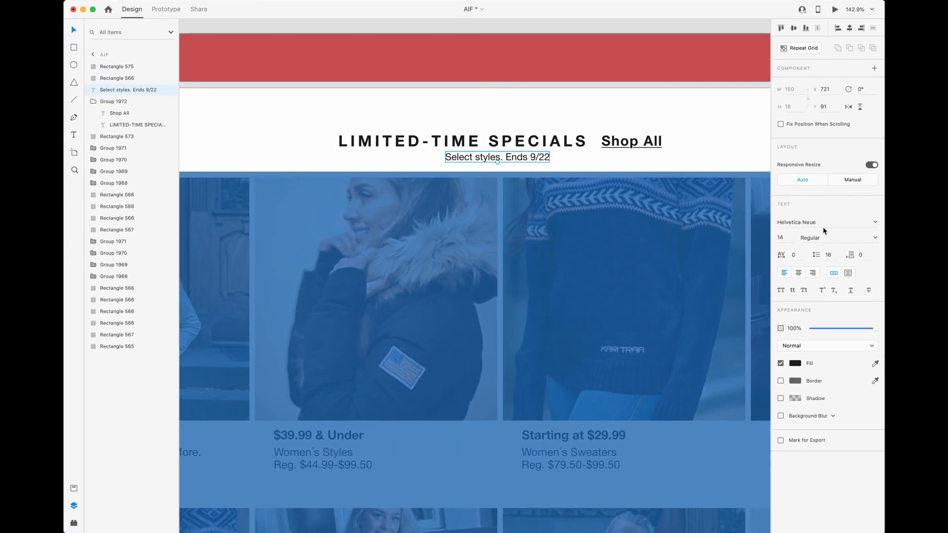
pyautogui.hotkey('ctrl', 'Up')
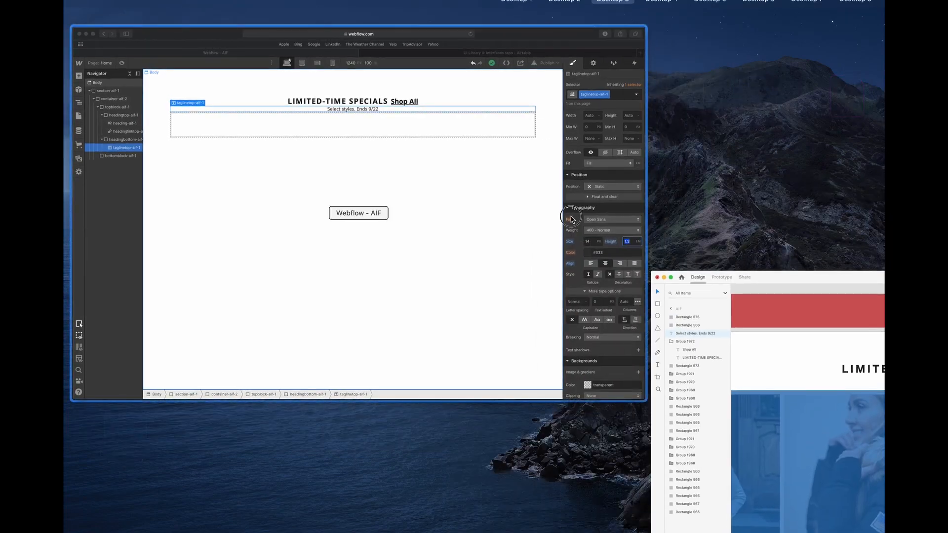
pyautogui.click(592, 257)
pyautogui.click(823, 293)
pyautogui.click(833, 296)
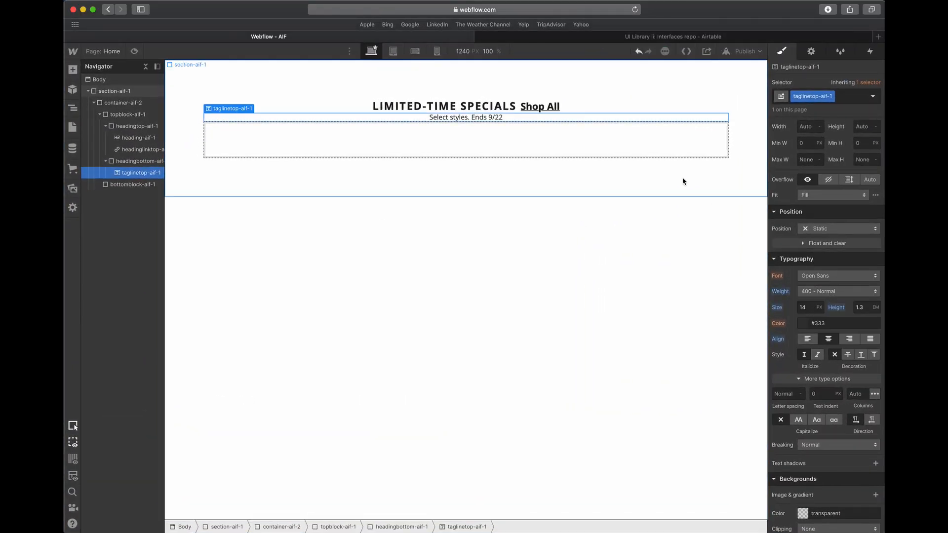
pyautogui.click(808, 324)
pyautogui.click(791, 306)
pyautogui.click(657, 328)
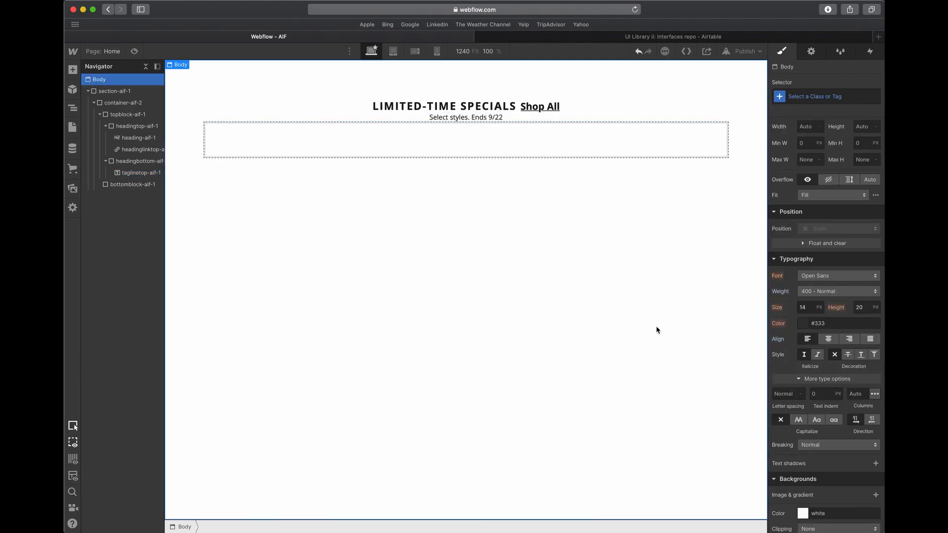
# - Compare the heading-to-tagline gap in Adobe XD and add a matching small bottom margin to headingtop-aif-1 in Webflow
pyautogui.click(588, 109)
pyautogui.press('super+Tab')
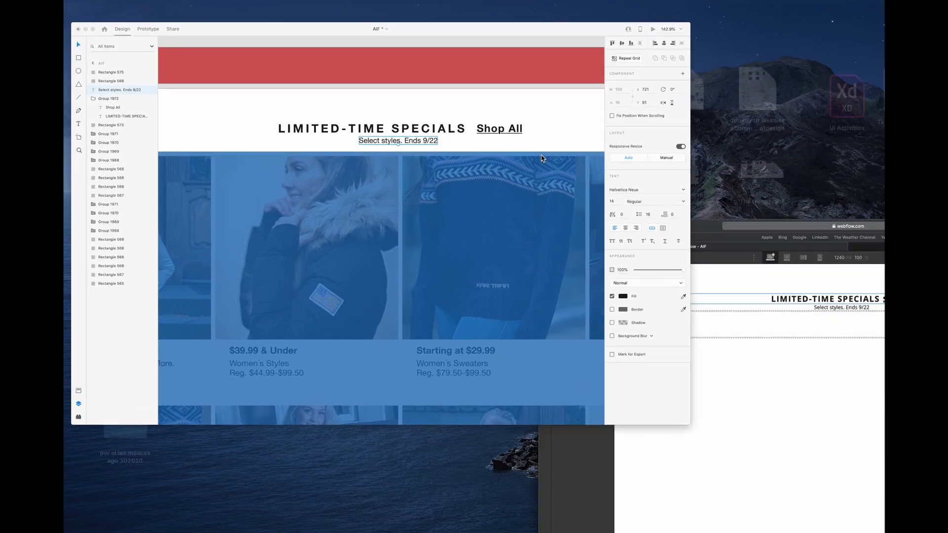
pyautogui.click(515, 143)
pyautogui.click(508, 158)
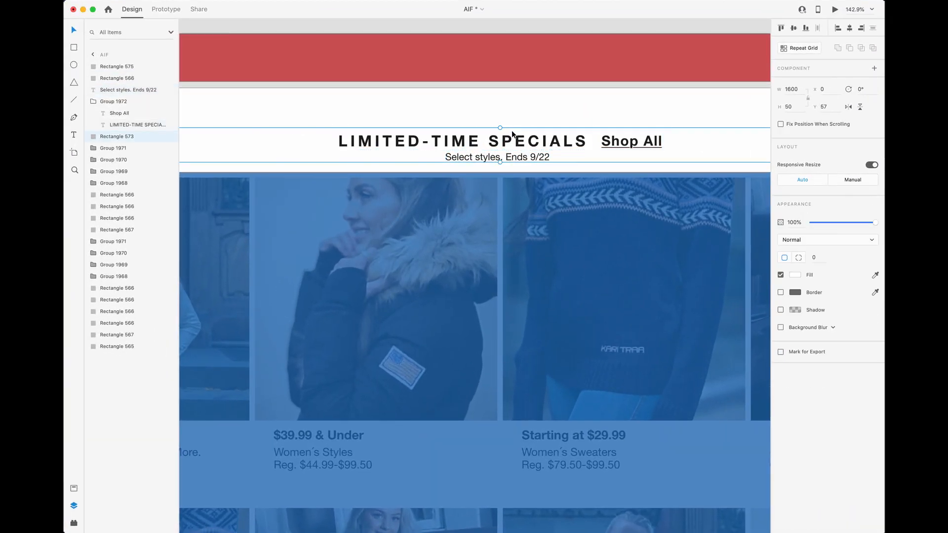
pyautogui.scroll(5, 513, 163)
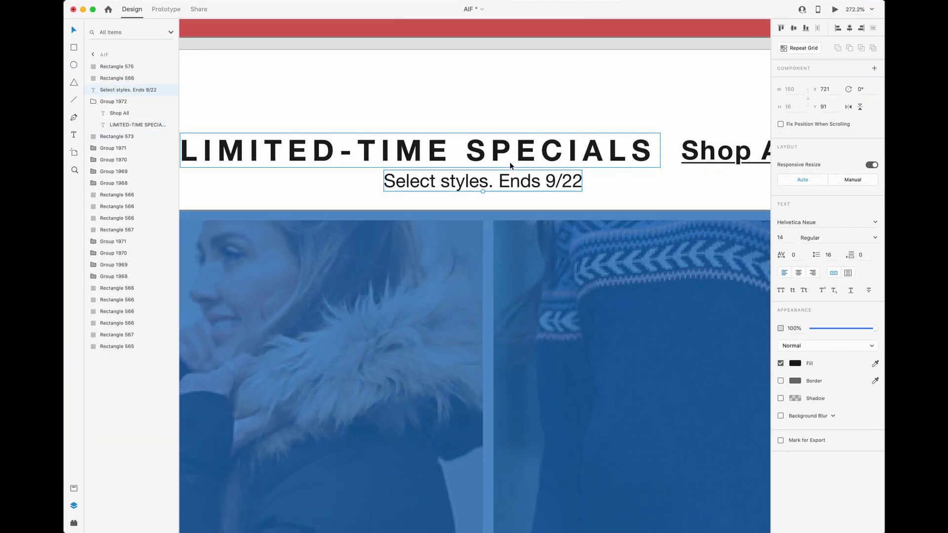
pyautogui.press('super+Tab')
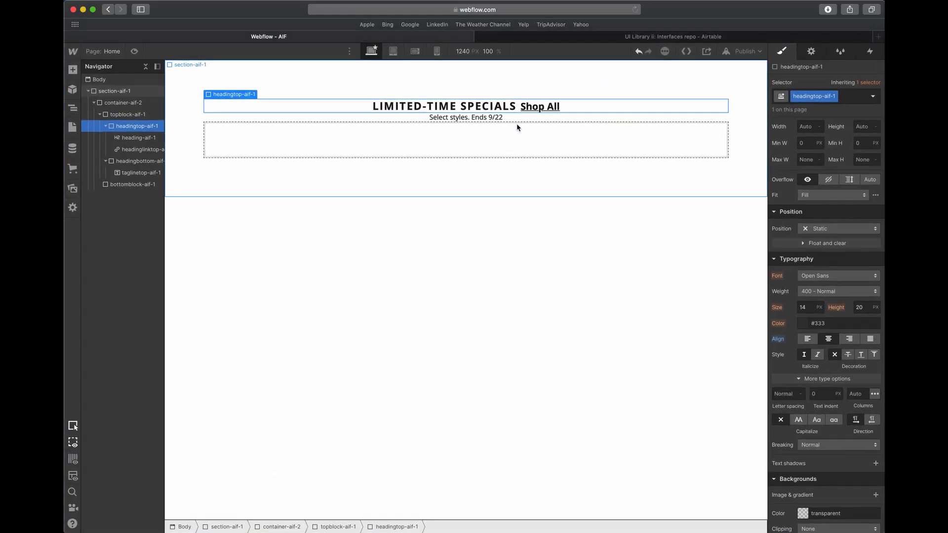
pyautogui.scroll(3, 826, 221)
pyautogui.moveTo(827, 218); pyautogui.dragTo(826, 221)
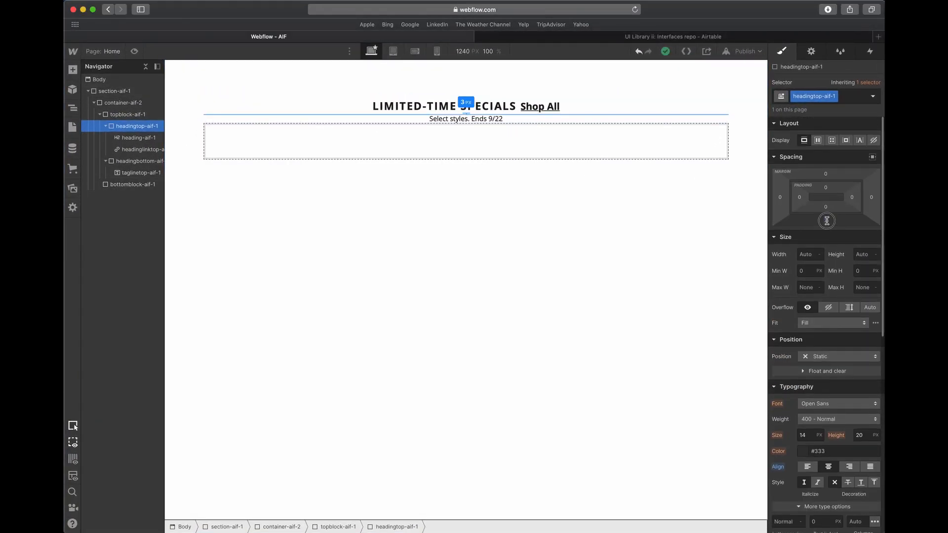
# - Select the topblock-aif-1 block and collapse its nested elements in the element tree
pyautogui.click(635, 215)
pyautogui.click(307, 116)
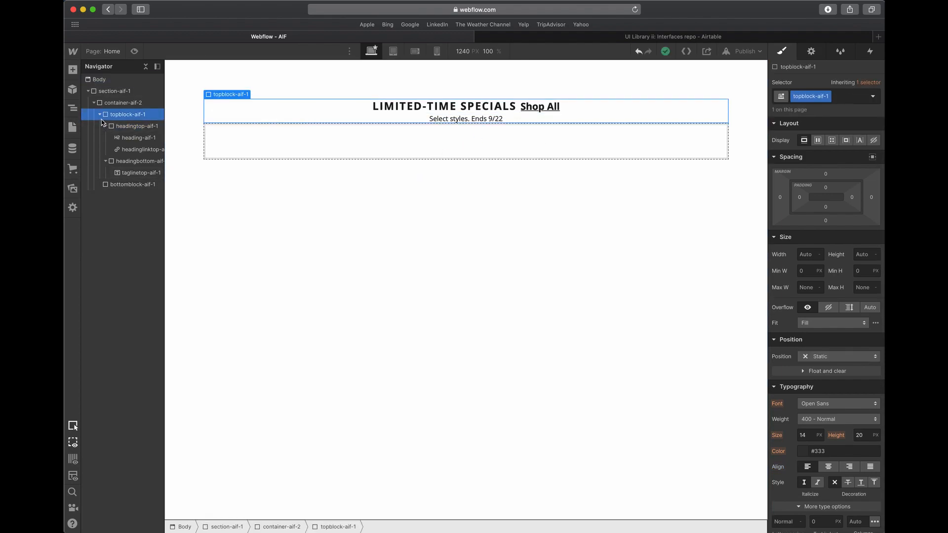
pyautogui.click(105, 126)
pyautogui.click(105, 137)
pyautogui.click(99, 114)
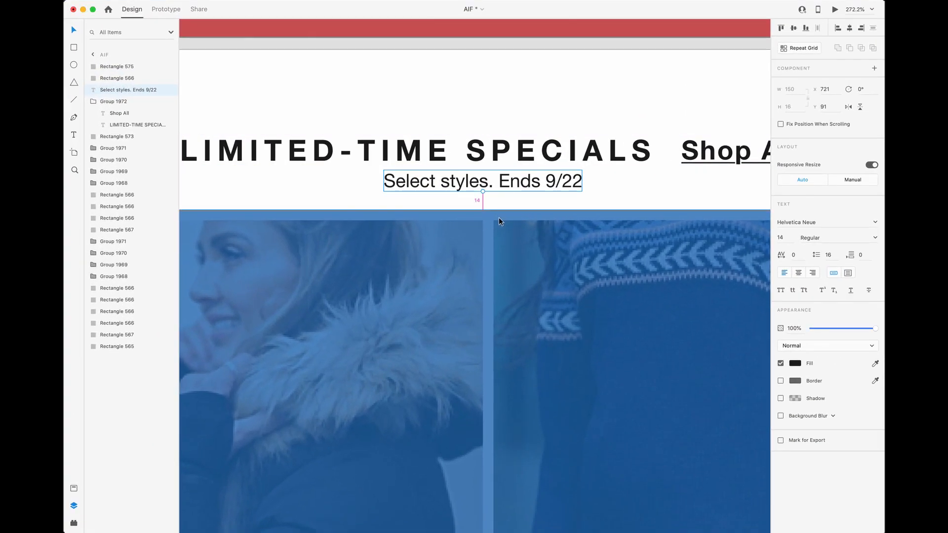
# - In Adobe XD, delete the blue overlay rectangle over the product grid and measure the gap between the tagline and the product images
pyautogui.click(482, 214)
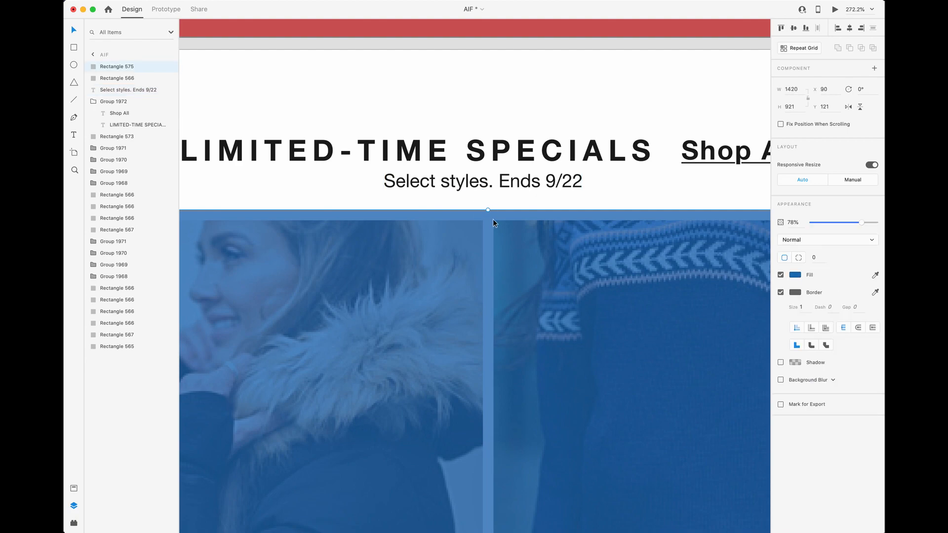
pyautogui.press('Delete')
pyautogui.click(494, 179)
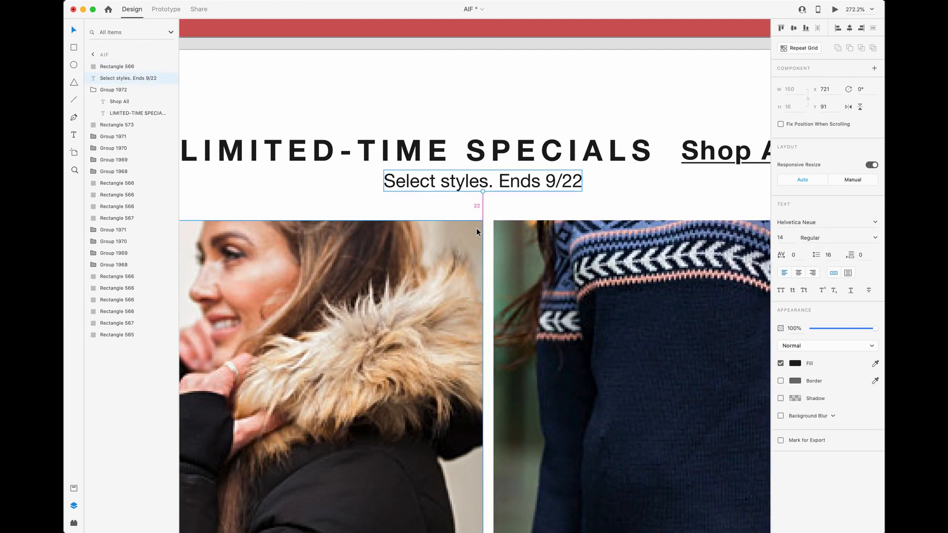
pyautogui.scroll(-8, 477, 232)
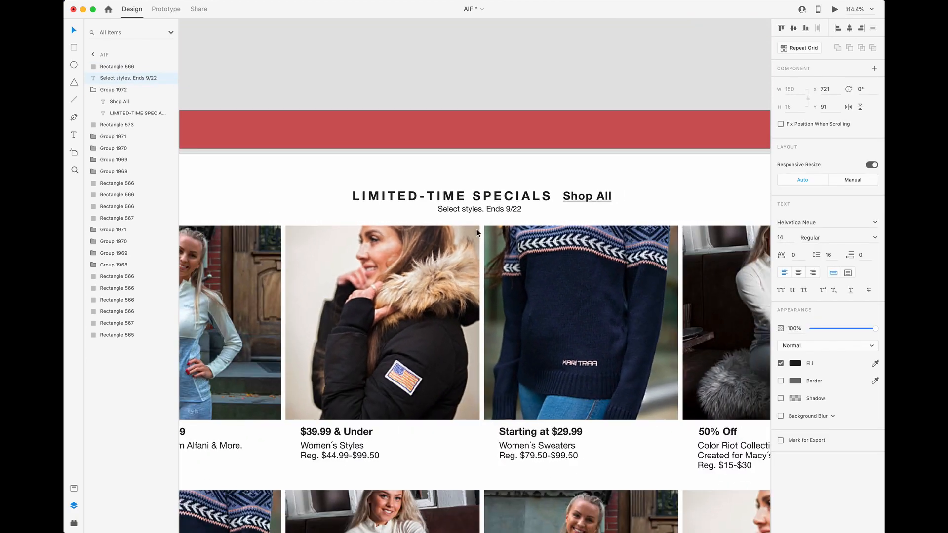
pyautogui.scroll(-5, 476, 229)
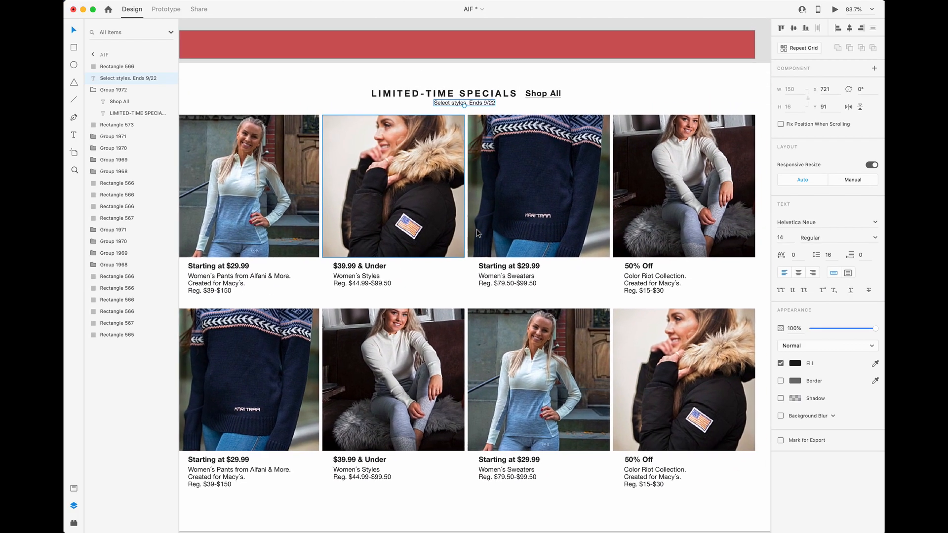
# - Switch to Webflow and set the bottom margin of topblock-aif-1 to 22 px
pyautogui.hotkey('ctrl', 'Up')
pyautogui.click(415, 184)
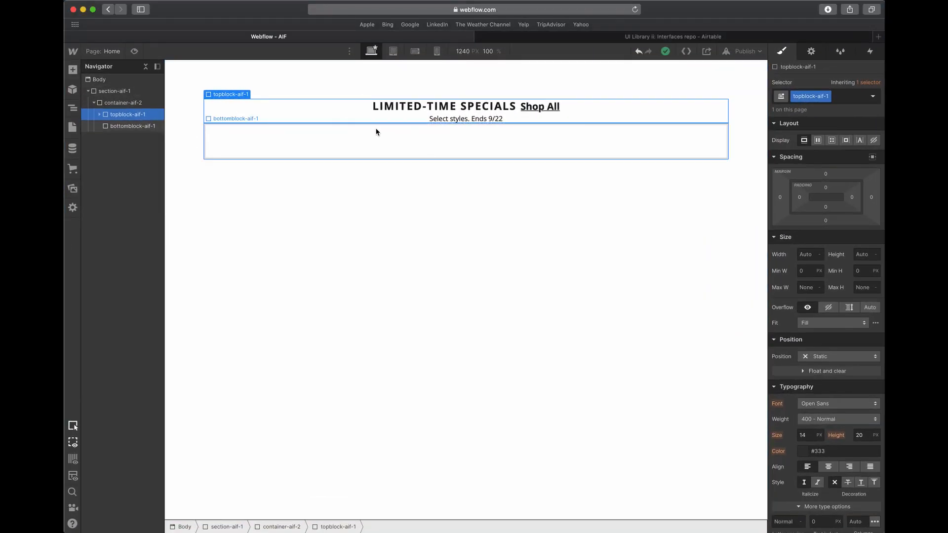
pyautogui.click(824, 218)
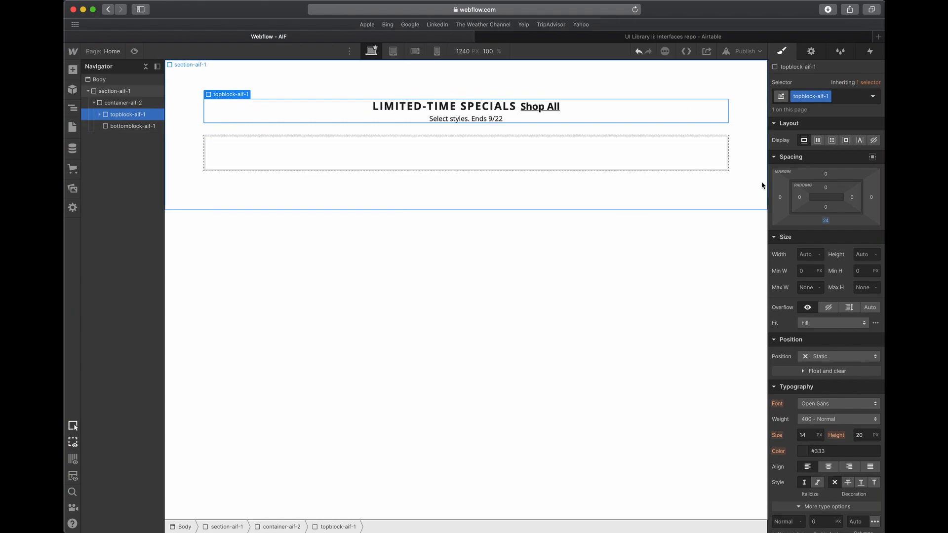
pyautogui.moveTo(825, 217); pyautogui.dragTo(828, 223)
pyautogui.click(828, 221)
pyautogui.write('22')
pyautogui.click(826, 201)
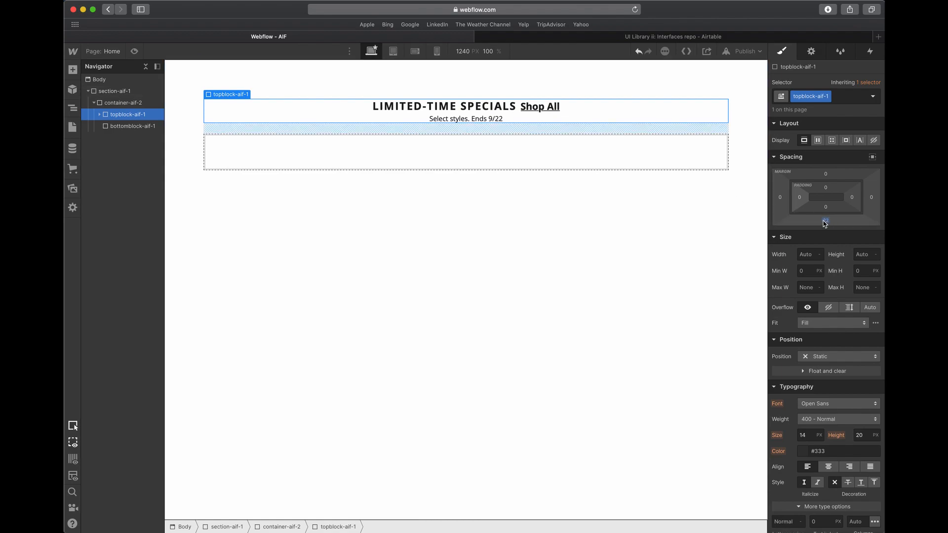
# - Inspect the nested structure of topblock-aif-1 and compare it with bottomblock-aif-1
pyautogui.click(132, 129)
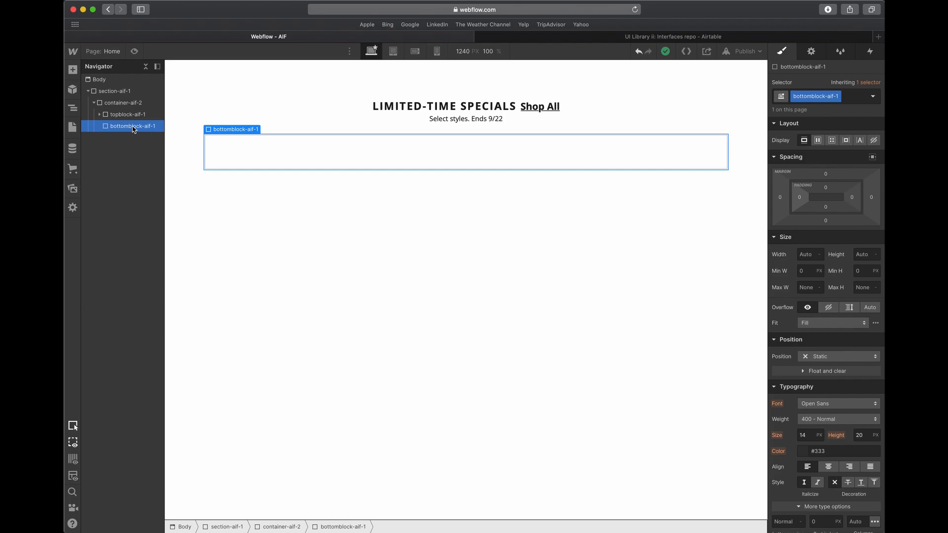
pyautogui.click(99, 114)
pyautogui.click(100, 114)
pyautogui.click(446, 121)
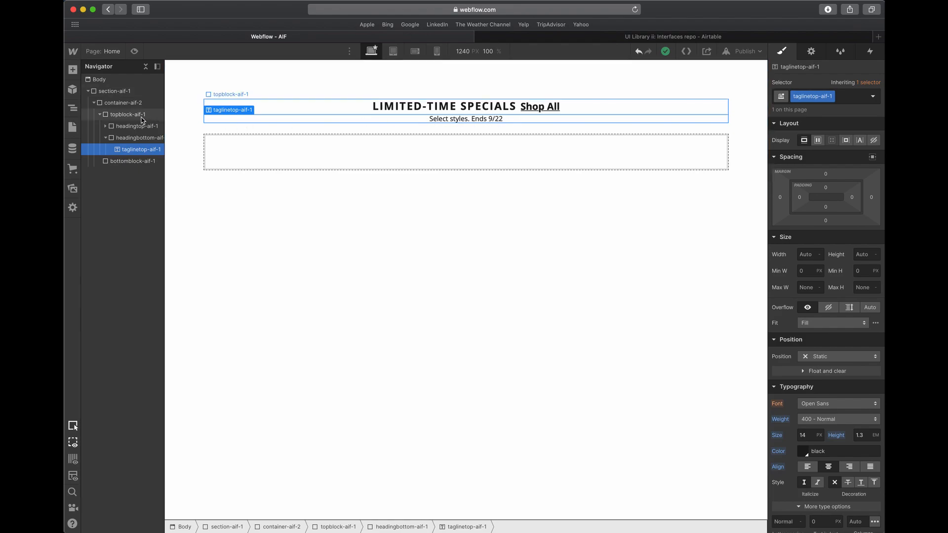
pyautogui.click(99, 114)
pyautogui.click(121, 114)
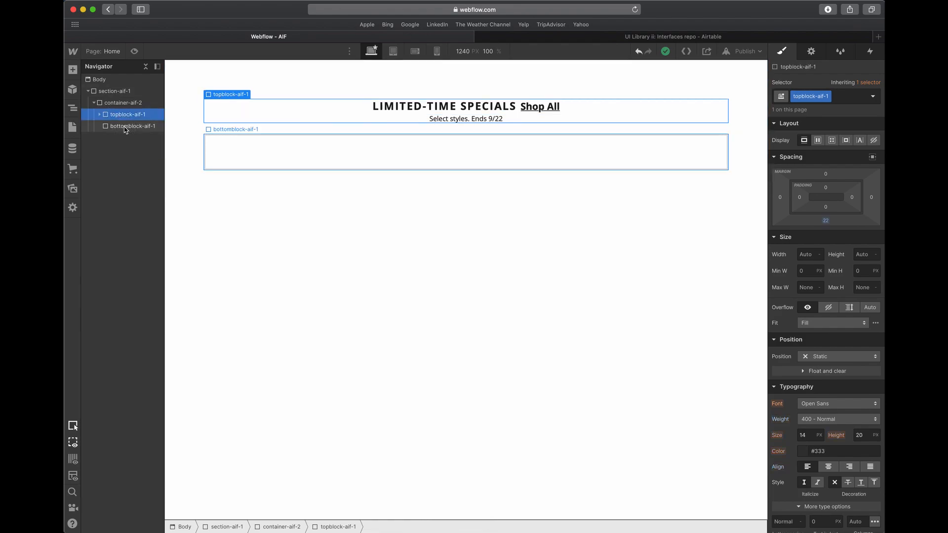
pyautogui.click(121, 126)
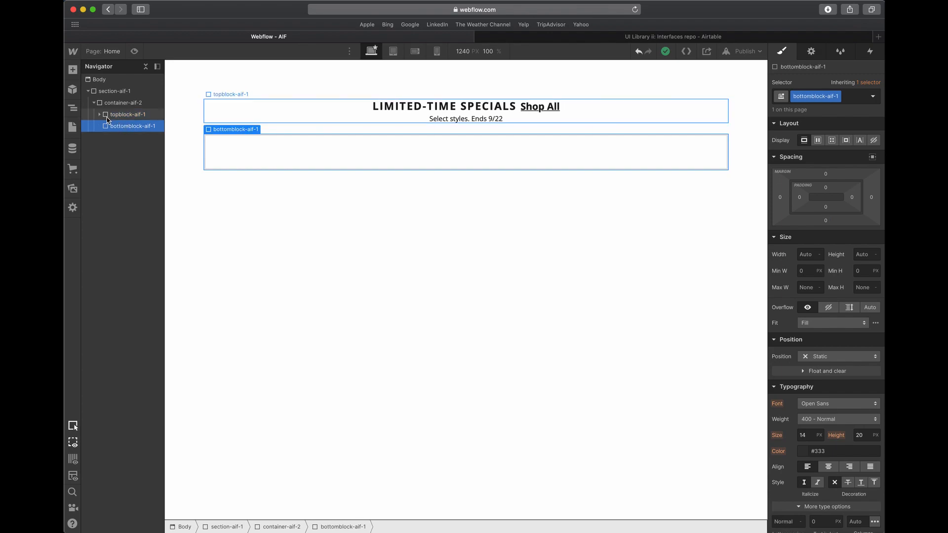
pyautogui.click(112, 117)
pyautogui.click(116, 124)
pyautogui.click(118, 116)
pyautogui.click(119, 126)
pyautogui.click(119, 118)
pyautogui.click(120, 123)
pyautogui.click(122, 117)
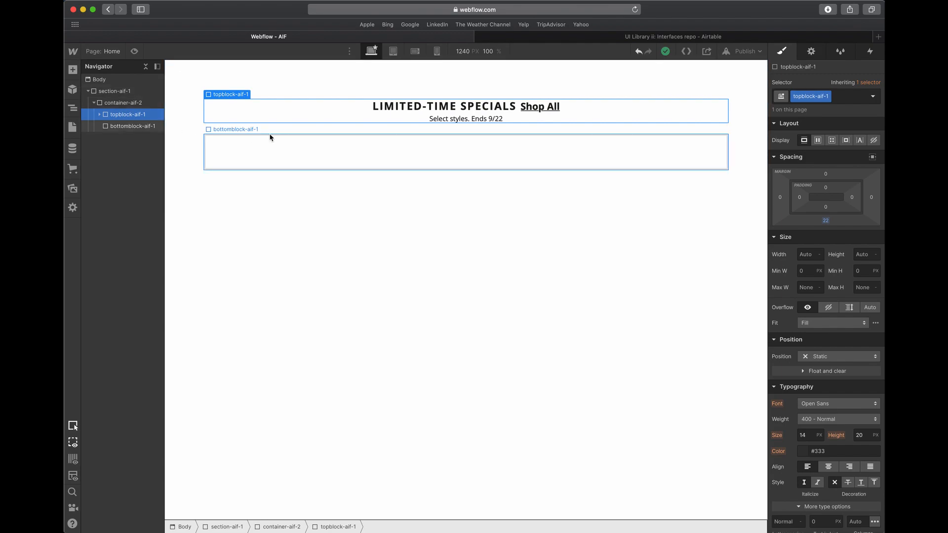
pyautogui.click(113, 127)
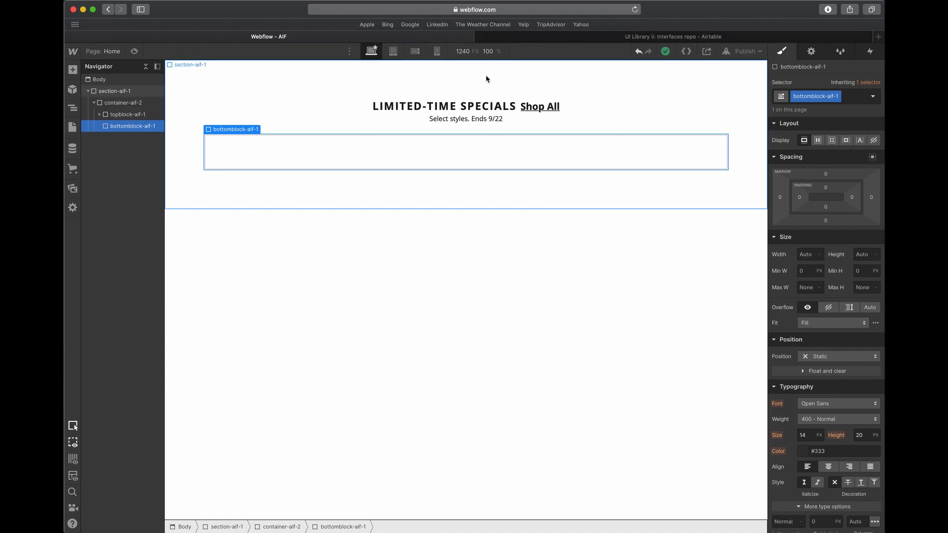
pyautogui.click(556, 42)
pyautogui.click(371, 38)
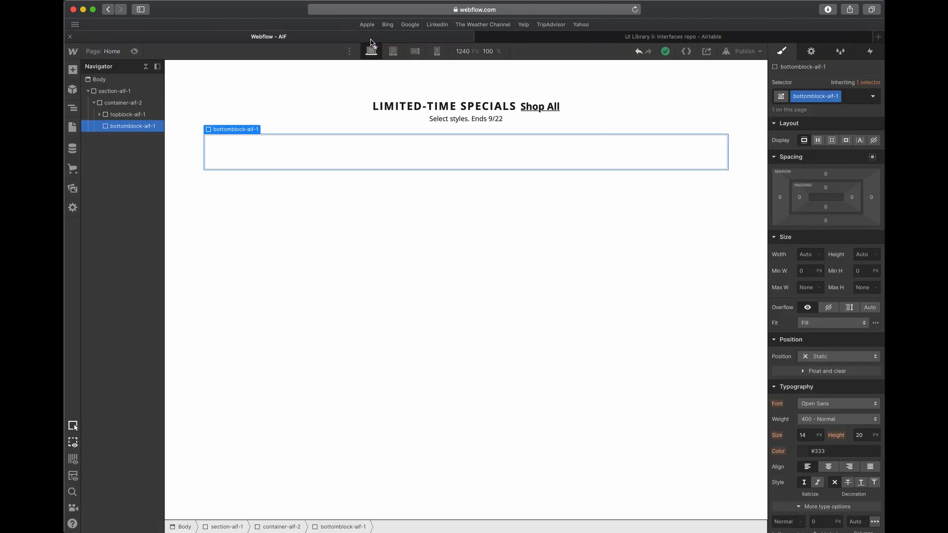
pyautogui.click(139, 115)
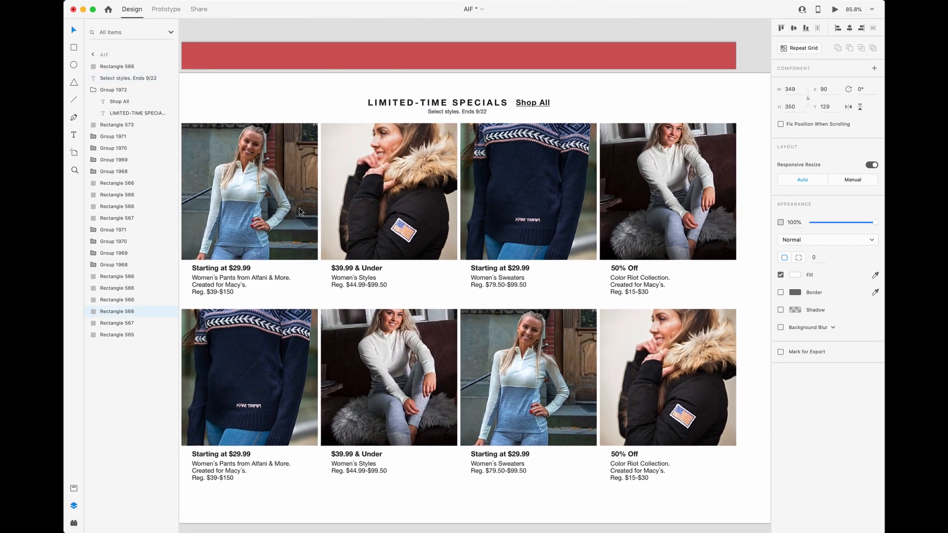
# - Check the first product image in Adobe XD, switch to Webflow and add a div block inside bottomblock-aif-1
pyautogui.scroll(-3, 300, 211)
pyautogui.click(298, 210)
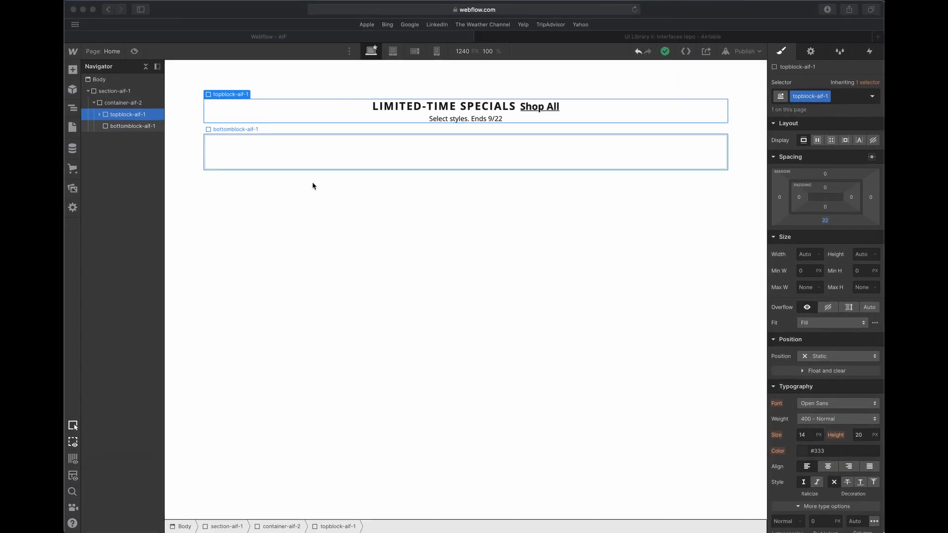
pyautogui.click(263, 146)
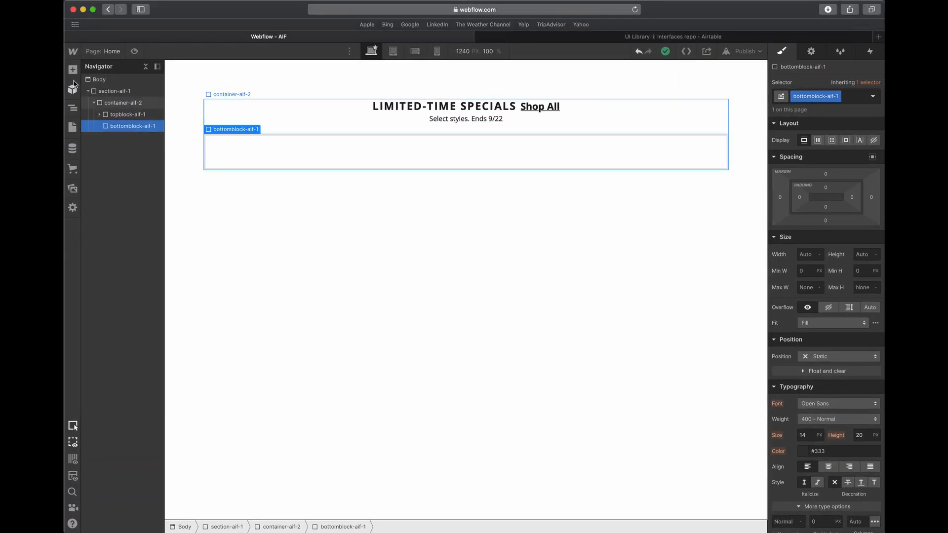
pyautogui.click(73, 69)
pyautogui.click(98, 255)
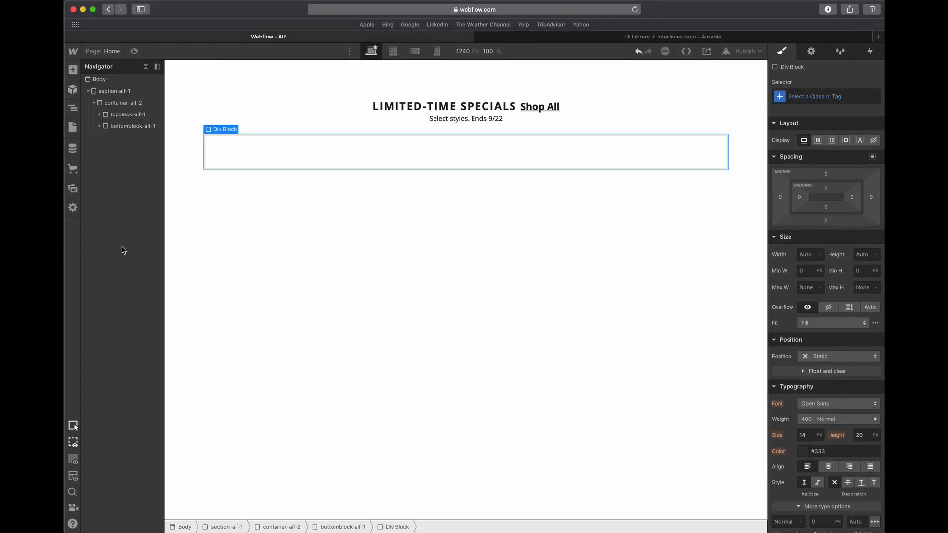
# - Give the new div block the class grid-aif-1 and set its display to grid
pyautogui.click(815, 96)
pyautogui.write('grid')
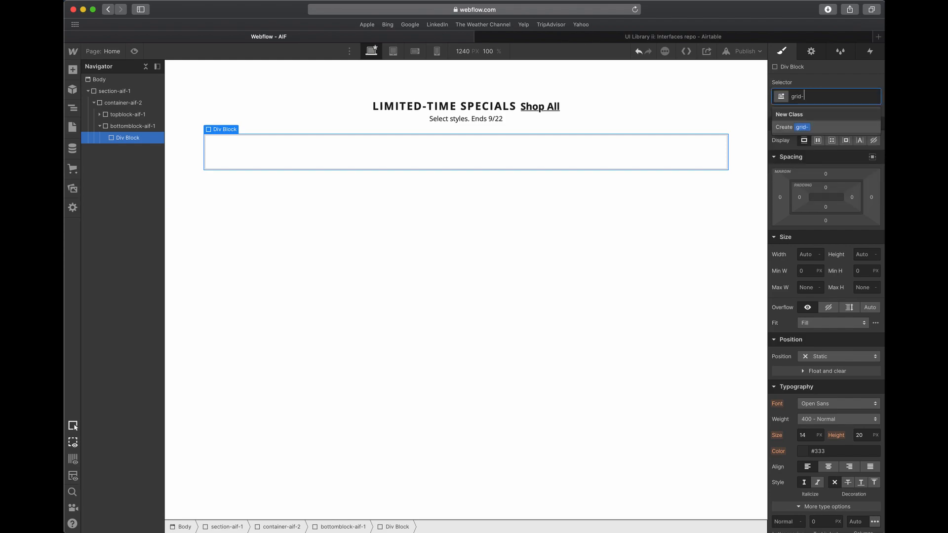
pyautogui.write('-aif-1')
pyautogui.press('Return')
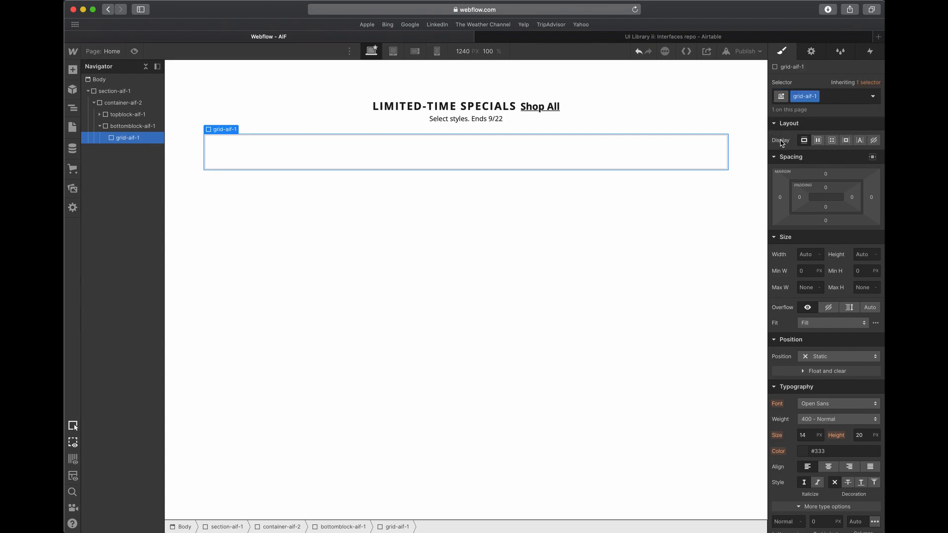
pyautogui.click(831, 142)
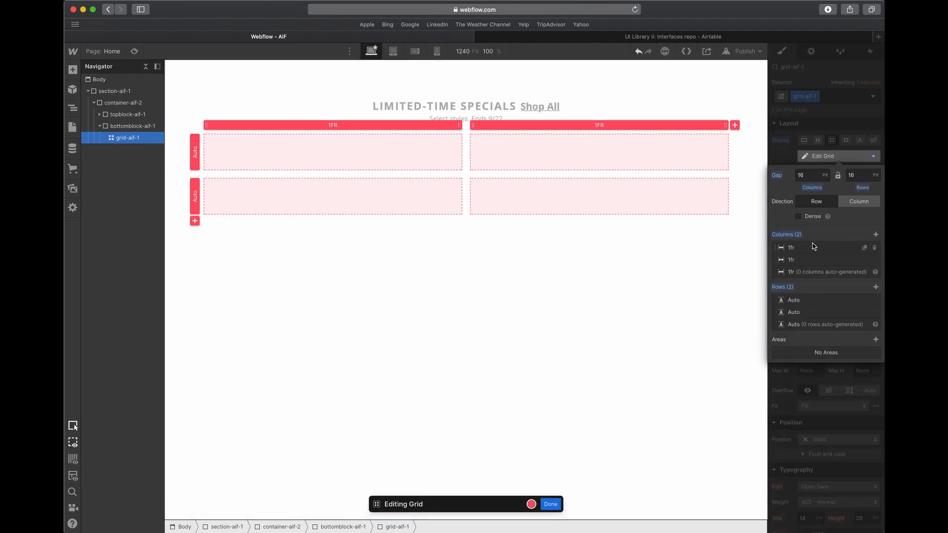
# - Add two more 1fr columns to grid-aif-1 for a four-column layout and finish editing the grid
pyautogui.click(876, 237)
pyautogui.click(877, 236)
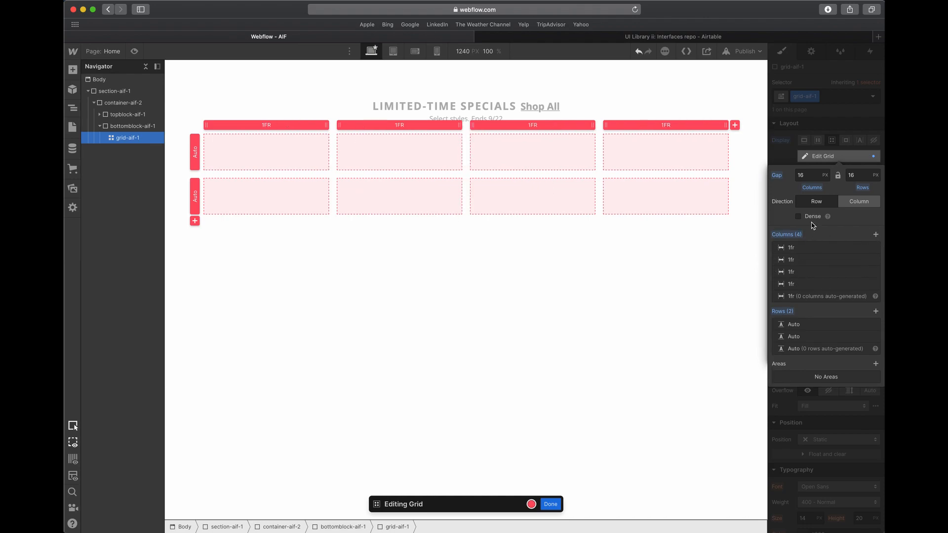
pyautogui.click(488, 159)
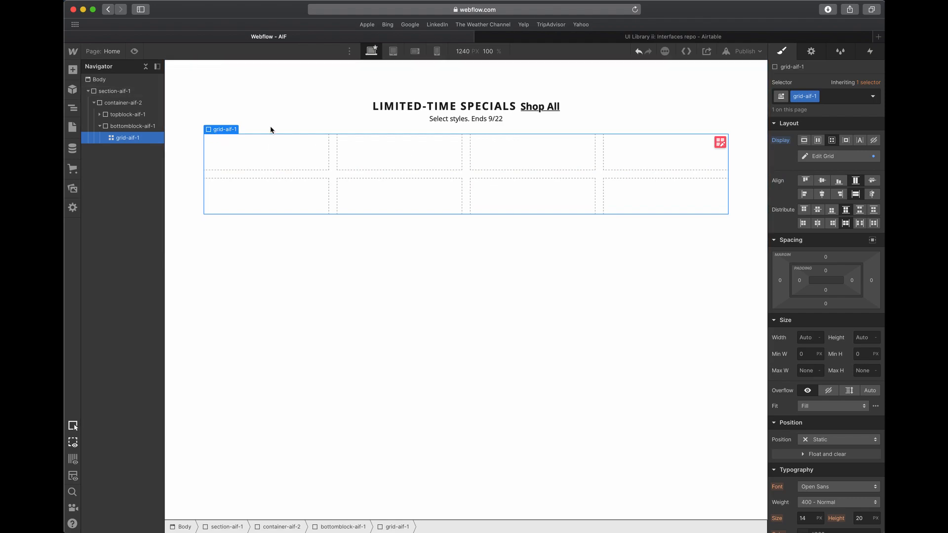
# - Place a div block in the first cell of grid-aif-1 and give it the class griditem-aif-1
pyautogui.click(73, 71)
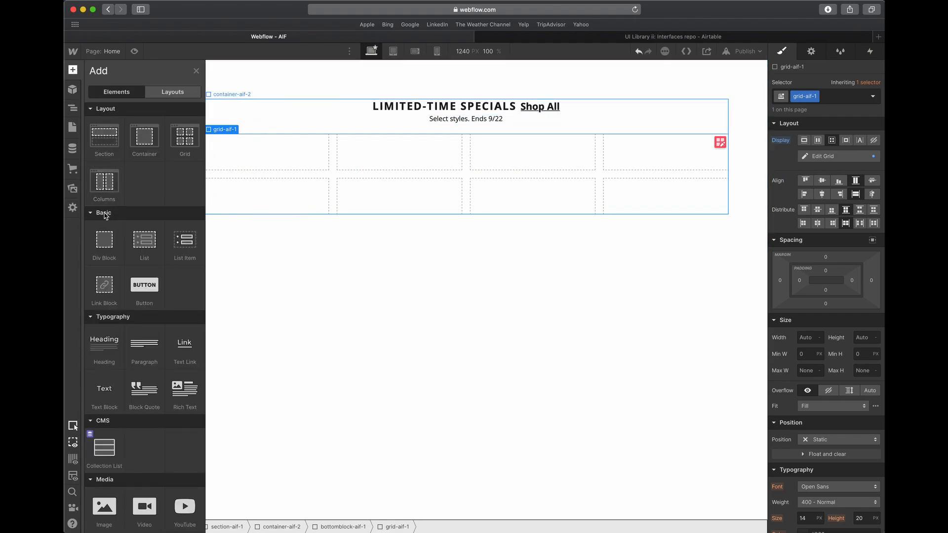
pyautogui.moveTo(103, 249); pyautogui.dragTo(254, 158)
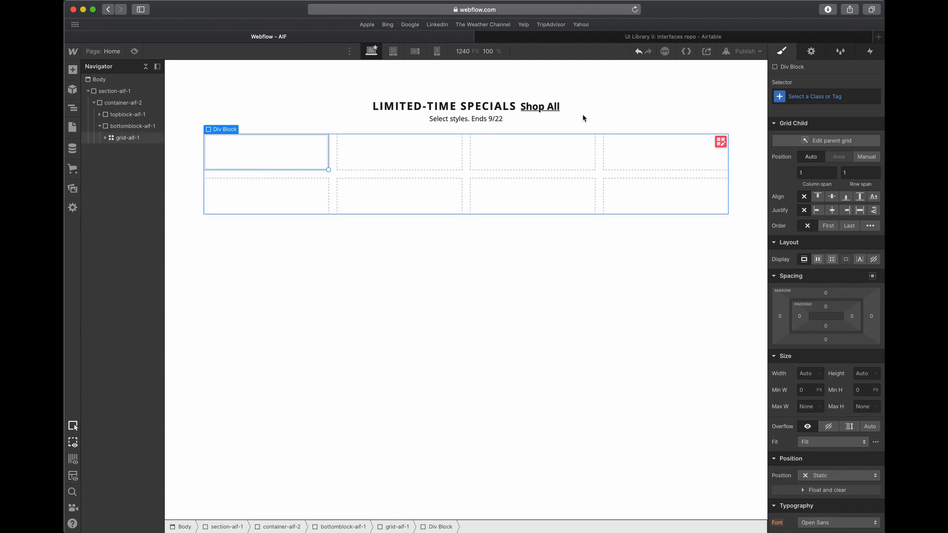
pyautogui.click(798, 98)
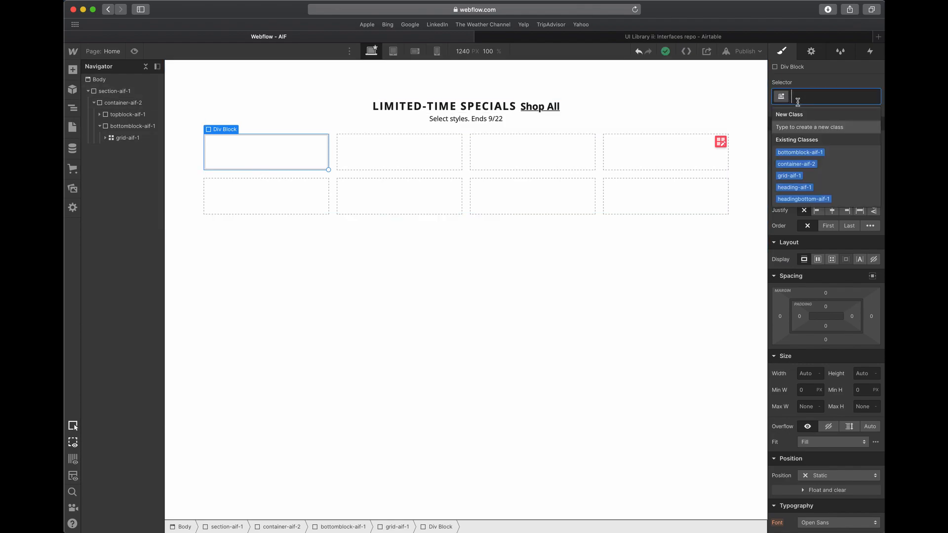
pyautogui.write('gr')
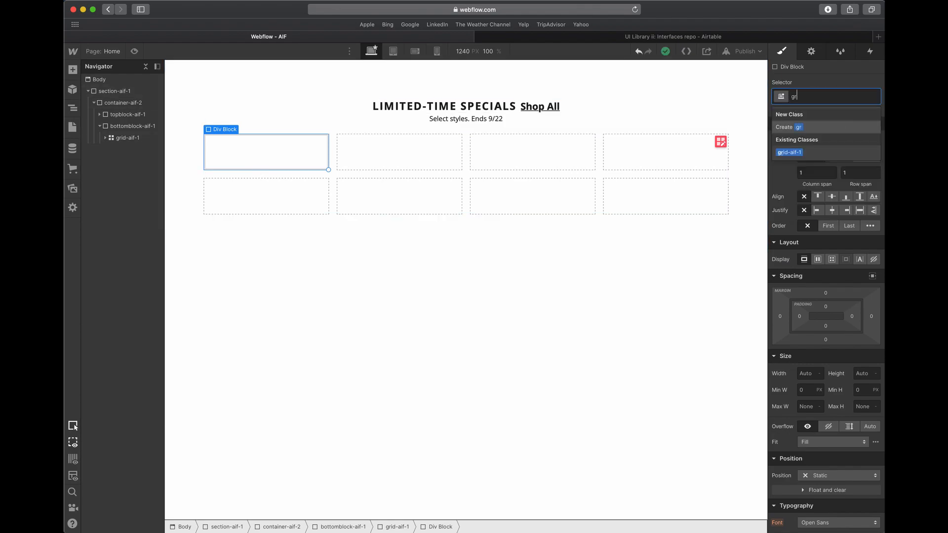
pyautogui.write('iditem-aif-1')
pyautogui.press('Return')
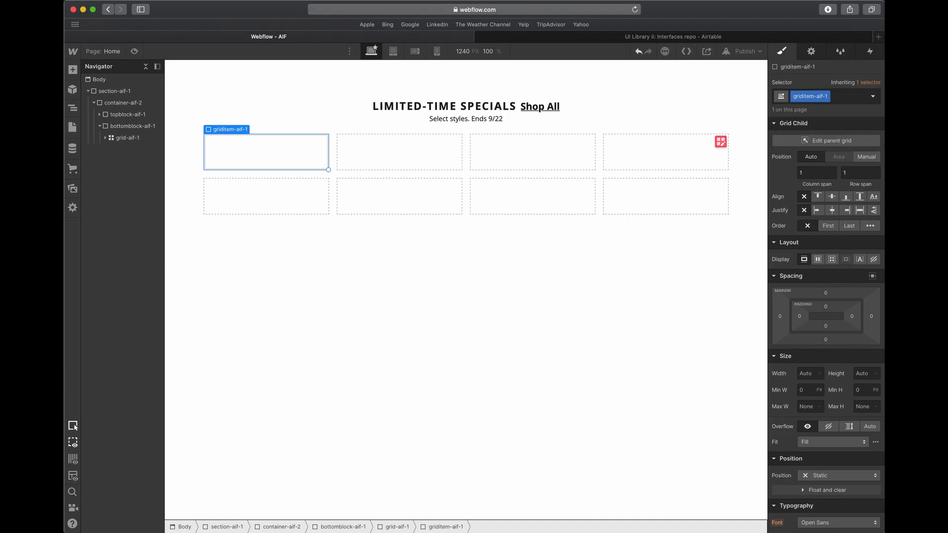
# - Switch to Adobe XD to examine the first product card's image and text group, and return to Webflow
pyautogui.click(286, 158)
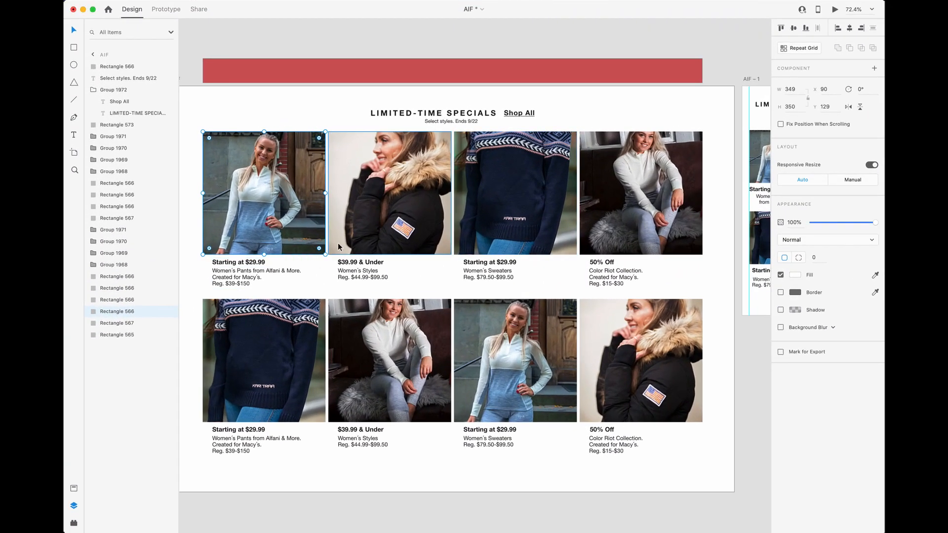
pyautogui.click(238, 272)
pyautogui.keyDown('shift'); pyautogui.click(245, 225); pyautogui.keyUp('shift')
pyautogui.hscroll(-1, 245, 225)
pyautogui.scroll(-1, 245, 224)
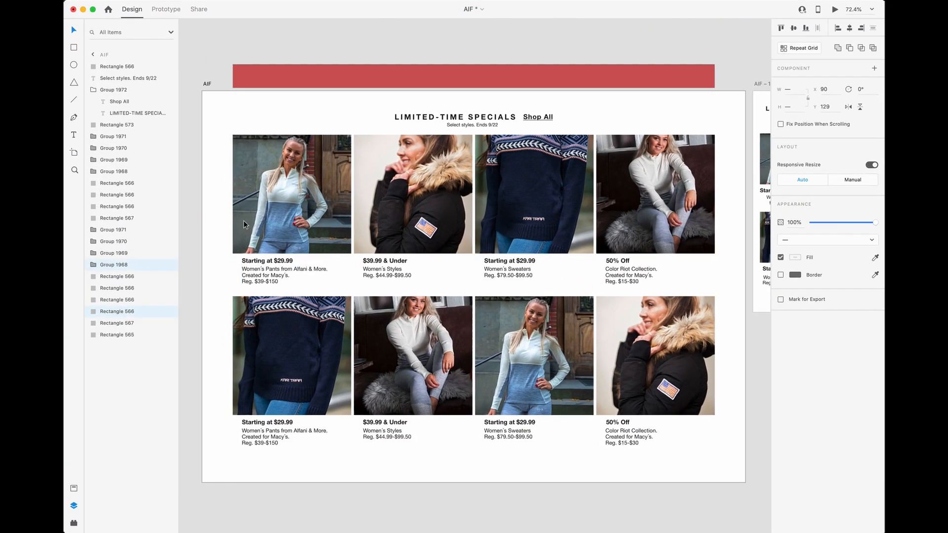
pyautogui.scroll(5, 245, 225)
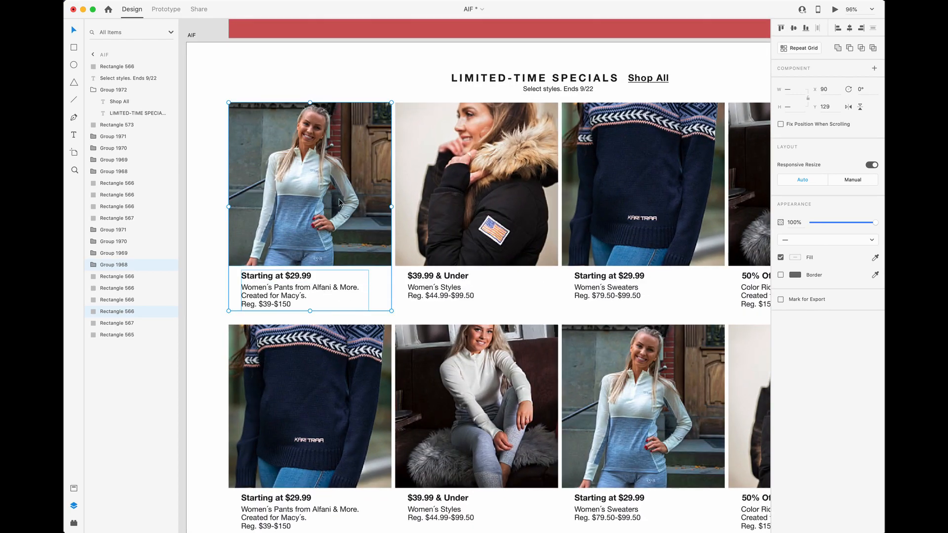
pyautogui.hotkey('ctrl', 'Up')
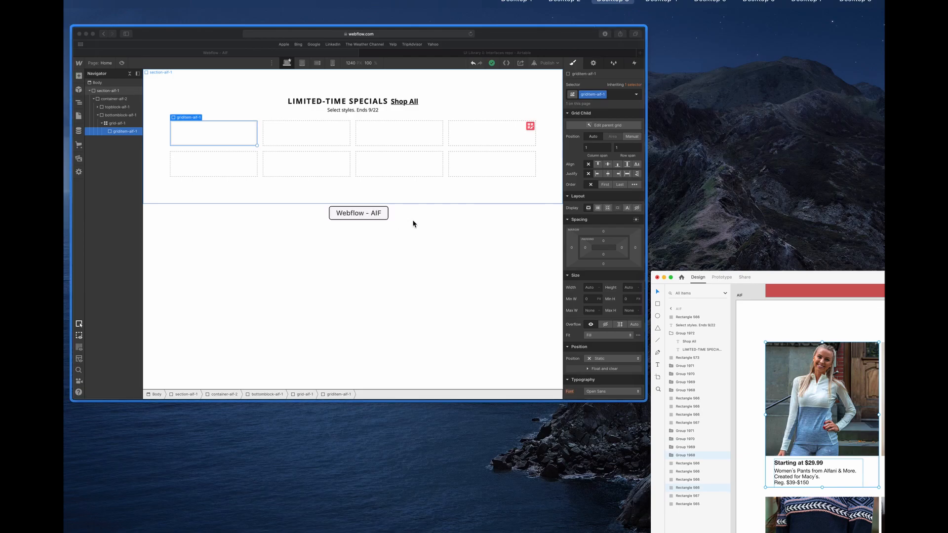
pyautogui.click(414, 224)
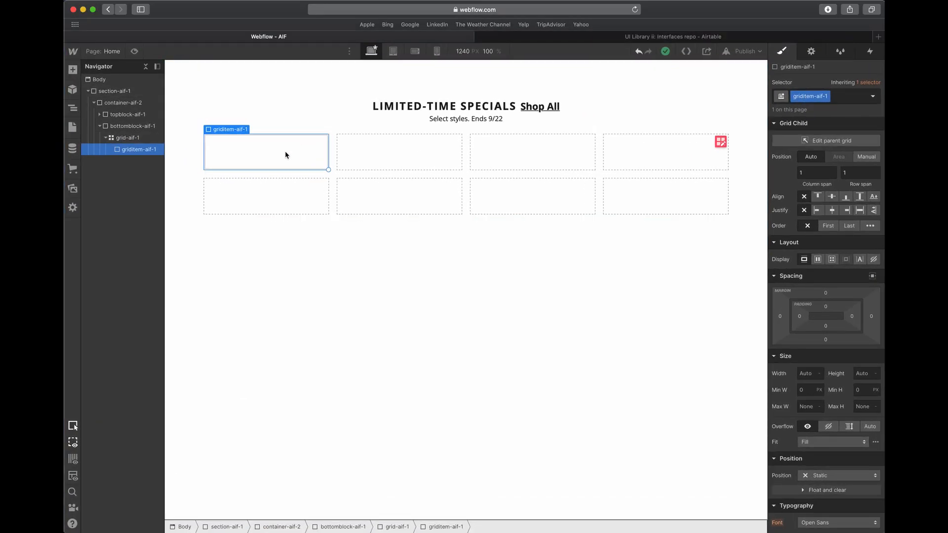
# - Add a link block inside griditem-aif-1 and check how it is nested in the grid item
pyautogui.click(267, 157)
pyautogui.press('a')
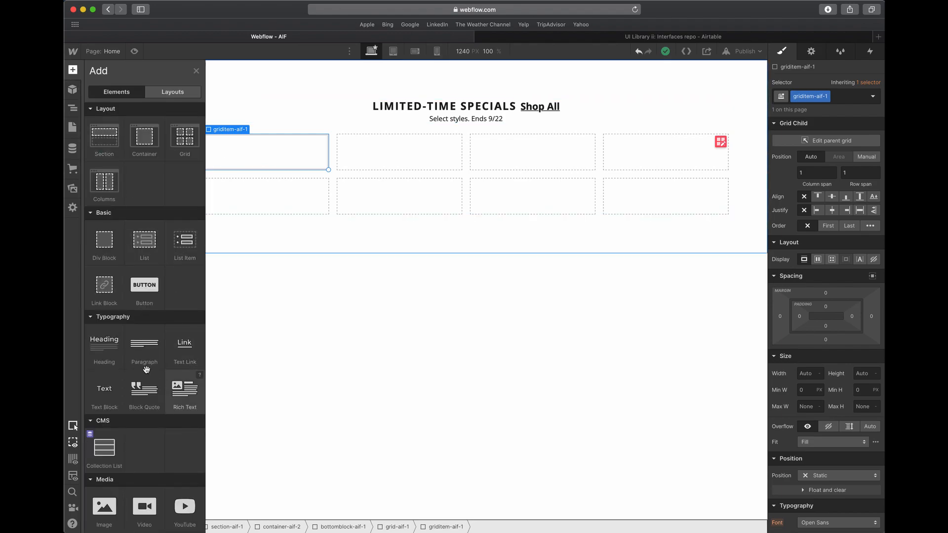
pyautogui.click(105, 286)
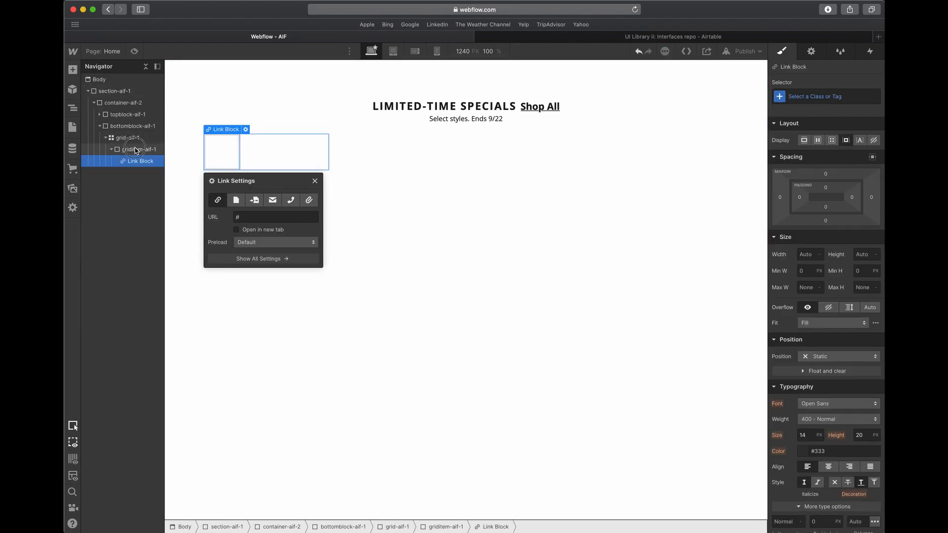
pyautogui.click(136, 154)
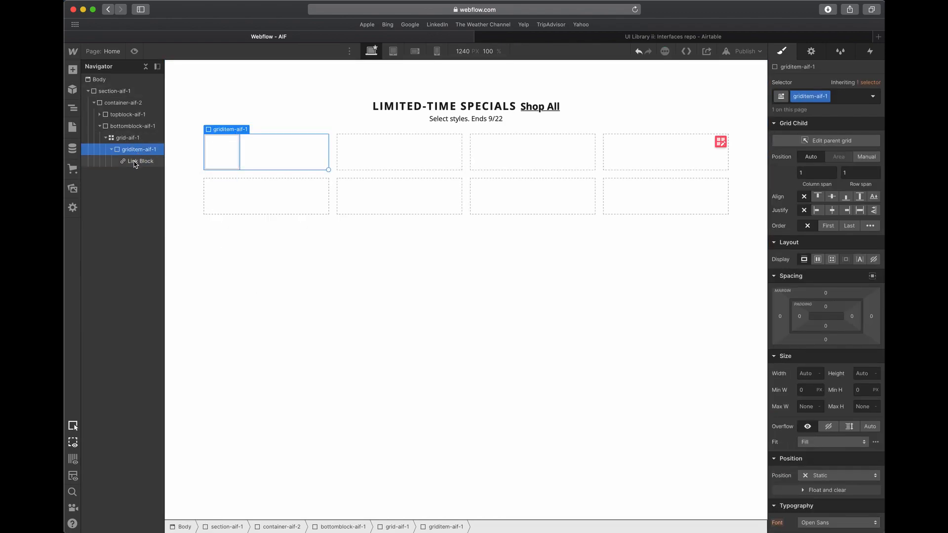
pyautogui.click(140, 161)
pyautogui.click(138, 150)
pyautogui.click(220, 153)
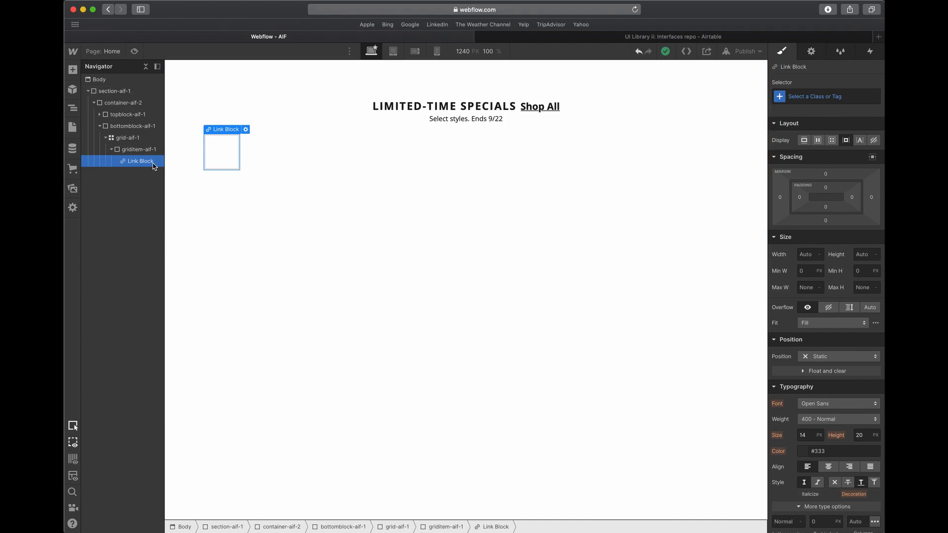
# - Place a Collection List in grid-aif-1, in the cell beside griditem-aif-1
pyautogui.click(271, 181)
pyautogui.click(271, 181)
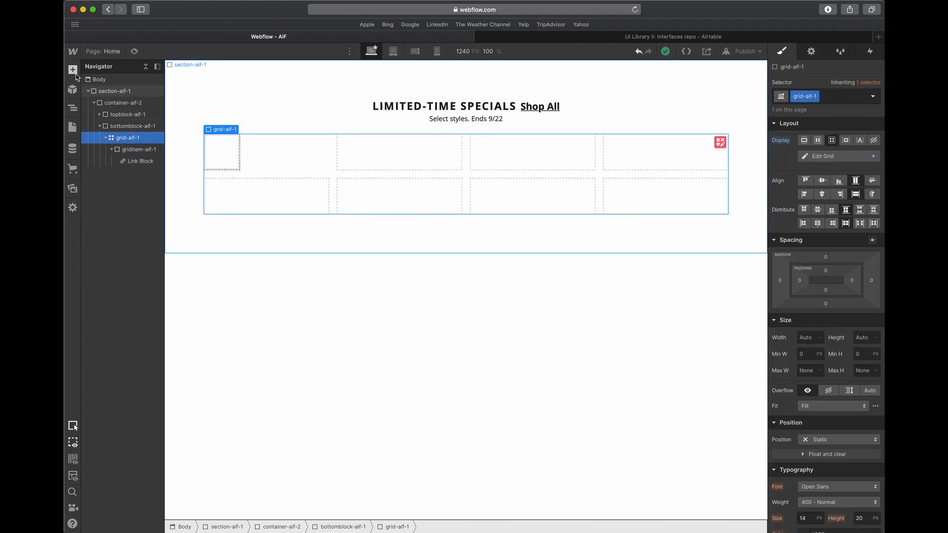
pyautogui.click(73, 70)
pyautogui.moveTo(111, 384); pyautogui.dragTo(360, 208)
pyautogui.click(111, 173)
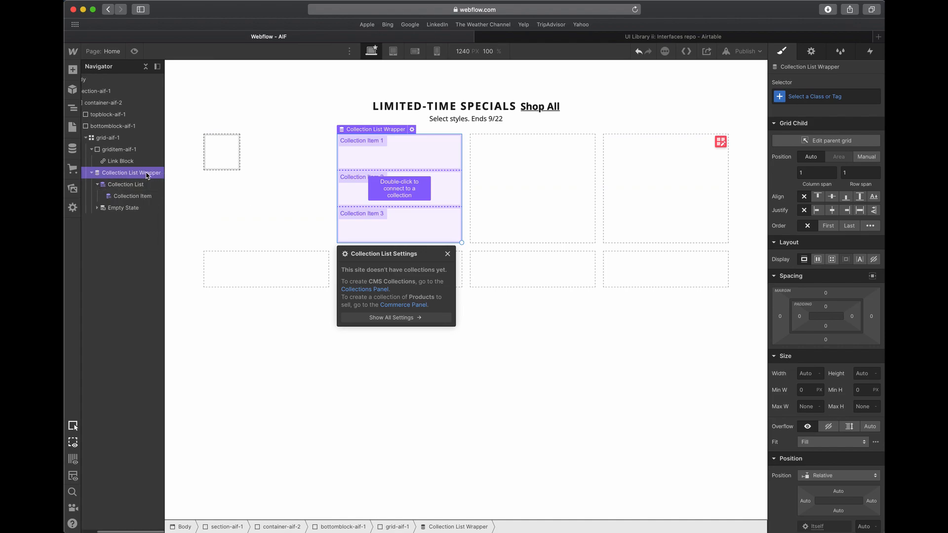
# - Compare the Collection List hierarchy with the nesting of grid-aif-1, griditem-aif-1 and its link block
pyautogui.click(125, 187)
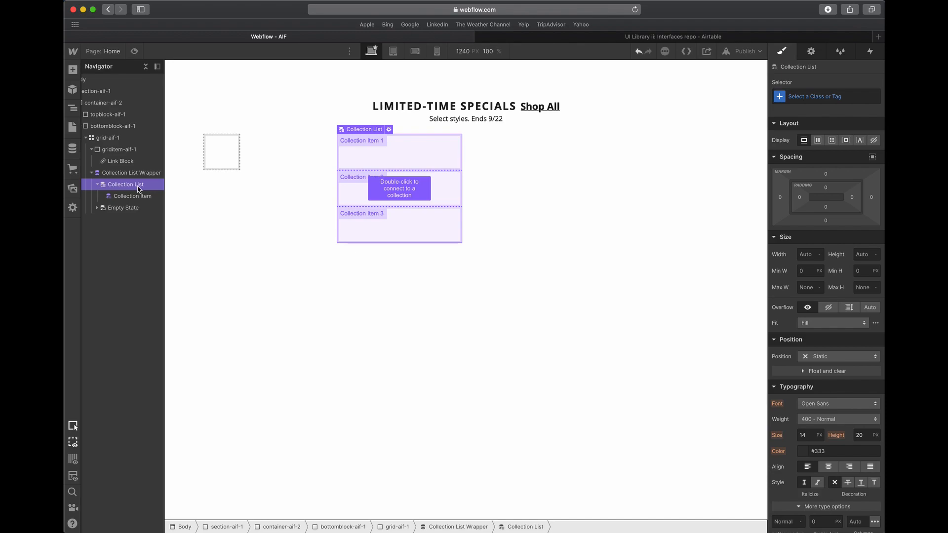
pyautogui.click(112, 143)
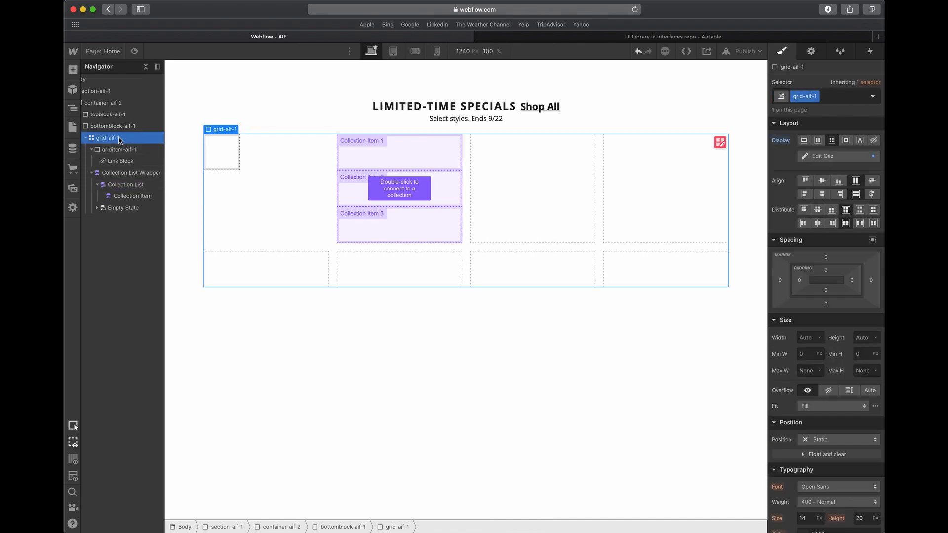
pyautogui.click(124, 197)
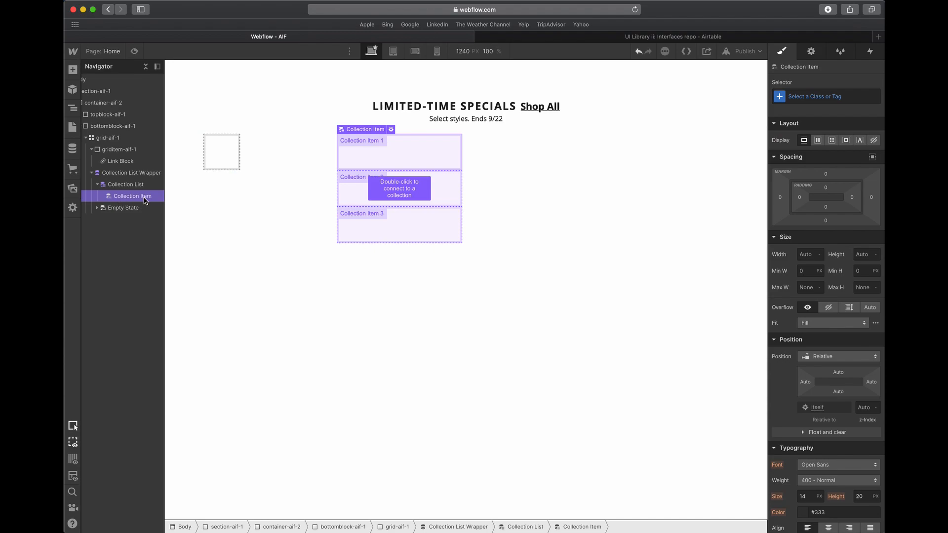
pyautogui.click(113, 149)
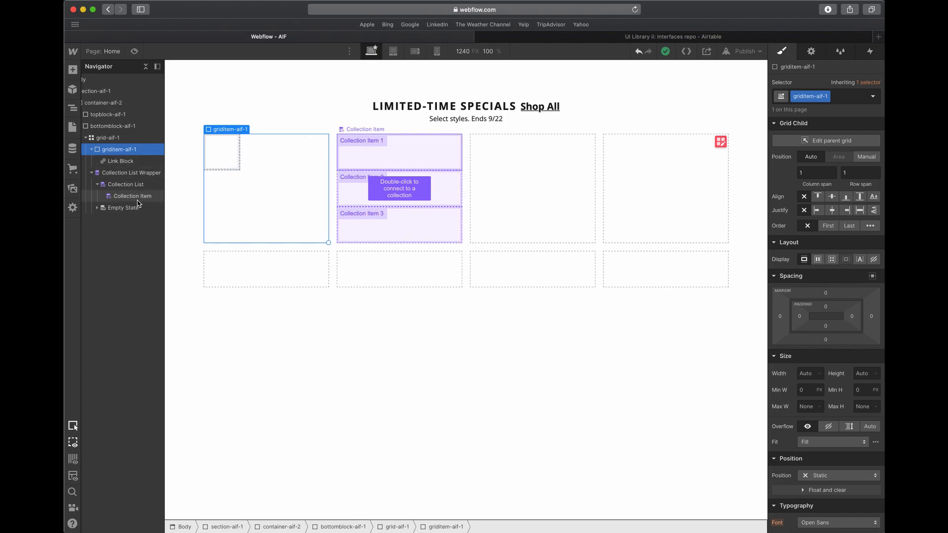
pyautogui.click(120, 161)
pyautogui.click(114, 150)
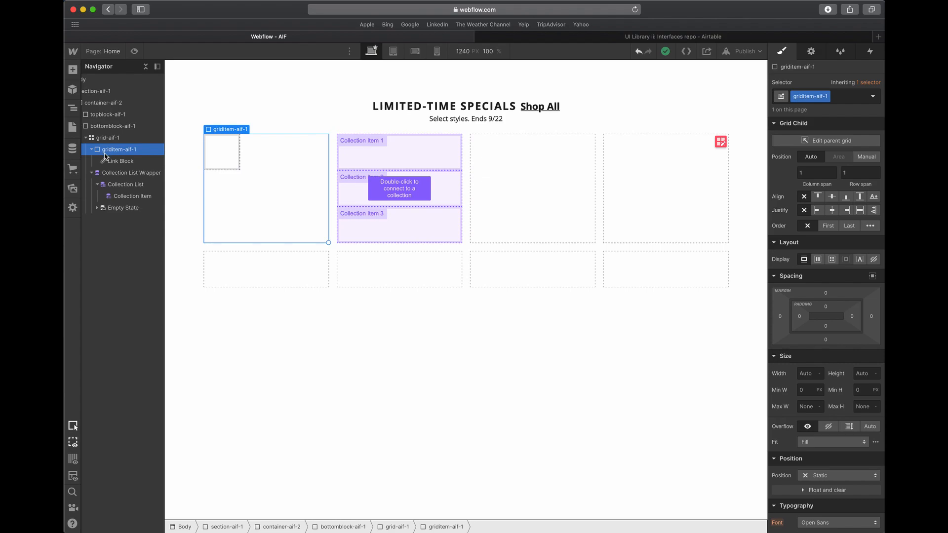
pyautogui.click(131, 173)
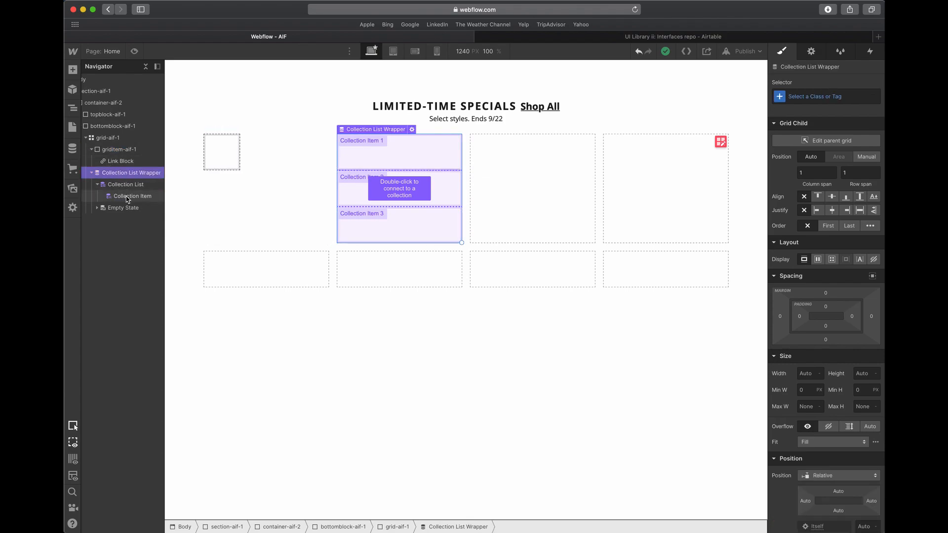
pyautogui.click(123, 198)
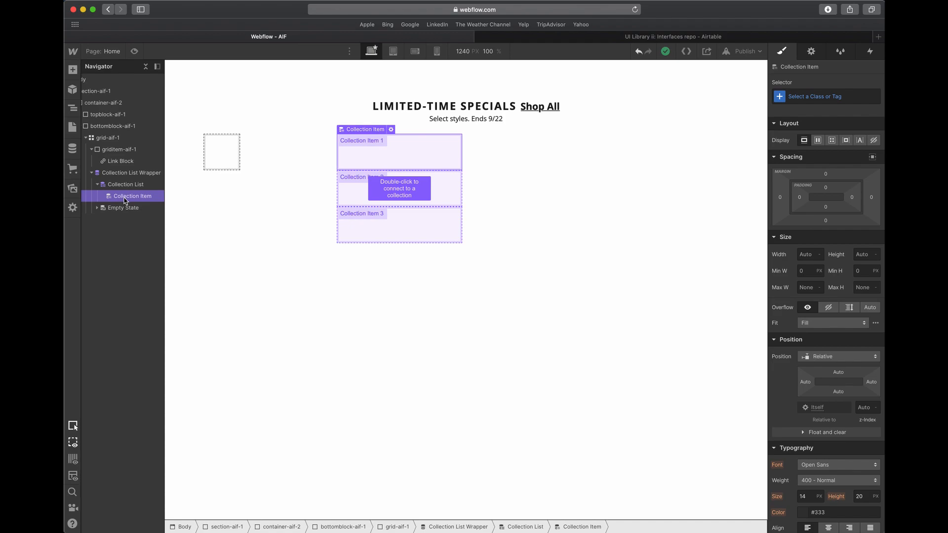
pyautogui.click(121, 163)
pyautogui.click(125, 206)
pyautogui.click(123, 196)
# - Delete the Collection List Wrapper from grid-aif-1 and recheck the remaining grid item with its link block
pyautogui.click(123, 187)
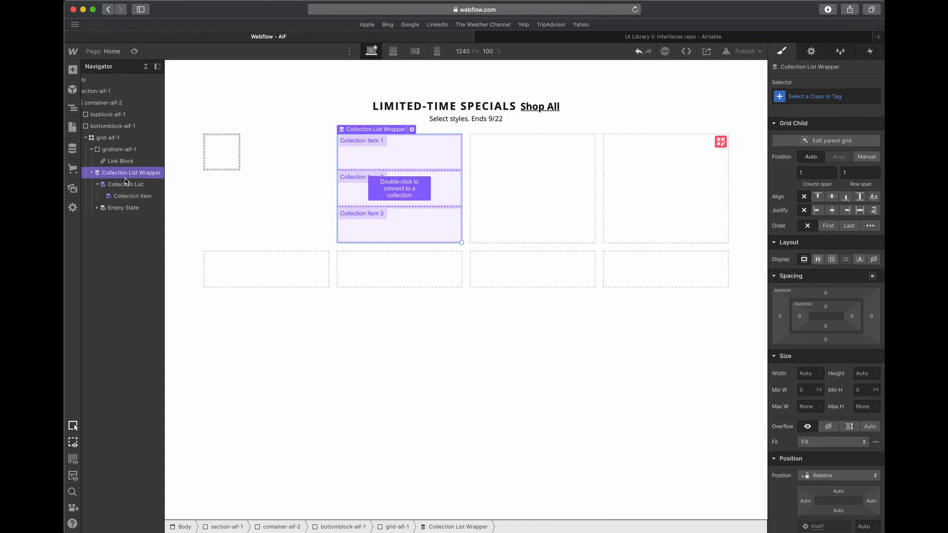
pyautogui.press('Delete')
pyautogui.click(126, 162)
pyautogui.click(124, 150)
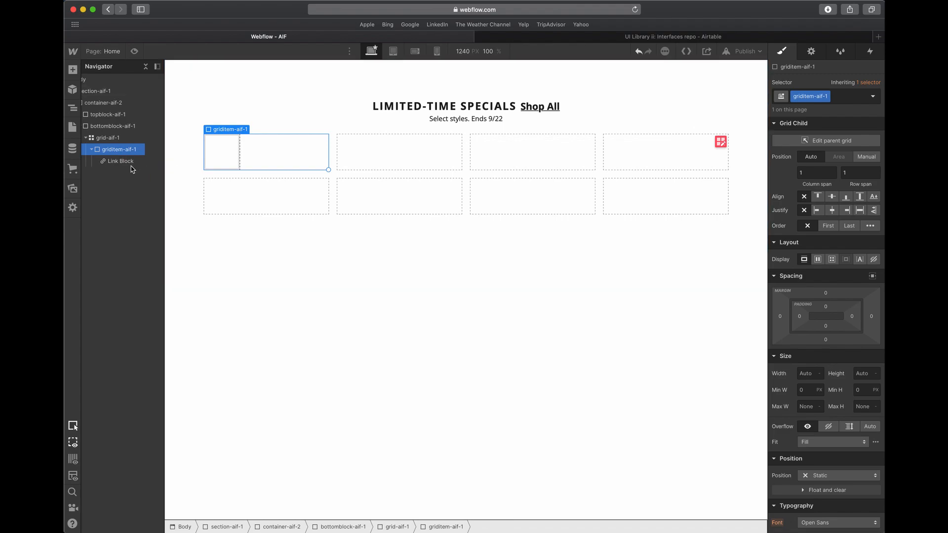
# - Give the link block inside griditem-aif-1 the class gridlink-aif-1 and set its width to 100%
pyautogui.click(126, 164)
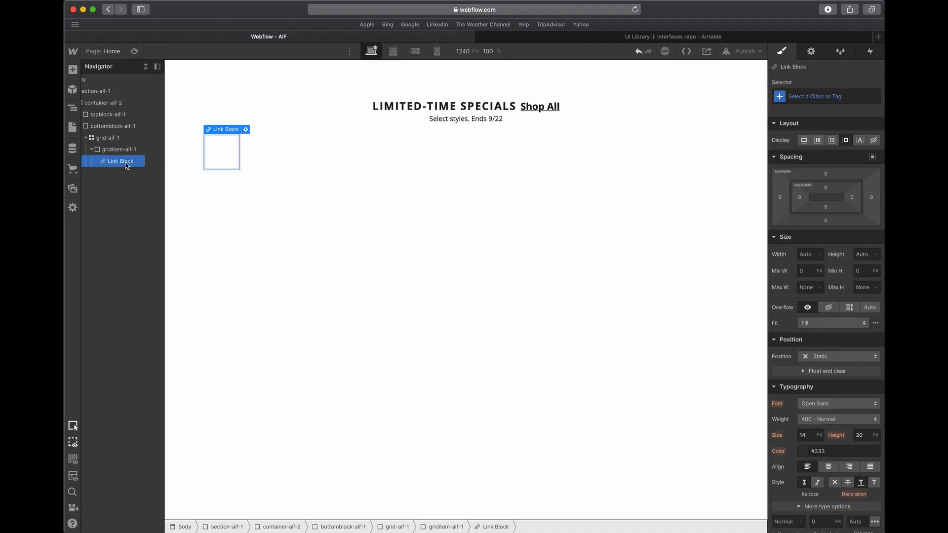
pyautogui.click(814, 96)
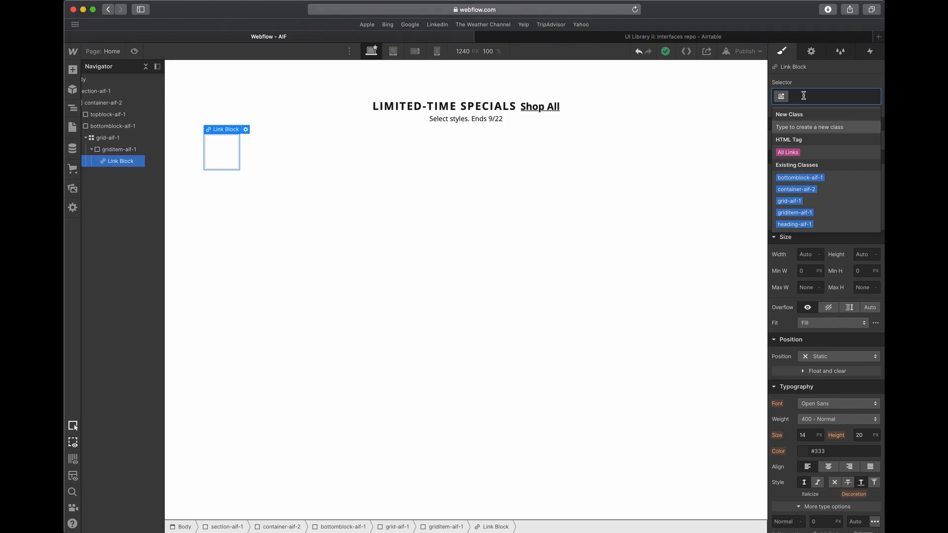
pyautogui.write('gridlink-aif-1')
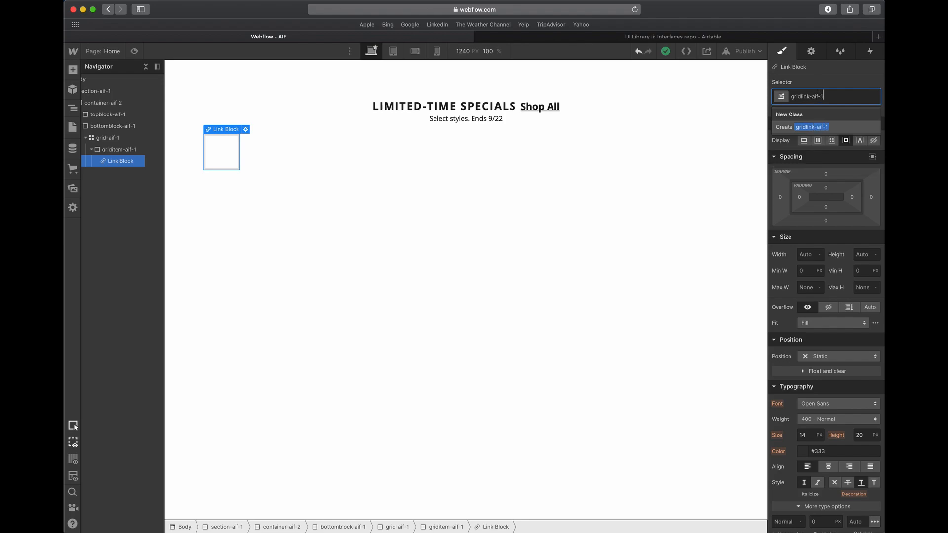
pyautogui.press('Return')
pyautogui.click(803, 254)
pyautogui.press('Tab')
pyautogui.hotkey('ctrl', 'Up')
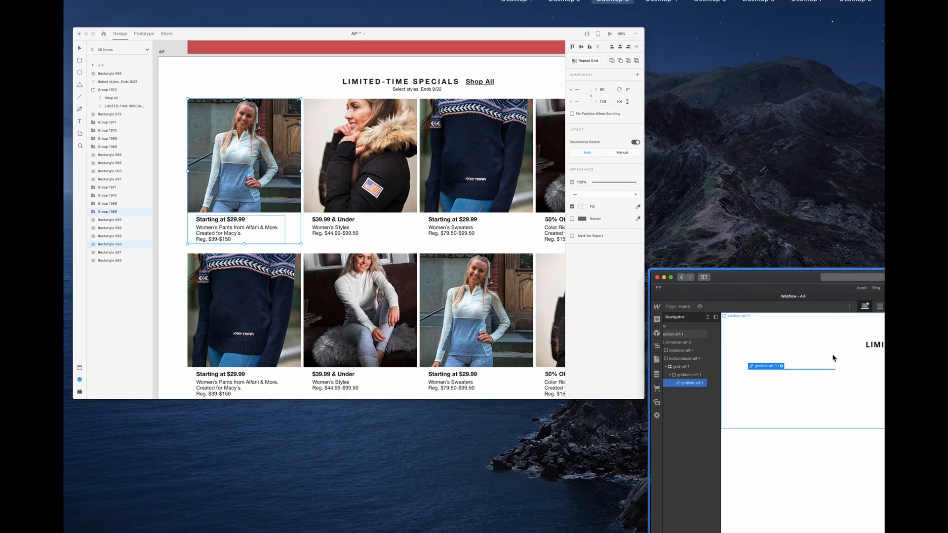
pyautogui.click(832, 358)
# - Add two stacked div blocks inside gridlink-aif-1 and give the upper one the class gridtop-aif-1
pyautogui.click(72, 69)
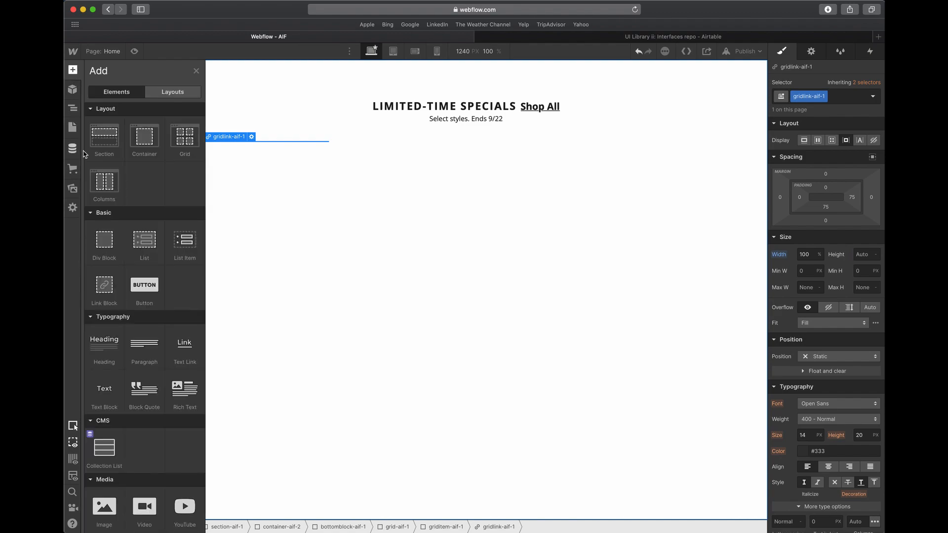
pyautogui.click(100, 232)
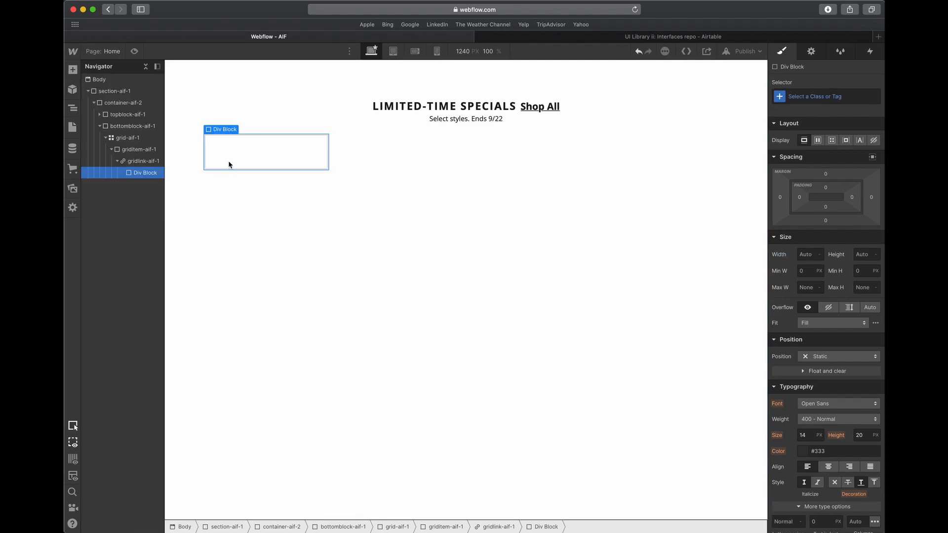
pyautogui.press('super+Return')
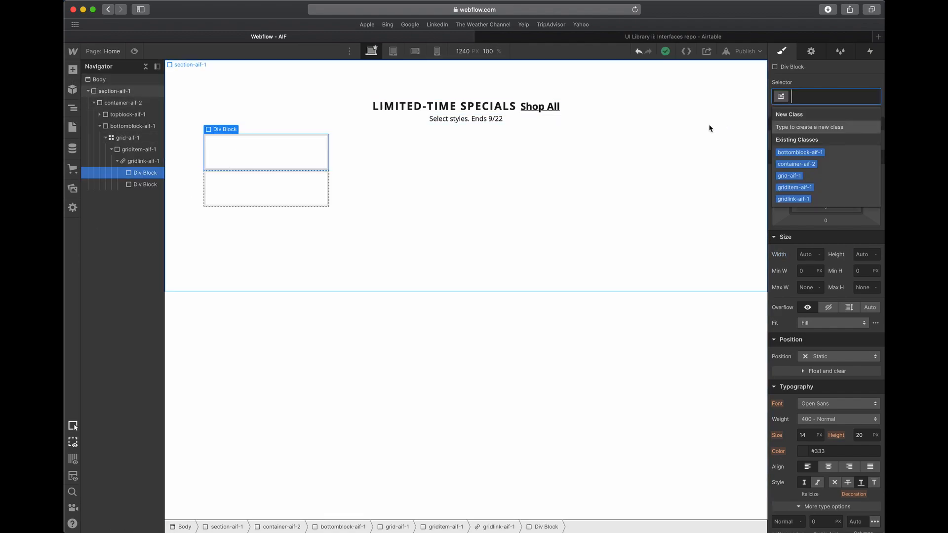
pyautogui.hotkey('ctrl', 'Up')
pyautogui.click(763, 404)
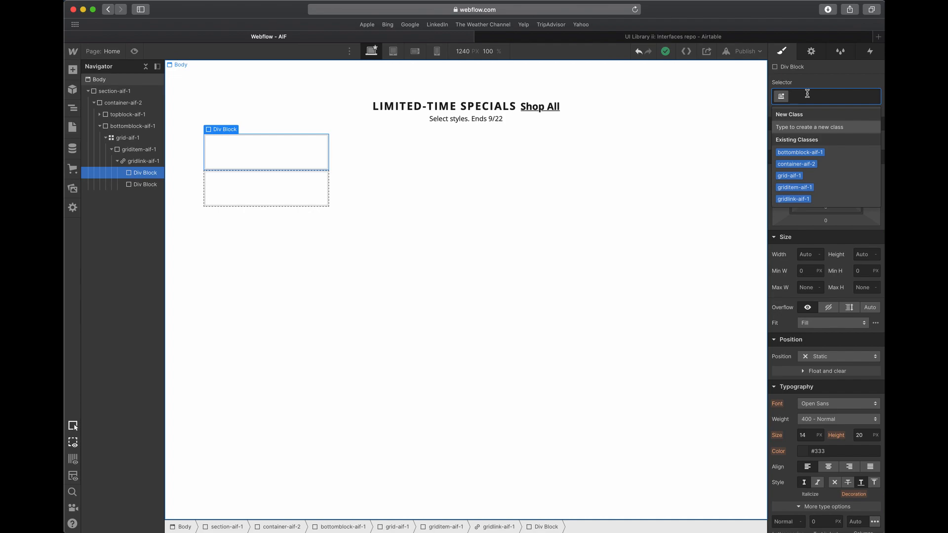
pyautogui.write('gridtop-')
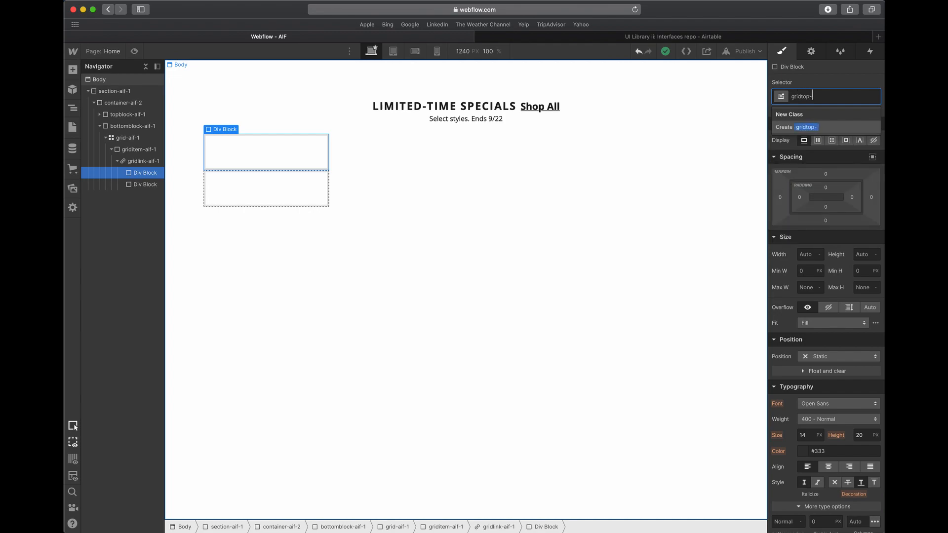
pyautogui.write('aif-1')
pyautogui.press('Return')
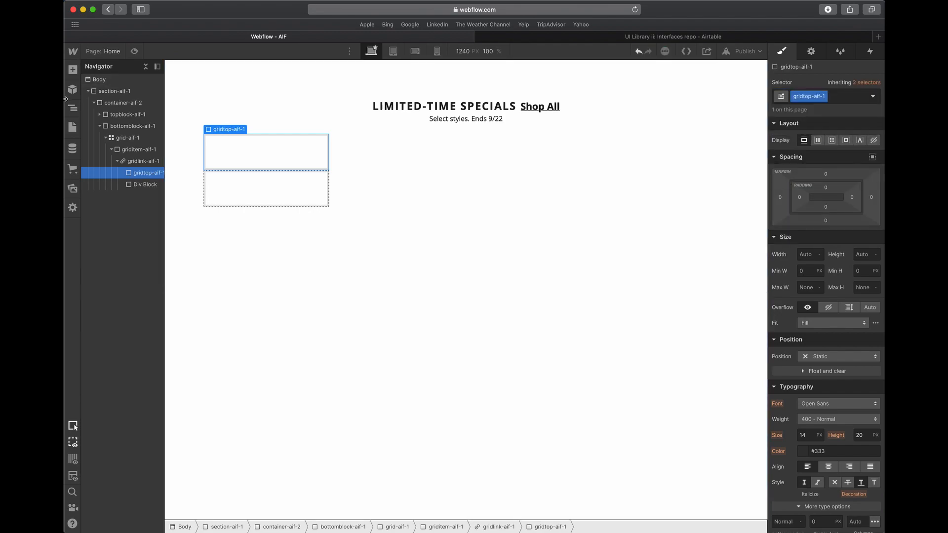
# - Switch to Adobe XD and examine the product images in both card rows of the AIF artboard
pyautogui.click(72, 69)
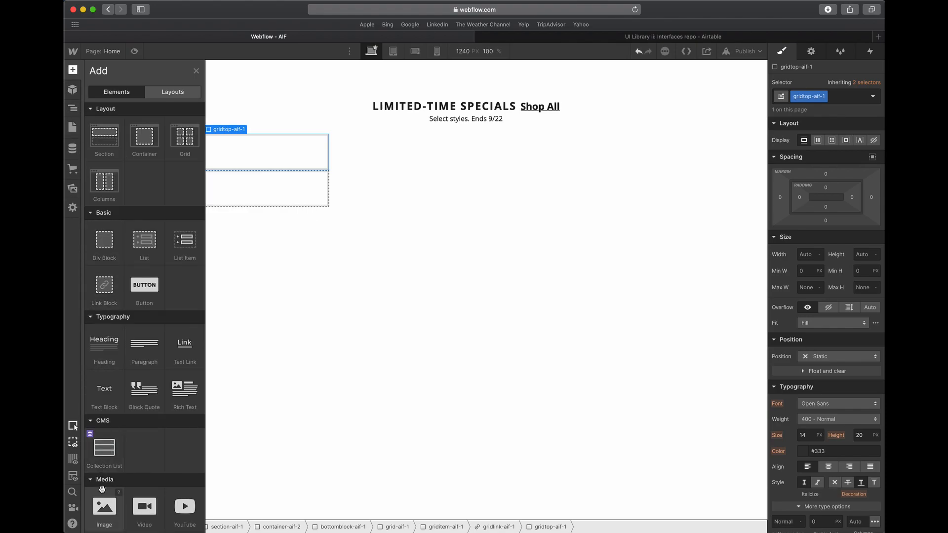
pyautogui.hotkey('ctrl', 'Up')
pyautogui.click(355, 214)
pyautogui.scroll(2, 402, 209)
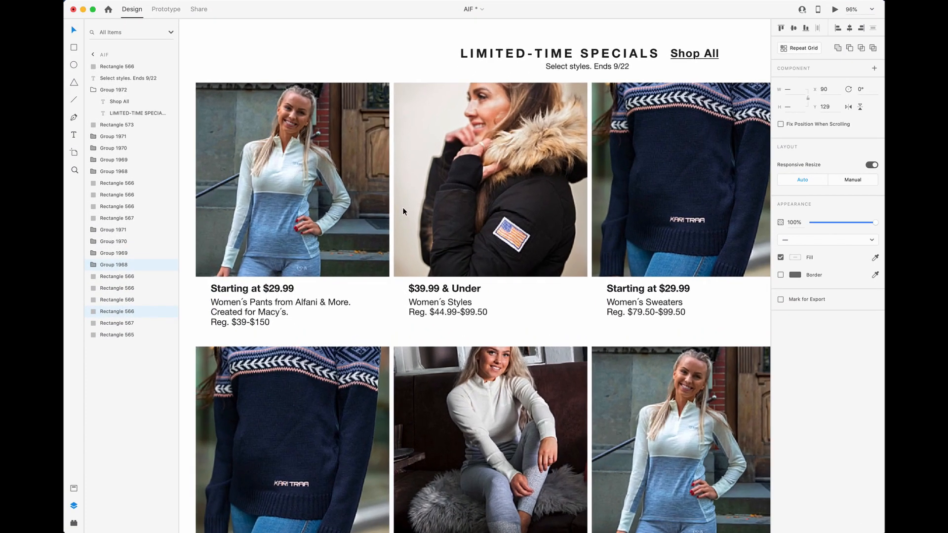
pyautogui.scroll(-6, 440, 199)
pyautogui.hscroll(1, 439, 198)
pyautogui.scroll(2, 440, 198)
pyautogui.scroll(3, 441, 201)
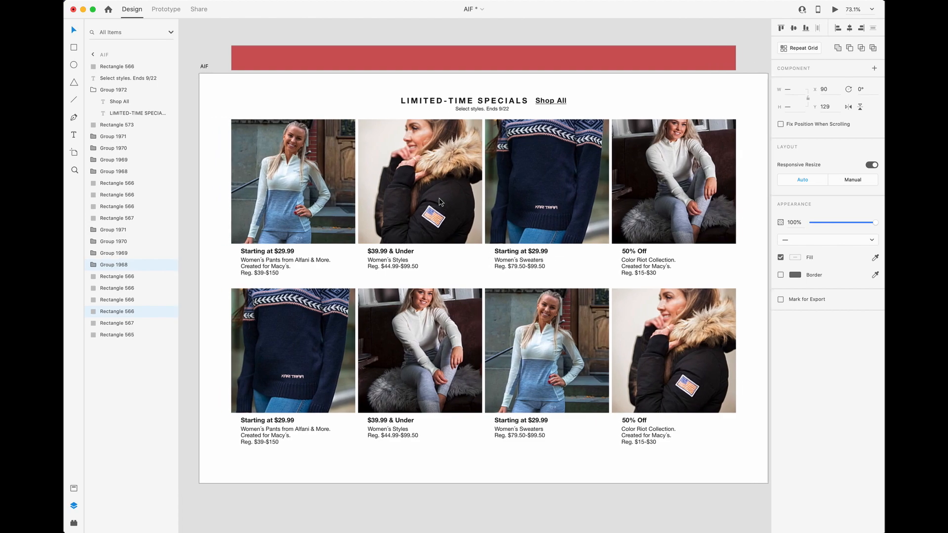
pyautogui.click(331, 186)
pyautogui.click(190, 144)
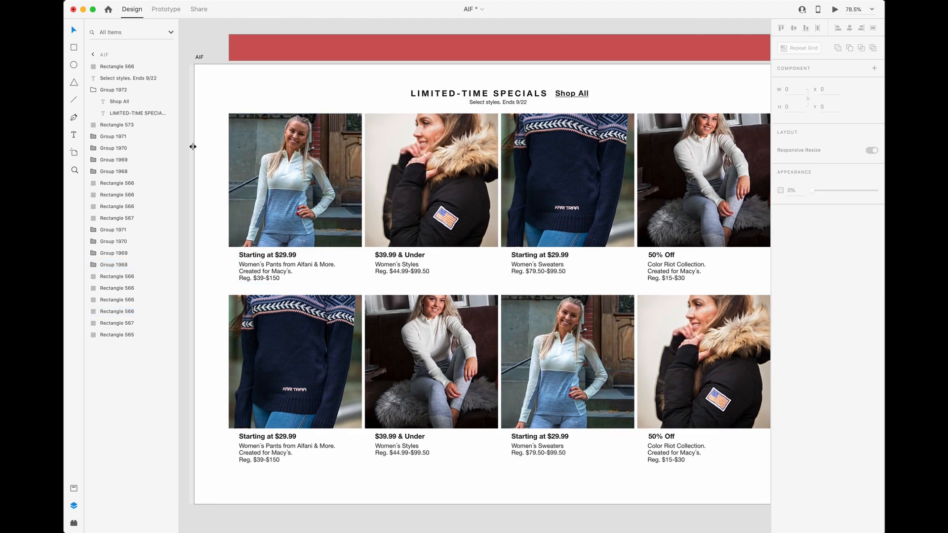
pyautogui.doubleClick(241, 159)
pyautogui.click(445, 183)
pyautogui.click(589, 183)
pyautogui.click(701, 194)
pyautogui.click(430, 330)
pyautogui.moveTo(349, 330); pyautogui.dragTo(352, 330)
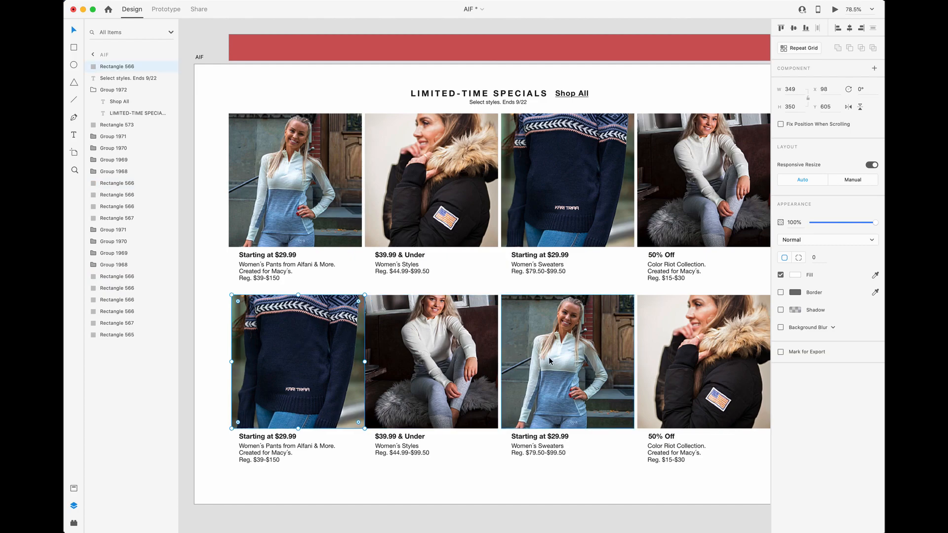
pyautogui.click(409, 296)
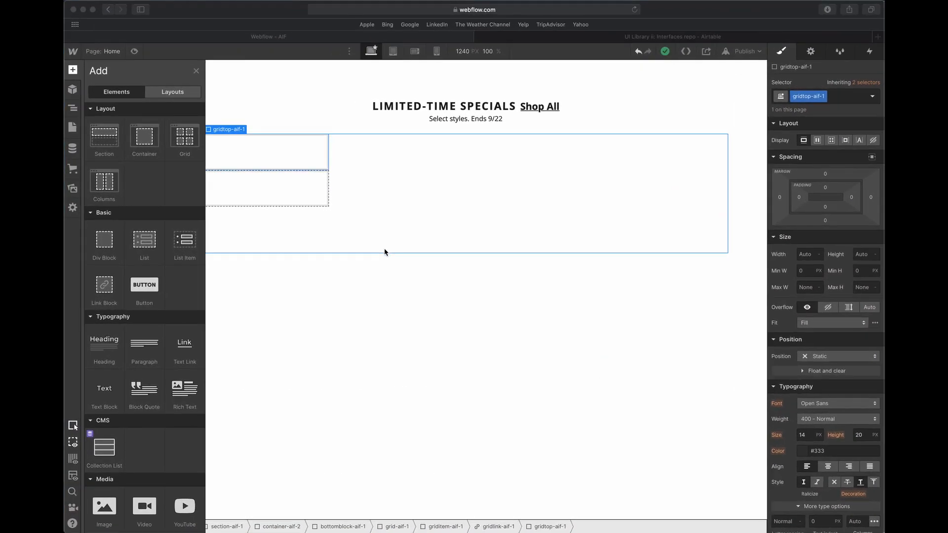
# - Place an Image element inside gridtop-aif-1 in Webflow
pyautogui.press('z')
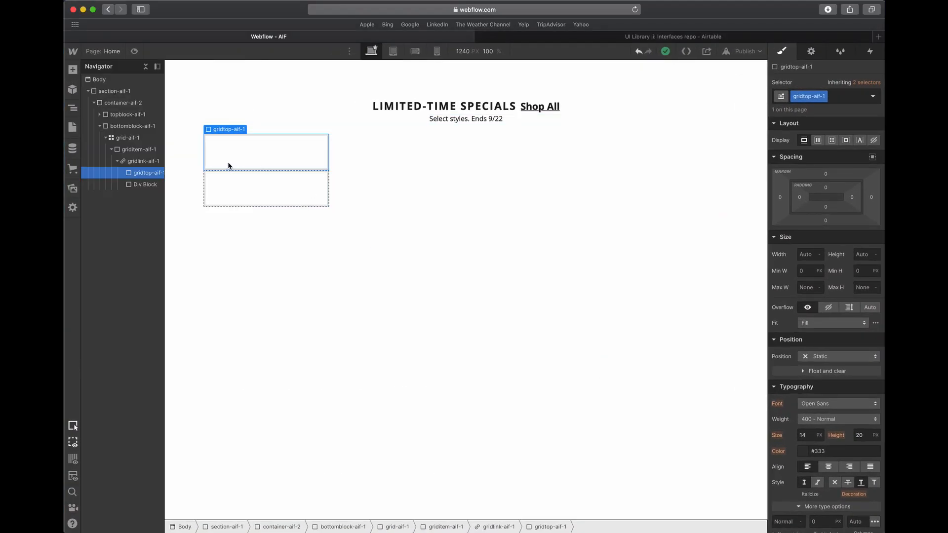
pyautogui.click(72, 71)
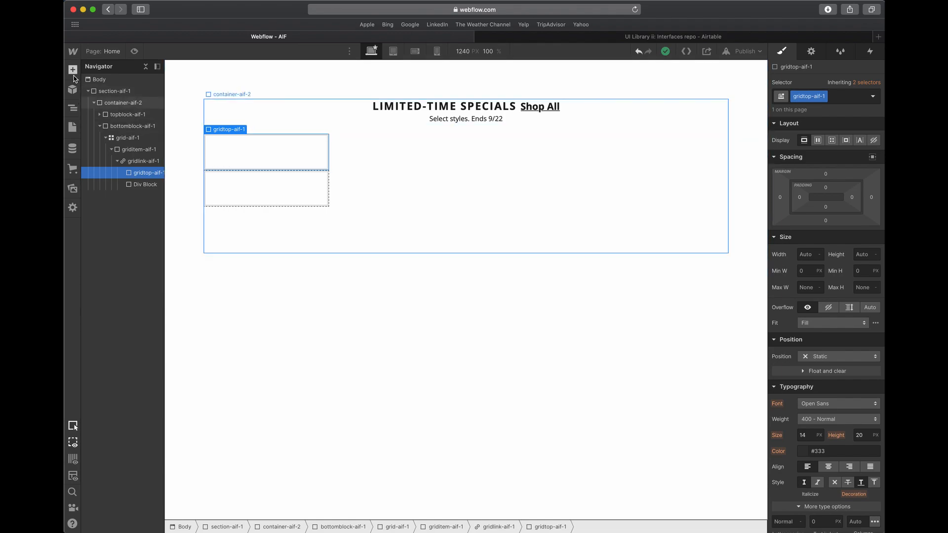
pyautogui.scroll(-5, 99, 296)
pyautogui.moveTo(105, 369); pyautogui.dragTo(234, 164)
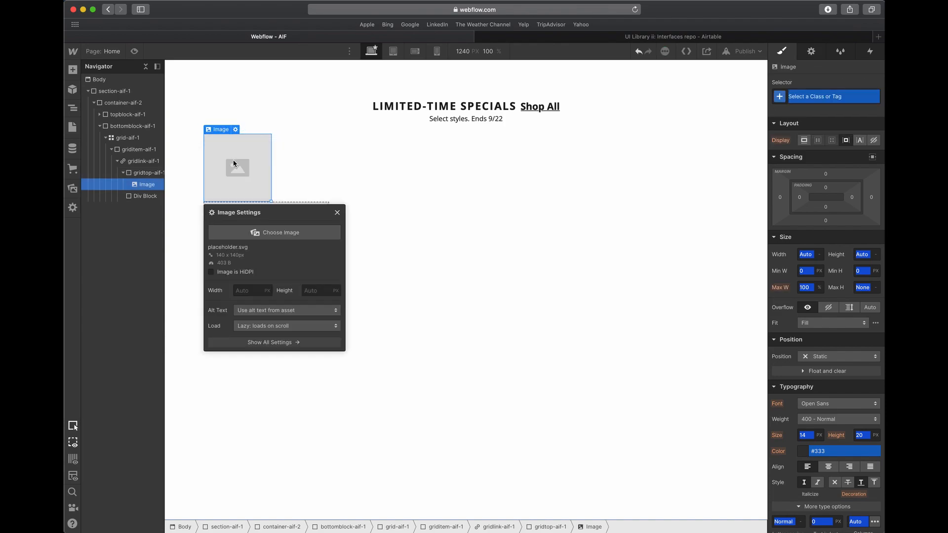
# - Give the placeholder image the class gridpic-aif-1 and set its width to 100%
pyautogui.click(812, 97)
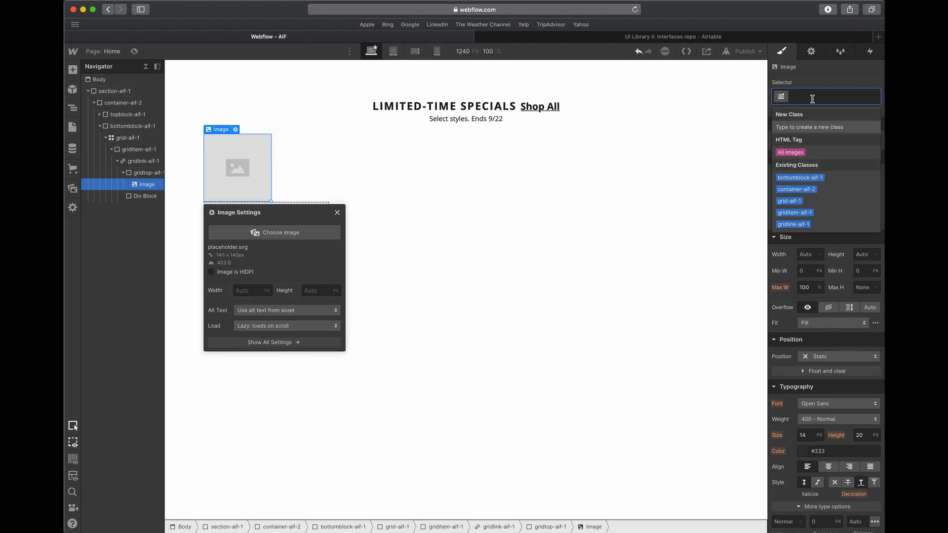
pyautogui.write('grid')
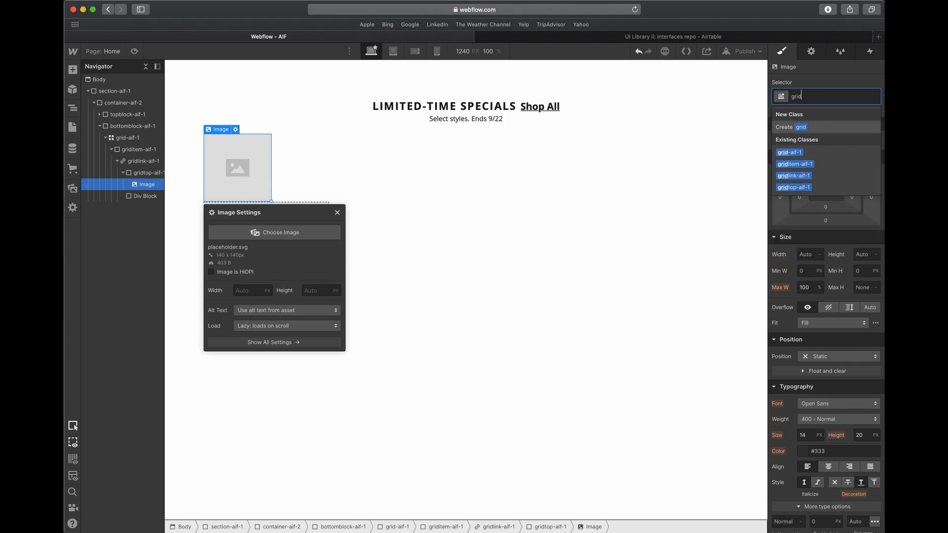
pyautogui.write('pic-aif-1')
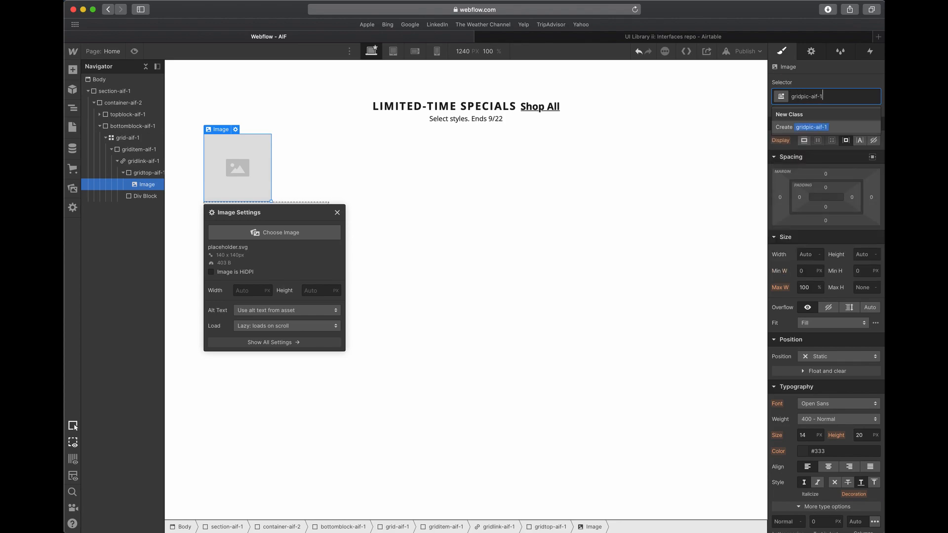
pyautogui.press('Return')
pyautogui.click(803, 256)
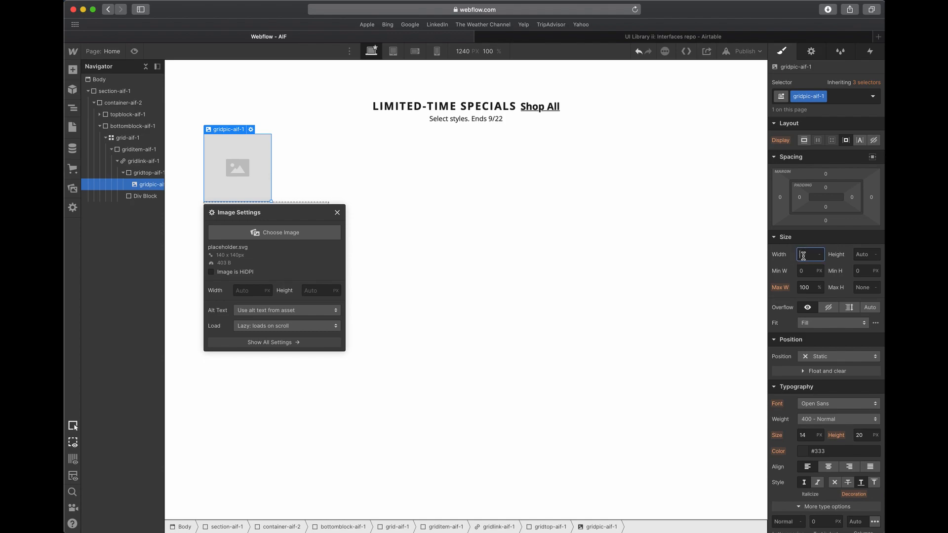
pyautogui.write('100%')
pyautogui.press('Tab')
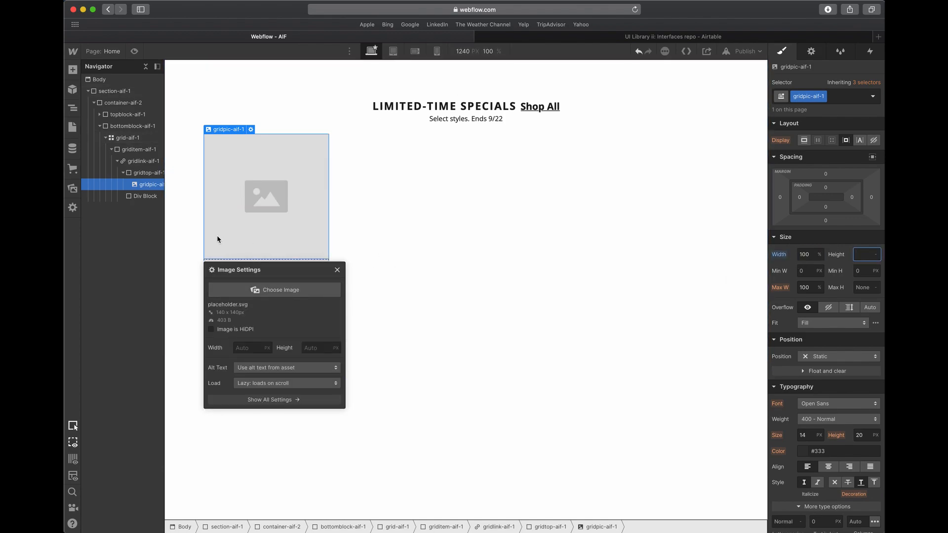
# - Collapse gridtop-aif-1 in the element hierarchy and select the empty div block beneath it inside gridlink-aif-1
pyautogui.click(145, 175)
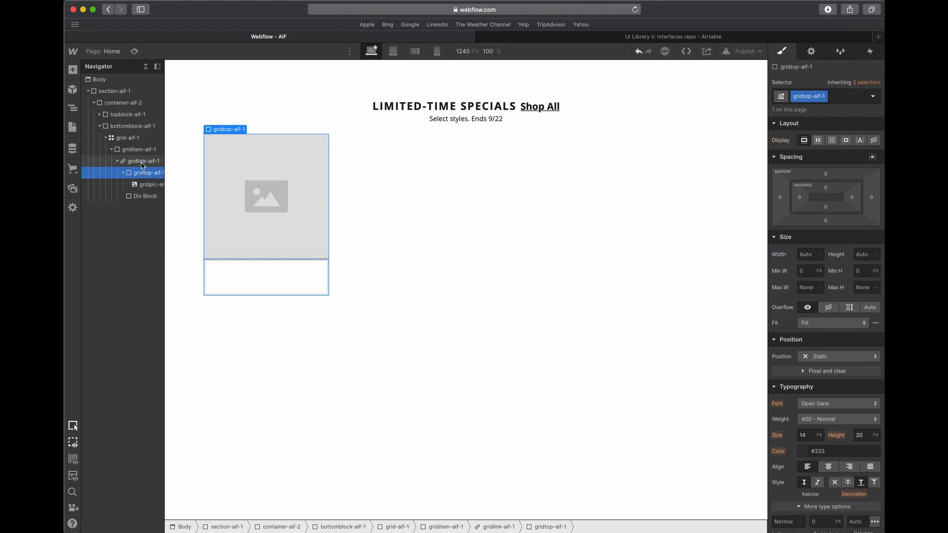
pyautogui.click(142, 163)
pyautogui.click(123, 173)
pyautogui.click(144, 185)
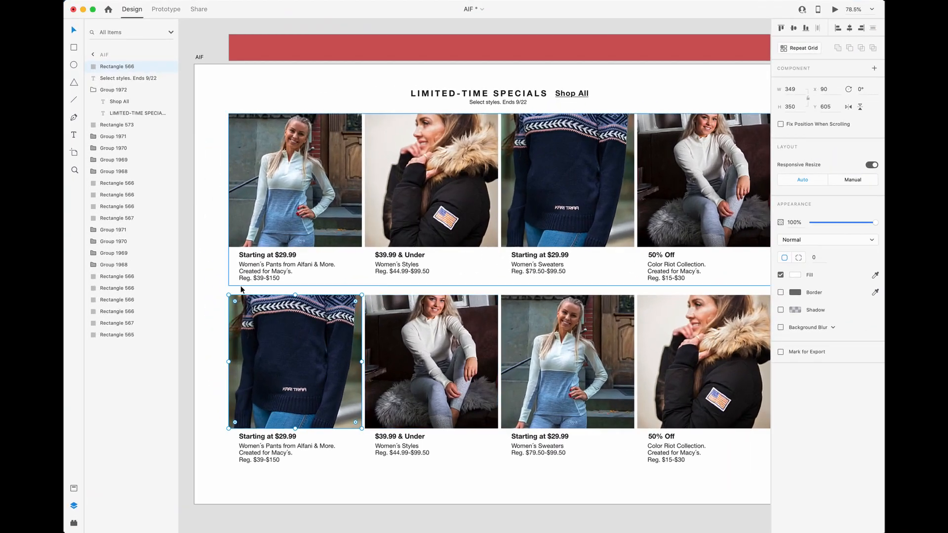
# - Switch to Adobe XD and inspect the price heading and description text of the first product card
pyautogui.scroll(5, 238, 289)
pyautogui.hscroll(-1, 238, 288)
pyautogui.doubleClick(312, 218)
pyautogui.click(313, 243)
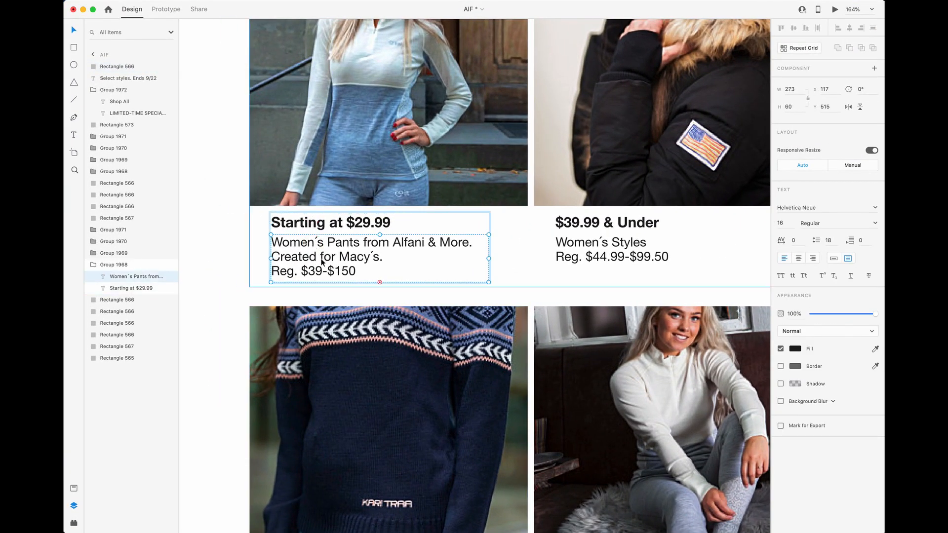
pyautogui.tripleClick(321, 259)
pyautogui.press('Escape')
pyautogui.press('Escape')
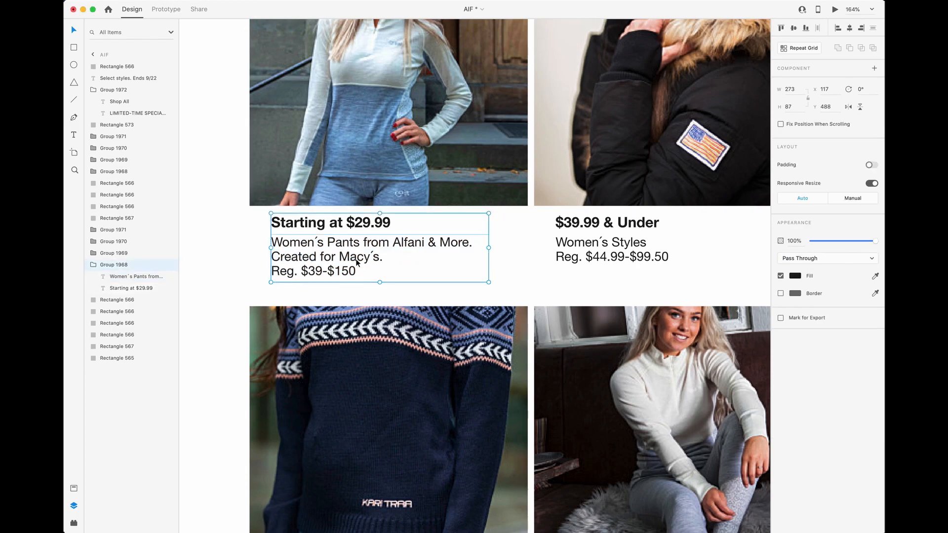
# - Compare the price headings and description texts of the product cards across both rows
pyautogui.scroll(-5, 372, 261)
pyautogui.hscroll(5, 372, 263)
pyautogui.scroll(-2, 372, 262)
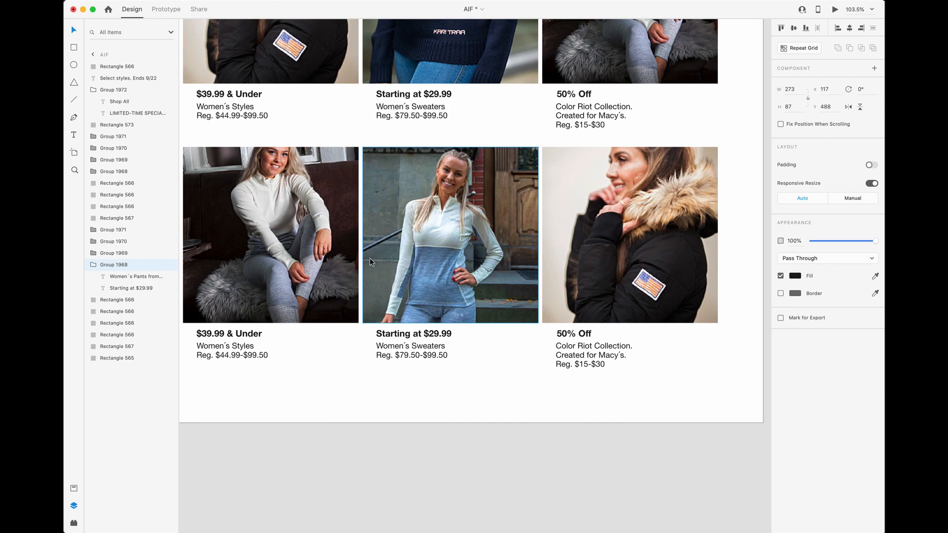
pyautogui.hscroll(-6, 372, 262)
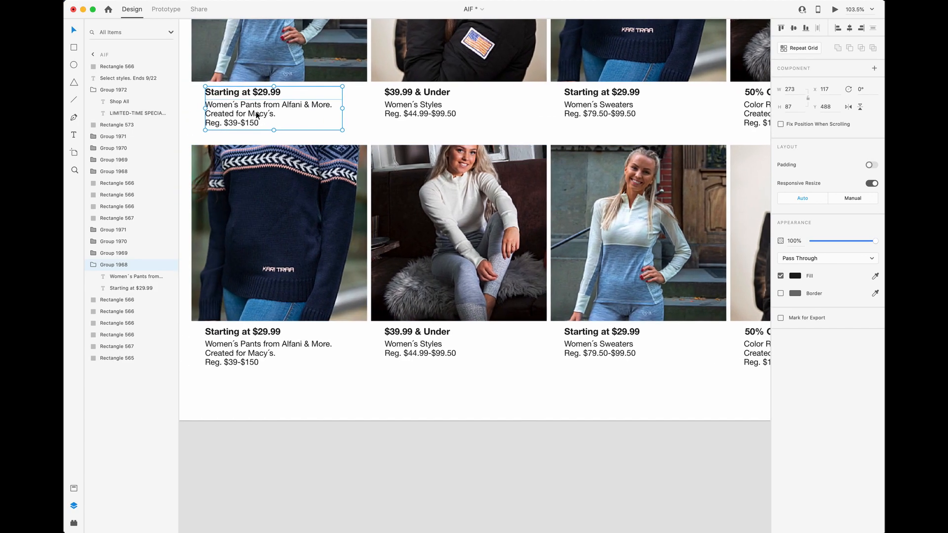
pyautogui.hscroll(6, 256, 116)
pyautogui.scroll(1, 257, 115)
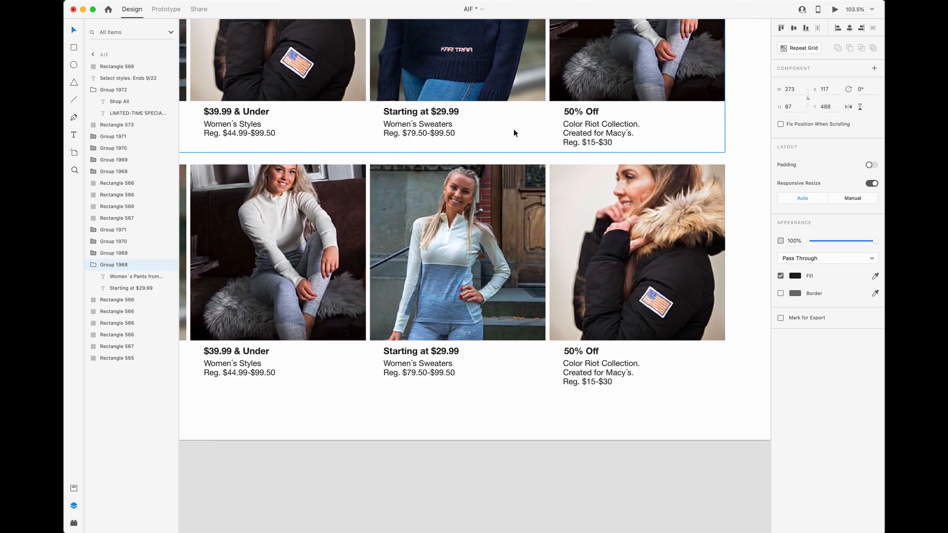
pyautogui.scroll(3, 514, 132)
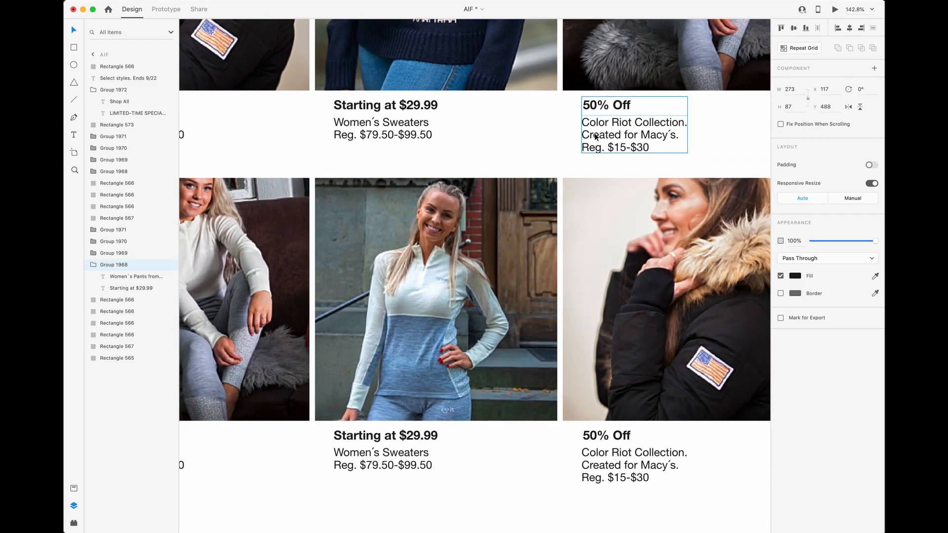
pyautogui.hscroll(-20, 599, 137)
pyautogui.hscroll(6, 599, 137)
# - Examine the line structure of the first card's description, from the product line to the Reg. price line
pyautogui.doubleClick(512, 134)
pyautogui.tripleClick(506, 133)
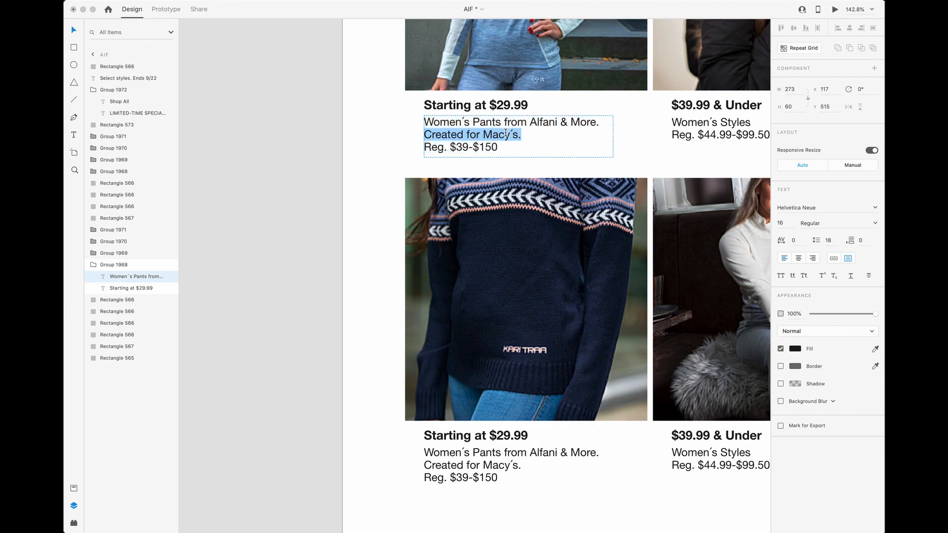
pyautogui.moveTo(527, 133); pyautogui.dragTo(418, 125)
pyautogui.moveTo(527, 134); pyautogui.dragTo(415, 127)
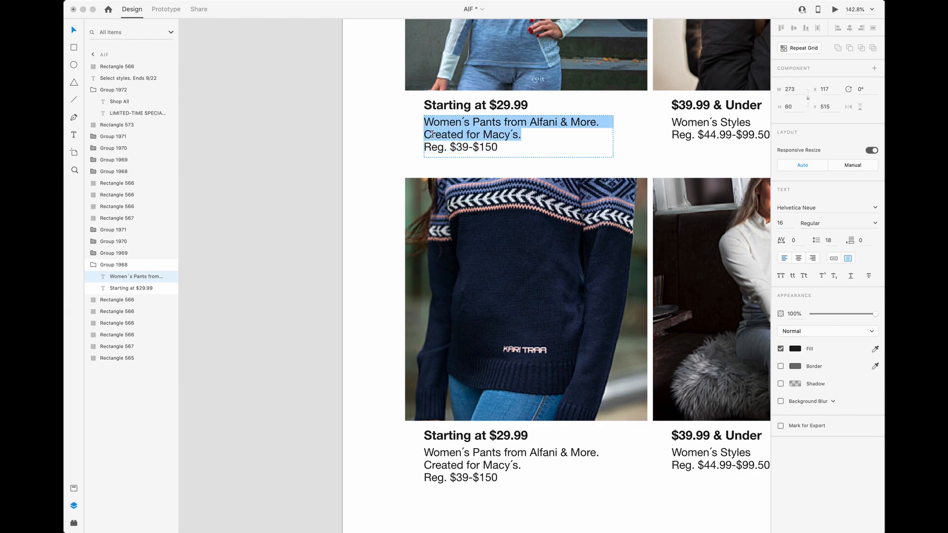
pyautogui.press('Escape')
pyautogui.press('Escape')
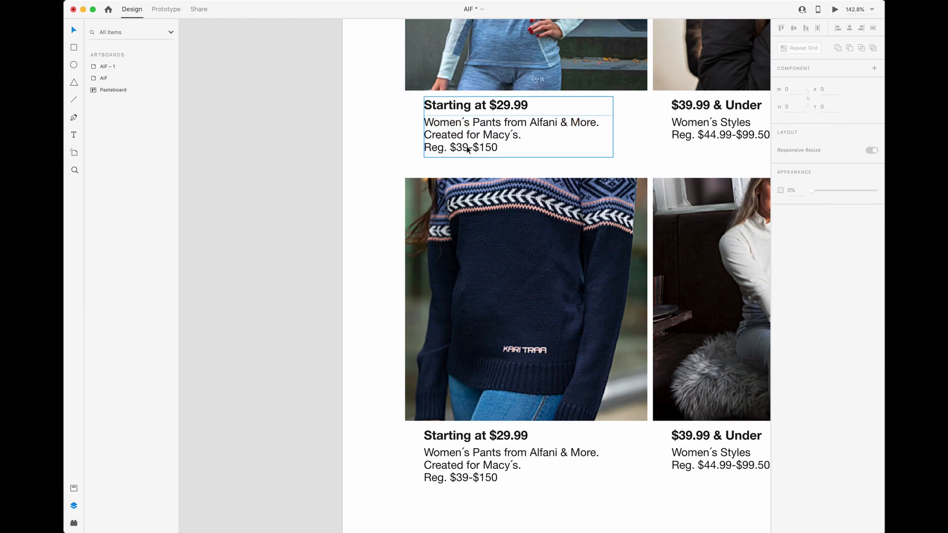
pyautogui.scroll(2, 499, 153)
pyautogui.click(514, 170)
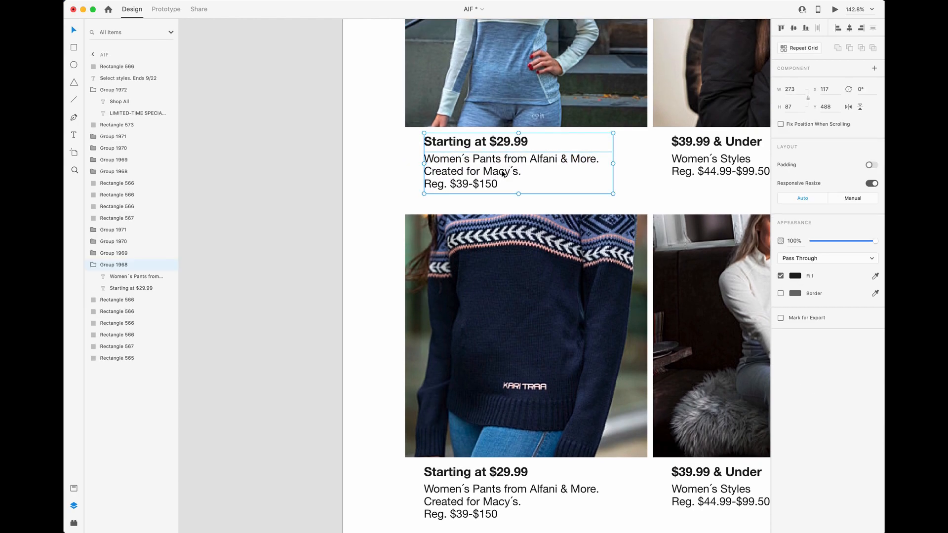
pyautogui.doubleClick(502, 173)
pyautogui.click(326, 178)
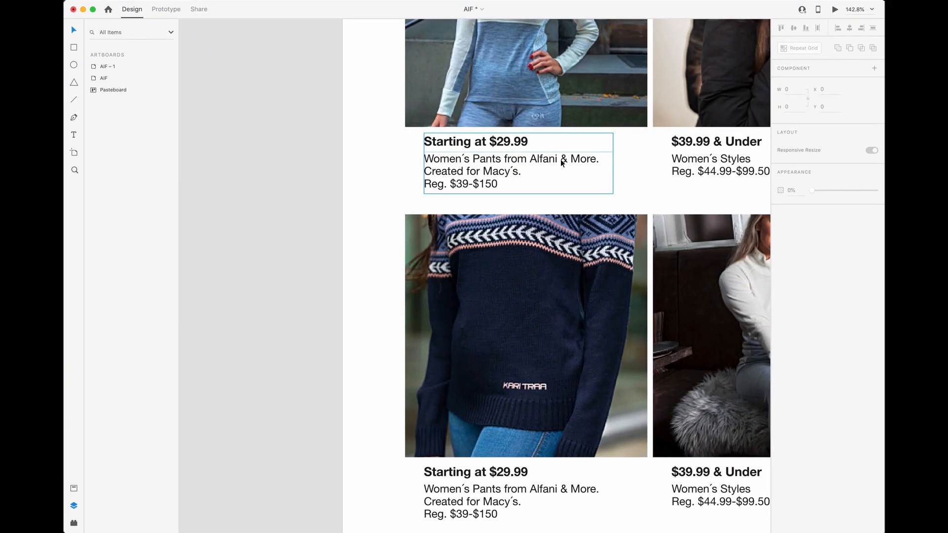
pyautogui.scroll(6, 562, 163)
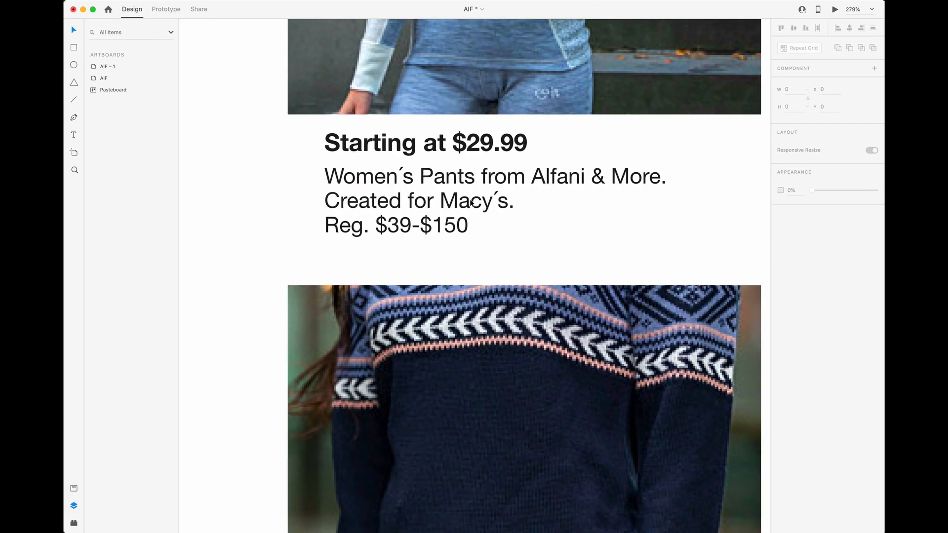
pyautogui.click(477, 196)
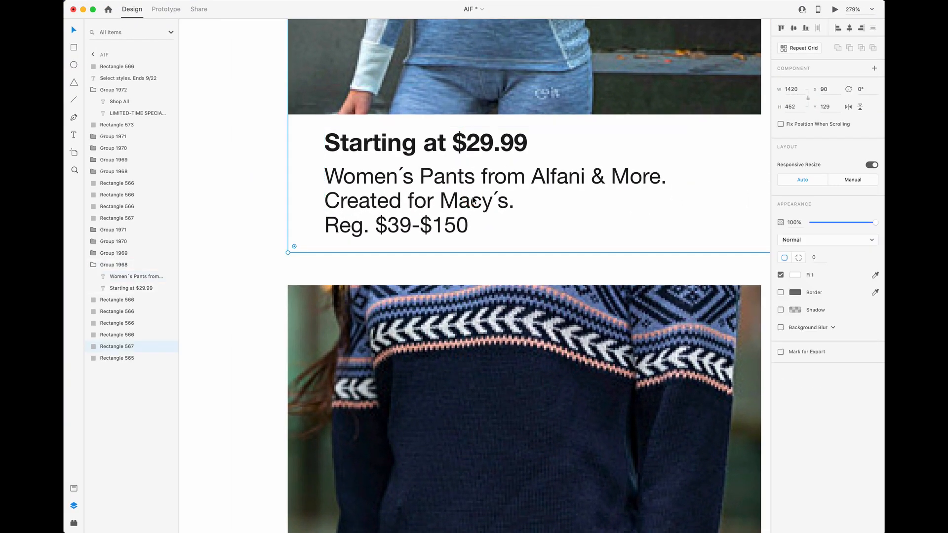
# - Inspect the text properties of the first card's price heading and its spacing above the description
pyautogui.doubleClick(479, 198)
pyautogui.click(521, 152)
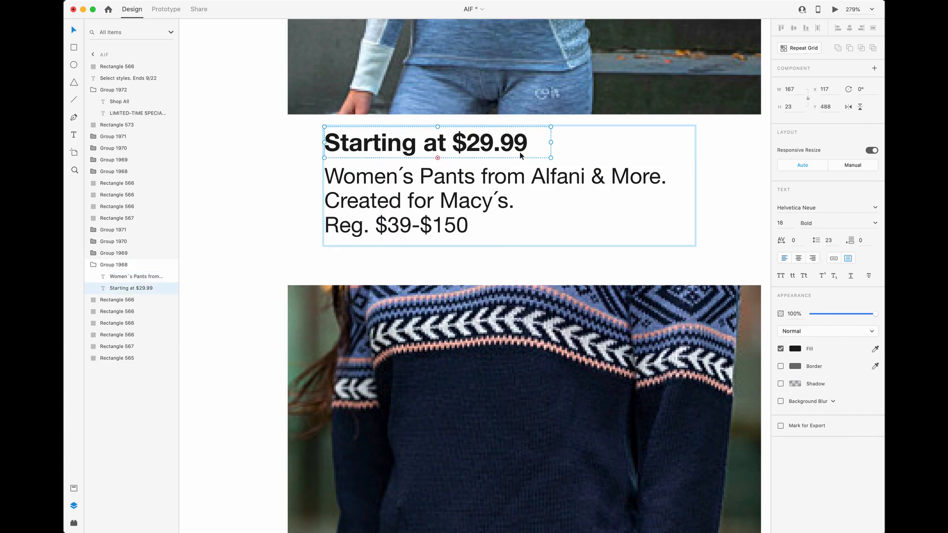
pyautogui.press('Escape')
pyautogui.press('Escape')
pyautogui.scroll(-1, 450, 206)
pyautogui.scroll(-3, 450, 207)
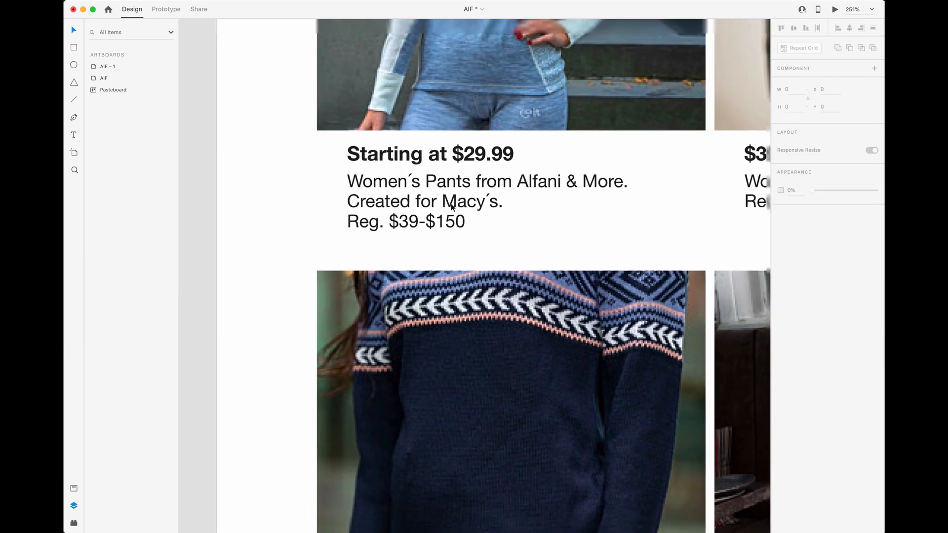
pyautogui.click(462, 203)
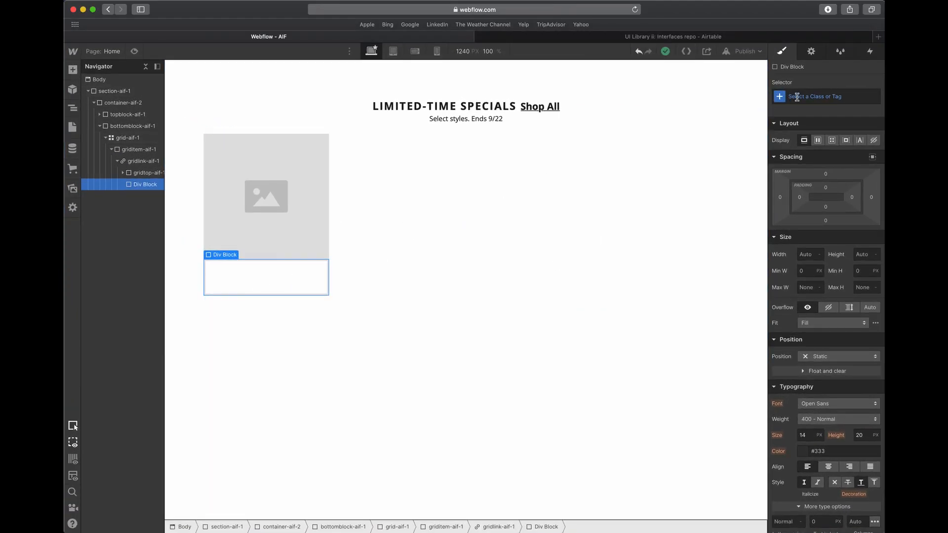
# - Switch back to Webflow and assign the class gridbottom-aif-1 to the empty div block beneath gridtop-aif-1
pyautogui.click(819, 94)
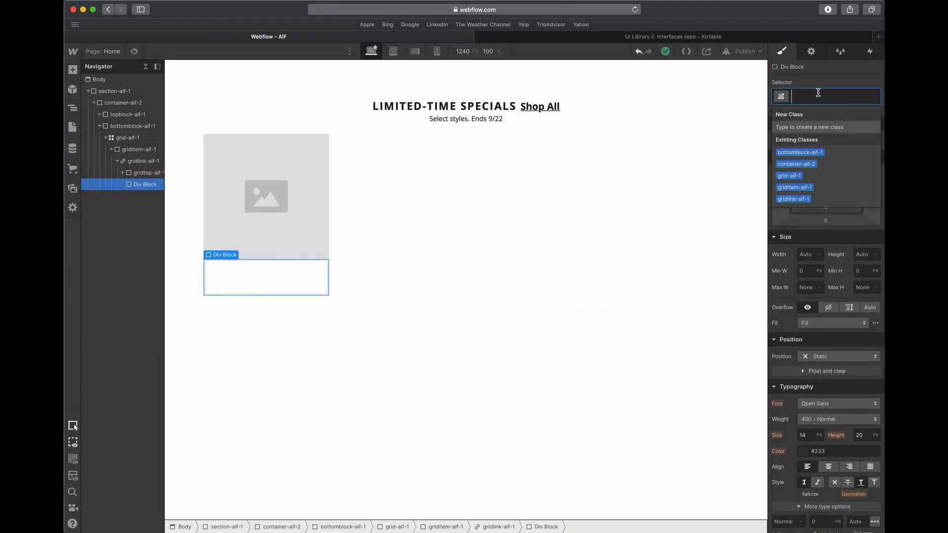
pyautogui.write('grid')
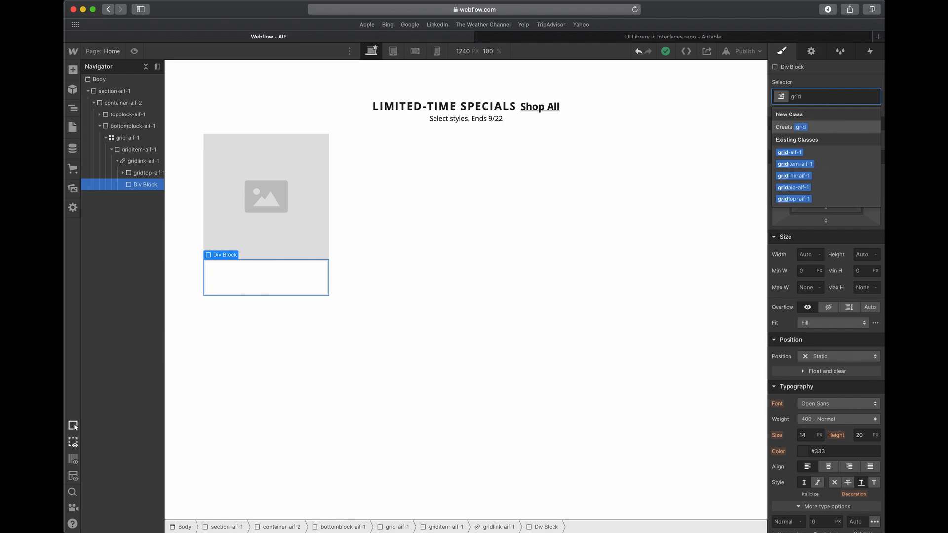
pyautogui.write('bottom-aif-1')
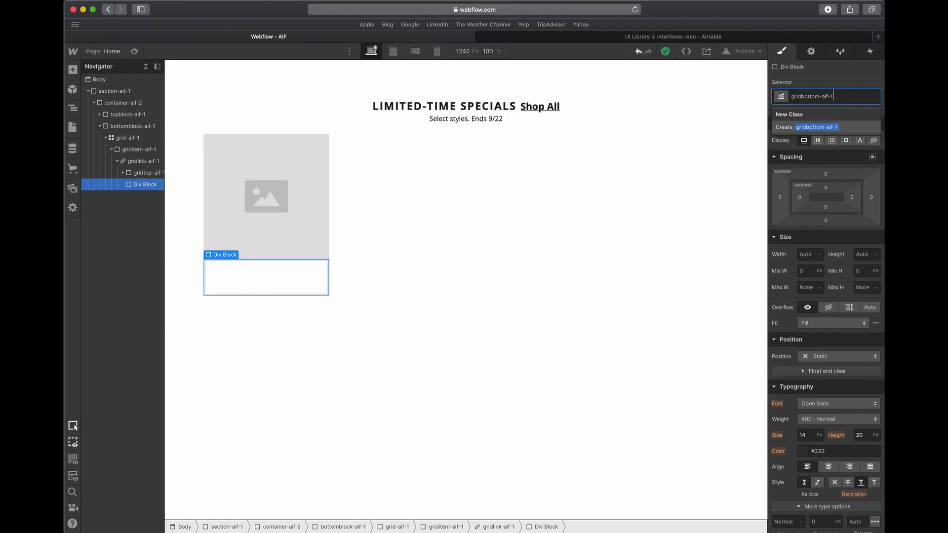
pyautogui.press('Return')
# - Add two stacked div blocks inside gridbottom-aif-1 and enter a class name beginning with gridbottom for the upper one
pyautogui.click(72, 70)
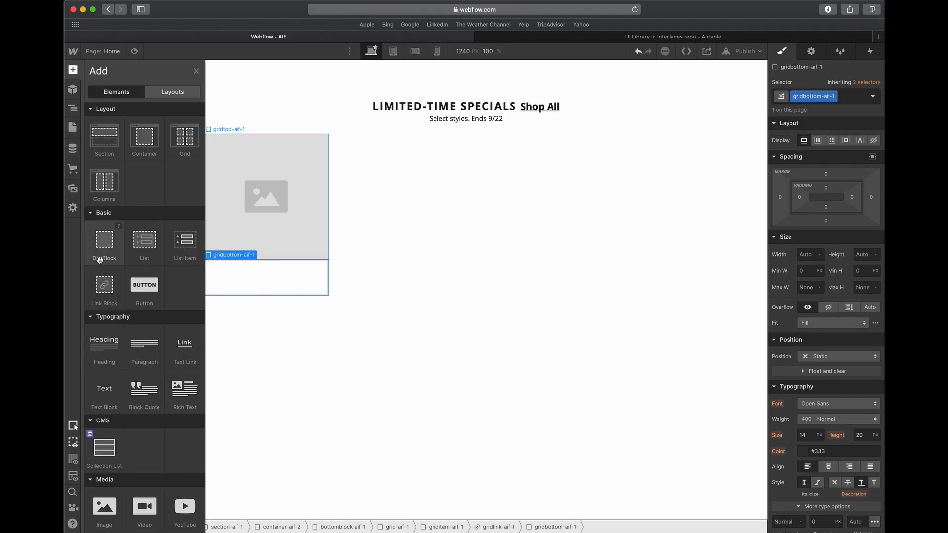
pyautogui.moveTo(95, 247); pyautogui.dragTo(229, 272)
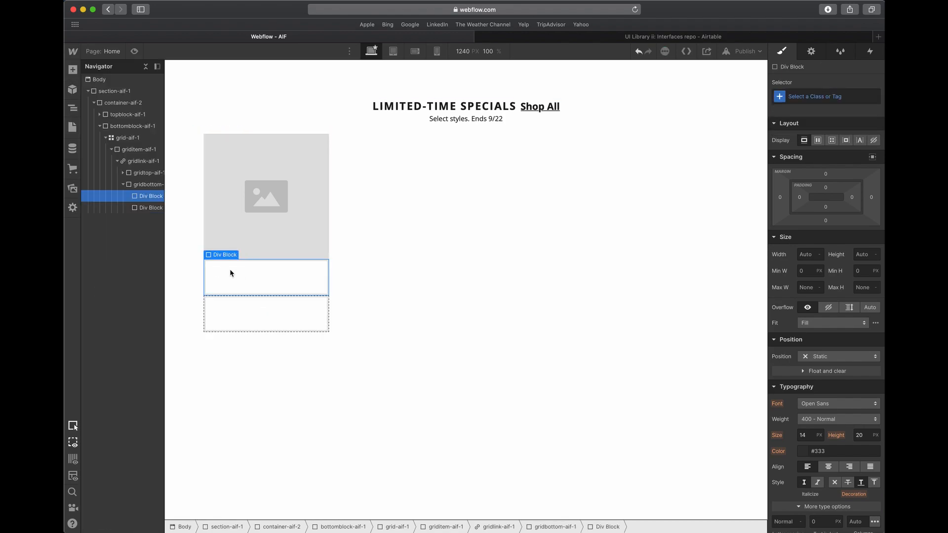
pyautogui.click(836, 97)
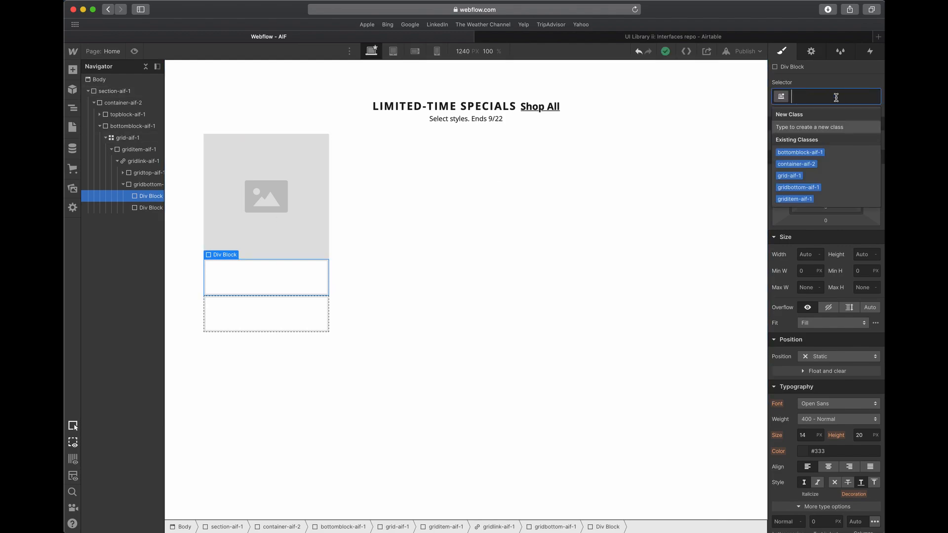
# - Assign the class gridbottomwrapper-aif-1 to the upper div block and gridbottomwrapper-2 to the lower one
pyautogui.write('gridbottomwrapper-aif-1')
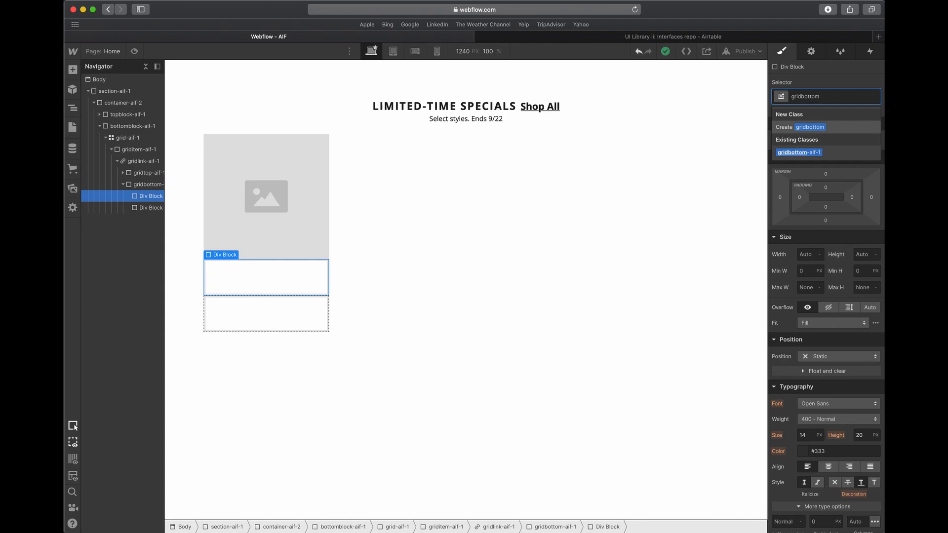
# - Add two stacked div blocks inside gridbottom-aif-1 and enter a class name beginning with gridbottom for the upper one
# - Assign the class gridbottomwrapper-aif-1 to the upper div block and gridbottomwrapper-2 to the lower one
pyautogui.write('wrapper-aif-1')
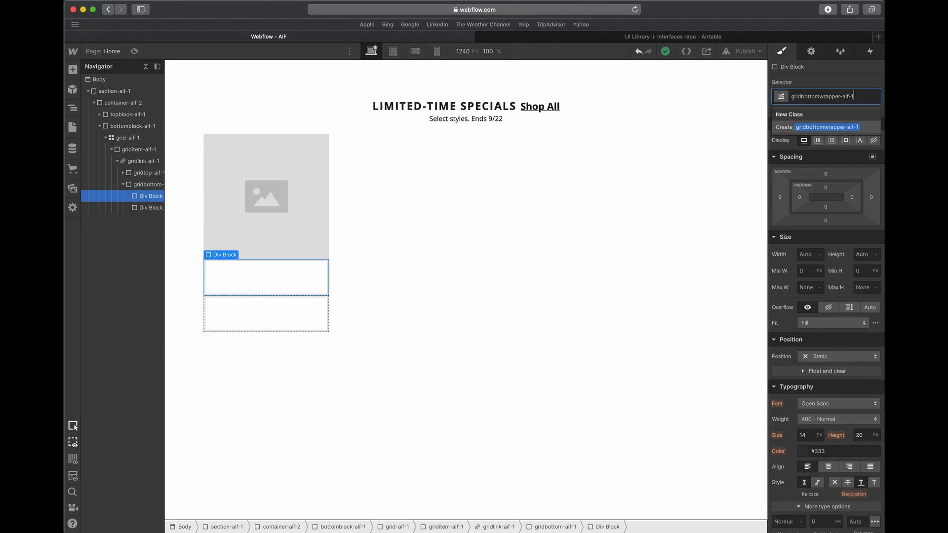
pyautogui.press('Return')
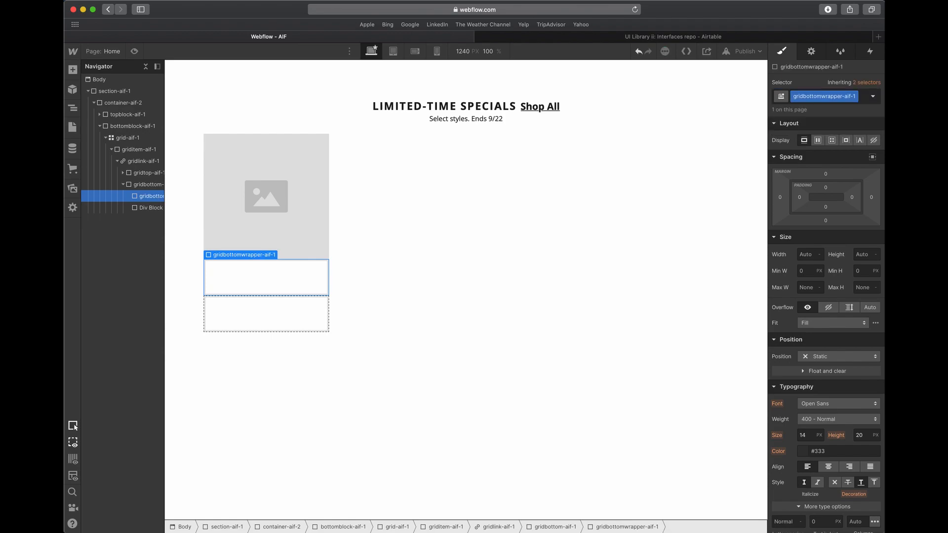
pyautogui.click(246, 310)
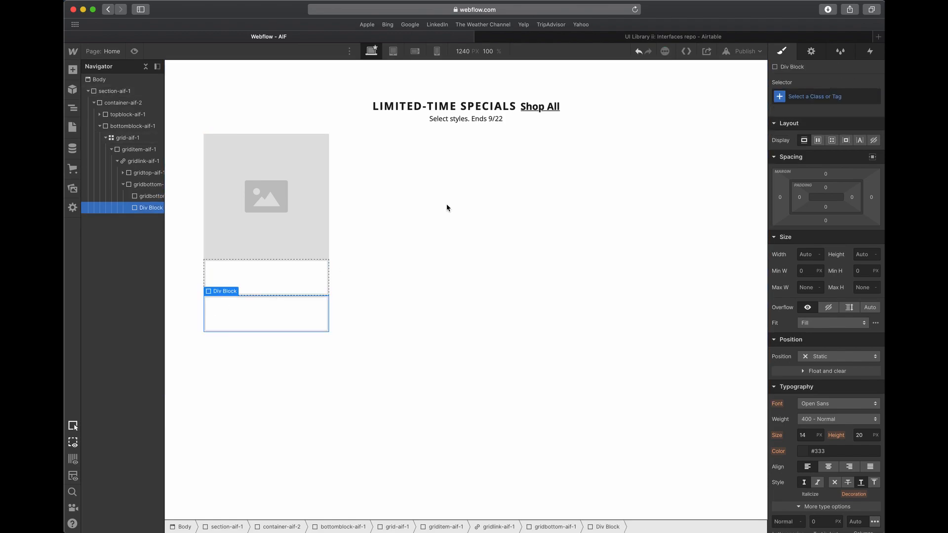
pyautogui.click(820, 96)
pyautogui.write('gridbo')
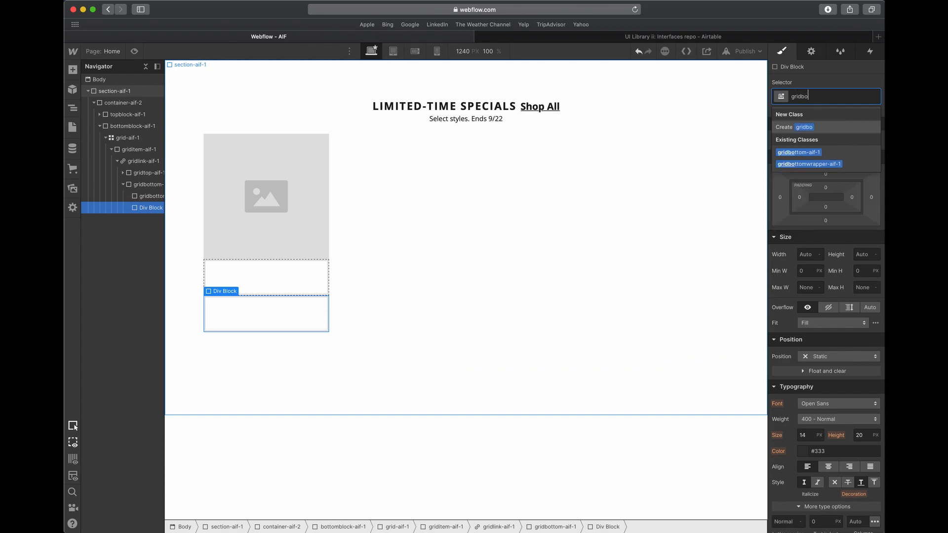
pyautogui.write('ttomwrapper-2')
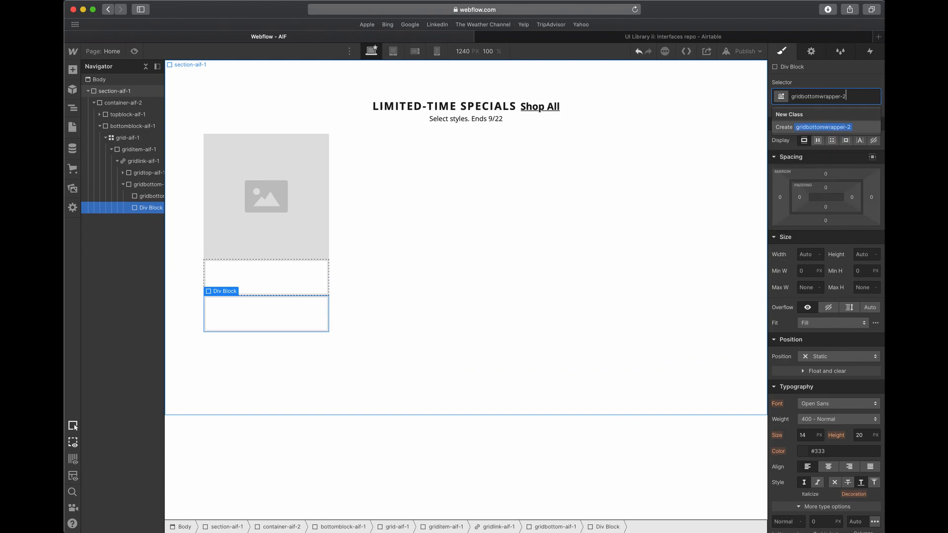
pyautogui.press('Return')
# - Add a text block inside the gridbottomwrapper-aif-1 div block
pyautogui.click(272, 282)
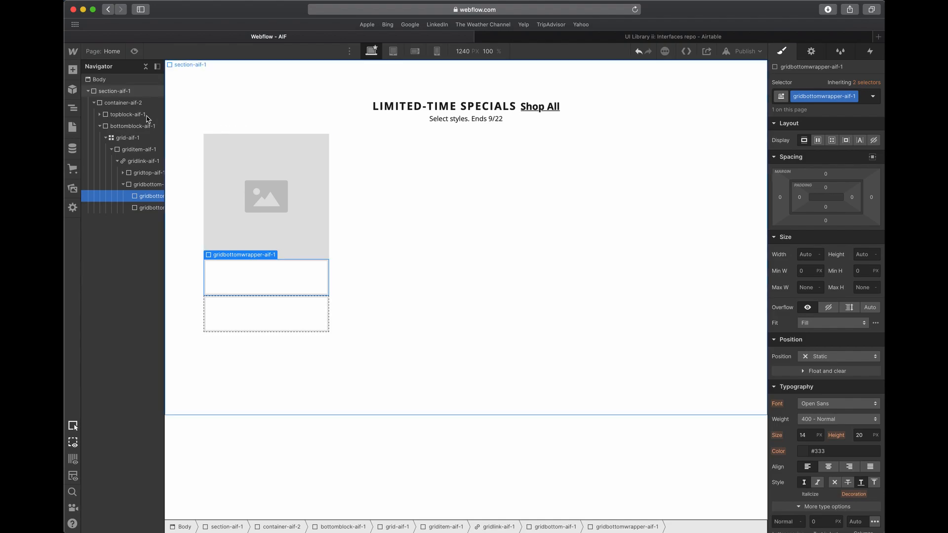
pyautogui.click(73, 69)
pyautogui.moveTo(103, 390); pyautogui.dragTo(287, 252)
# - Switch to Adobe XD, draw a rectangle about 246 by 54 over the first card's description and fill it red
pyautogui.hotkey('ctrl', 'Up')
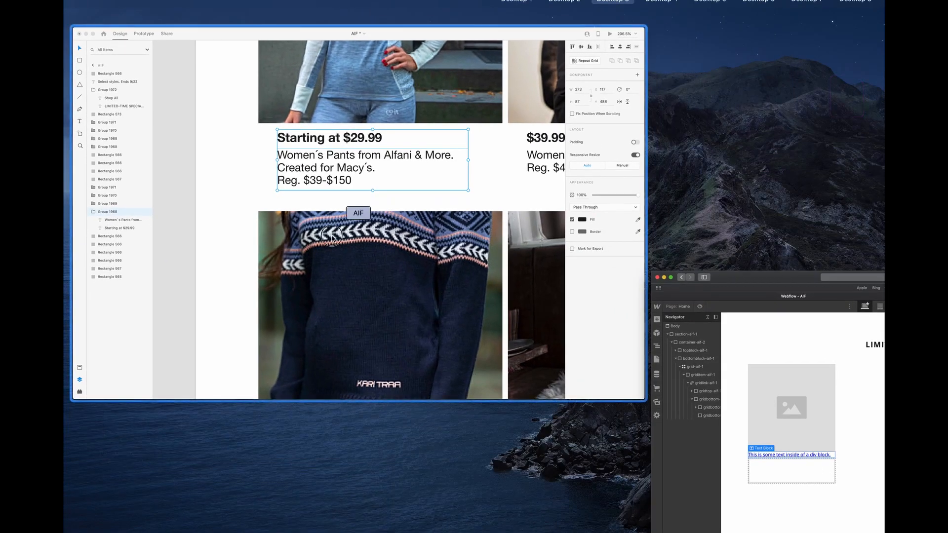
pyautogui.click(375, 234)
pyautogui.click(73, 47)
pyautogui.moveTo(266, 229); pyautogui.dragTo(354, 159)
pyautogui.moveTo(295, 186); pyautogui.dragTo(384, 203)
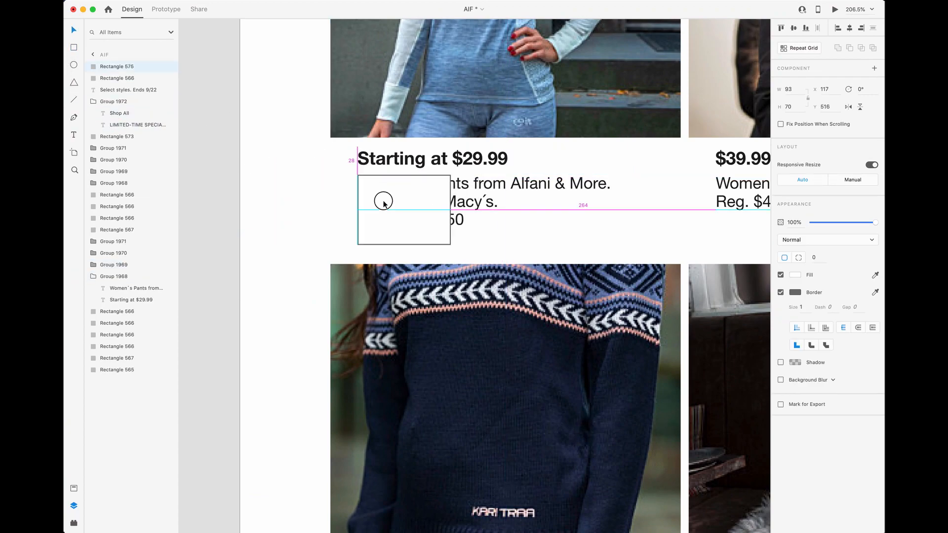
pyautogui.moveTo(449, 243); pyautogui.dragTo(601, 228)
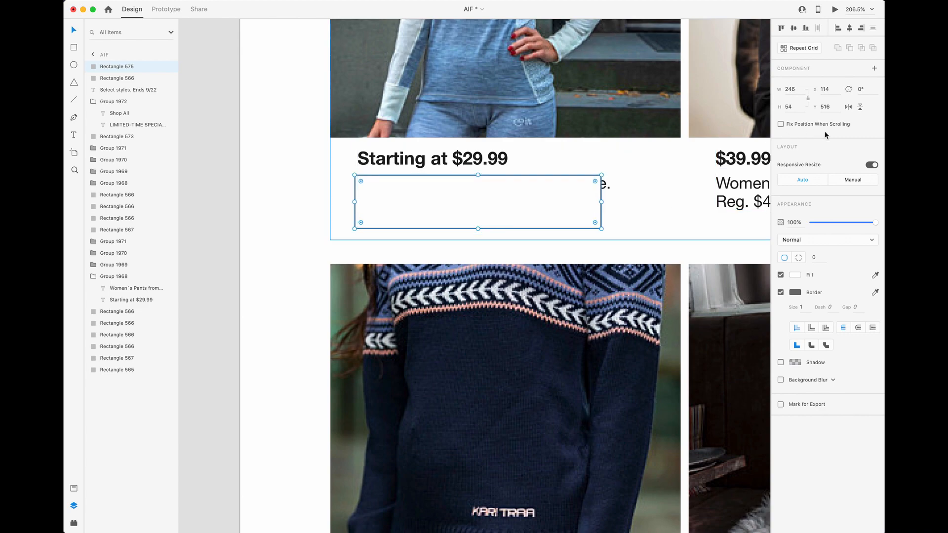
pyautogui.click(795, 274)
pyautogui.click(729, 249)
# - Place a shorter blue copy over the Starting at $29.99 heading, setting its opacity to 30% and the red rectangle's to 34%
pyautogui.click(461, 210)
pyautogui.moveTo(461, 209); pyautogui.dragTo(458, 154)
pyautogui.moveTo(478, 120); pyautogui.dragTo(512, 164)
pyautogui.click(797, 274)
pyautogui.click(764, 260)
pyautogui.press('3')
pyautogui.press('4')
pyautogui.click(507, 216)
pyautogui.press('3')
pyautogui.press('4')
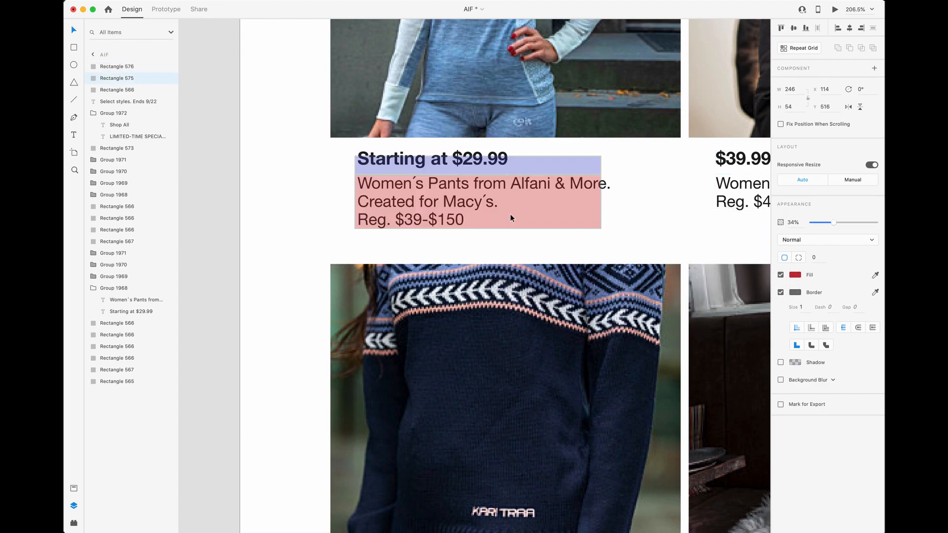
# - Shorten the red overlay to the first two description lines and place a yellow copy over the Reg. $39-$150 line
pyautogui.moveTo(477, 228)
pyautogui.mouseDown()
pyautogui.moveTo(477, 201)
pyautogui.moveTo(474, 219)
pyautogui.mouseUp()
pyautogui.click(477, 196)
pyautogui.moveTo(478, 201); pyautogui.dragTo(478, 205)
pyautogui.click(520, 226)
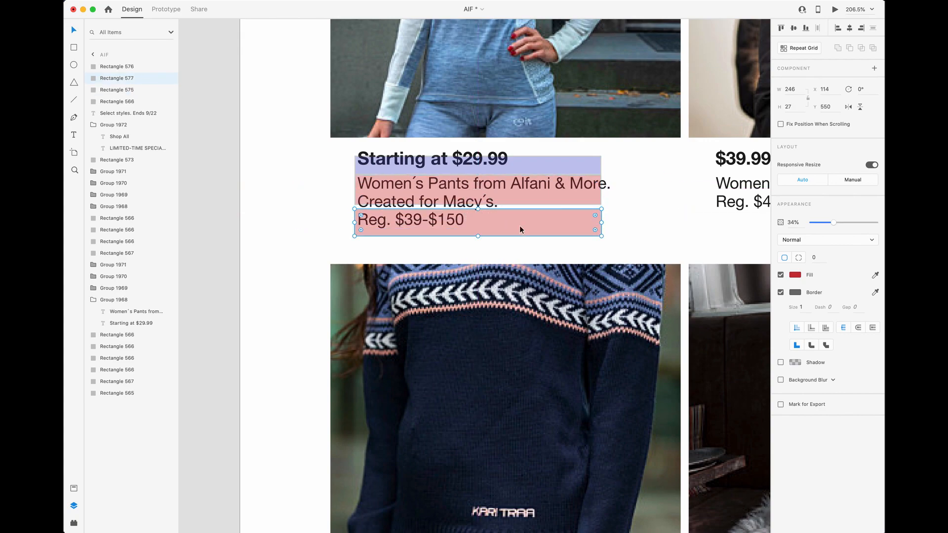
pyautogui.click(796, 273)
pyautogui.click(763, 236)
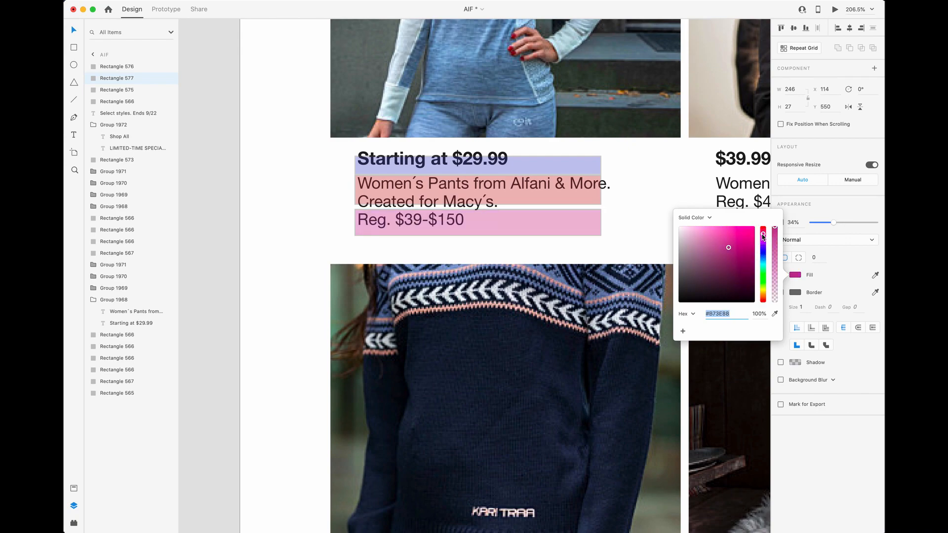
pyautogui.moveTo(763, 275); pyautogui.dragTo(763, 291)
pyautogui.click(317, 211)
# - Move the blue overlay up to Y 493, over the price heading
pyautogui.click(436, 173)
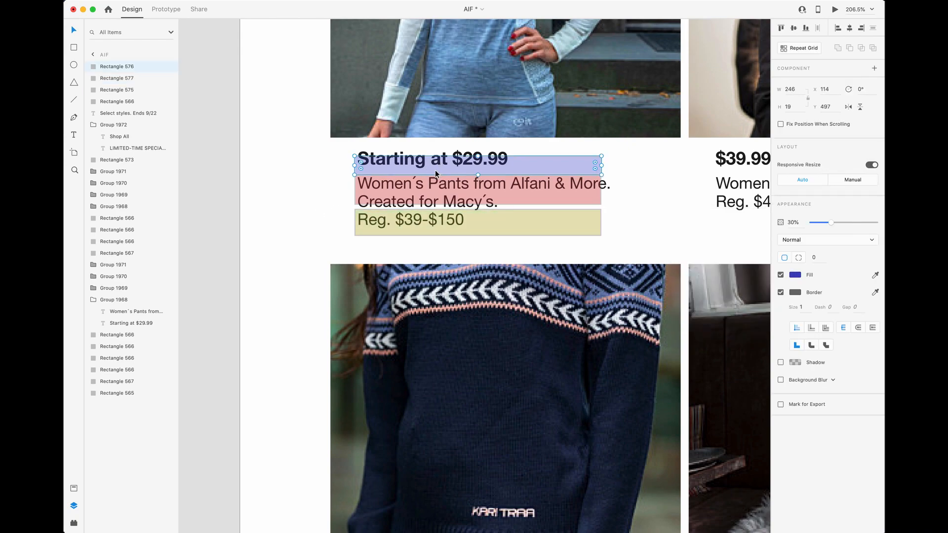
pyautogui.moveTo(448, 165); pyautogui.dragTo(448, 161)
pyautogui.click(449, 189)
pyautogui.click(450, 219)
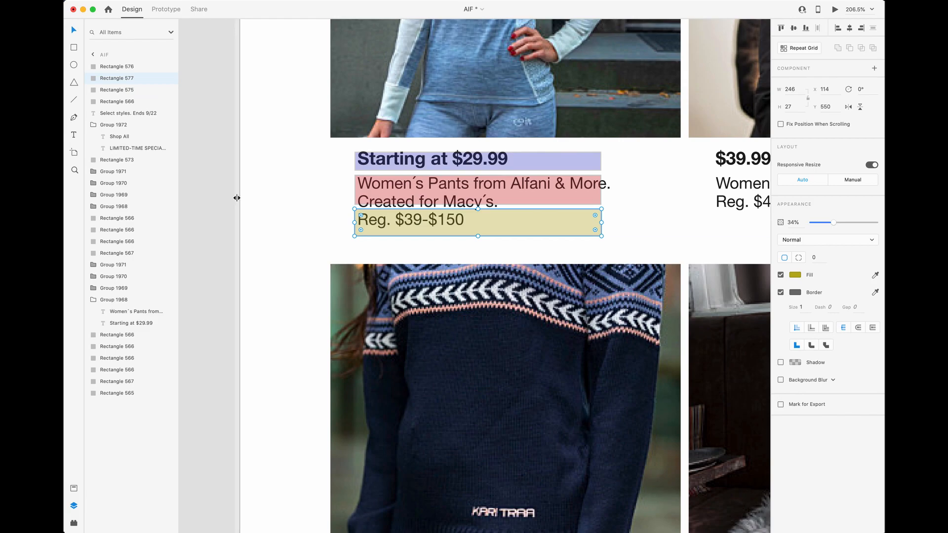
# - Switch back to Webflow and duplicate the gridbottomwrapper-2 div block
pyautogui.hotkey('ctrl', 'Up')
pyautogui.click(234, 202)
pyautogui.click(262, 281)
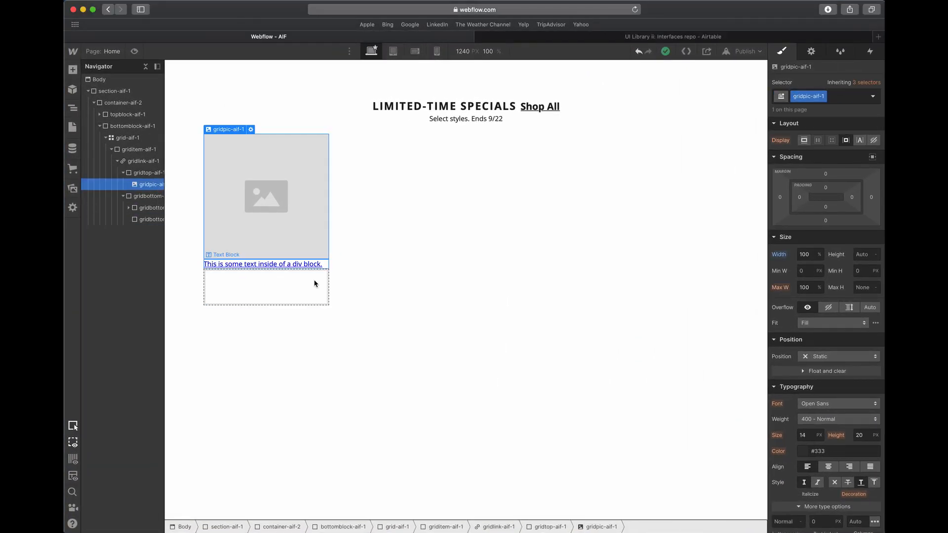
pyautogui.click(318, 267)
pyautogui.click(151, 230)
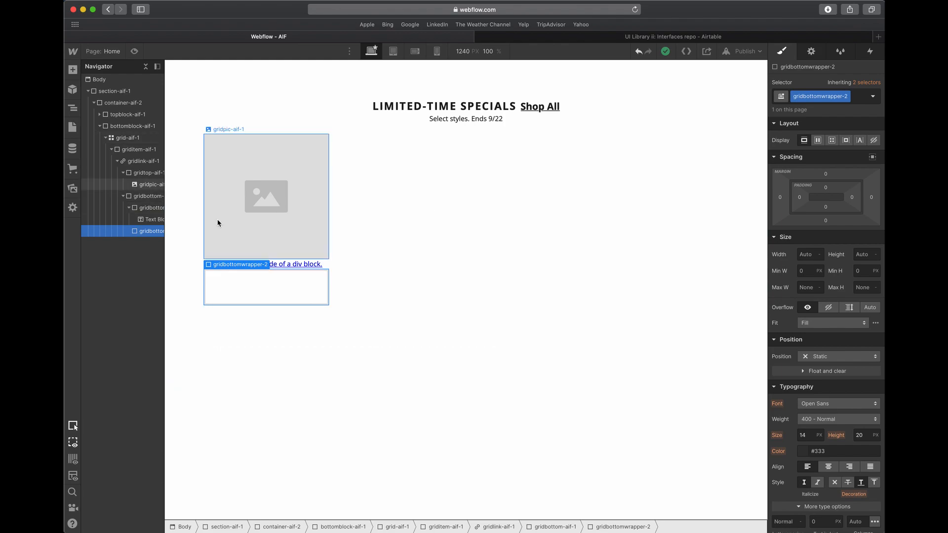
pyautogui.press('super+d')
# - Duplicate the class on the copied div block and rename it gridbottomwrapper-3
pyautogui.click(847, 96)
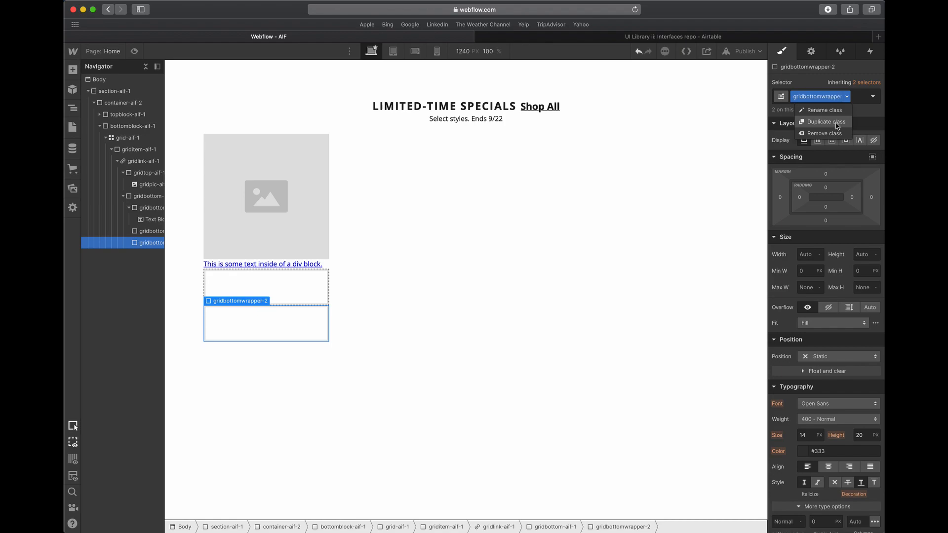
pyautogui.click(838, 123)
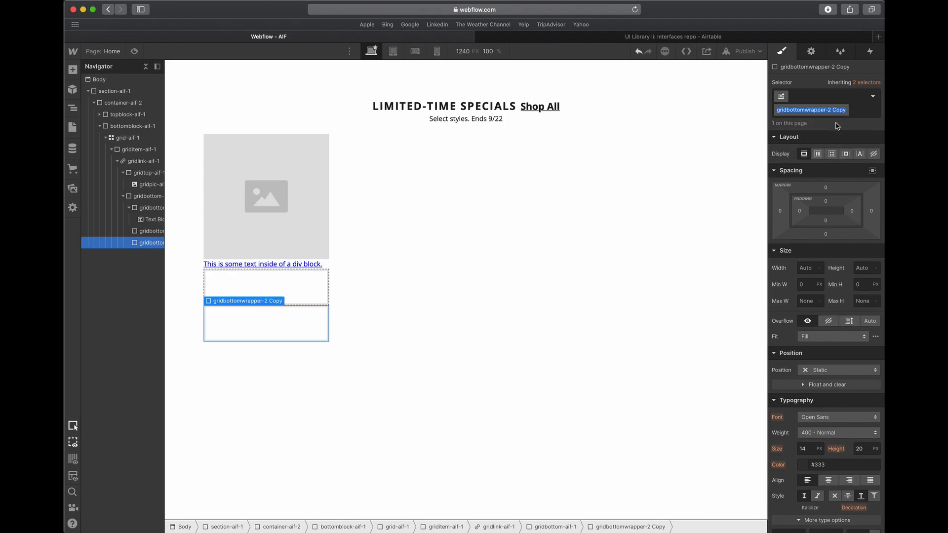
pyautogui.press('Right')
pyautogui.press('BackSpace')
pyautogui.press('BackSpace')
pyautogui.press('BackSpace')
pyautogui.press('BackSpace')
pyautogui.press('BackSpace')
pyautogui.press('BackSpace')
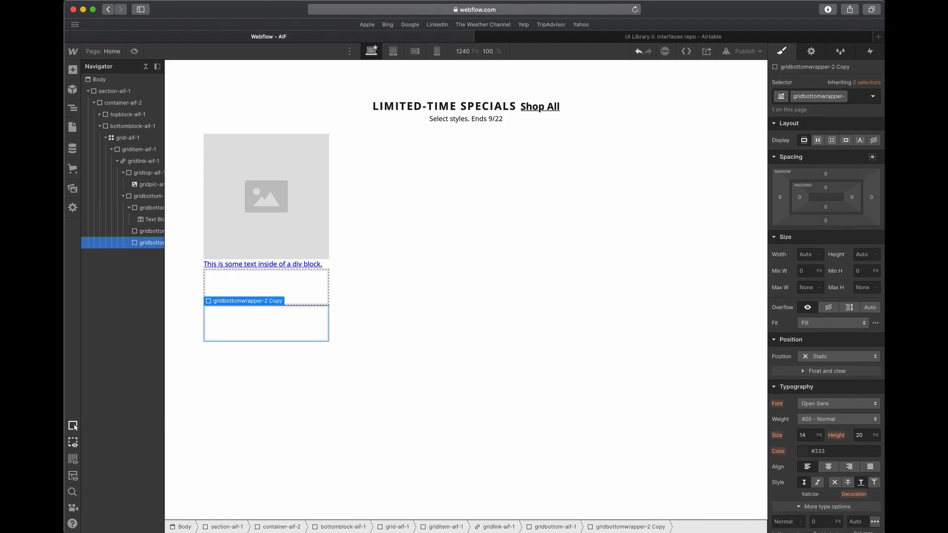
pyautogui.press('Return')
pyautogui.click(639, 194)
# - Copy the text block from gridbottomwrapper-aif-1 into both gridbottomwrapper-2 and gridbottomwrapper-3
pyautogui.click(287, 288)
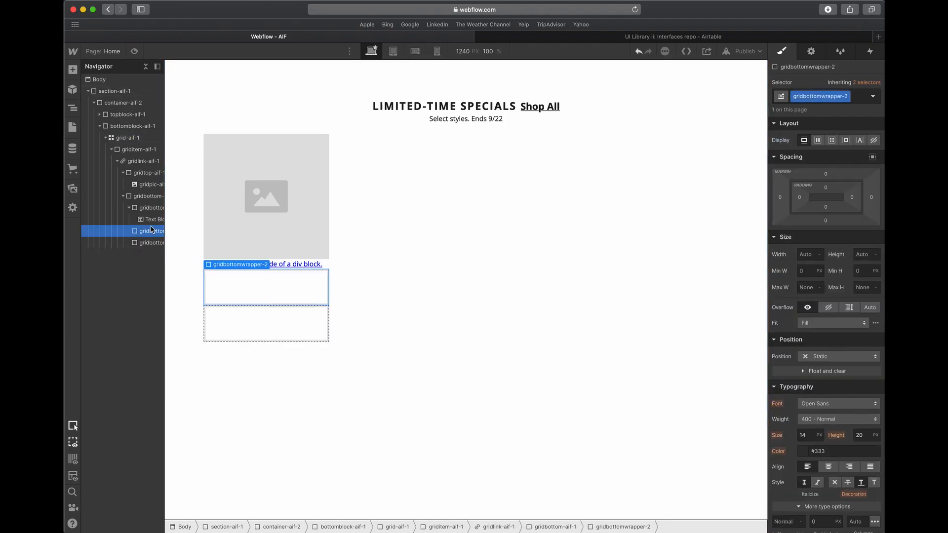
pyautogui.click(140, 210)
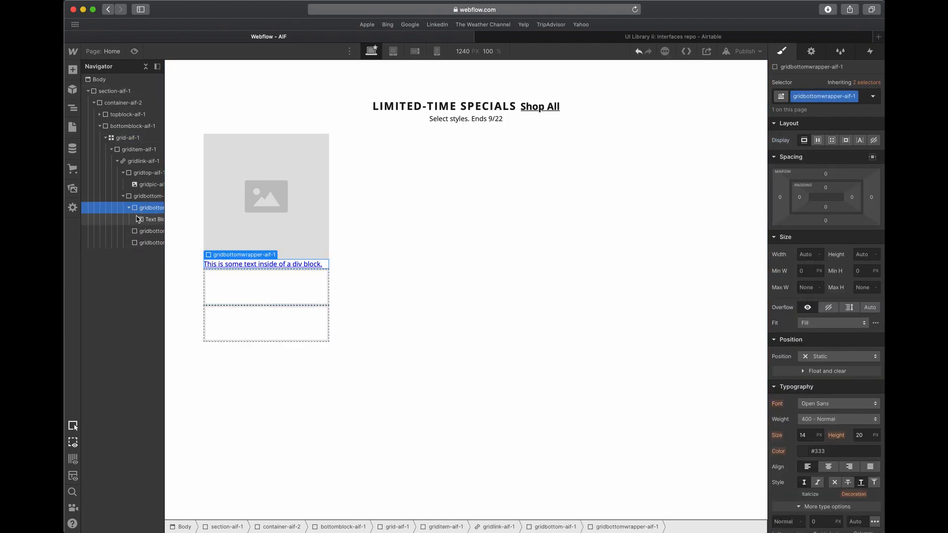
pyautogui.click(138, 219)
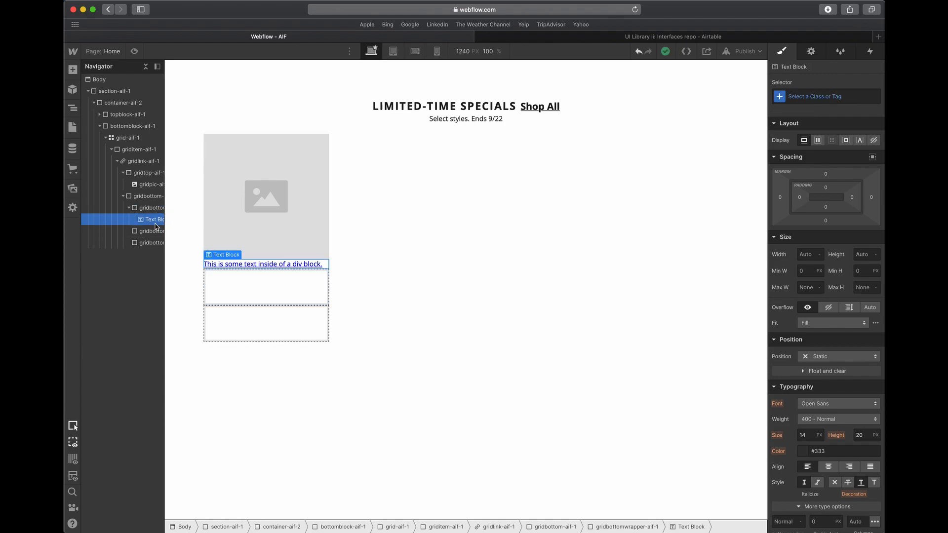
pyautogui.click(299, 294)
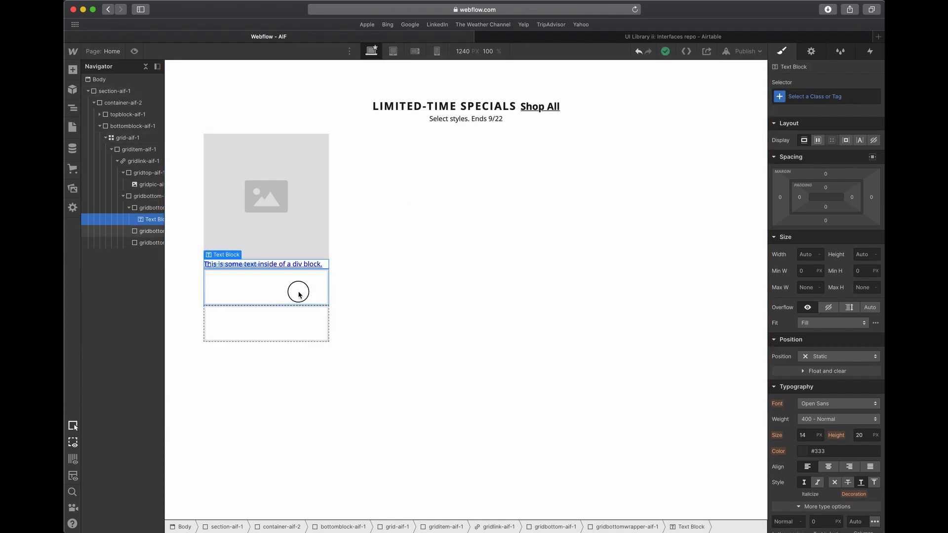
pyautogui.press('super+v')
pyautogui.click(272, 313)
pyautogui.press('super+v')
# - Compare the heading and description overlays in Adobe XD, and return to Webflow to begin a class for the first text block
pyautogui.click(290, 267)
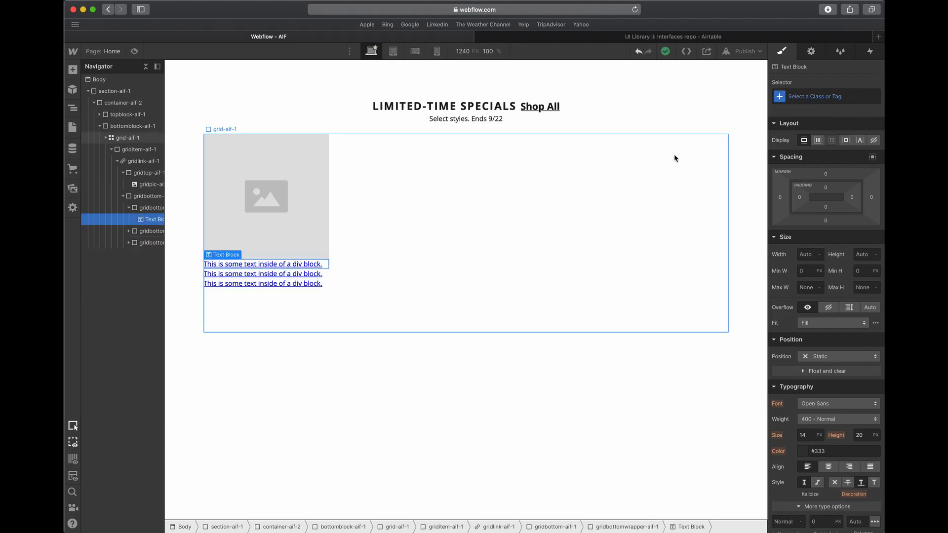
pyautogui.click(817, 92)
pyautogui.click(245, 269)
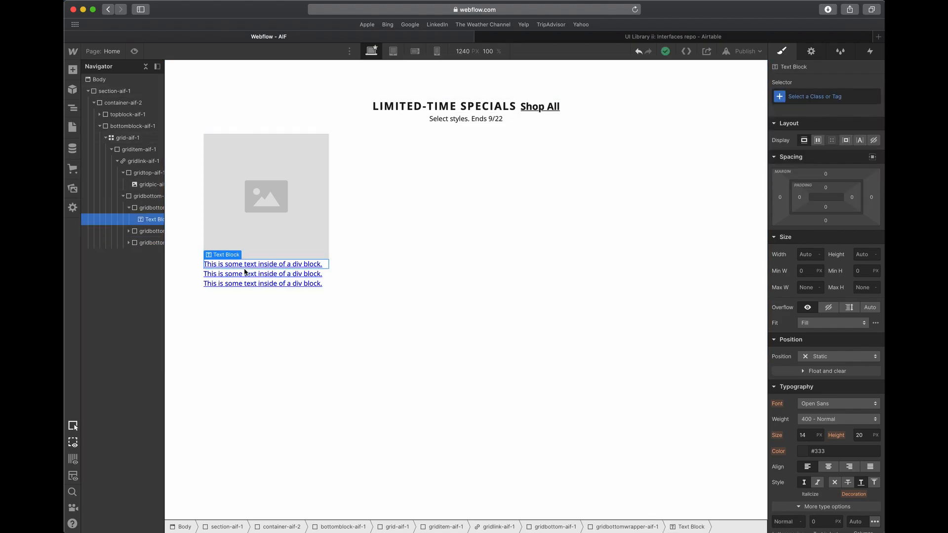
pyautogui.click(245, 273)
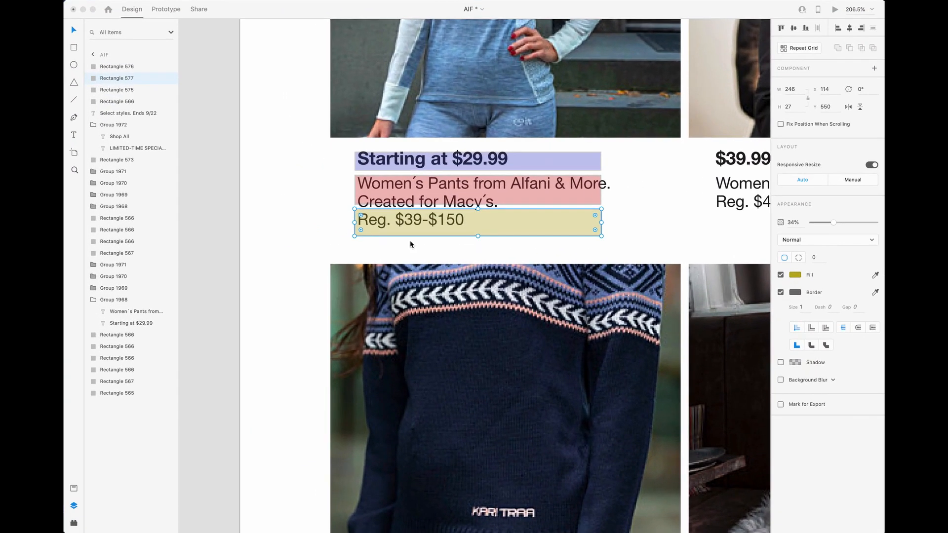
pyautogui.click(461, 180)
pyautogui.keyDown('shift'); pyautogui.click(489, 161); pyautogui.keyUp('shift')
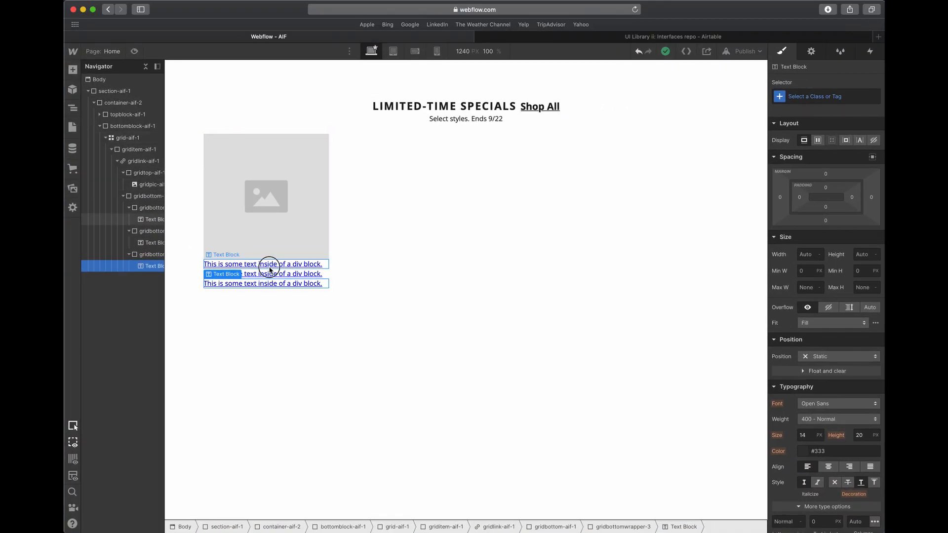
pyautogui.click(261, 264)
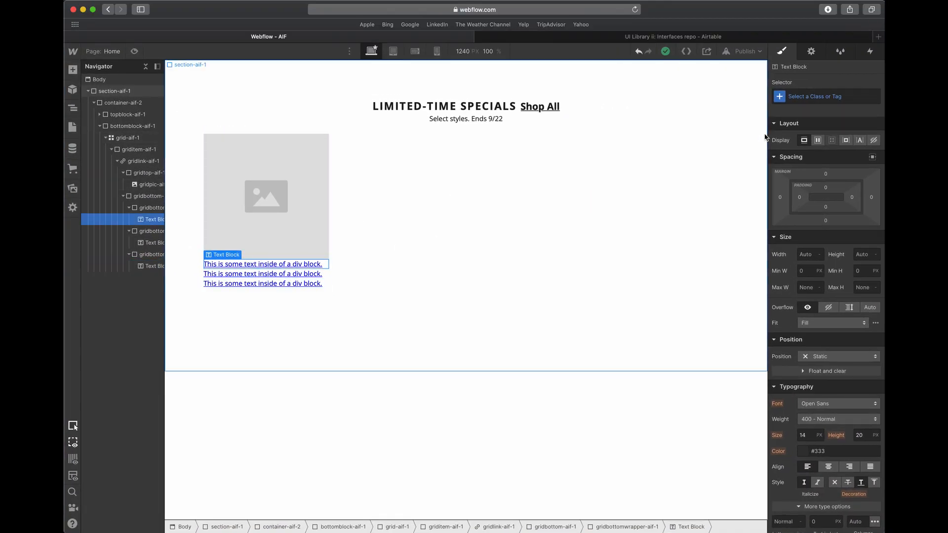
pyautogui.click(815, 96)
pyautogui.write('grid')
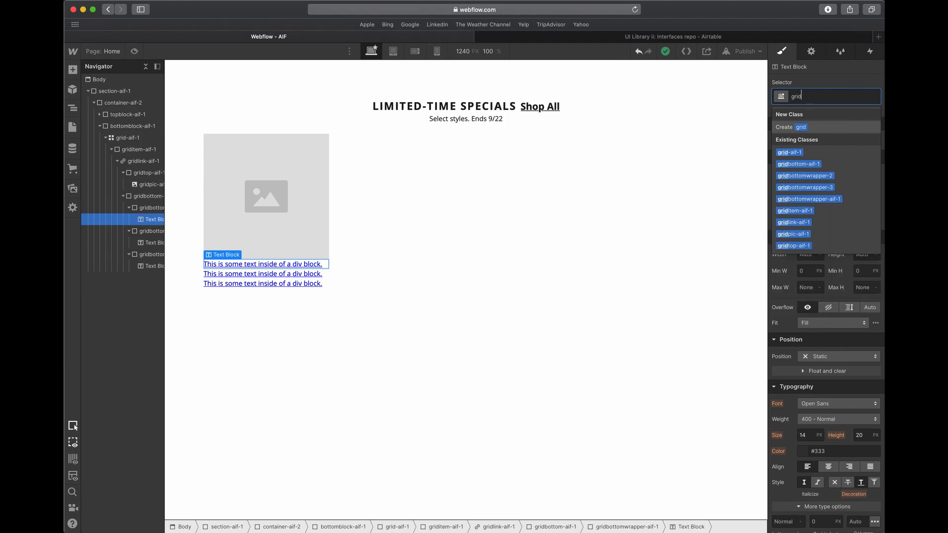
pyautogui.write('item')
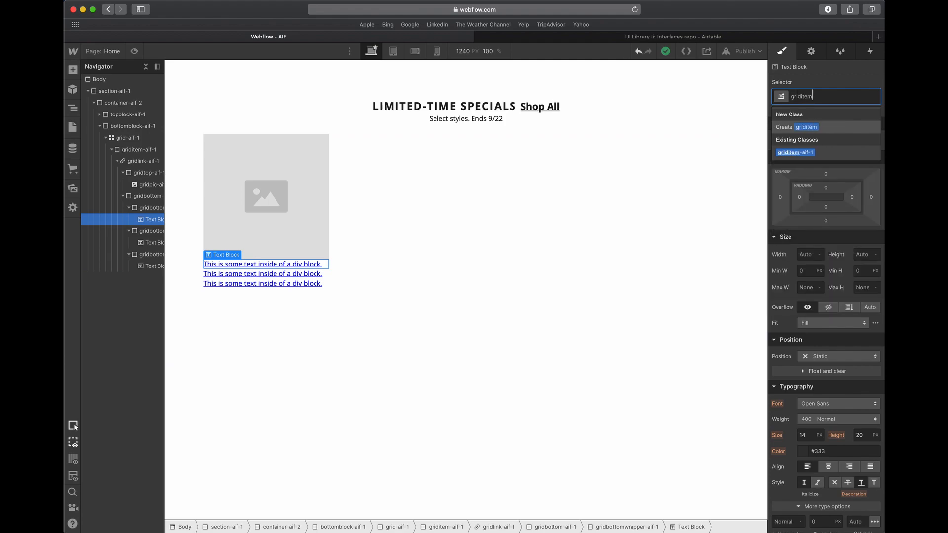
pyautogui.write('text-')
pyautogui.press('BackSpace')
pyautogui.press('BackSpace')
pyautogui.press('BackSpace')
pyautogui.press('BackSpace')
pyautogui.press('BackSpace')
pyautogui.press('BackSpace')
pyautogui.press('BackSpace')
pyautogui.press('BackSpace')
pyautogui.press('BackSpace')
pyautogui.press('BackSpace')
pyautogui.press('BackSpace')
pyautogui.press('BackSpace')
pyautogui.press('BackSpace')
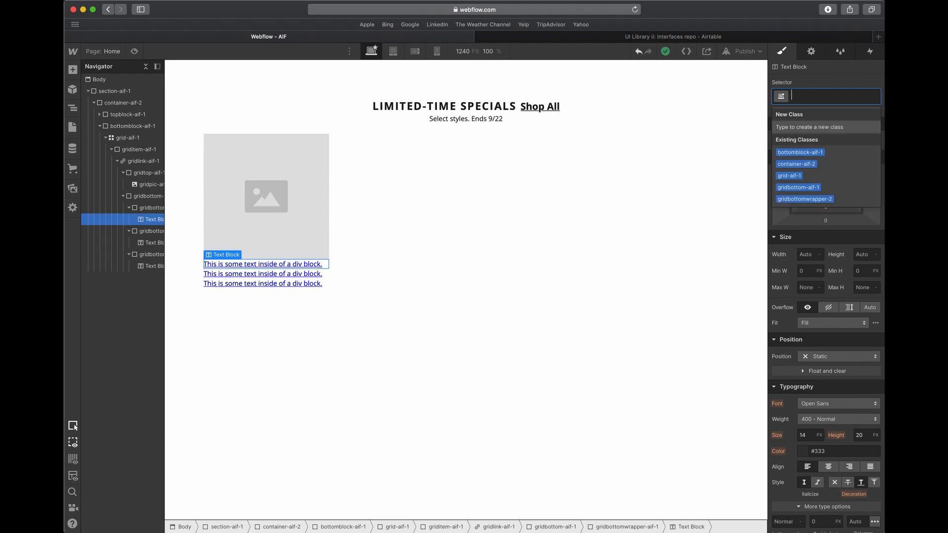
# - Assign the class griditemheading-aif-1 to the first text block
pyautogui.write('grid')
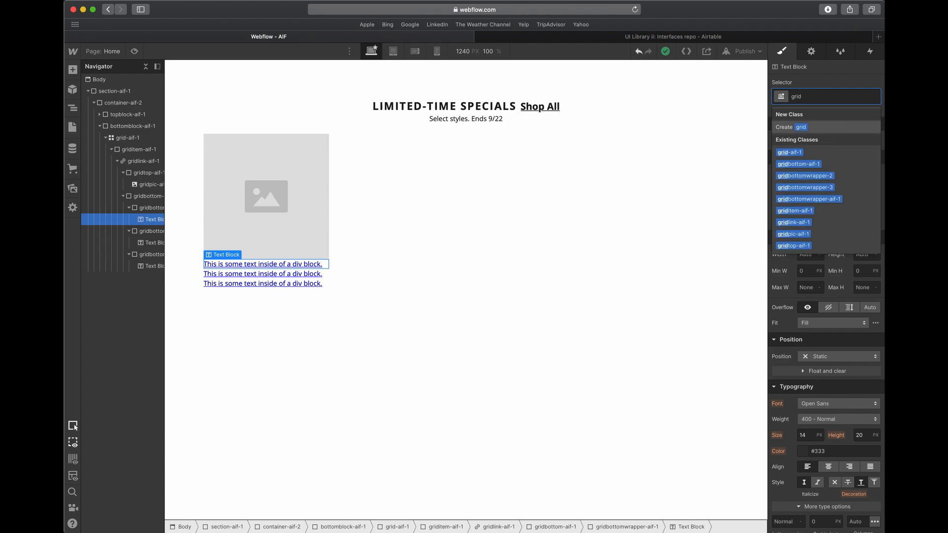
pyautogui.write('item')
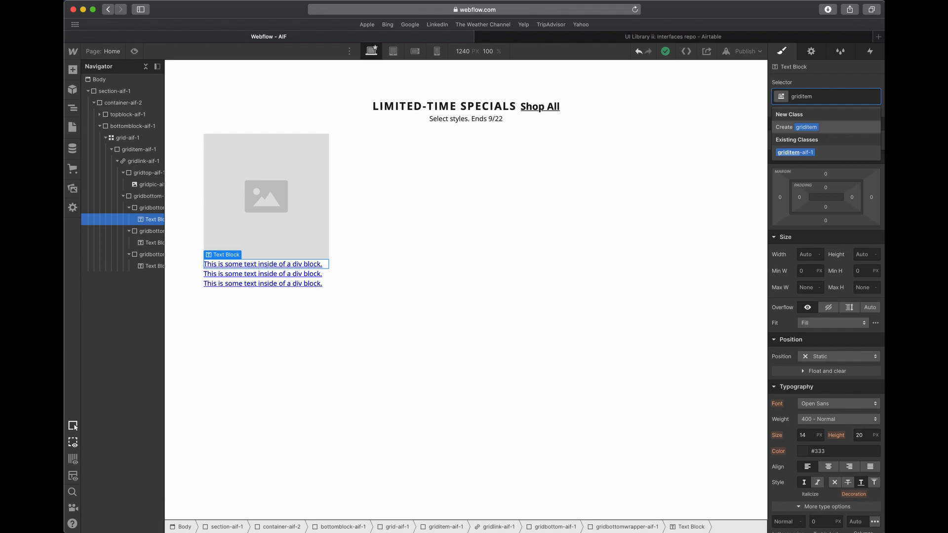
pyautogui.write('heading-aif-')
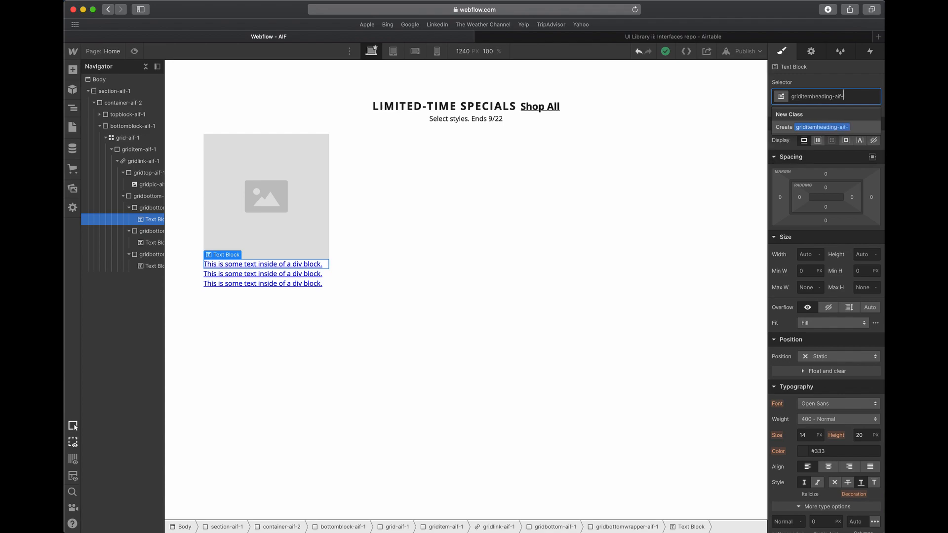
pyautogui.write('1')
pyautogui.press('Return')
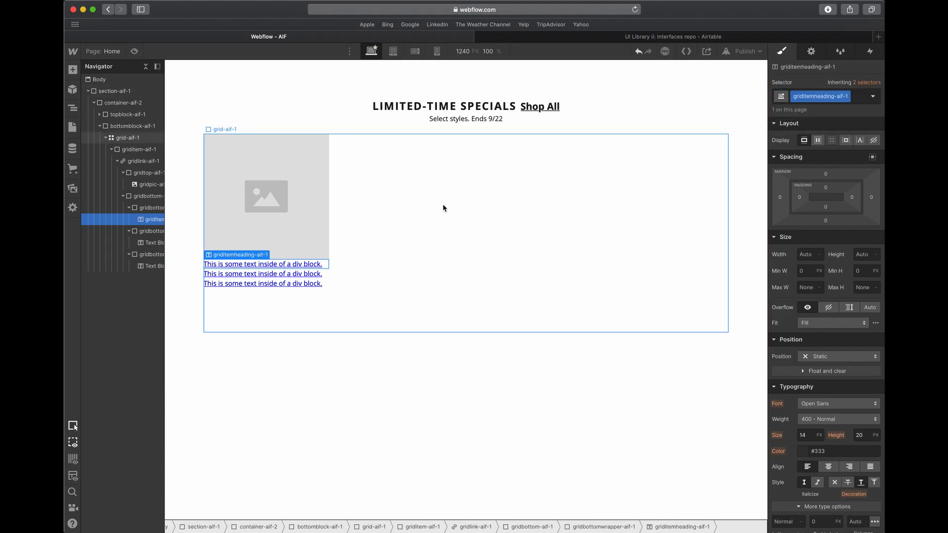
# - Switch to Adobe XD and delete the overlay rectangles covering the first card's heading and price line
pyautogui.hotkey('ctrl', 'Right')
pyautogui.hscroll(3, 704, 167)
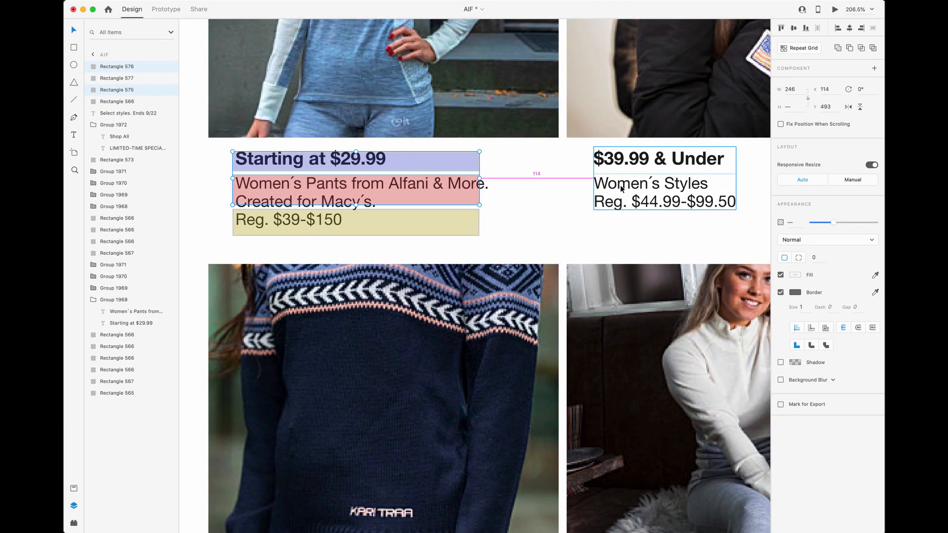
pyautogui.scroll(1, 623, 186)
pyautogui.click(360, 188)
pyautogui.press('BackSpace')
# - Copy the heading "Starting at $29.99" from Adobe XD and paste it over the text of the first text block in Webflow
pyautogui.click(346, 159)
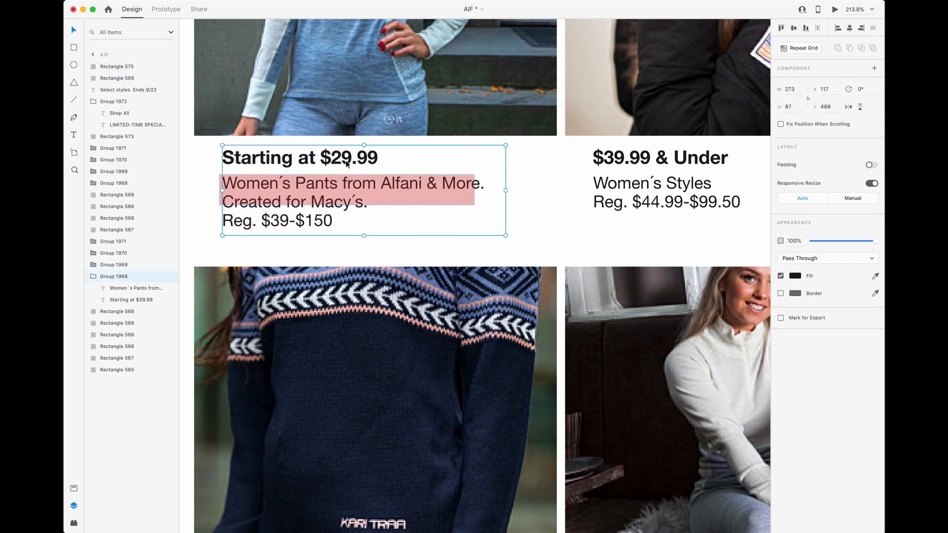
pyautogui.doubleClick(346, 159)
pyautogui.press('super+c')
pyautogui.hotkey('ctrl', 'Left')
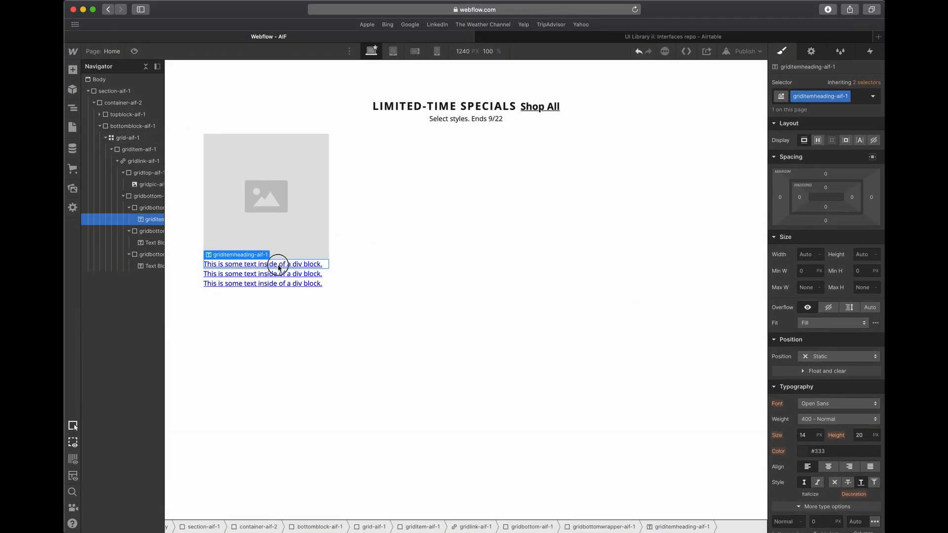
pyautogui.tripleClick(278, 265)
pyautogui.press('super+v')
pyautogui.press('Escape')
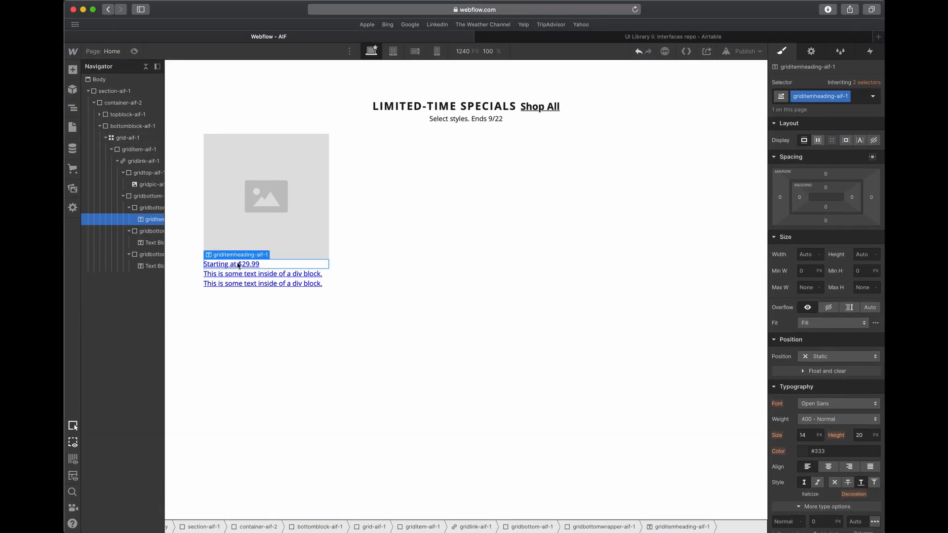
# - Check the heading's font size in Adobe XD and set griditemheading-aif-1 to 18 px with a 1.3em line height in Webflow
pyautogui.hotkey('ctrl', 'Right')
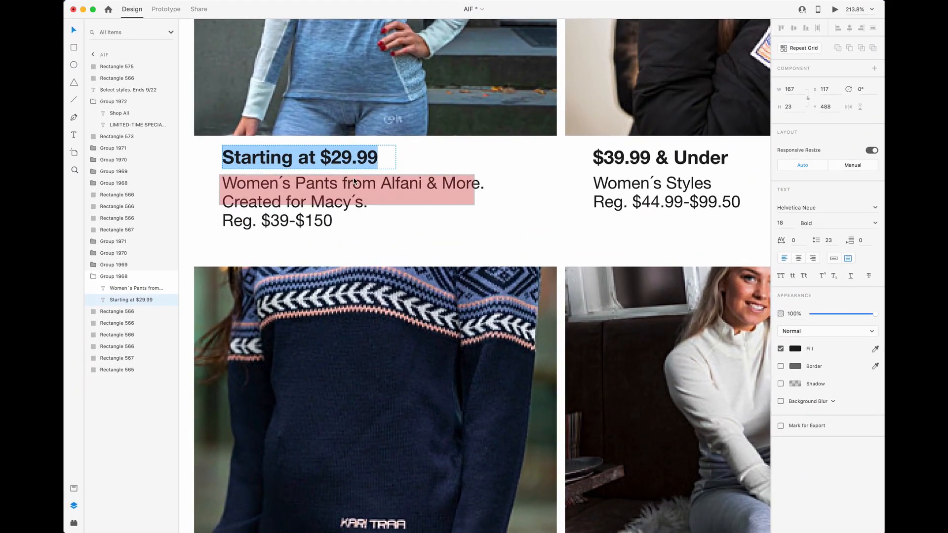
pyautogui.press('Escape')
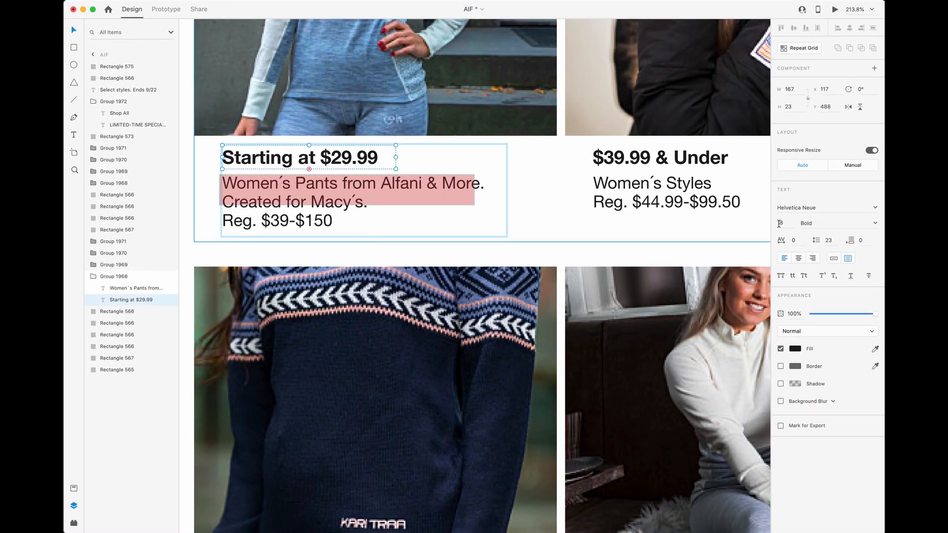
pyautogui.hotkey('ctrl', 'Left')
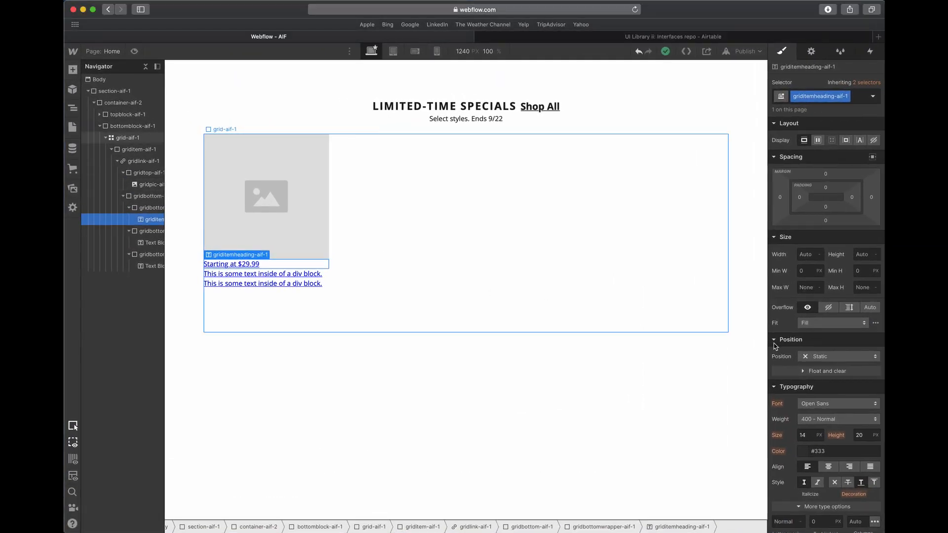
pyautogui.doubleClick(807, 435)
pyautogui.write('18')
pyautogui.press('Tab')
pyautogui.press('Tab')
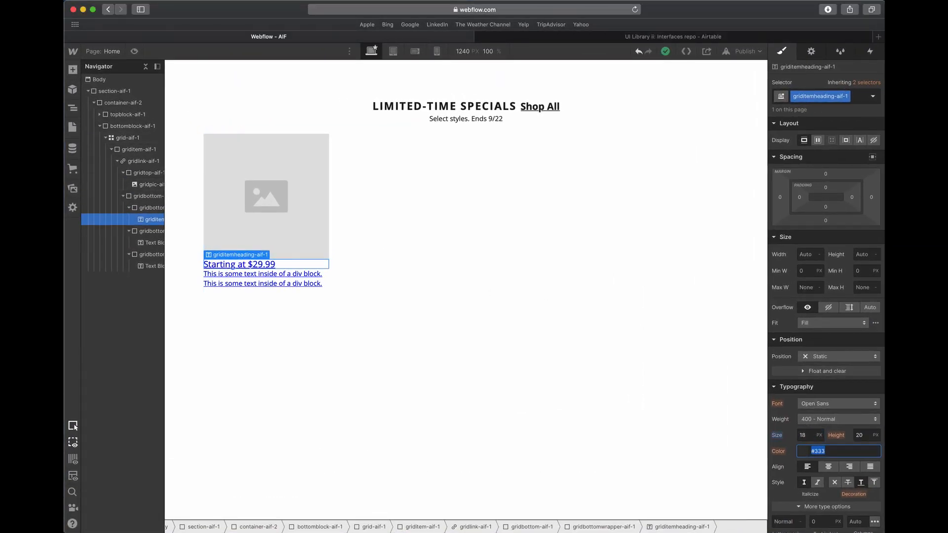
pyautogui.doubleClick(864, 437)
pyautogui.write('1.')
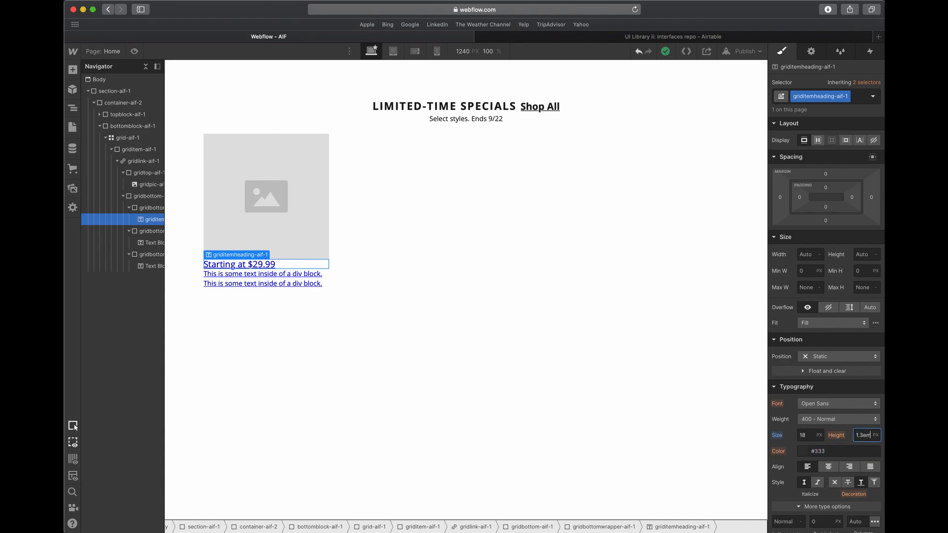
pyautogui.write('3em')
pyautogui.press('Tab')
# - Set the heading's text color to the black swatch and its weight to 700 - Bold, comparing with the Adobe XD design
pyautogui.click(802, 452)
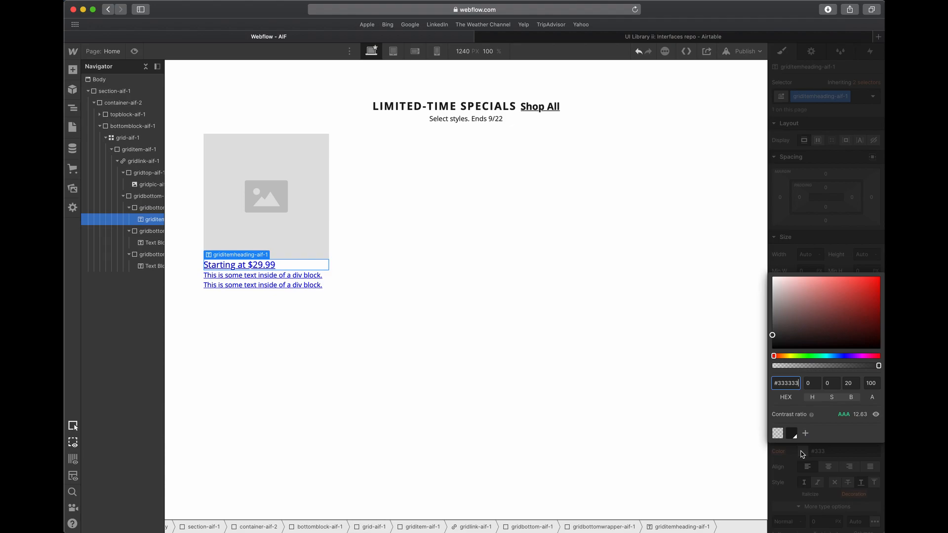
pyautogui.click(793, 435)
pyautogui.click(829, 238)
pyautogui.click(409, 212)
pyautogui.hotkey('ctrl', 'Up')
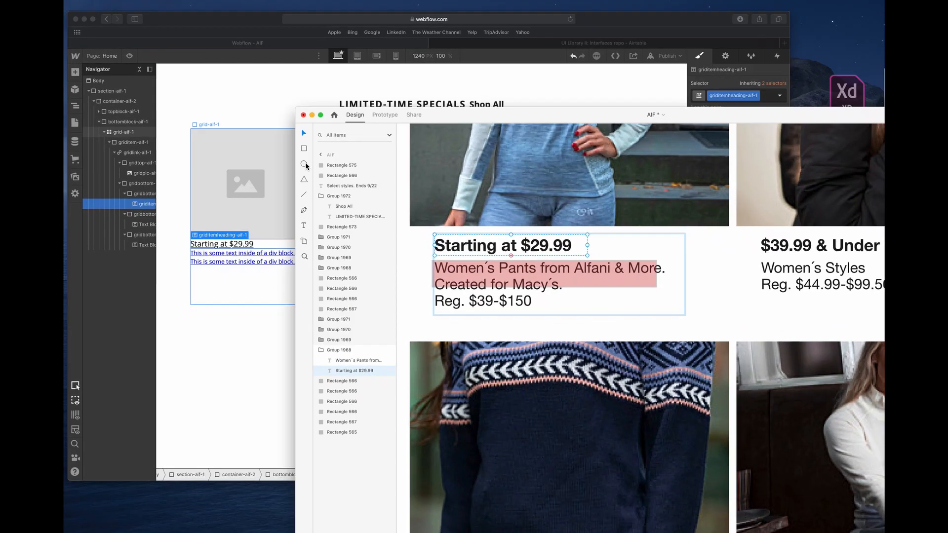
pyautogui.click(437, 218)
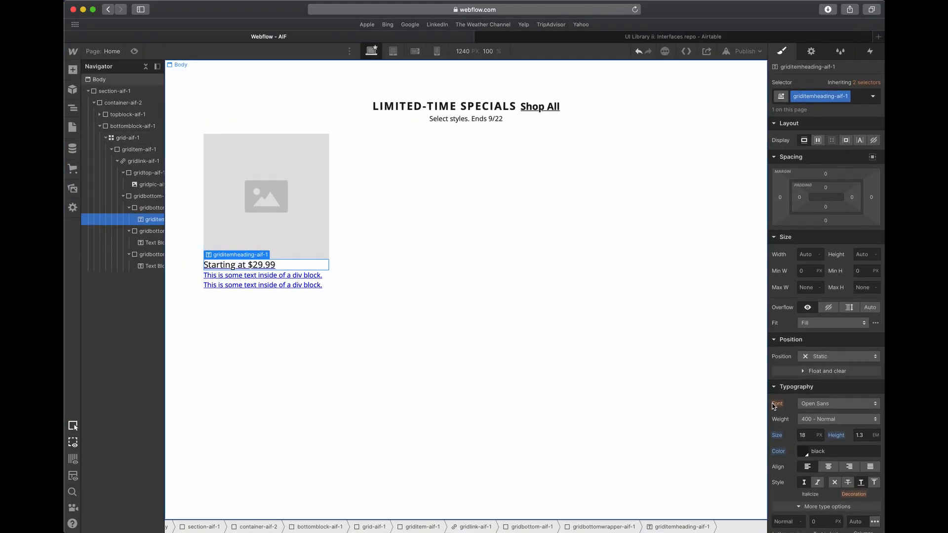
pyautogui.click(825, 419)
pyautogui.click(814, 454)
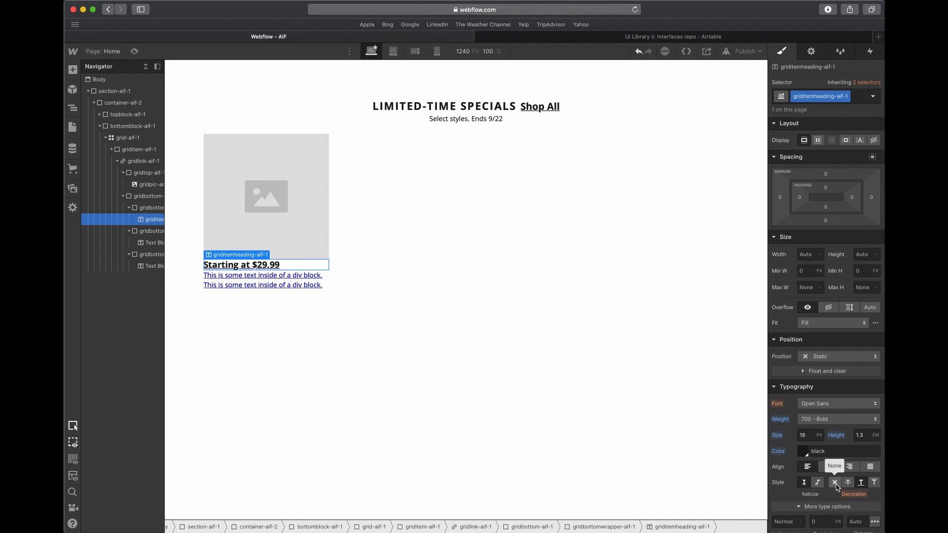
# - Set the text decoration of griditemheading-aif-1 to None
pyautogui.click(371, 256)
pyautogui.click(265, 265)
pyautogui.scroll(-1, 847, 489)
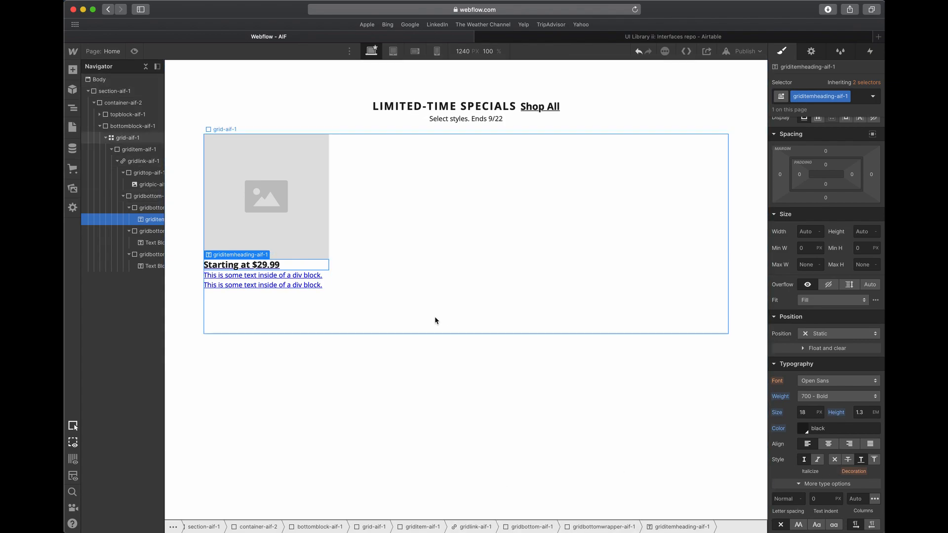
pyautogui.press('super+shift+z')
pyautogui.click(834, 459)
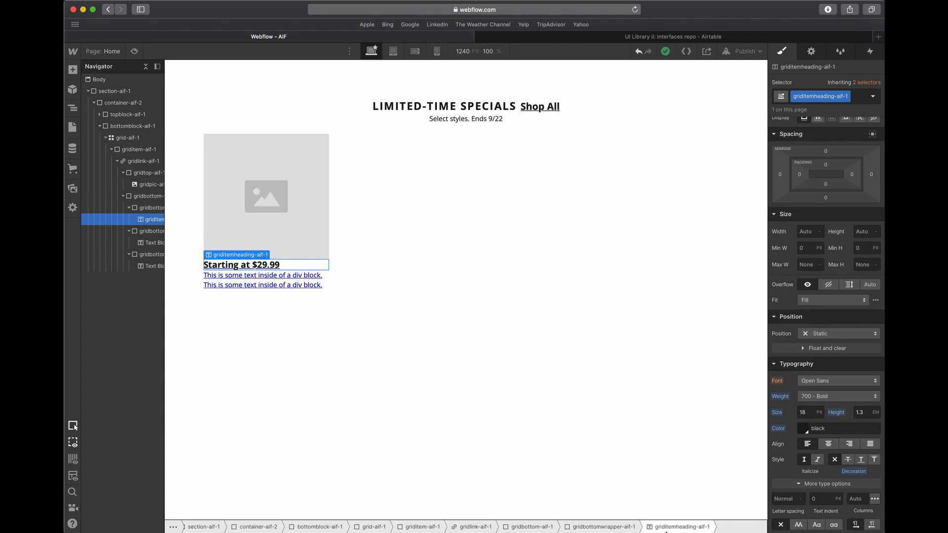
# - Select the parent link block gridlink-aif-1, widen the element tree, and set the link's text decoration to None
pyautogui.click(472, 528)
pyautogui.moveTo(163, 200); pyautogui.dragTo(185, 197)
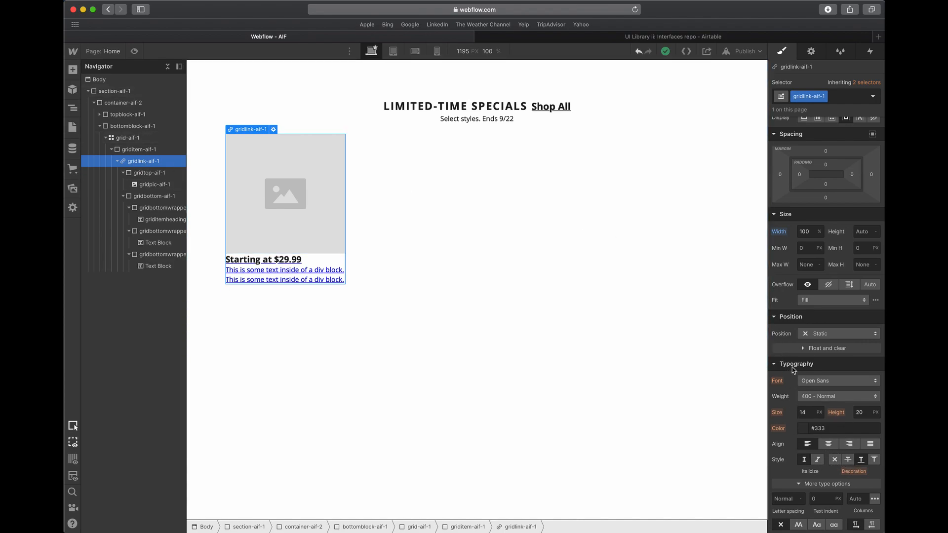
pyautogui.click(835, 460)
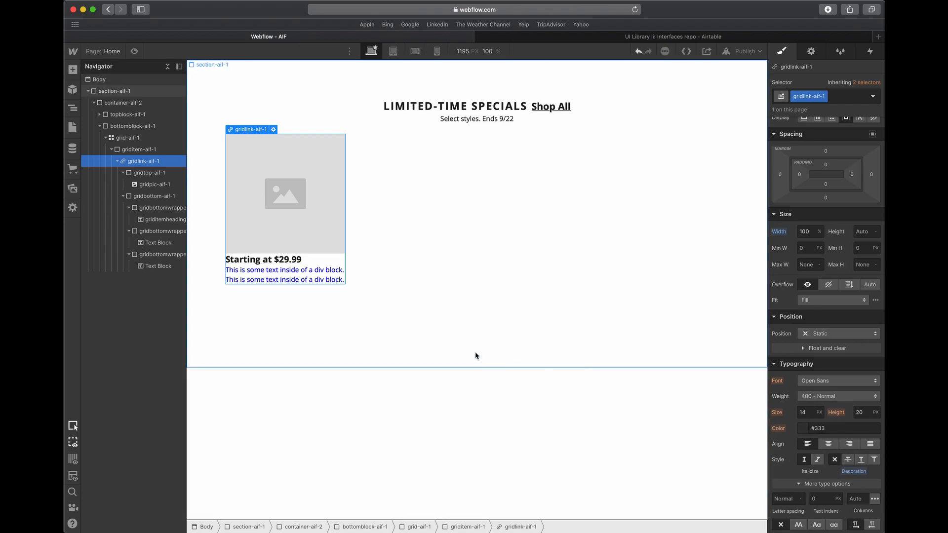
# - Switch to Adobe XD and delete the red overlay rectangle covering the first card's description
pyautogui.click(322, 261)
pyautogui.hotkey('ctrl', 'Up')
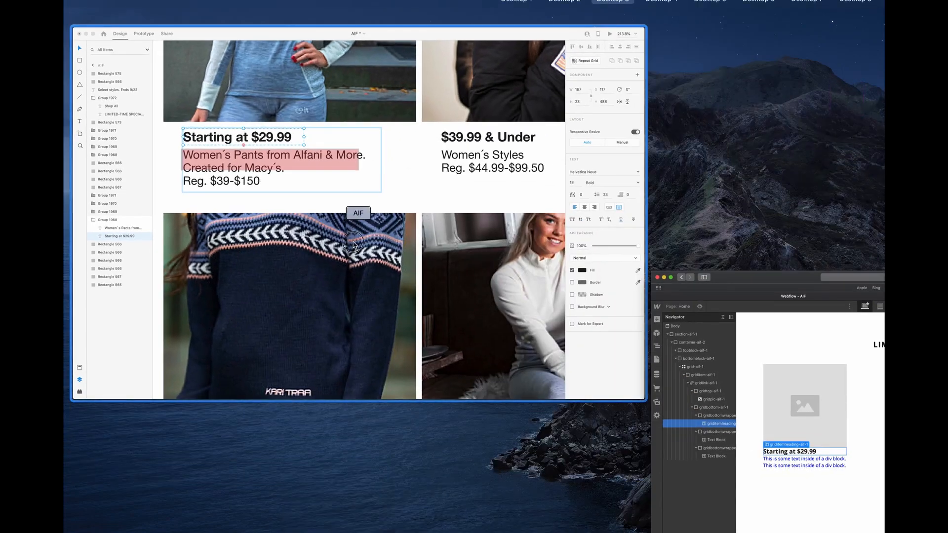
pyautogui.click(353, 245)
pyautogui.click(326, 199)
pyautogui.press('Delete')
# - Copy "Women´s Pants from Alfani & More. Created for Macy´s." from Adobe XD and paste it into the second text block in Webflow
pyautogui.click(346, 203)
pyautogui.tripleClick(368, 200)
pyautogui.moveTo(375, 199); pyautogui.dragTo(273, 189)
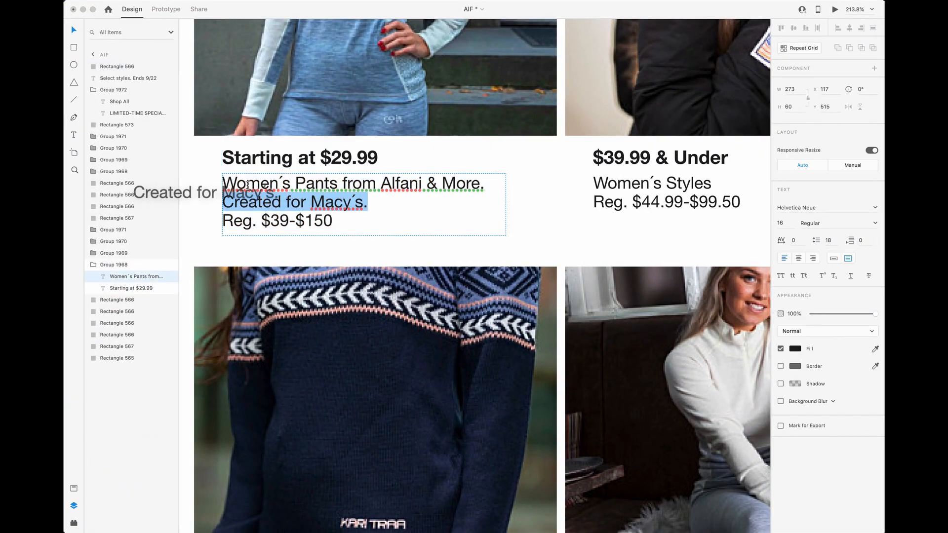
pyautogui.keyDown('shift'); pyautogui.click(255, 177); pyautogui.keyUp('shift')
pyautogui.press('super+c')
pyautogui.hotkey('ctrl', 'Up')
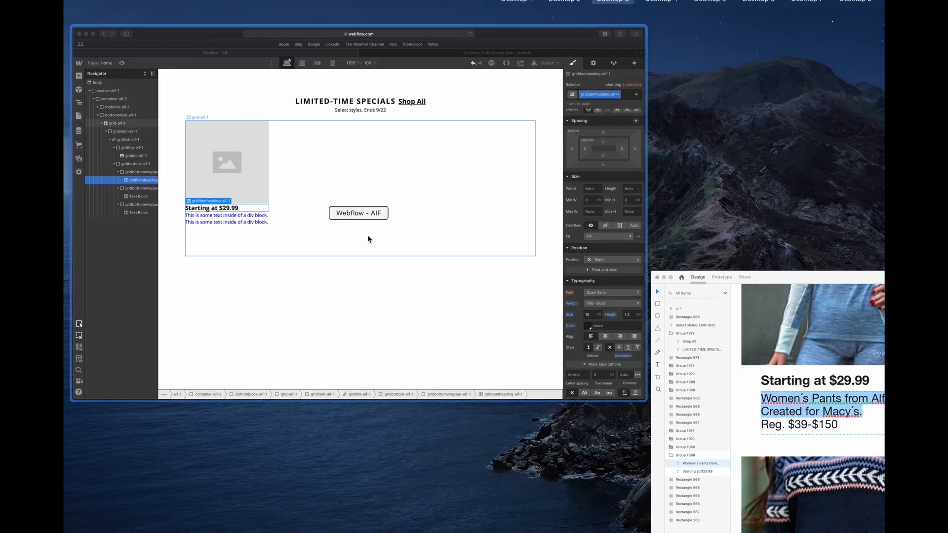
pyautogui.click(366, 235)
pyautogui.doubleClick(300, 271)
pyautogui.press('super+v')
pyautogui.press('Escape')
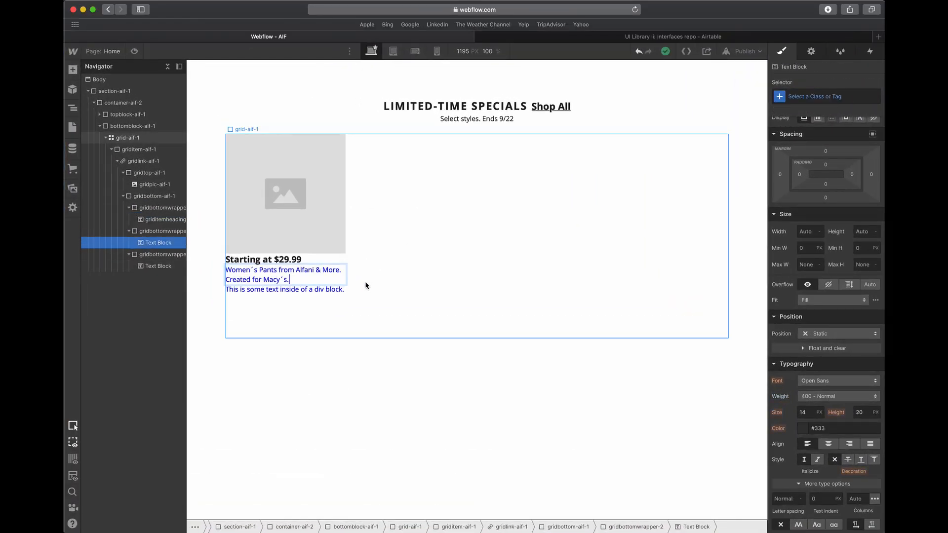
# - Assign the new class griditemdescription-aif-1 to the description text block
pyautogui.click(798, 97)
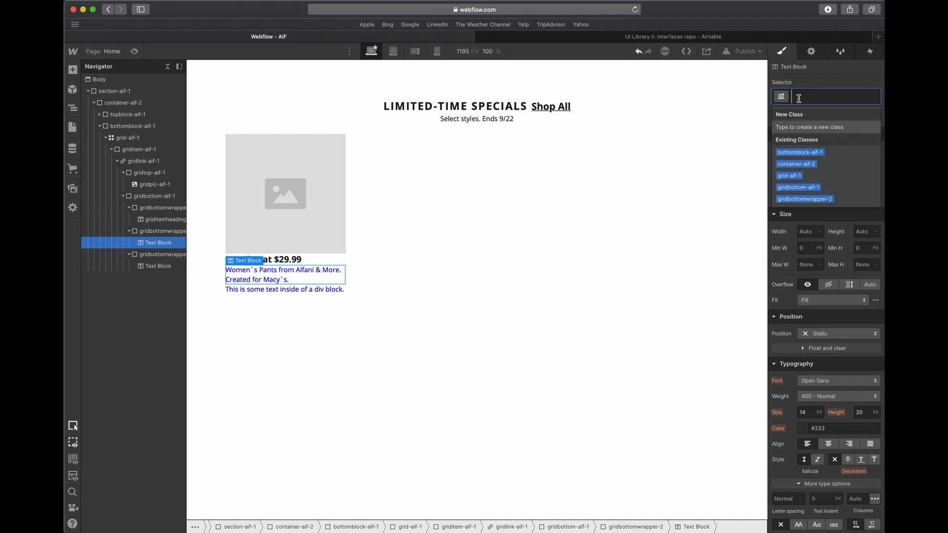
pyautogui.click(291, 262)
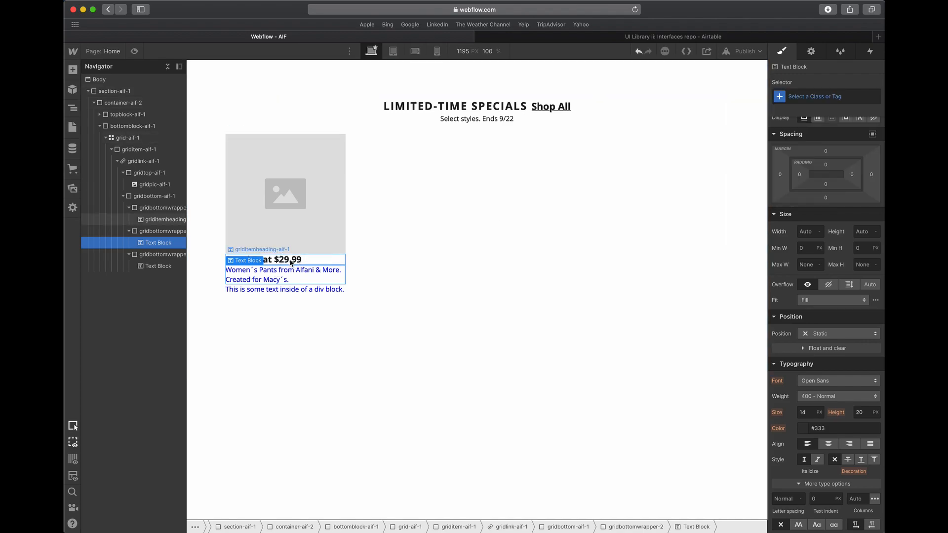
pyautogui.click(799, 94)
pyautogui.write('grind')
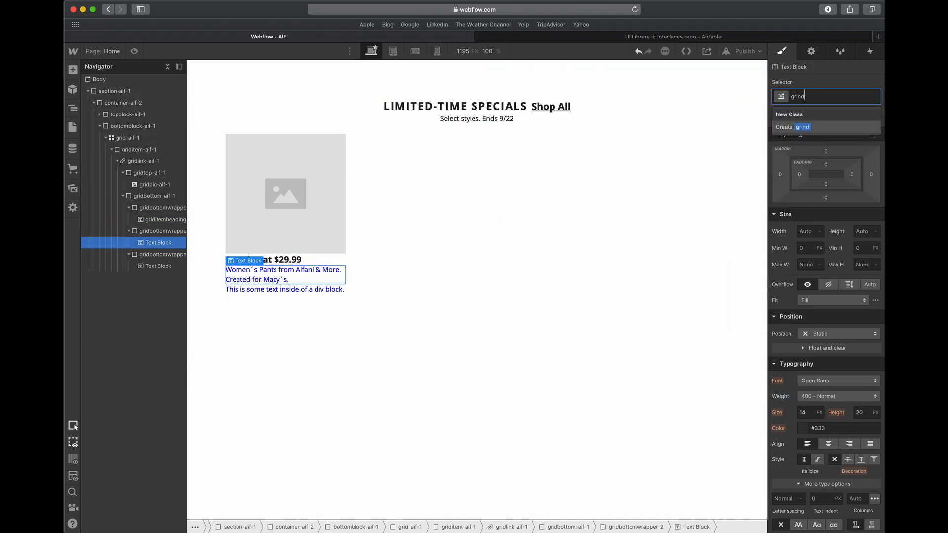
pyautogui.press('BackSpace')
pyautogui.press('BackSpace')
pyautogui.write('ditem')
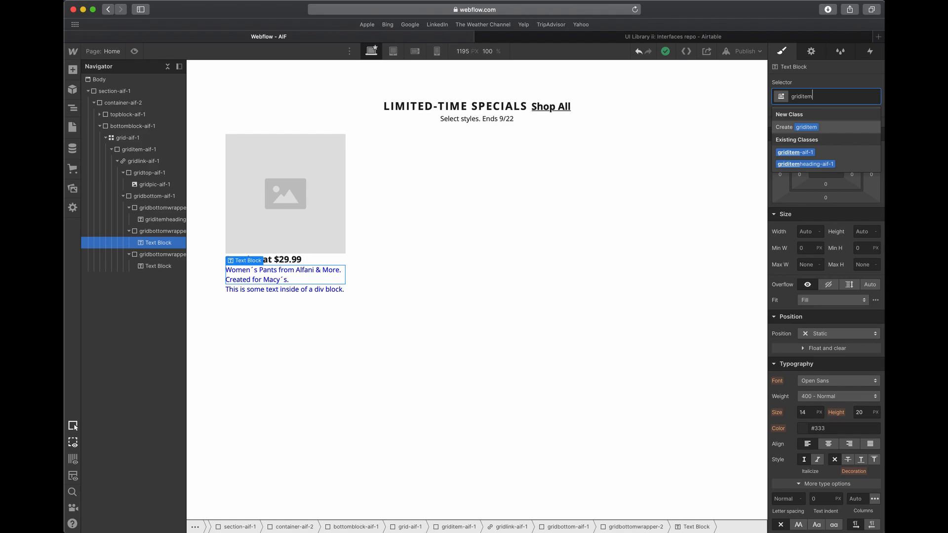
pyautogui.write('description-')
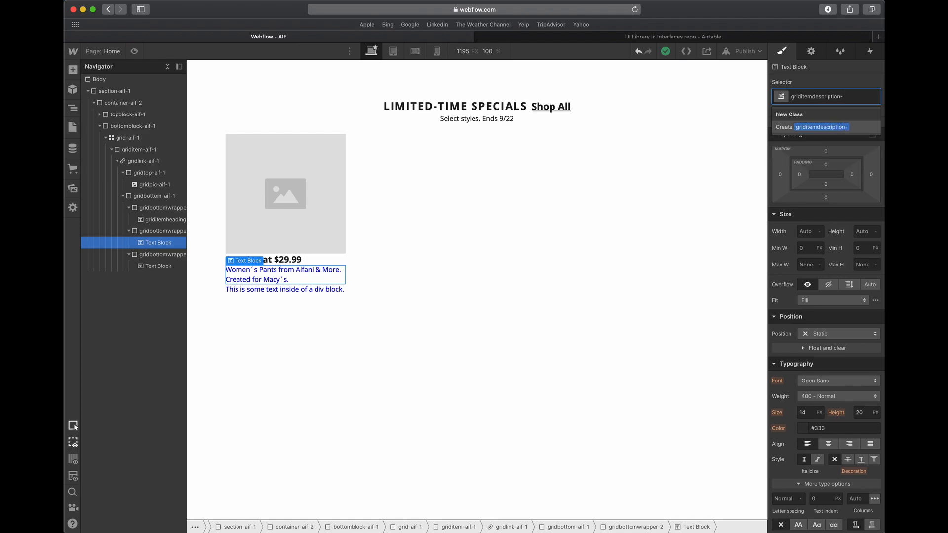
pyautogui.write('aif-1')
pyautogui.press('Return')
# - Check the description's font size in Adobe XD and set the text color of griditemdescription-aif-1 to black in Webflow
pyautogui.hotkey('ctrl', 'Up')
pyautogui.click(390, 205)
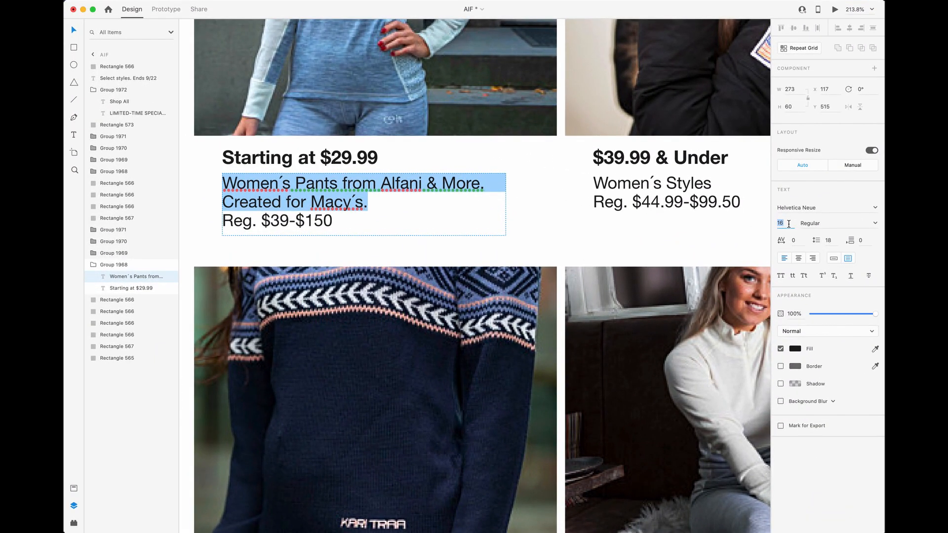
pyautogui.hotkey('ctrl', 'Up')
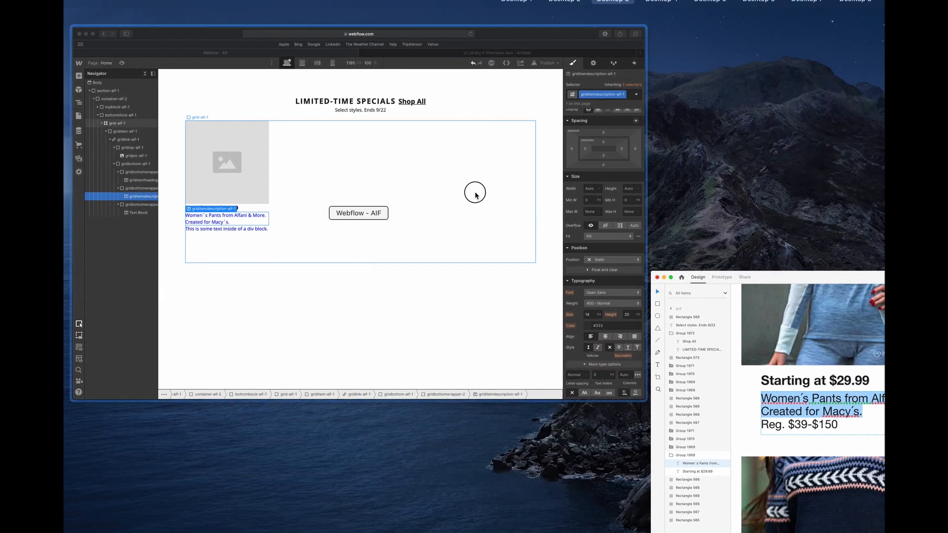
pyautogui.click(474, 195)
pyautogui.click(808, 429)
pyautogui.click(791, 410)
pyautogui.click(817, 432)
# - Set the description's font size to 16 px and its line height to 1.3em
pyautogui.click(805, 413)
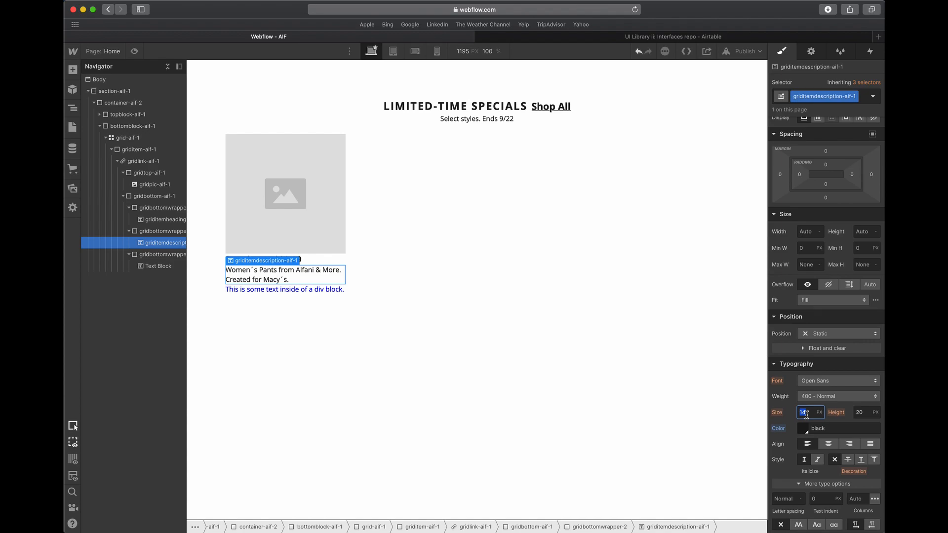
pyautogui.write('16')
pyautogui.press('Tab')
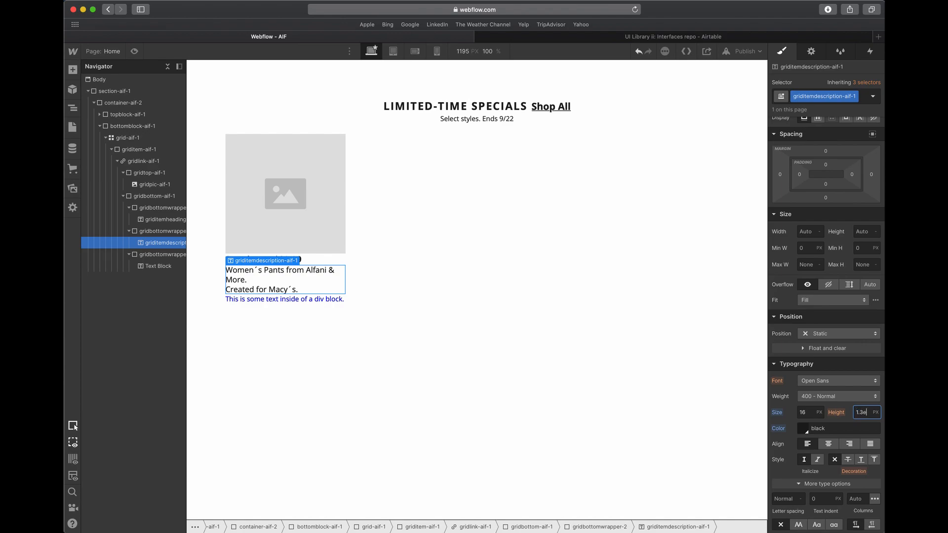
pyautogui.write('1.3em')
pyautogui.press('Tab')
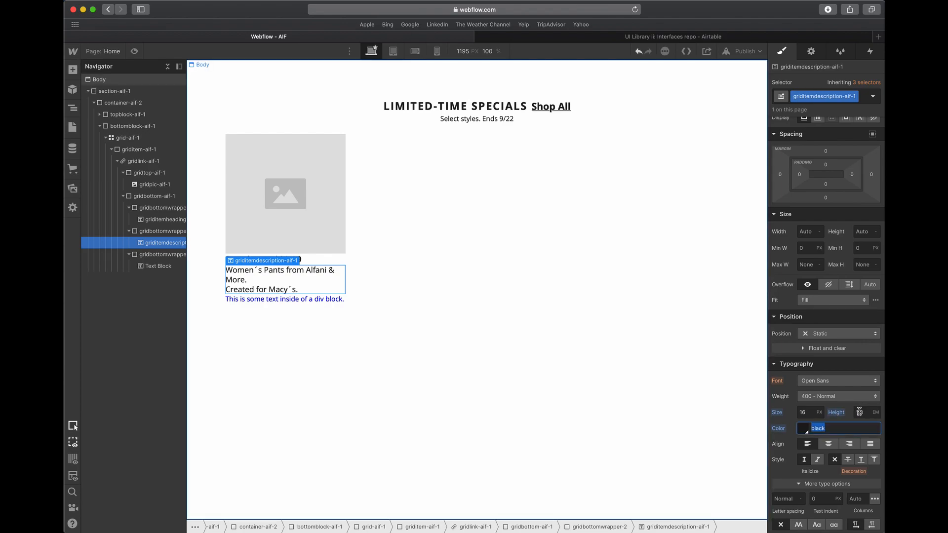
# - Remove the line break before "Created for Macy´s." in the description text
pyautogui.tripleClick(292, 290)
pyautogui.press('Left')
pyautogui.press('BackSpace')
pyautogui.press('Escape')
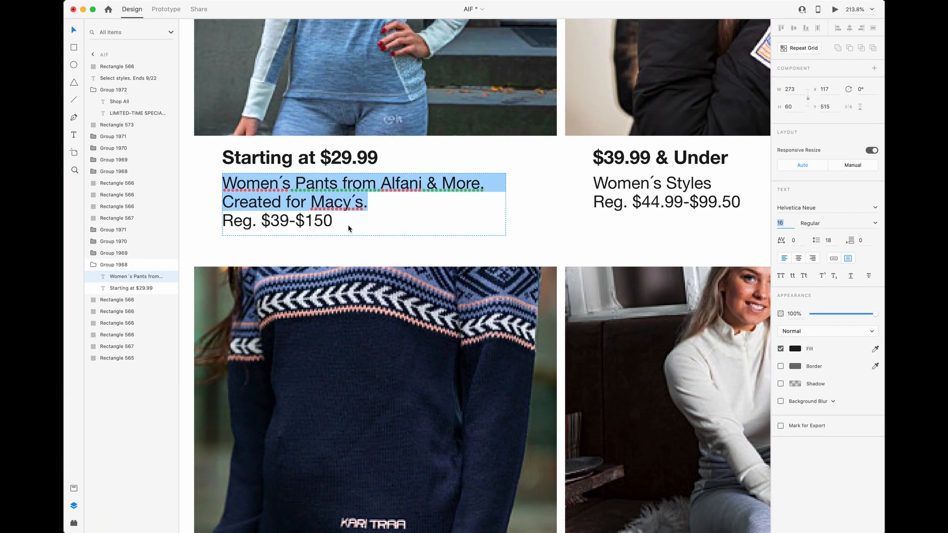
# - Switch to Adobe XD and copy the price line "Reg. $39-$150" from the first card's text
pyautogui.click(366, 154)
pyautogui.click(340, 184)
pyautogui.click(339, 182)
pyautogui.click(337, 191)
pyautogui.doubleClick(349, 192)
pyautogui.click(324, 158)
pyautogui.doubleClick(324, 158)
pyautogui.press('Escape')
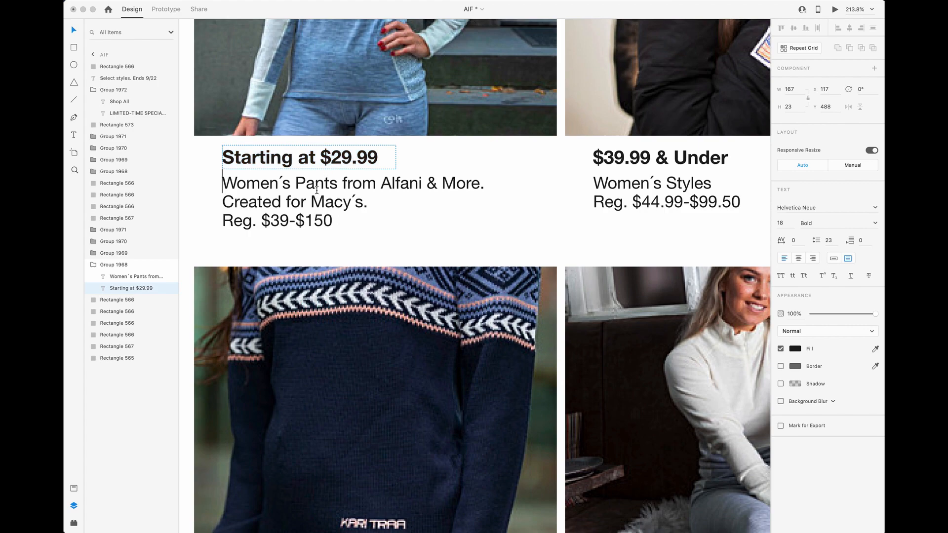
pyautogui.doubleClick(310, 205)
pyautogui.doubleClick(286, 217)
pyautogui.moveTo(334, 221); pyautogui.dragTo(223, 221)
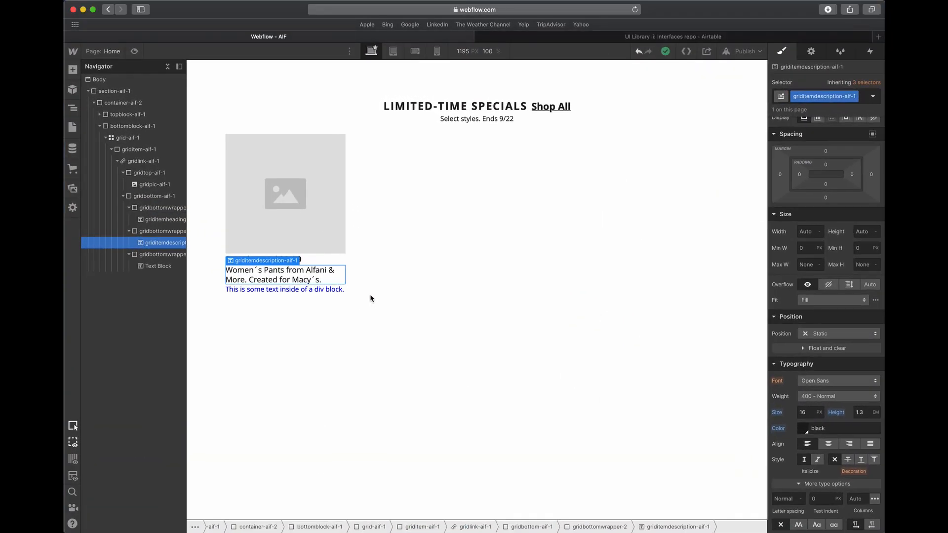
# - Return to Webflow, replace the third text block's placeholder with "Reg. $39-$150", and leave that block selected
pyautogui.click(274, 292)
pyautogui.doubleClick(280, 291)
pyautogui.press('super+a')
pyautogui.write('Reg. $39-$150')
pyautogui.click(279, 313)
pyautogui.click(278, 312)
pyautogui.click(274, 290)
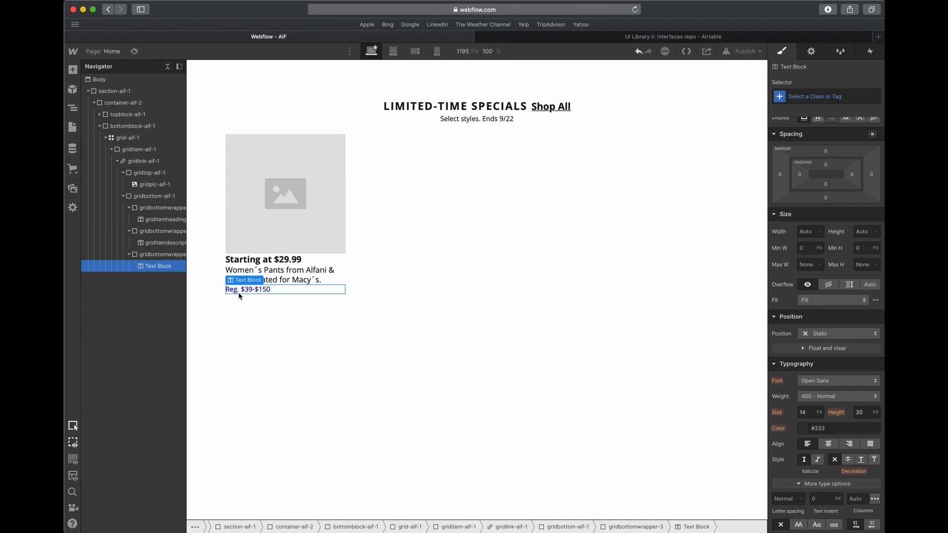
# - Assign a new class named griditemtag-aif-1 to the "Reg. $39-$150" text block
pyautogui.click(823, 95)
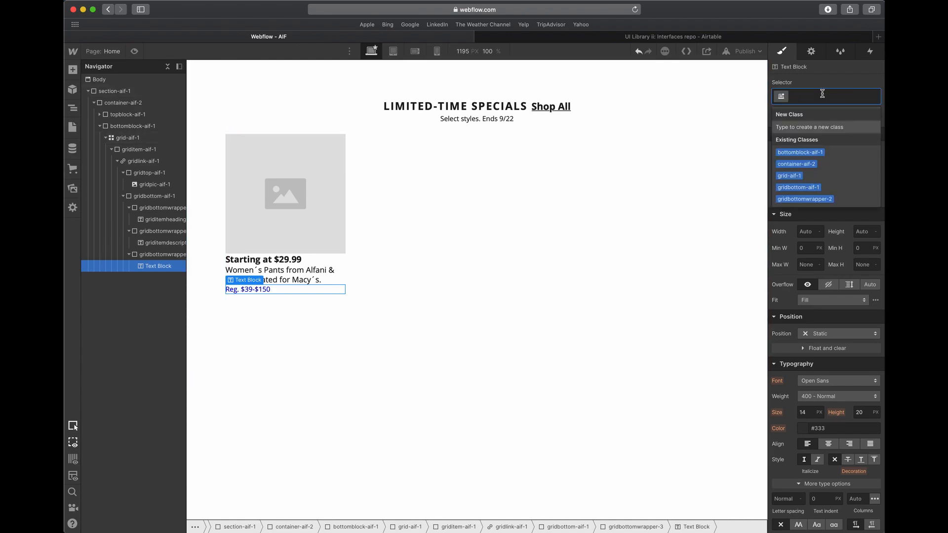
pyautogui.write('griditem')
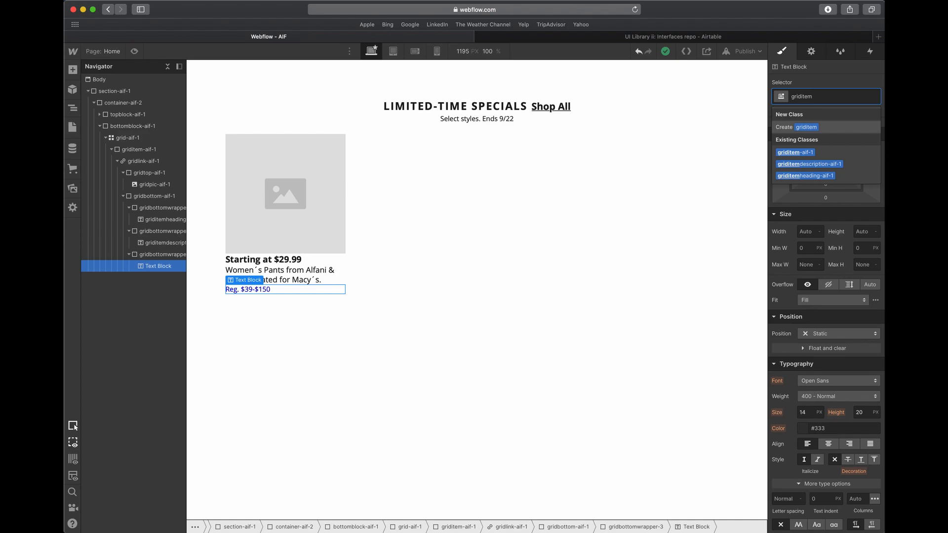
pyautogui.write('tag')
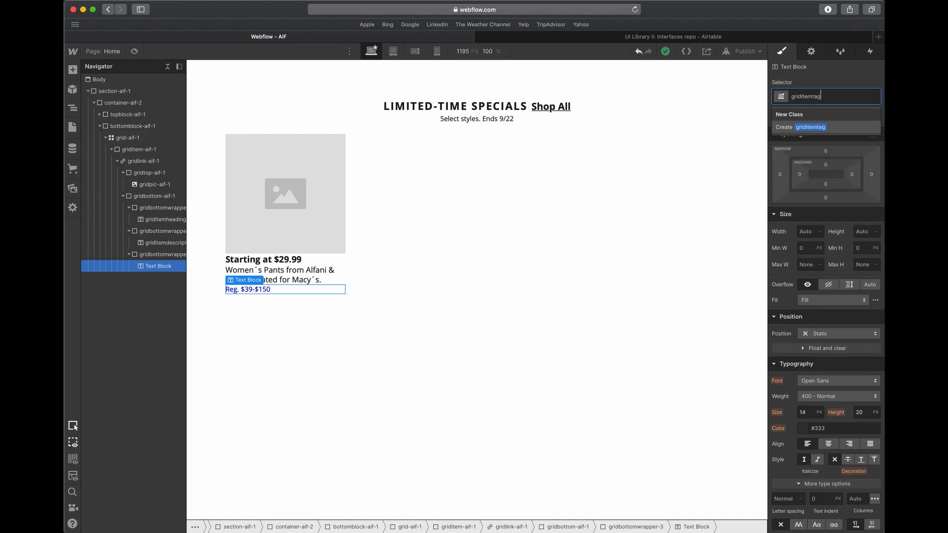
pyautogui.write('-aif-1')
pyautogui.press('Return')
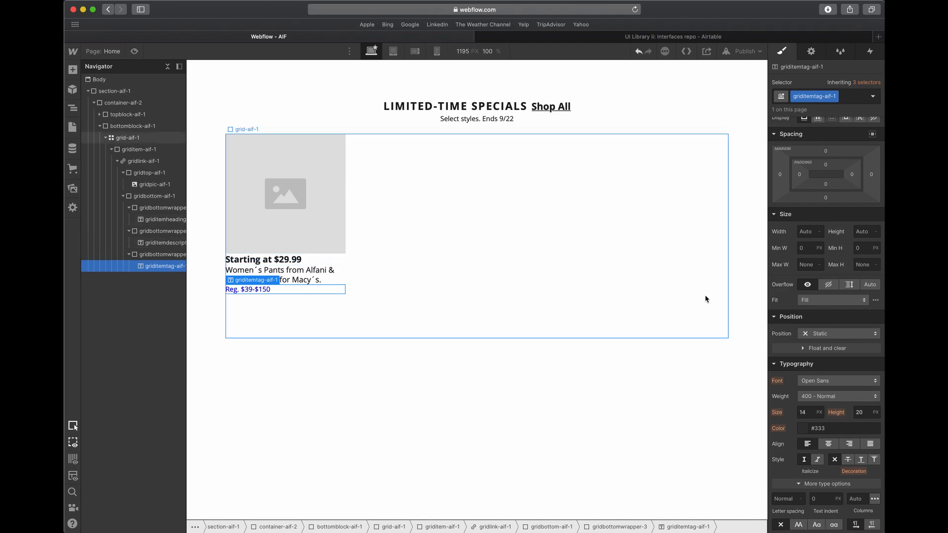
# - Style the price text with a 16 px font size, a 1.3em line height and the saved Black colour swatch
pyautogui.click(810, 412)
pyautogui.write('16')
pyautogui.press('Tab')
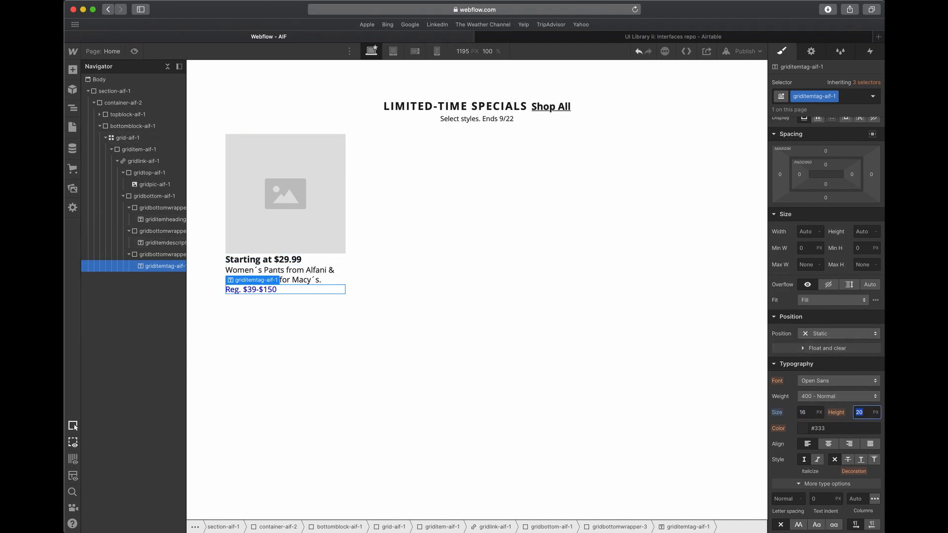
pyautogui.write('1.3em')
pyautogui.click(803, 428)
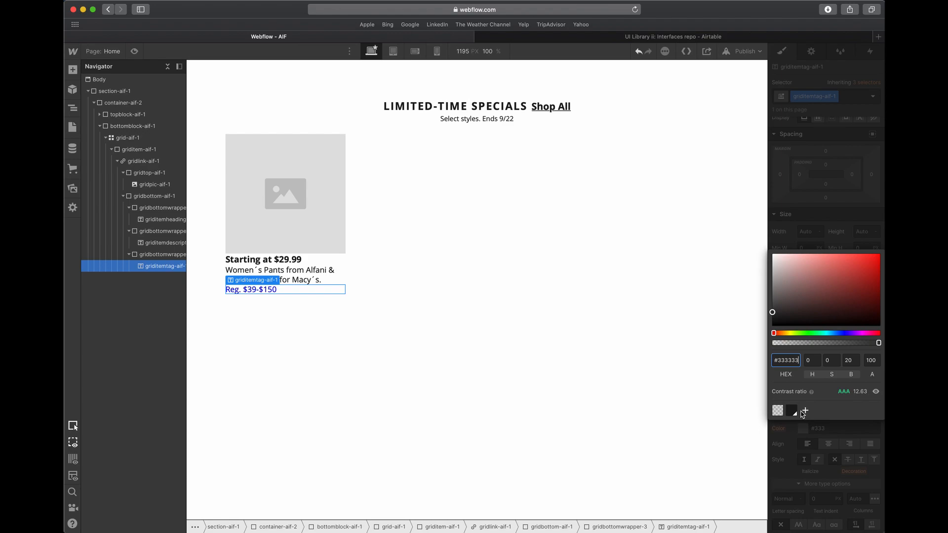
pyautogui.click(791, 411)
pyautogui.click(292, 280)
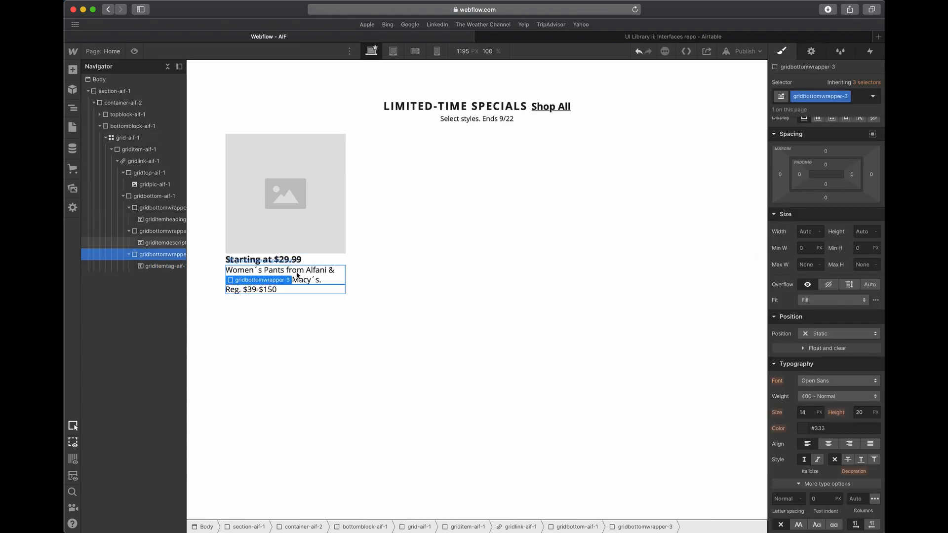
pyautogui.click(290, 288)
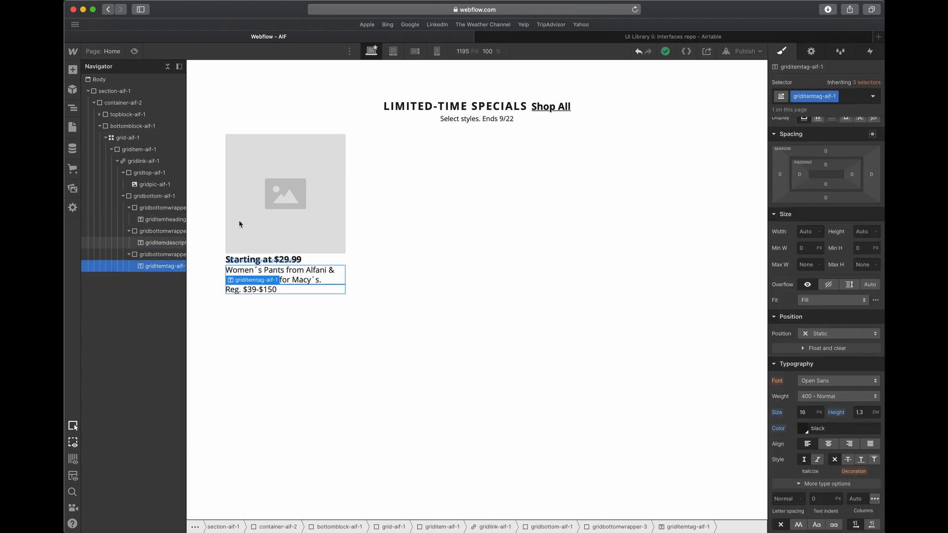
# - Narrow the canvas preview to 1169 px and examine the grid and the card's description, image and gridtop-aif-1 block
pyautogui.moveTo(188, 200); pyautogui.dragTo(194, 199)
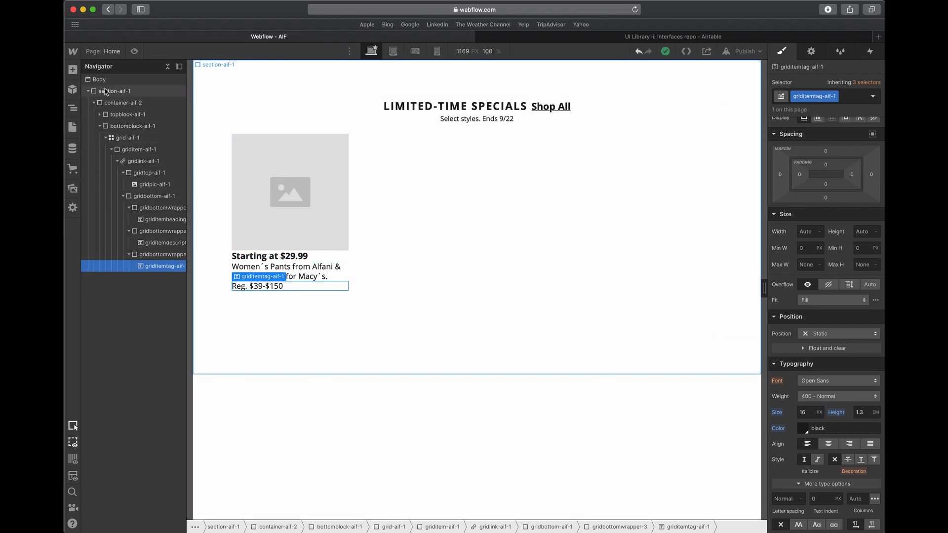
pyautogui.click(820, 96)
pyautogui.click(585, 192)
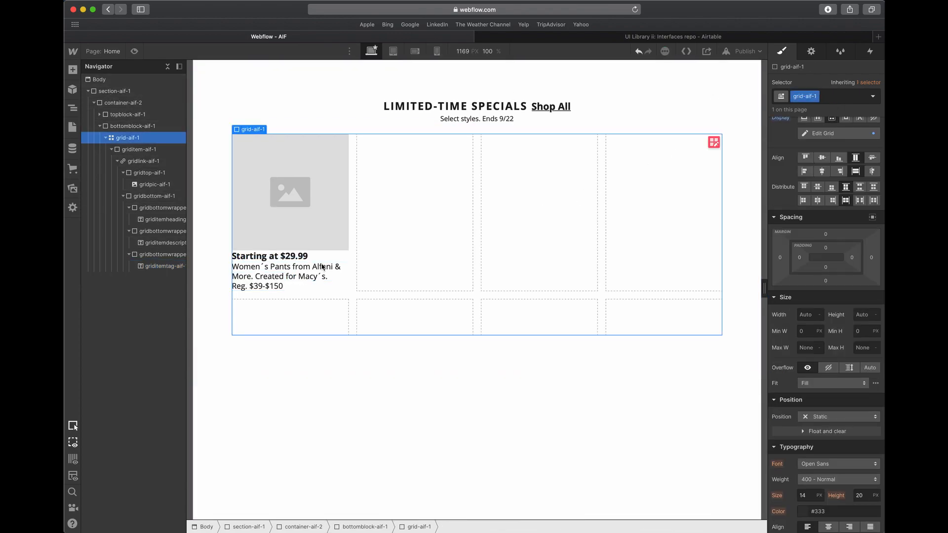
pyautogui.click(156, 243)
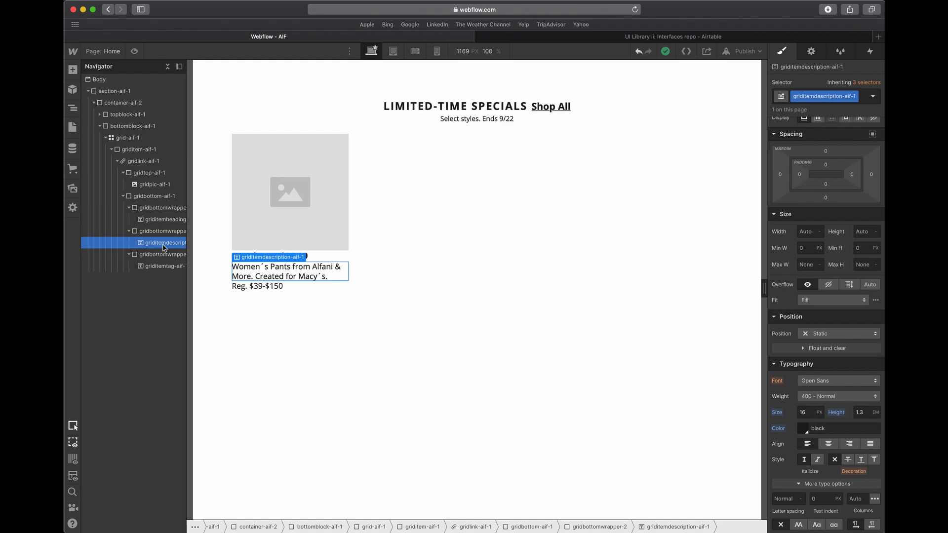
pyautogui.click(327, 188)
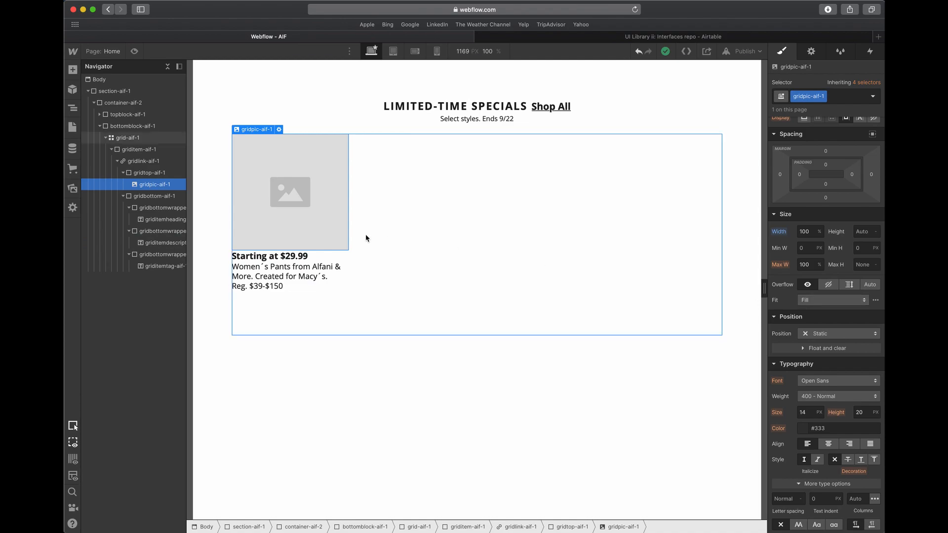
pyautogui.click(123, 173)
pyautogui.click(123, 184)
pyautogui.click(146, 172)
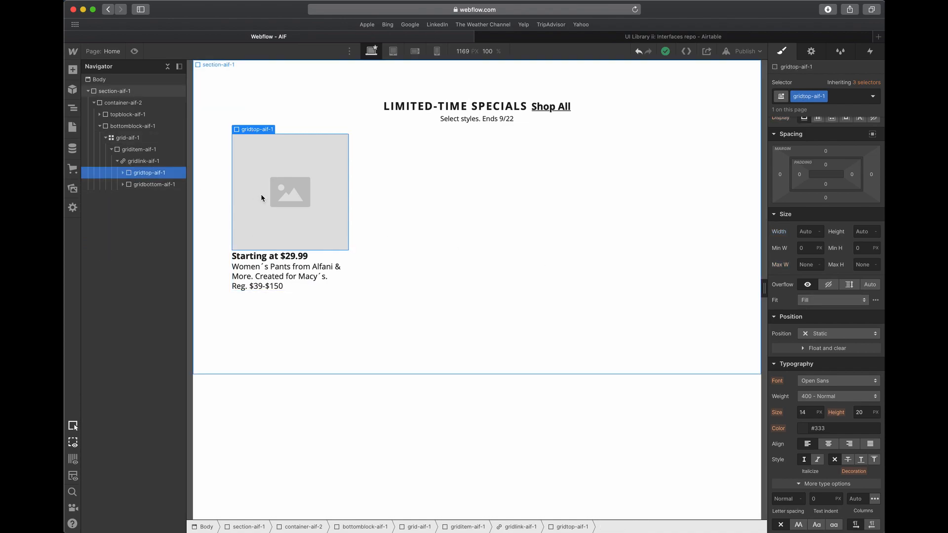
pyautogui.click(360, 162)
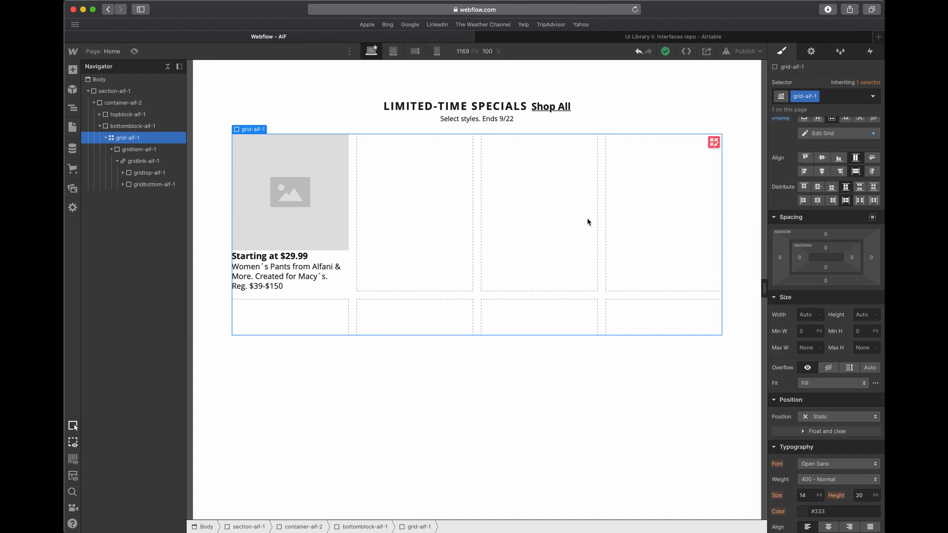
# - Try a 12 px font size on the card's description text and undo it
pyautogui.click(263, 277)
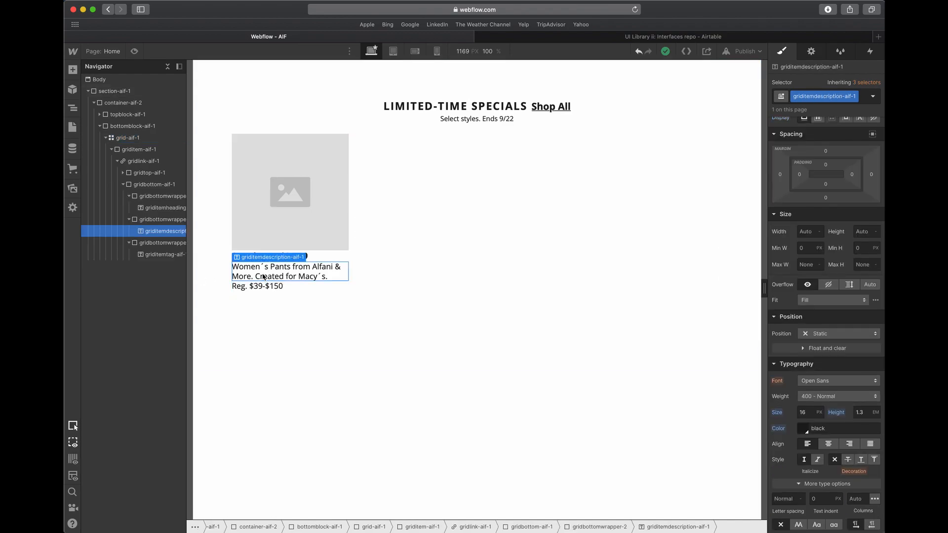
pyautogui.click(809, 413)
pyautogui.write('13')
pyautogui.press('Tab')
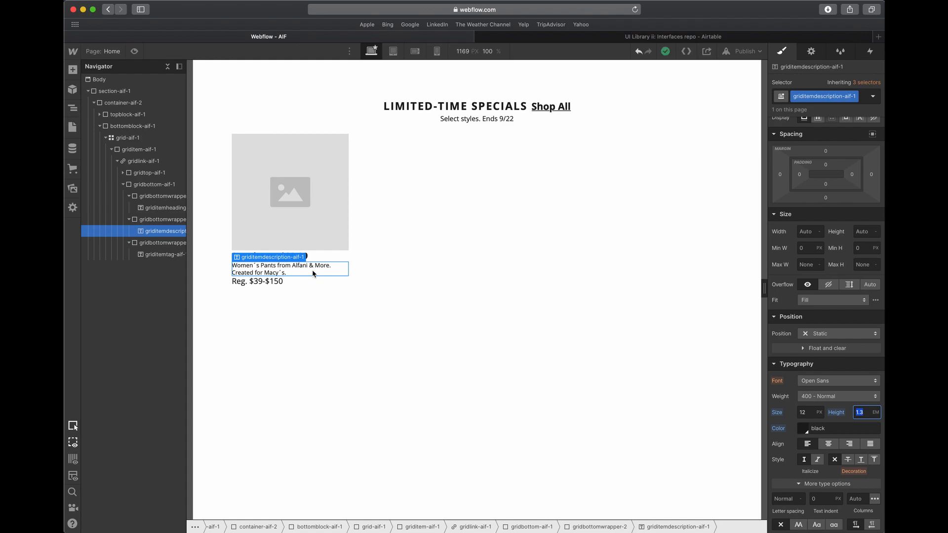
pyautogui.press('super+z')
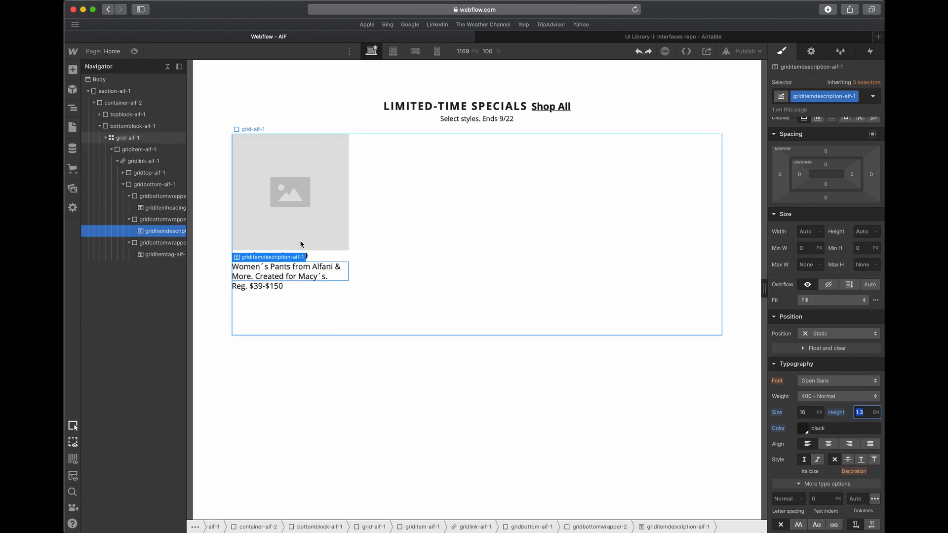
# - Examine the wrappers nested in gridbottom-aif-1 and the classes of the card's heading, description and price text
pyautogui.click(129, 243)
pyautogui.click(128, 219)
pyautogui.click(128, 196)
pyautogui.click(164, 188)
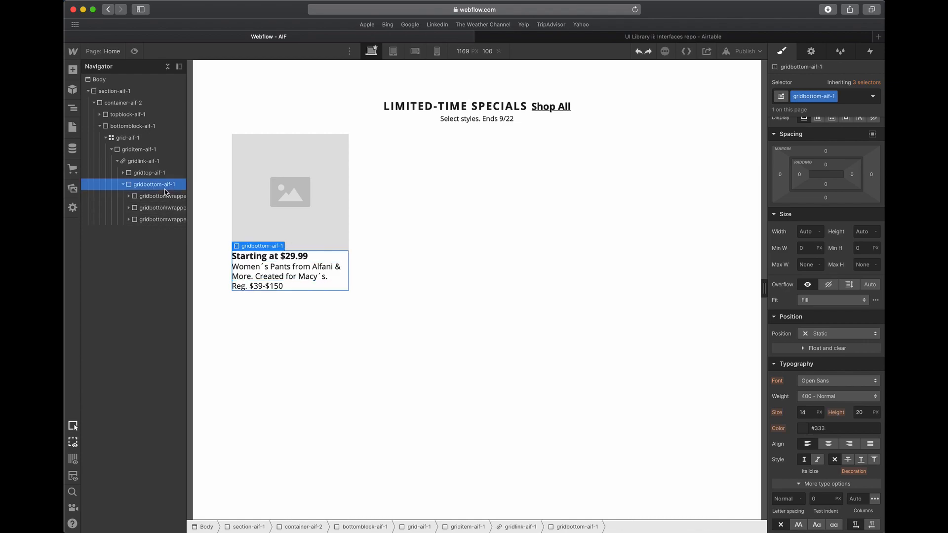
pyautogui.click(123, 185)
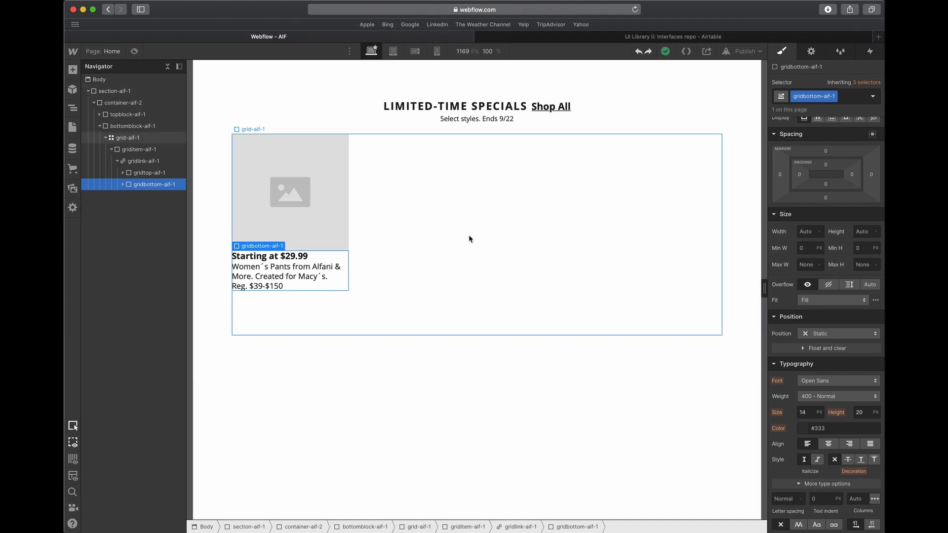
pyautogui.click(122, 185)
pyautogui.click(145, 198)
pyautogui.click(261, 259)
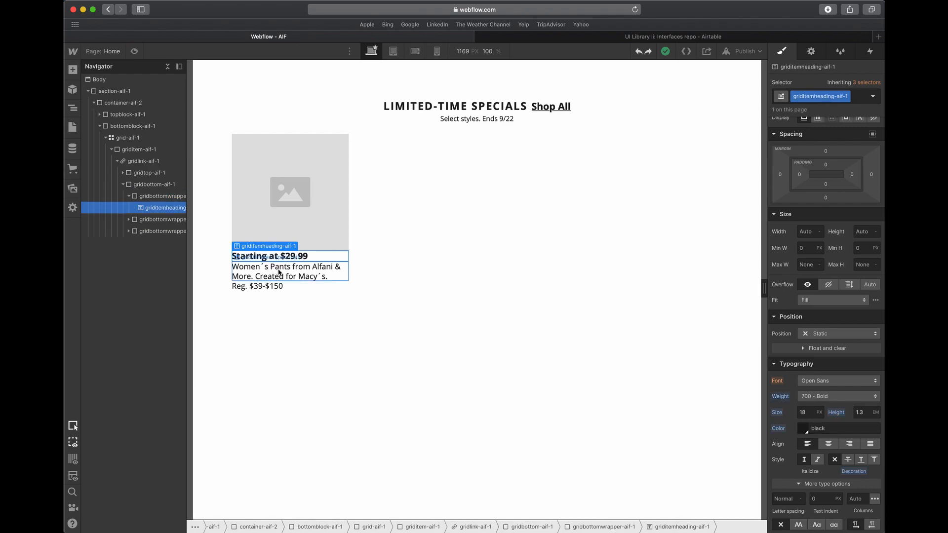
pyautogui.click(279, 272)
pyautogui.click(251, 287)
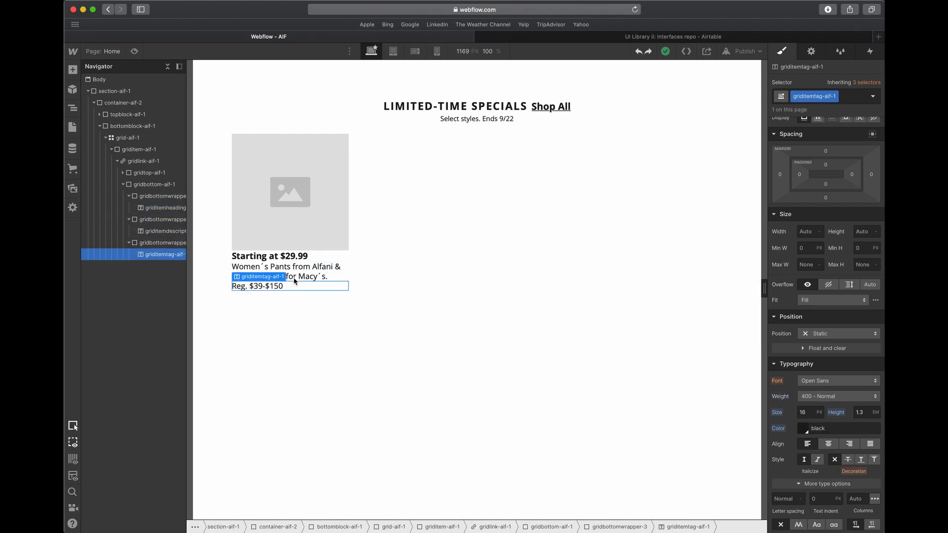
pyautogui.click(300, 277)
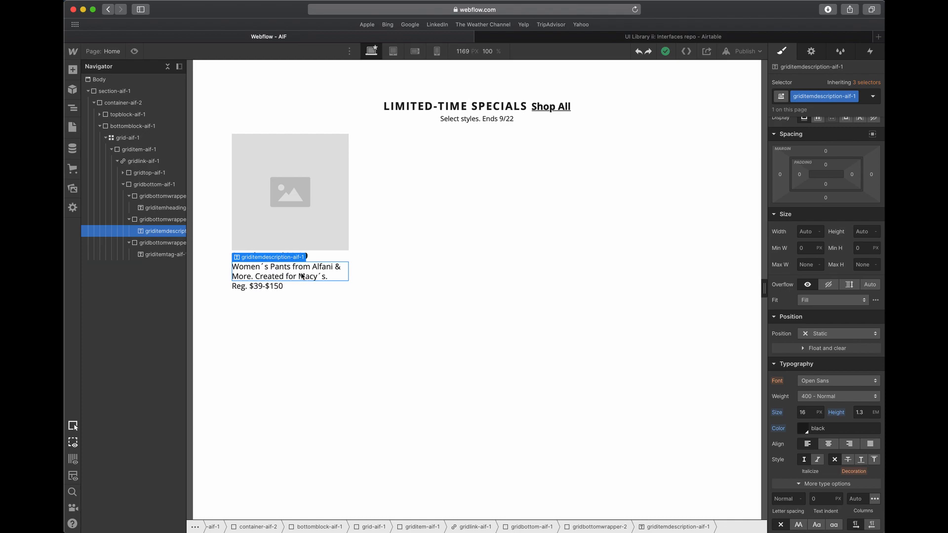
# - Compare the classes and text styles of the section heading and card heading, and review how the card link's contents are nested
pyautogui.click(434, 106)
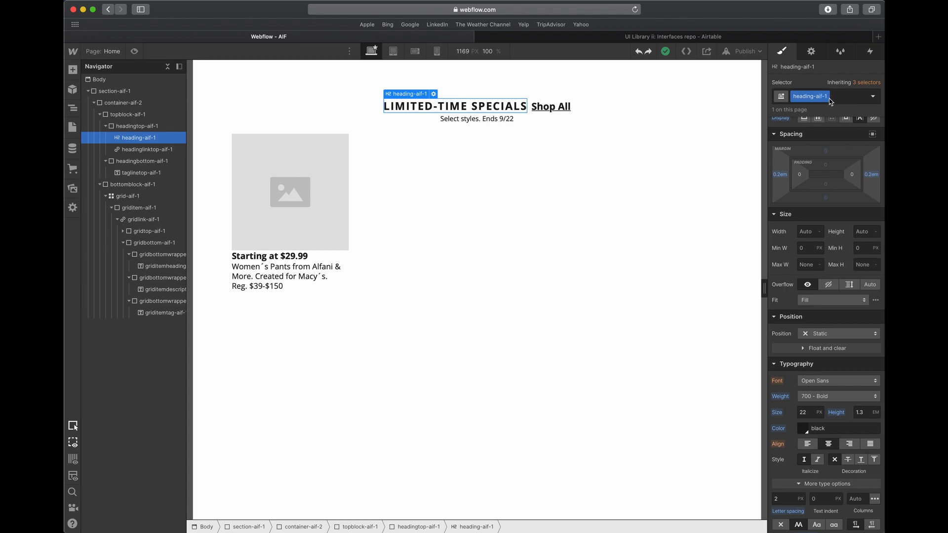
pyautogui.click(310, 252)
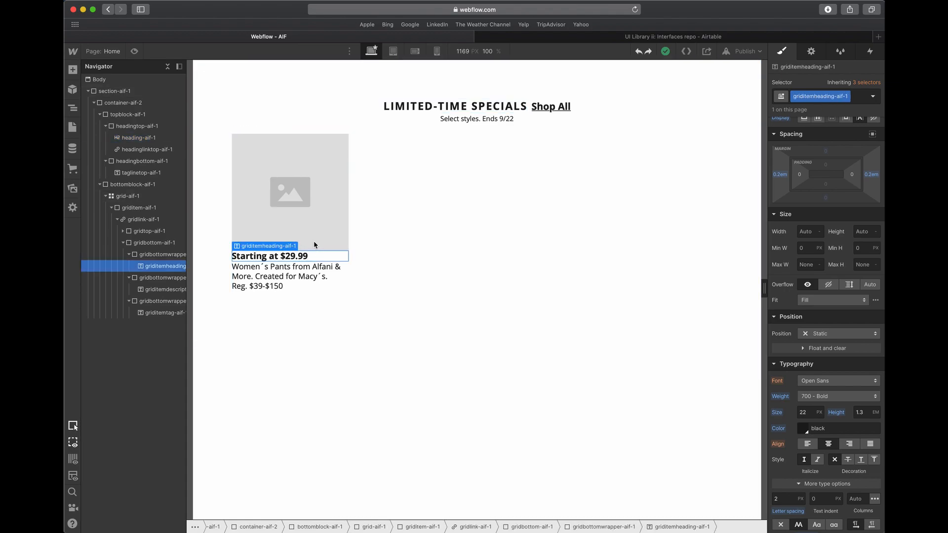
pyautogui.click(129, 254)
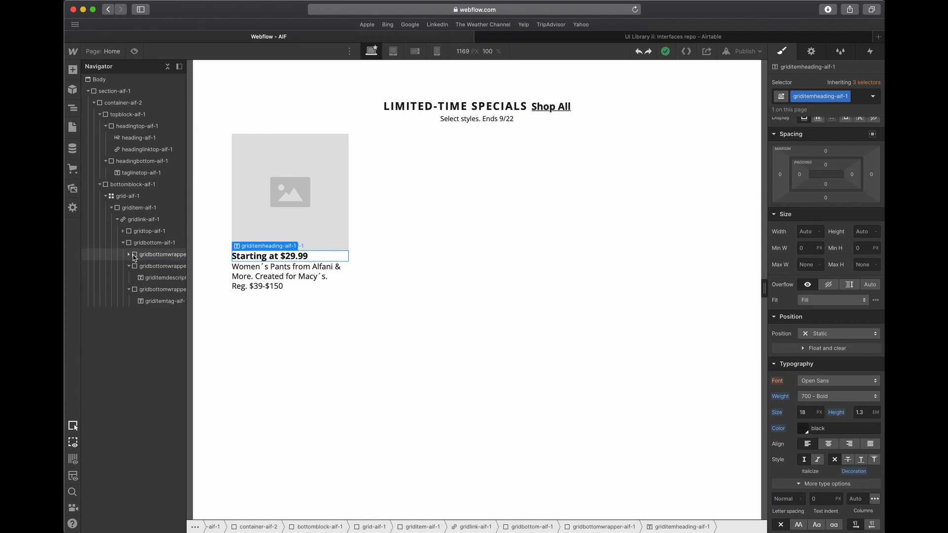
pyautogui.click(129, 267)
pyautogui.click(124, 243)
pyautogui.click(142, 236)
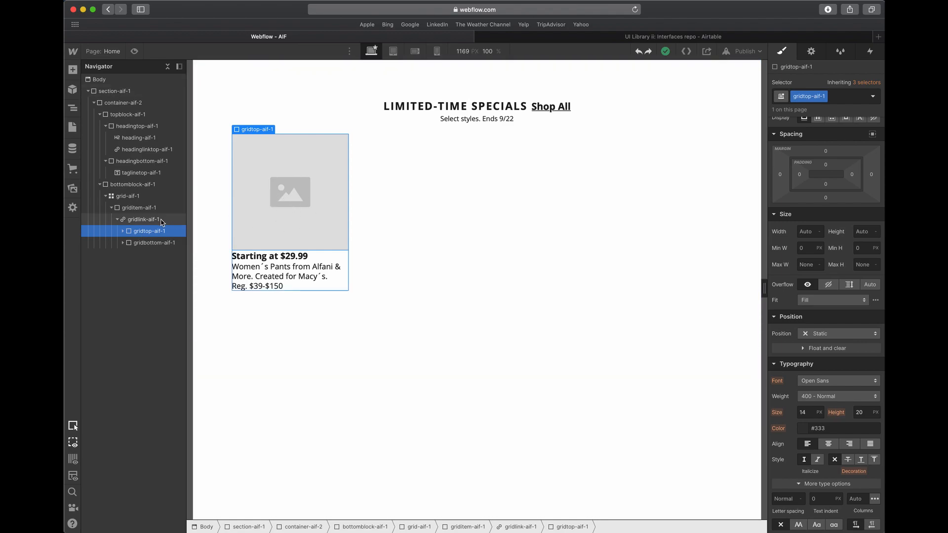
pyautogui.click(142, 219)
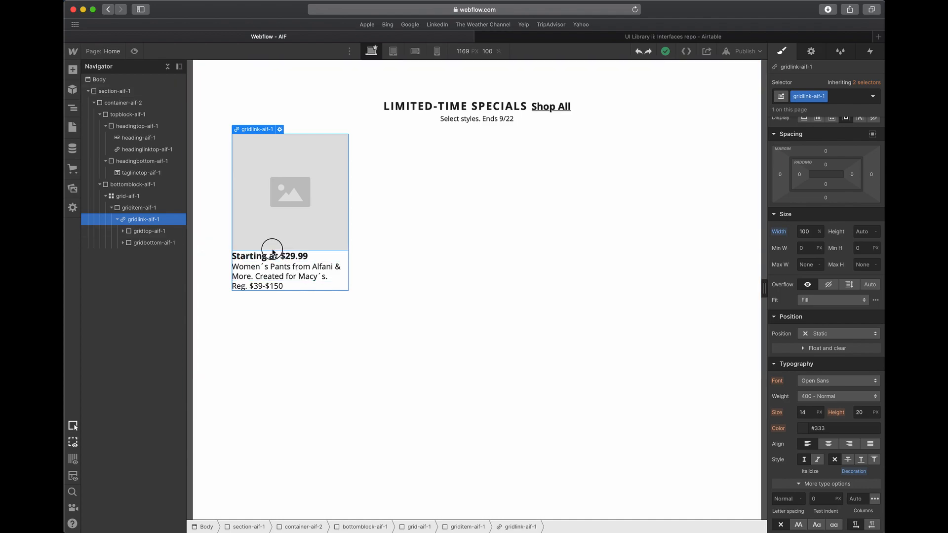
pyautogui.click(258, 259)
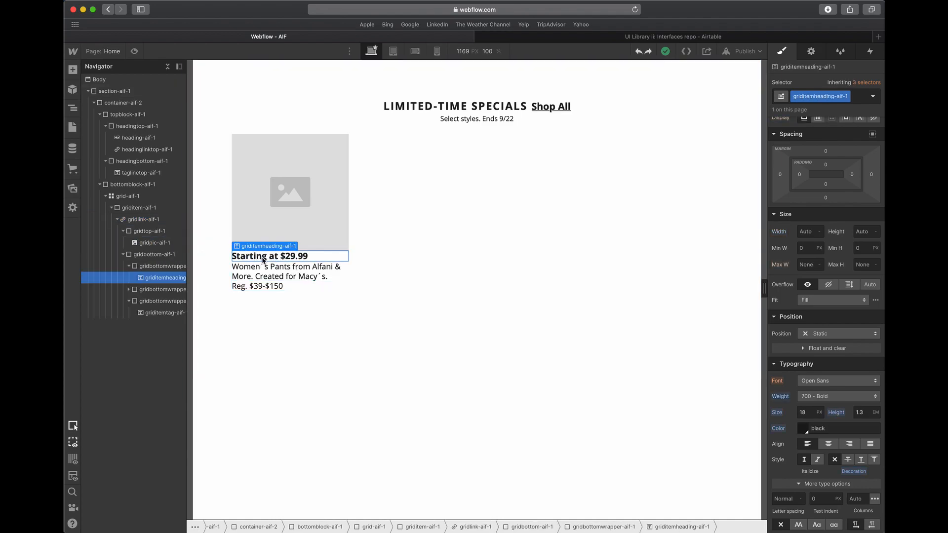
pyautogui.click(444, 107)
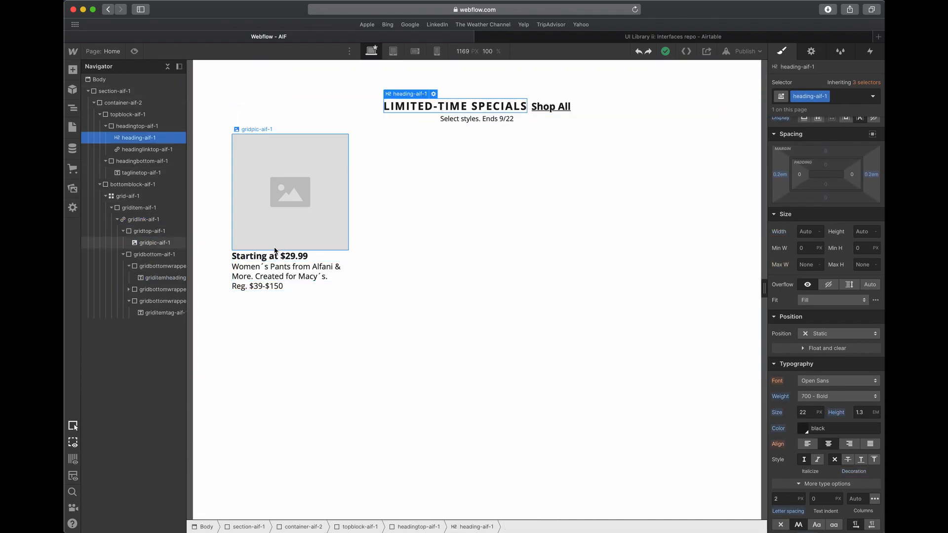
pyautogui.click(261, 259)
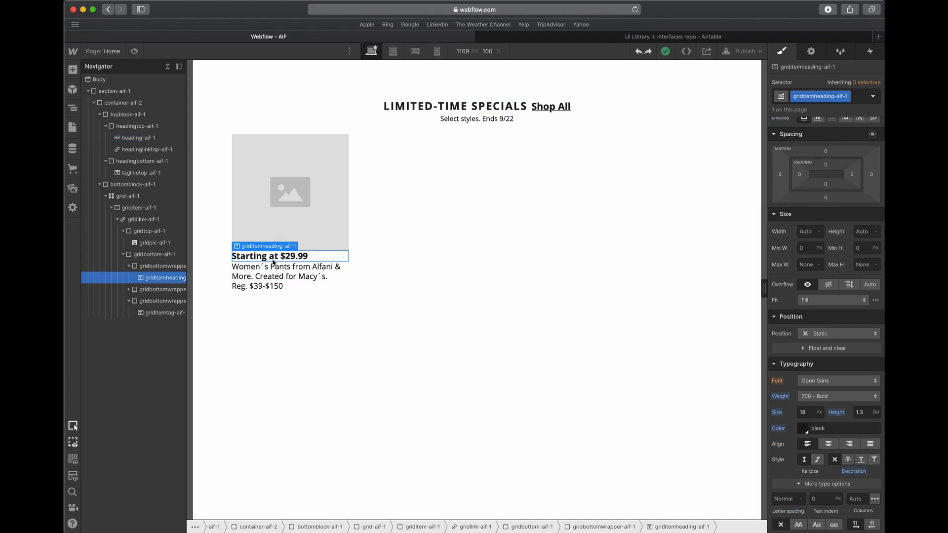
# - Change the text colour of the "LIMITED-TIME SPECIALS" heading to red #d10000
pyautogui.click(451, 109)
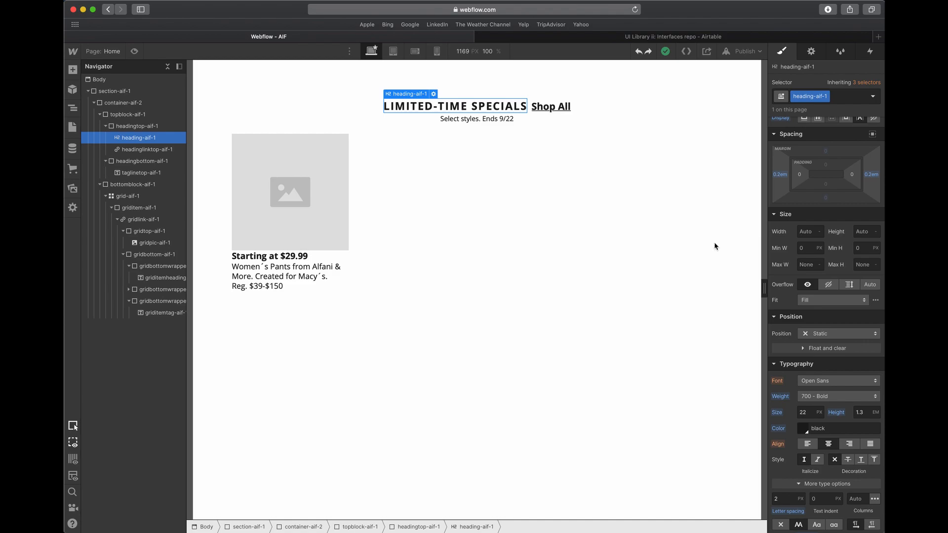
pyautogui.scroll(-2, 783, 372)
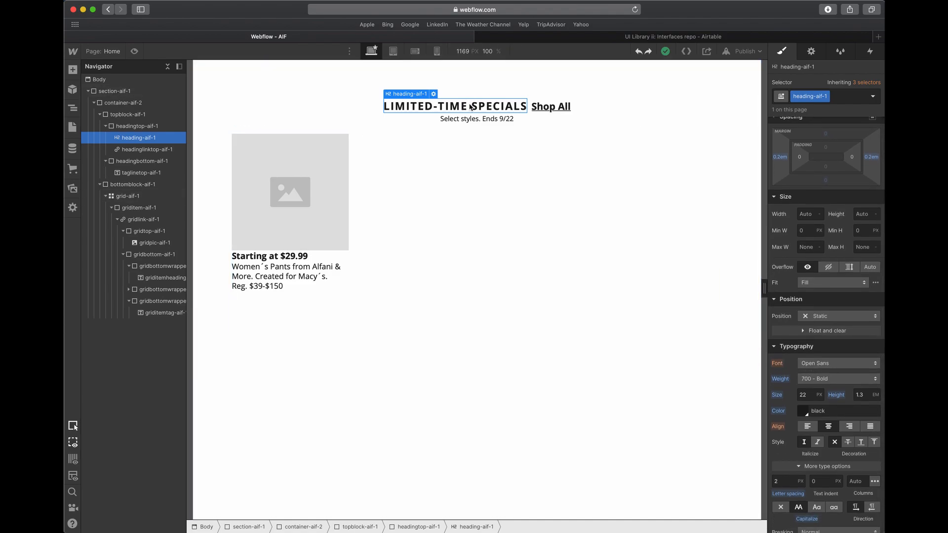
pyautogui.click(801, 414)
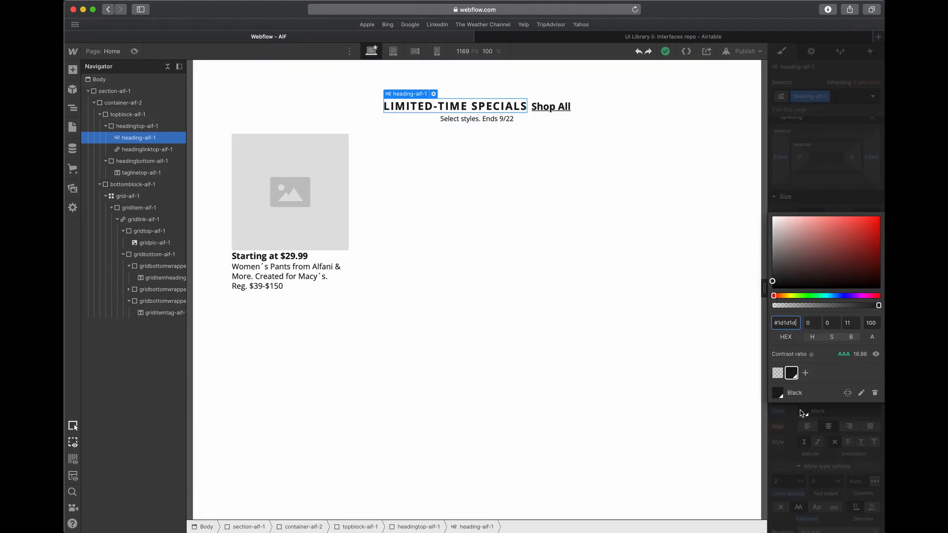
pyautogui.click(873, 242)
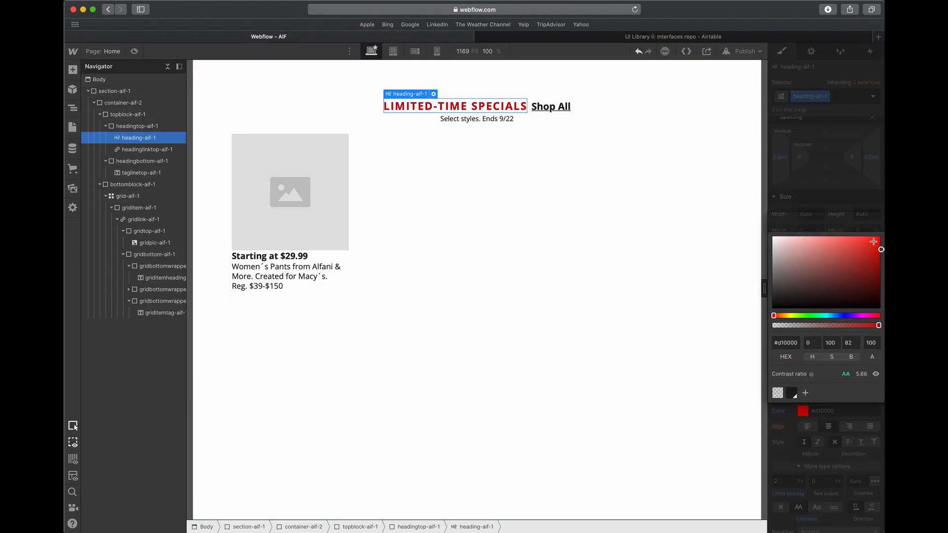
pyautogui.click(819, 175)
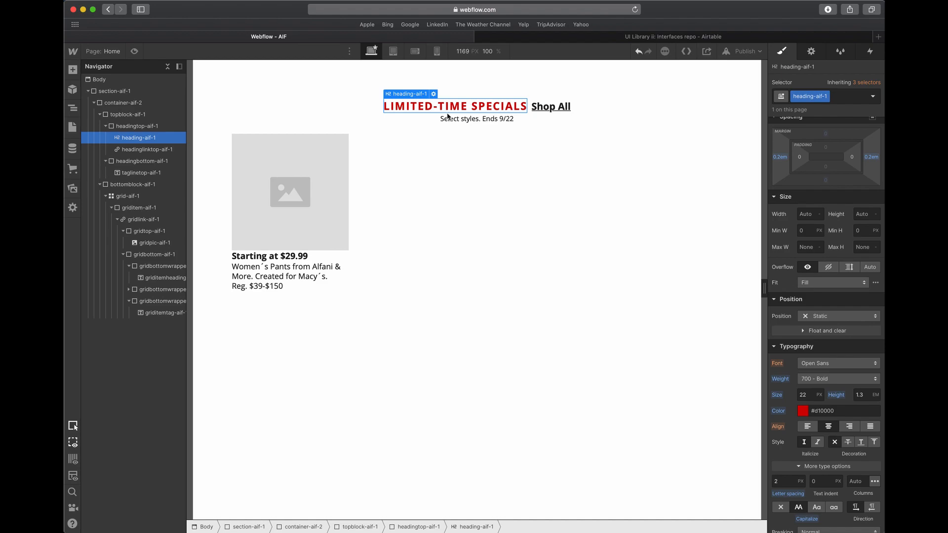
# - Undo the red text colour on the "LIMITED-TIME SPECIALS" heading
pyautogui.click(394, 106)
pyautogui.click(270, 258)
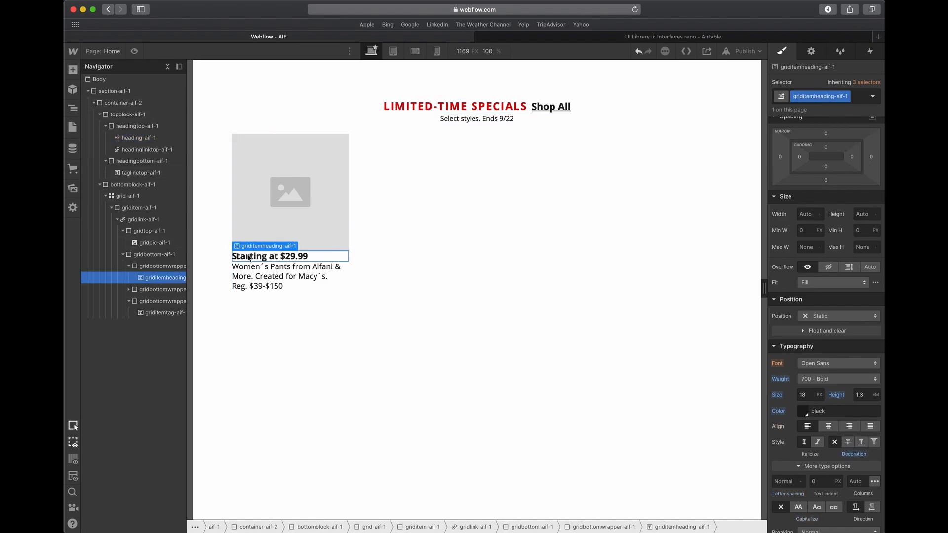
pyautogui.click(413, 213)
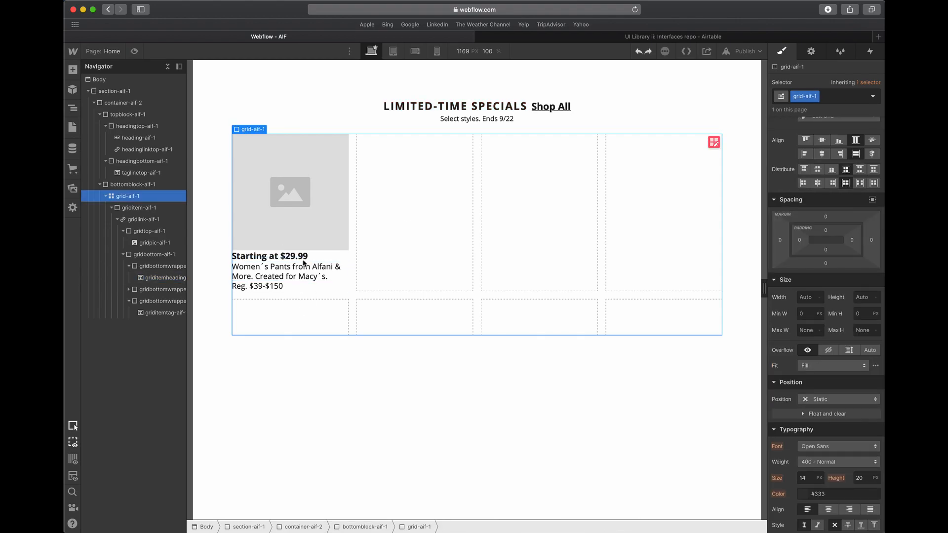
# - Set the bottom margin of the card's image wrapper gridtop-aif-1 to 5 px
pyautogui.click(312, 231)
pyautogui.click(123, 232)
pyautogui.click(123, 243)
pyautogui.click(135, 236)
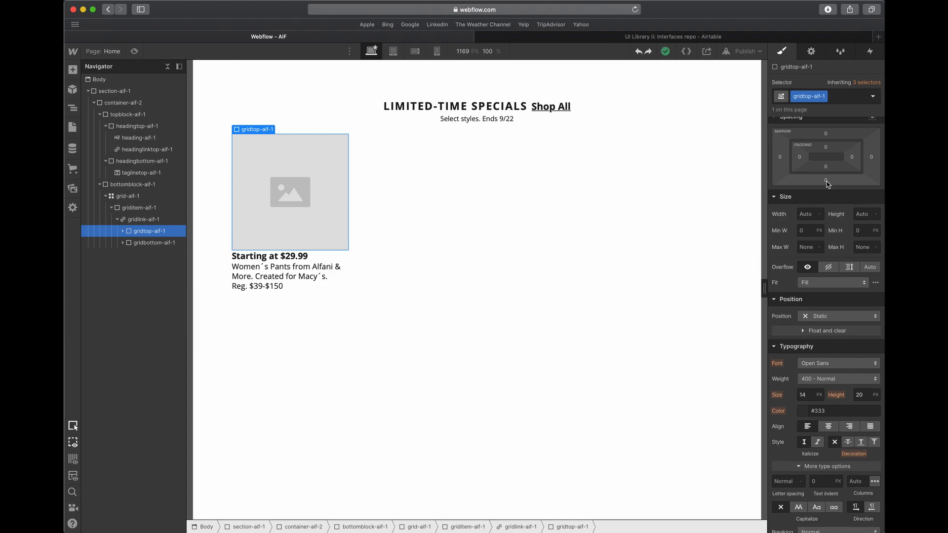
pyautogui.scroll(2, 828, 184)
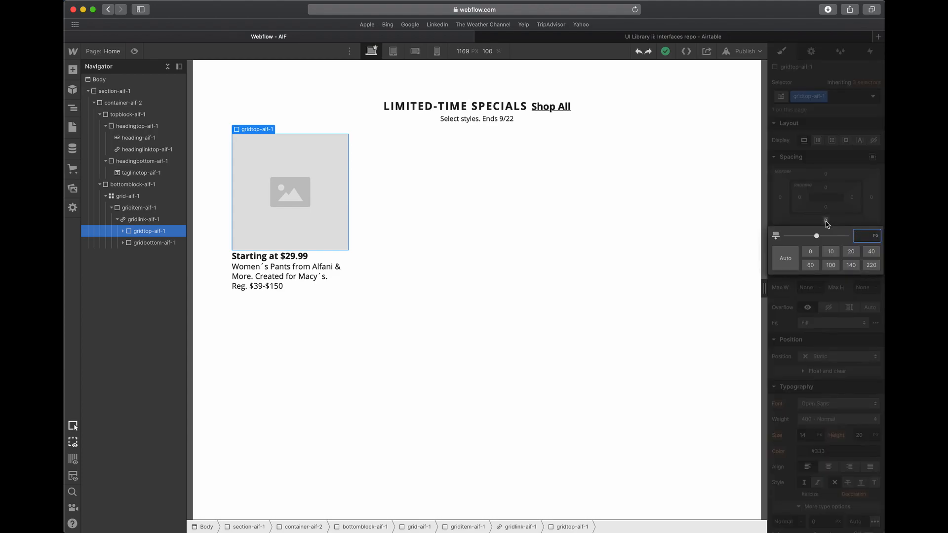
pyautogui.write('5')
pyautogui.press('Return')
pyautogui.click(503, 262)
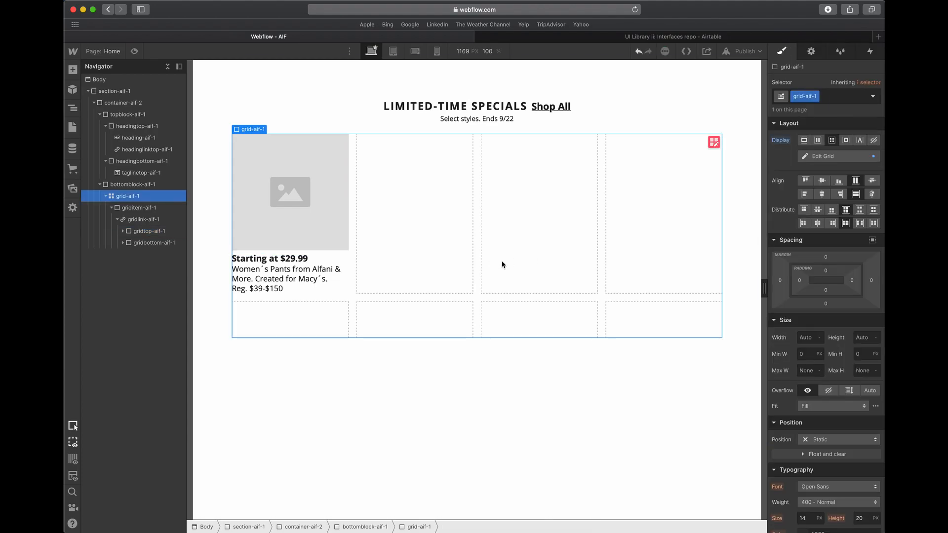
# - Check the gap between the first card's photo and text in Adobe XD, and set gridtop-aif-1's bottom margin in Webflow to 10 px
pyautogui.hotkey('ctrl', 'Up')
pyautogui.click(383, 168)
pyautogui.click(355, 155)
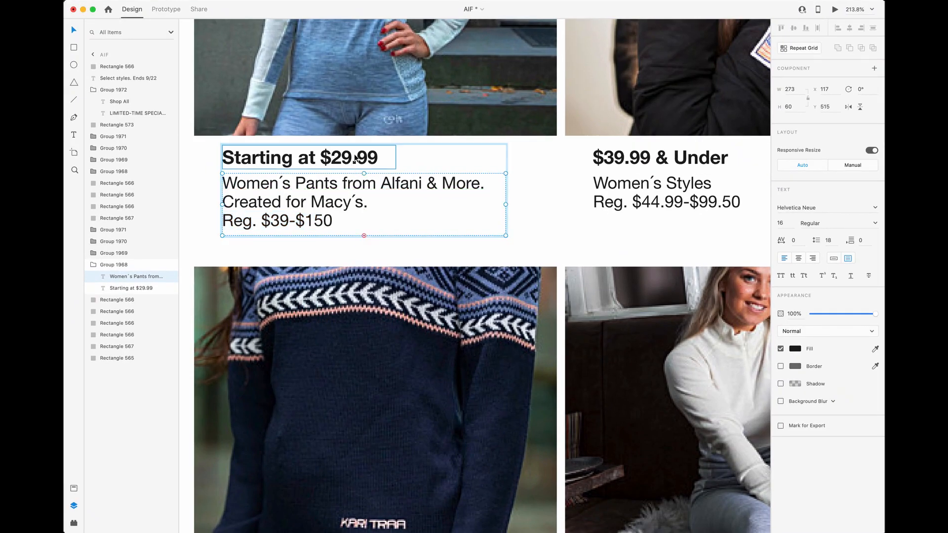
pyautogui.click(360, 126)
pyautogui.hotkey('ctrl', 'Up')
pyautogui.click(599, 242)
pyautogui.click(332, 241)
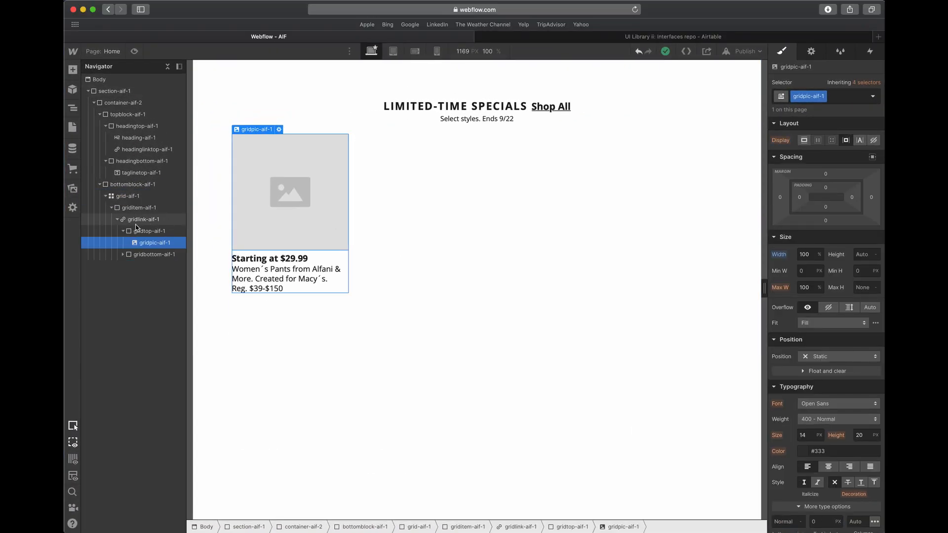
pyautogui.click(119, 220)
pyautogui.click(122, 211)
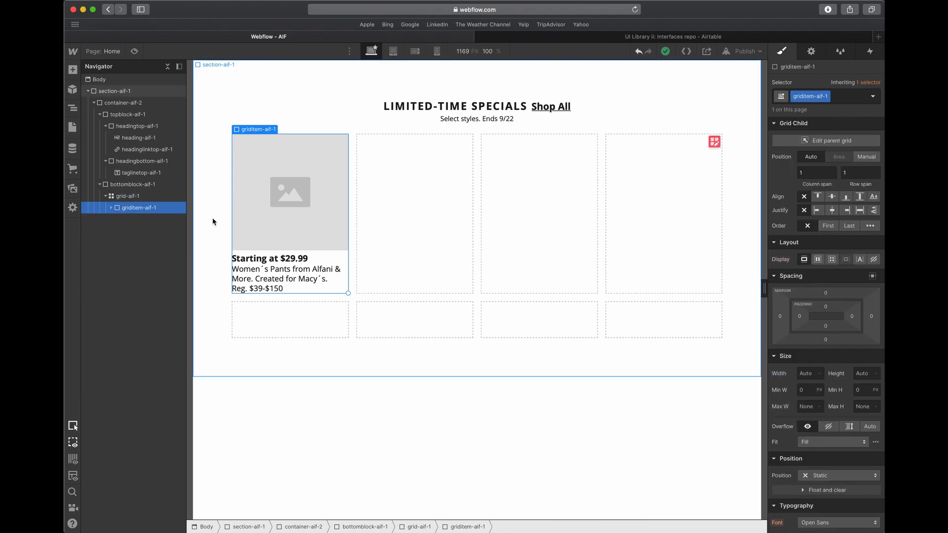
pyautogui.click(111, 208)
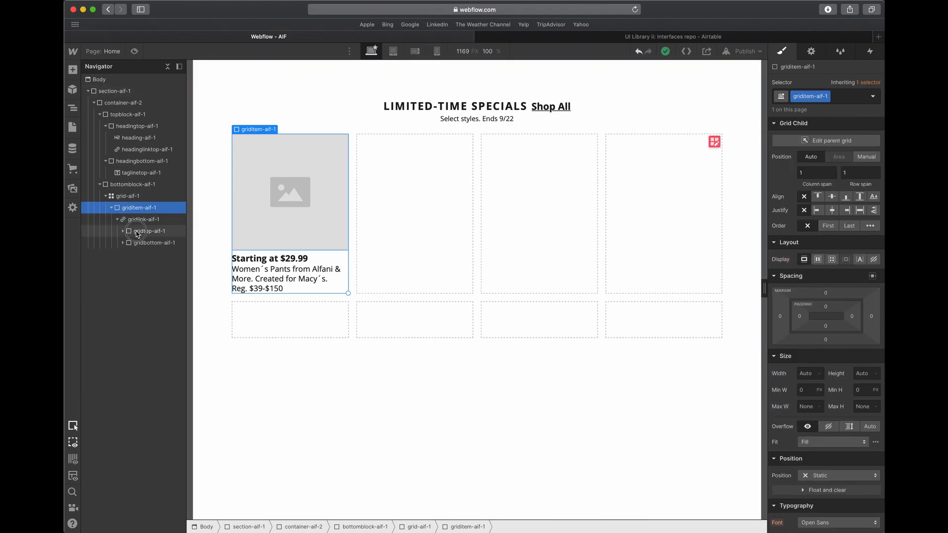
pyautogui.click(137, 232)
pyautogui.moveTo(826, 220); pyautogui.dragTo(829, 239)
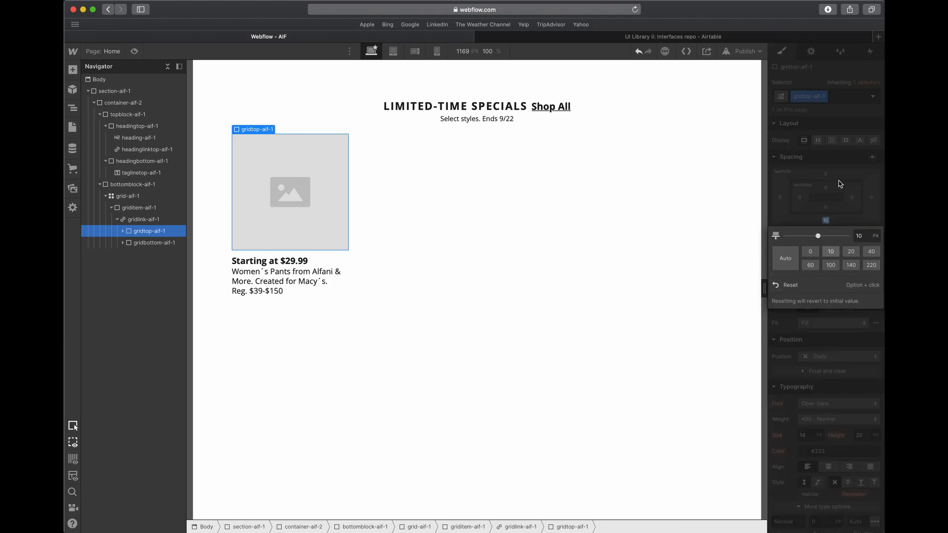
pyautogui.click(841, 185)
# - Try placing the description text inside the card heading's wrapper, check the heading in Adobe XD, and undo the move in Webflow
pyautogui.click(283, 240)
pyautogui.click(267, 262)
pyautogui.moveTo(311, 277); pyautogui.dragTo(301, 262)
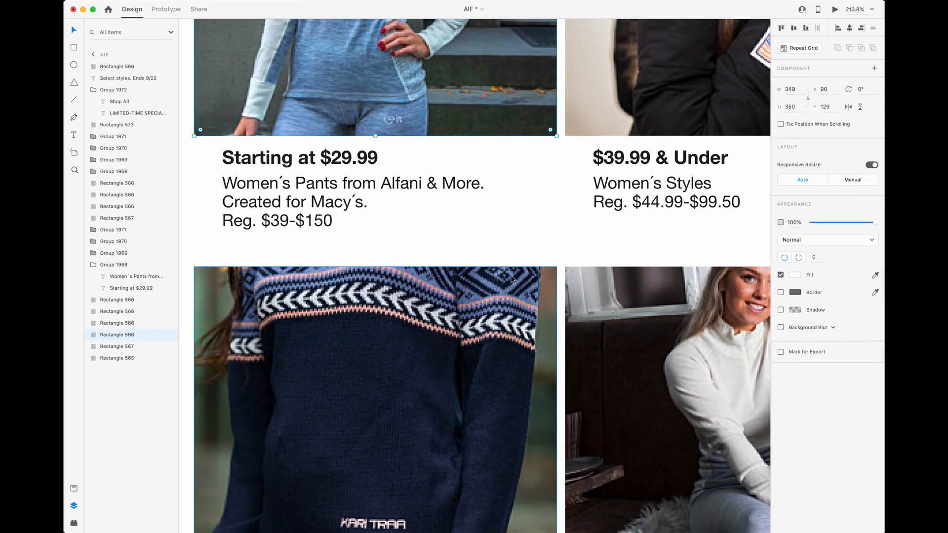
pyautogui.click(662, 163)
pyautogui.click(354, 167)
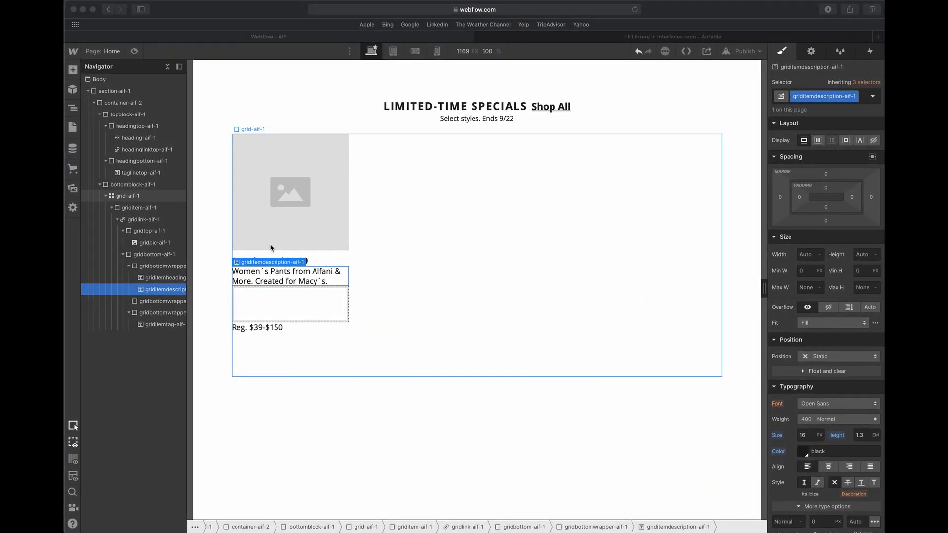
pyautogui.doubleClick(339, 262)
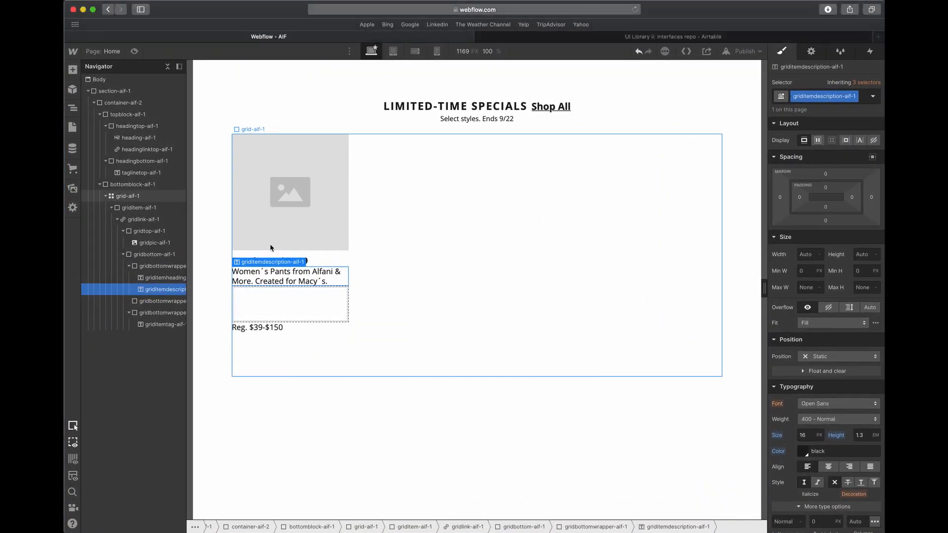
pyautogui.write('Starting at $29.99')
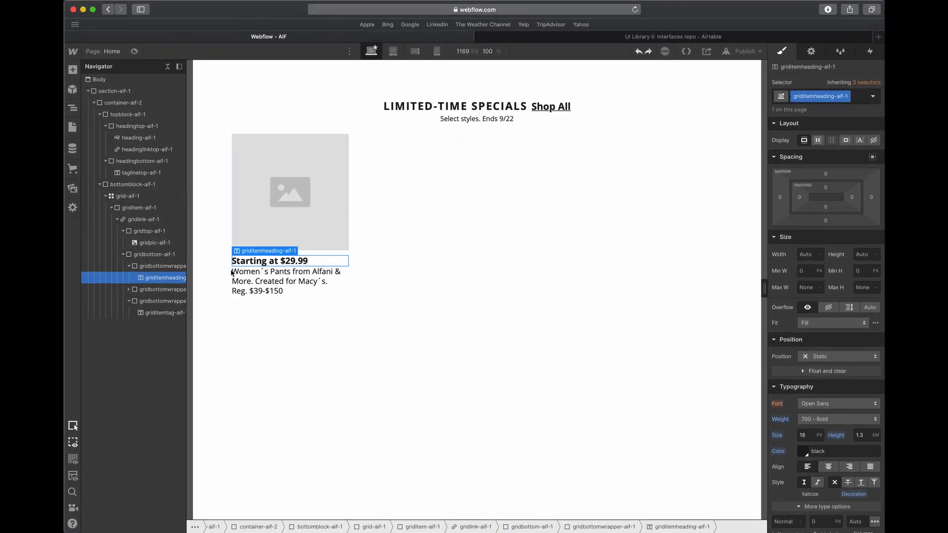
# - Set the bottom margin of the card heading's wrapper gridbottomwrapper-aif-1 to 5 px
pyautogui.click(148, 269)
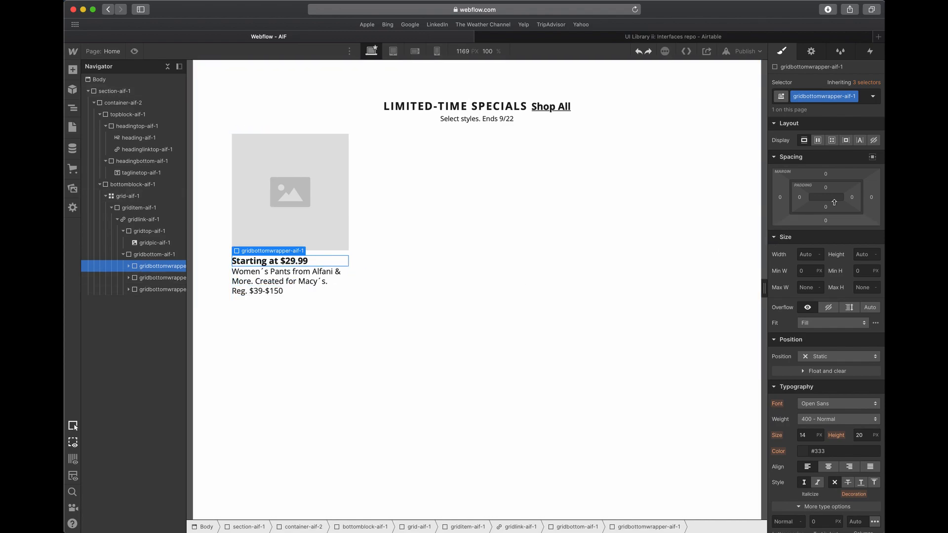
pyautogui.click(827, 221)
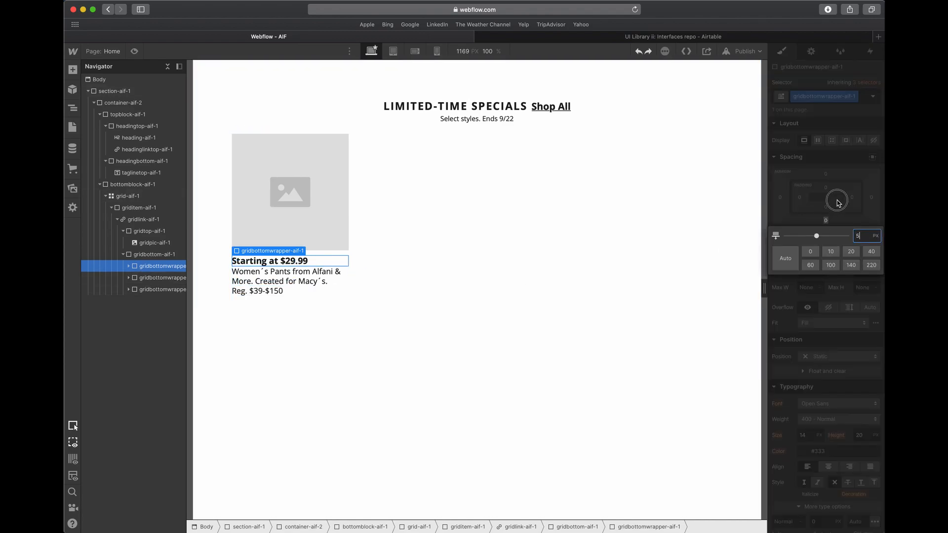
pyautogui.press('Return')
pyautogui.click(377, 240)
# - Compare the description and price spacing with Adobe XD, and set the bottom margin of gridbottomwrapper-2 in Webflow to 2 px
pyautogui.click(335, 251)
pyautogui.click(283, 287)
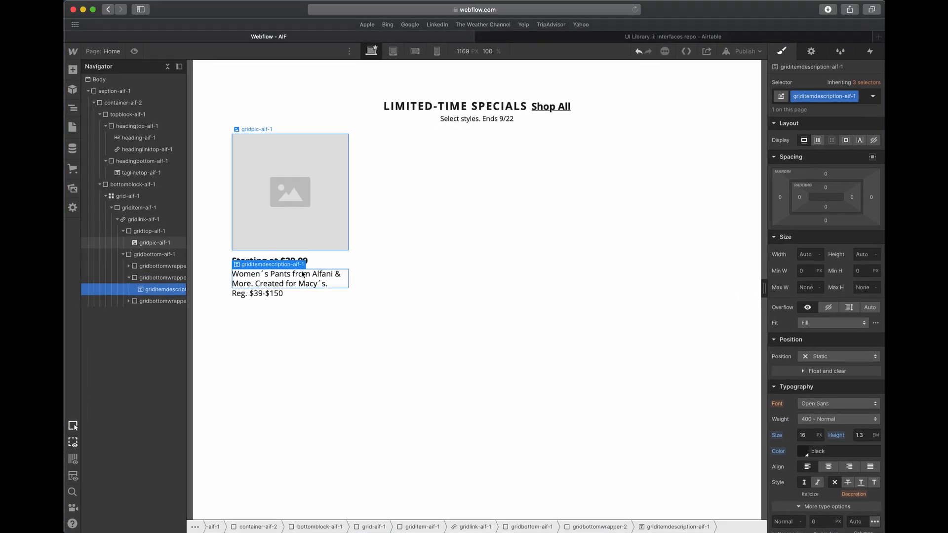
pyautogui.click(320, 339)
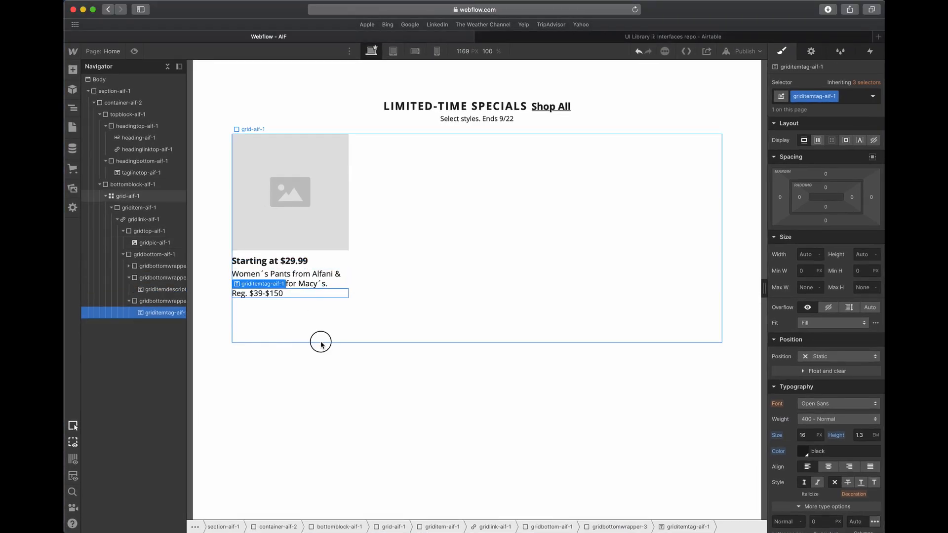
pyautogui.click(297, 279)
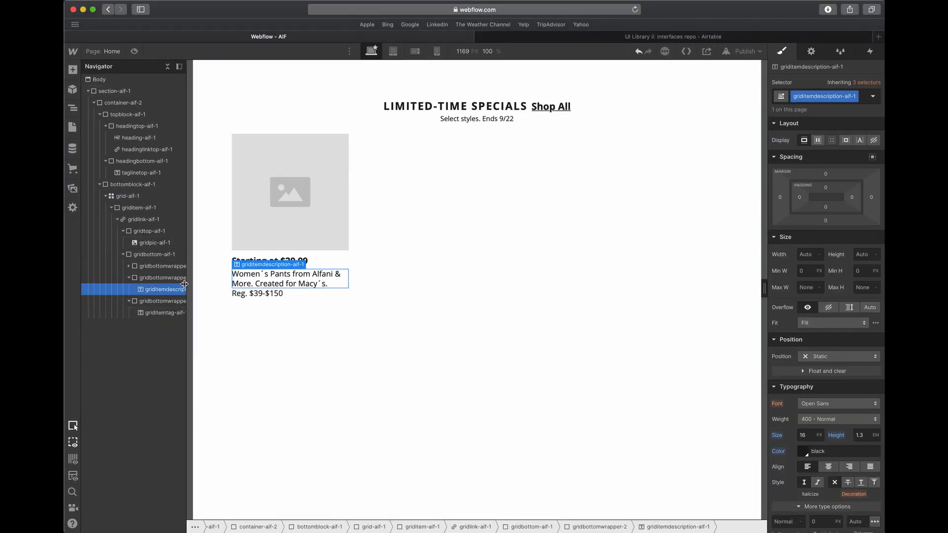
pyautogui.click(842, 199)
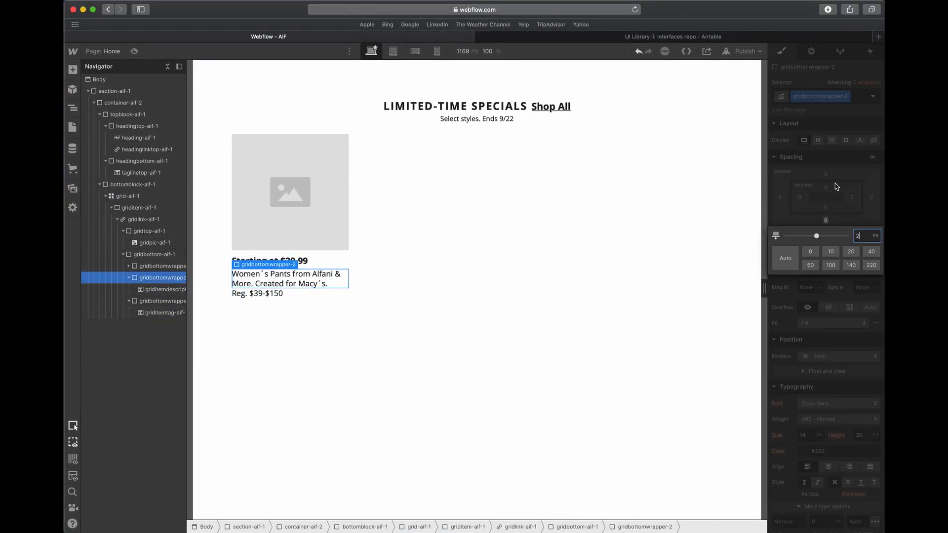
pyautogui.click(453, 241)
# - Duplicate the finished card griditem-aif-1 until the four-column grid holds eight cards in two rows
pyautogui.click(259, 295)
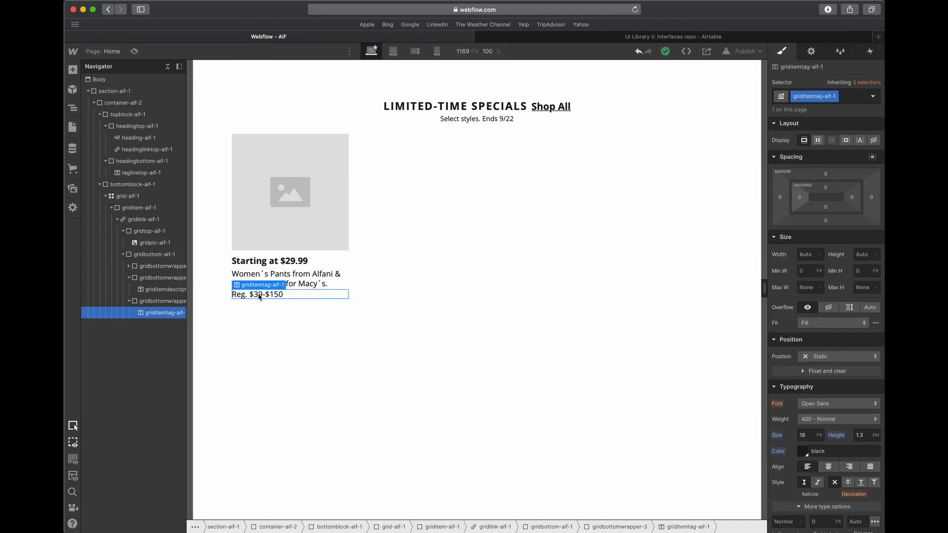
pyautogui.click(307, 281)
pyautogui.click(323, 247)
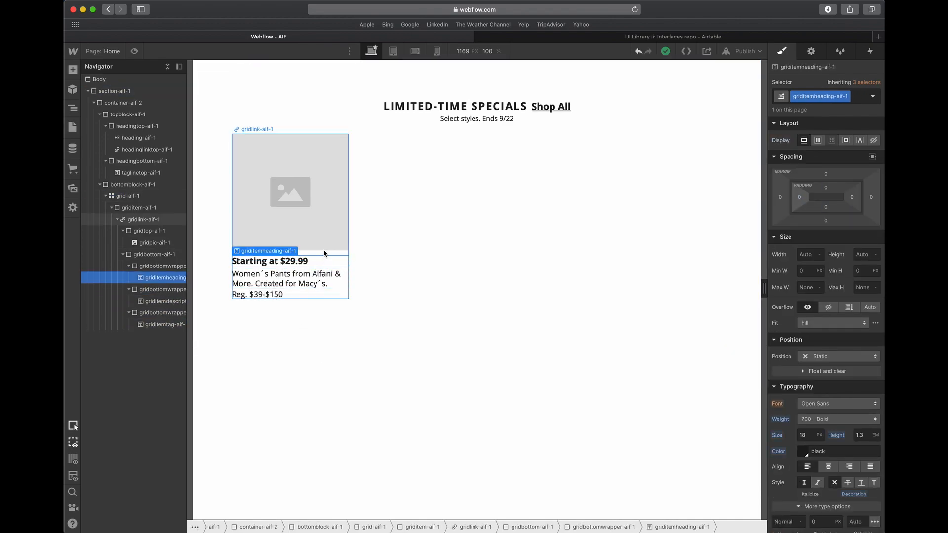
pyautogui.click(316, 254)
pyautogui.click(118, 219)
pyautogui.click(112, 207)
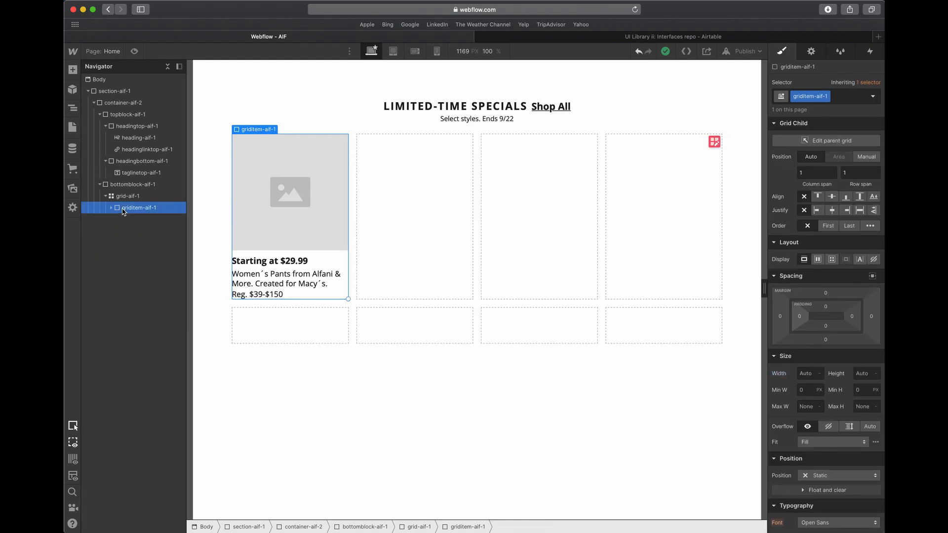
pyautogui.press('super+d')
pyautogui.press('super+d')
pyautogui.press('super+d')
pyautogui.press('super+d')
pyautogui.press('super+d')
pyautogui.press('super+d')
pyautogui.press('super+d')
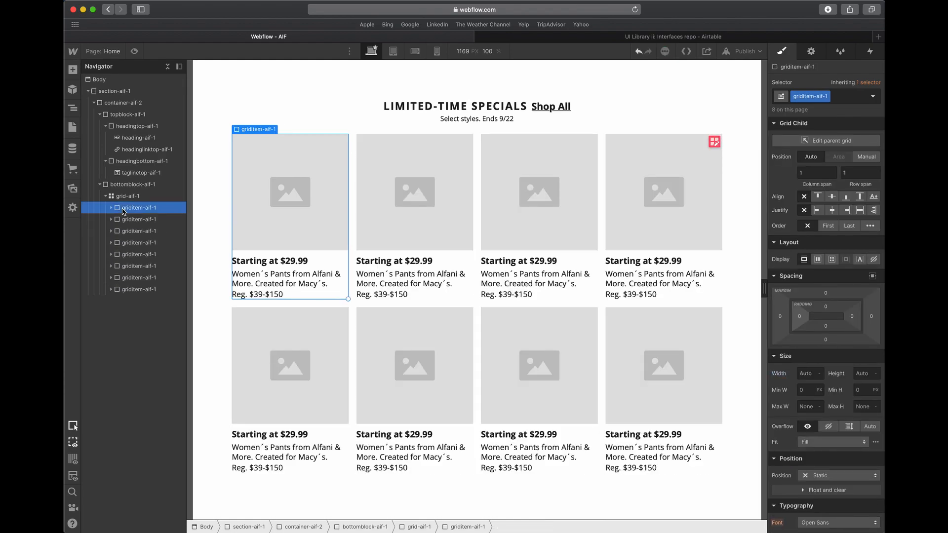
# - Switch to Adobe XD and examine the mobile artboard AIF – 1 with its two-column card layout
pyautogui.click(498, 293)
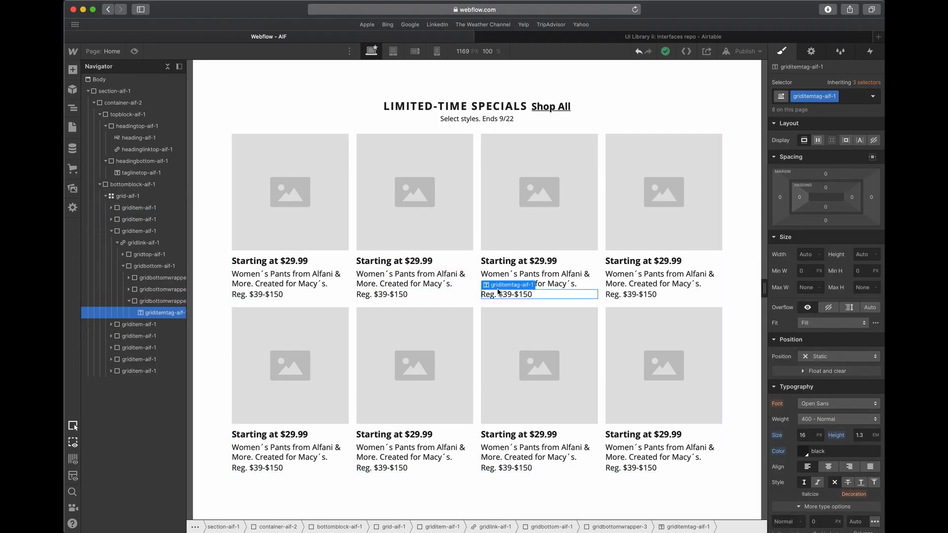
pyautogui.hotkey('ctrl', 'Up')
pyautogui.click(474, 242)
pyautogui.scroll(-10, 472, 244)
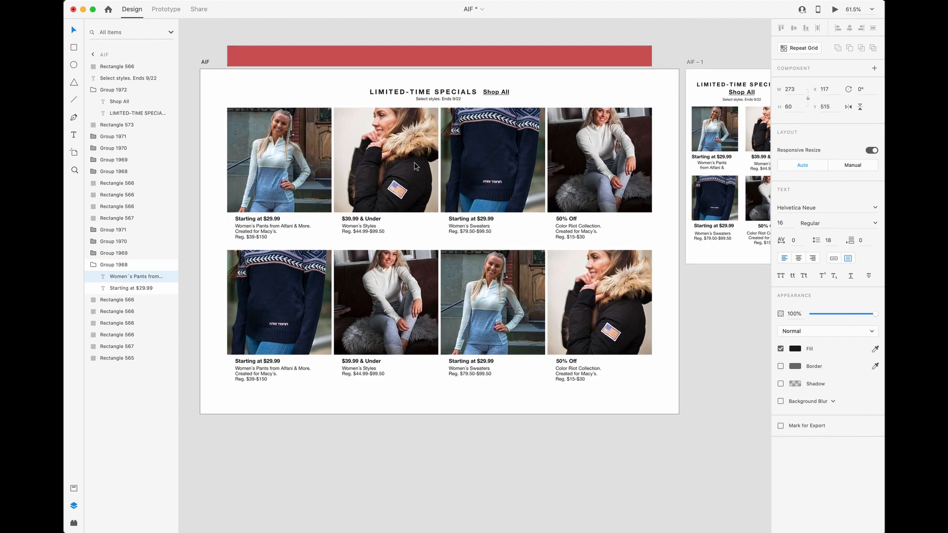
pyautogui.hscroll(10, 416, 166)
pyautogui.scroll(5, 446, 91)
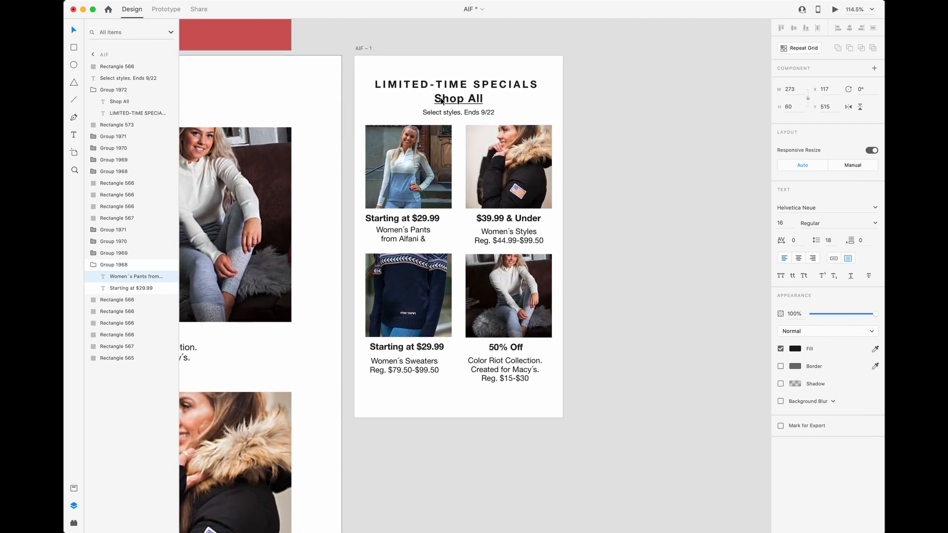
pyautogui.scroll(-1, 463, 165)
pyautogui.scroll(1, 463, 165)
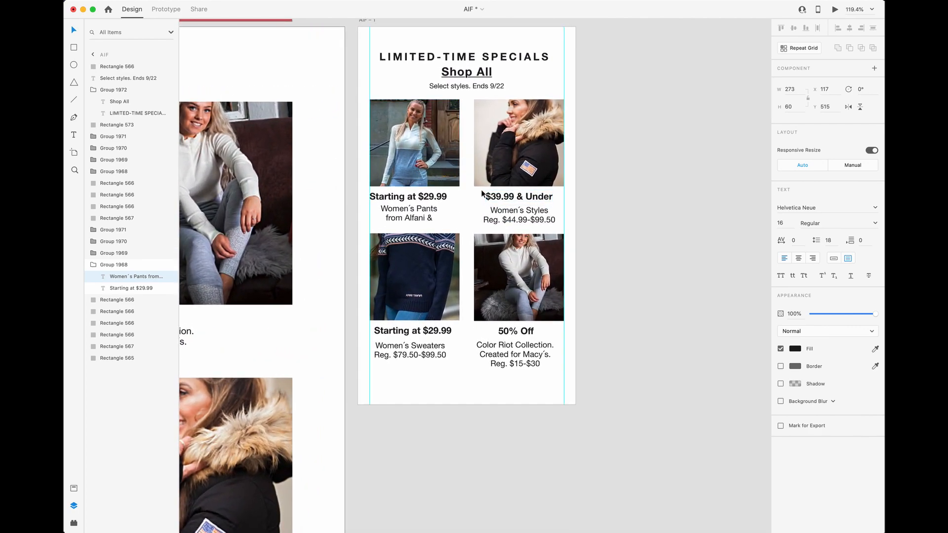
# - Examine the horizontal gaps between the first-row photos on the desktop artboard AIF
pyautogui.click(438, 164)
pyautogui.hscroll(-5, 478, 165)
pyautogui.click(346, 198)
pyautogui.hscroll(-5, 346, 198)
pyautogui.scroll(-2, 365, 200)
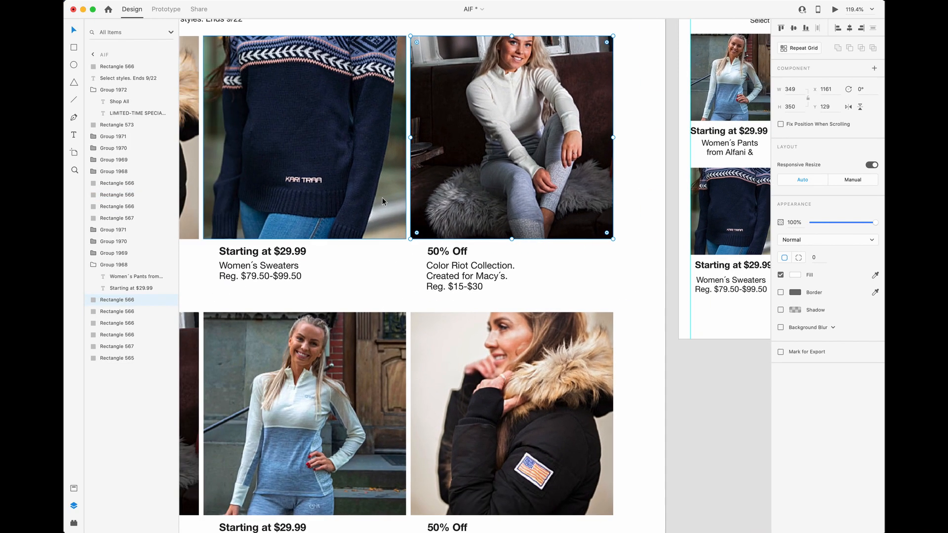
pyautogui.scroll(1, 357, 158)
pyautogui.hscroll(-6, 357, 158)
pyautogui.click(352, 152)
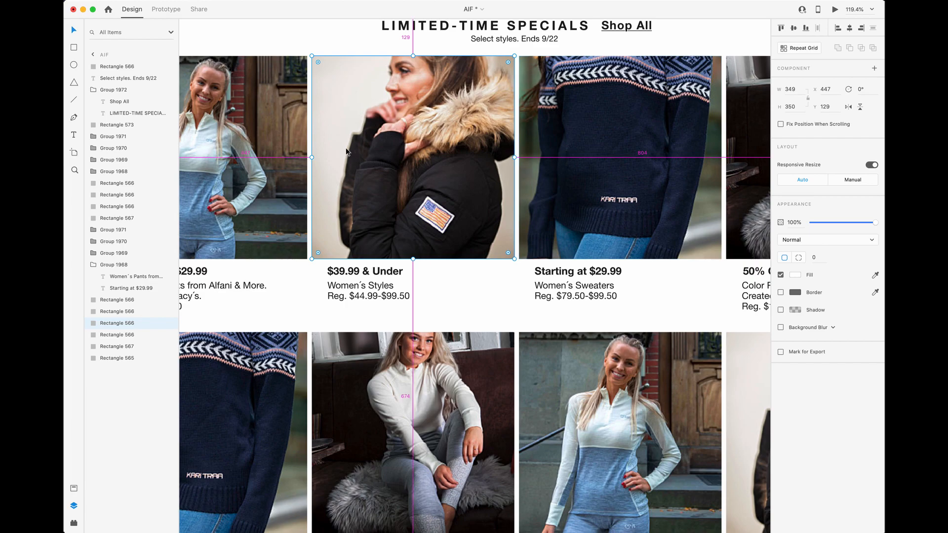
# - Switch to Webflow and set the column gap of grid-aif-1 to 8 px
pyautogui.hotkey('ctrl', 'Up')
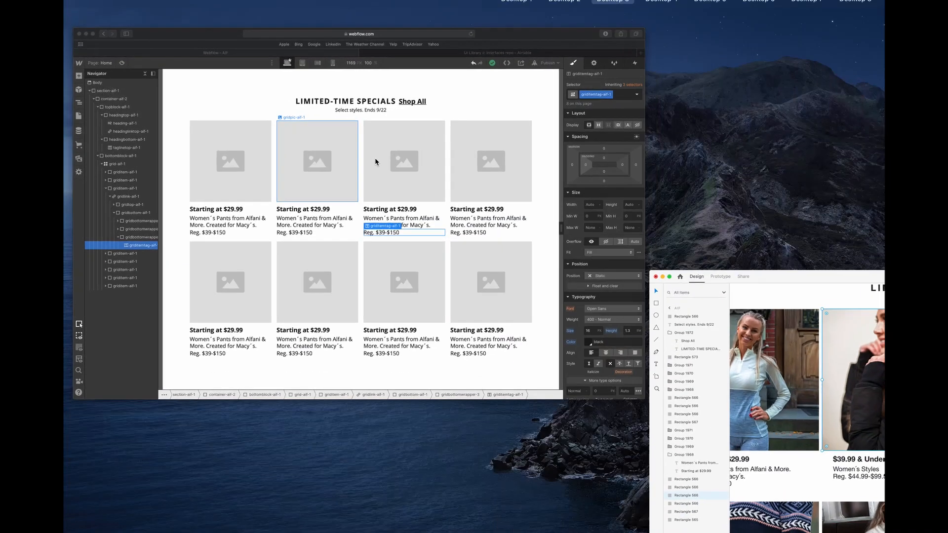
pyautogui.click(377, 161)
pyautogui.click(351, 229)
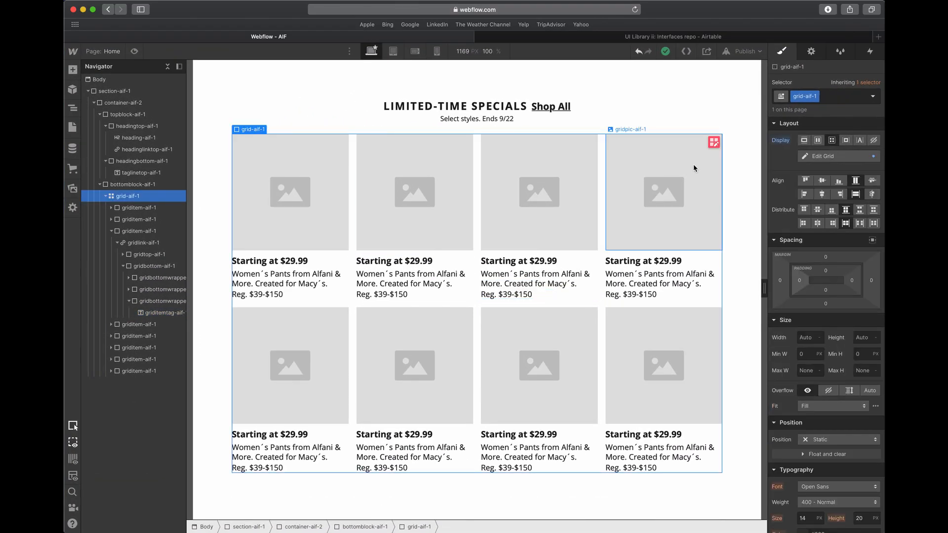
pyautogui.click(714, 143)
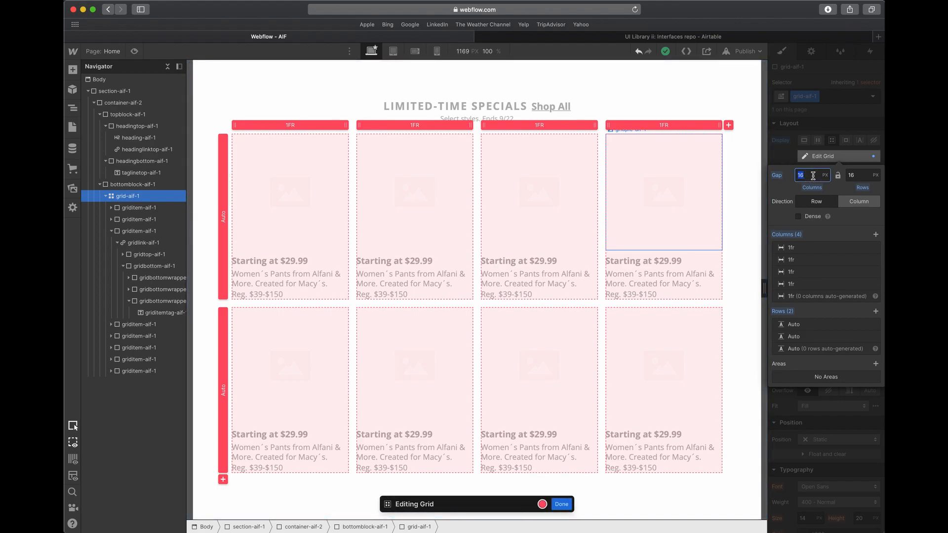
pyautogui.write('8')
pyautogui.press('Return')
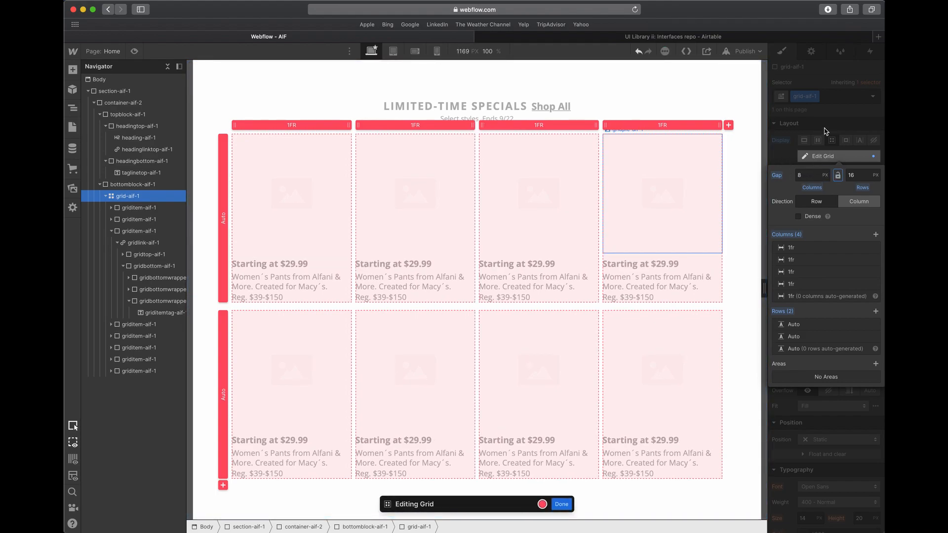
pyautogui.click(826, 129)
# - Switch to Adobe XD and measure the vertical gap between the first card's text group and the photo below it
pyautogui.hotkey('ctrl', 'Up')
pyautogui.click(351, 226)
pyautogui.click(351, 285)
pyautogui.hscroll(-3, 355, 302)
pyautogui.click(355, 303)
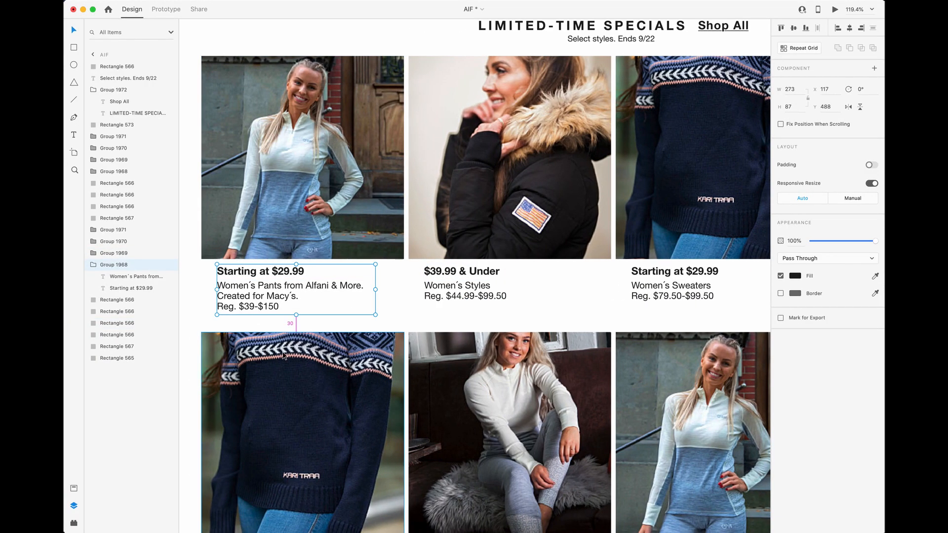
# - Switch to Webflow and set the row gap of grid-aif-1 to 30 px
pyautogui.hotkey('ctrl', 'Up')
pyautogui.click(322, 277)
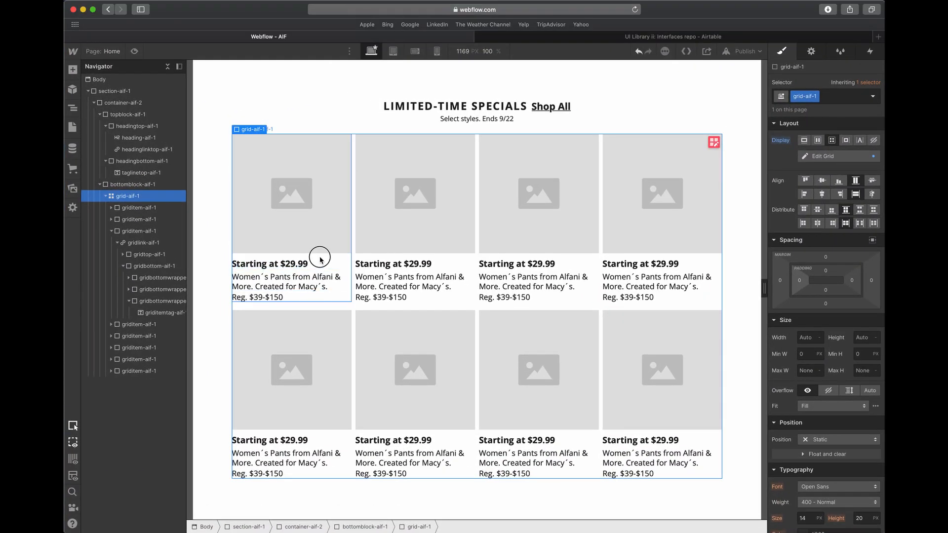
pyautogui.click(354, 259)
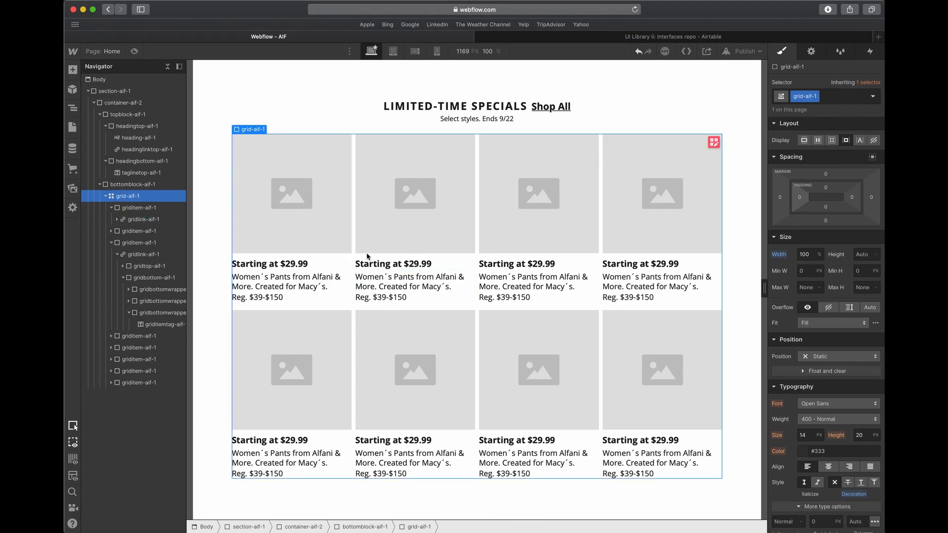
pyautogui.click(714, 143)
pyautogui.click(858, 174)
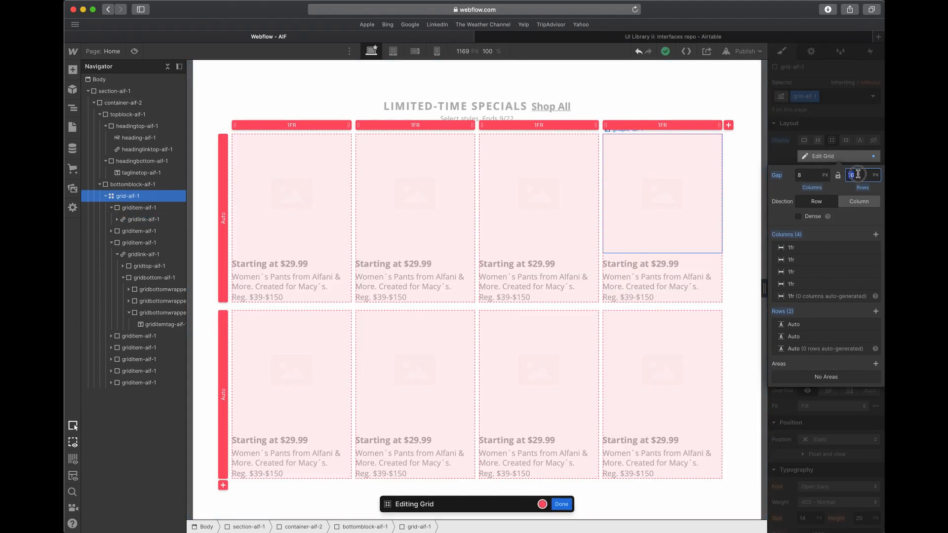
pyautogui.write('30')
pyautogui.press('Return')
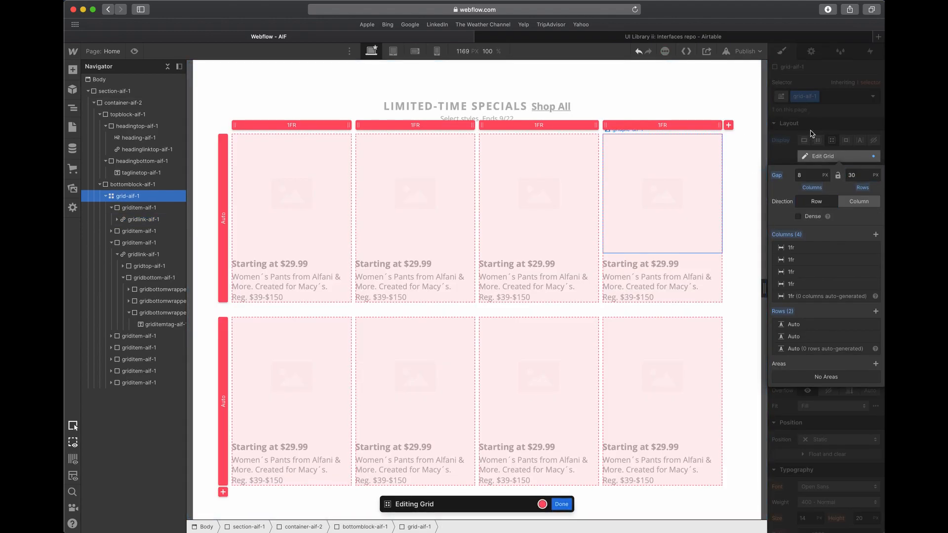
pyautogui.click(813, 135)
pyautogui.click(647, 127)
pyautogui.click(522, 295)
pyautogui.click(414, 282)
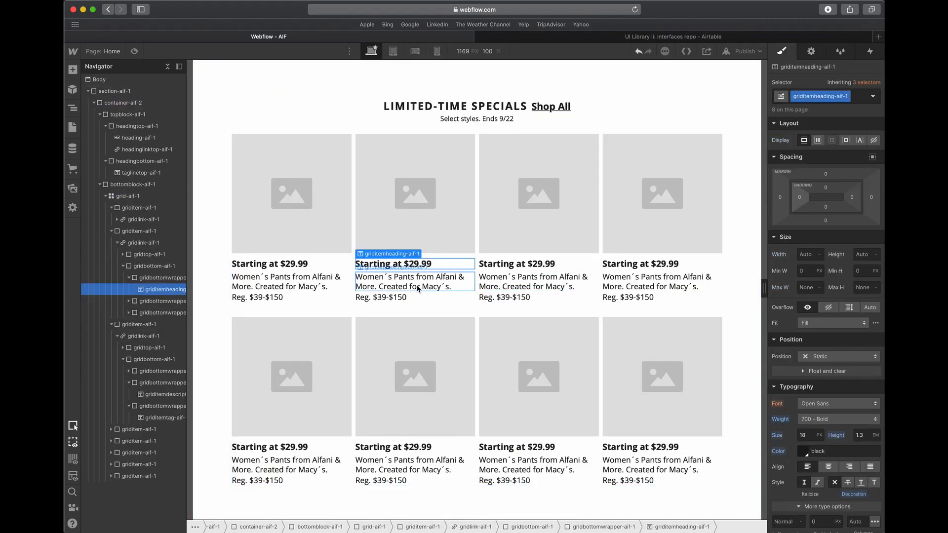
# - In the tablet breakpoint, set the padding of section-aif-1 to 40 px on all four sides
pyautogui.click(378, 53)
pyautogui.click(393, 52)
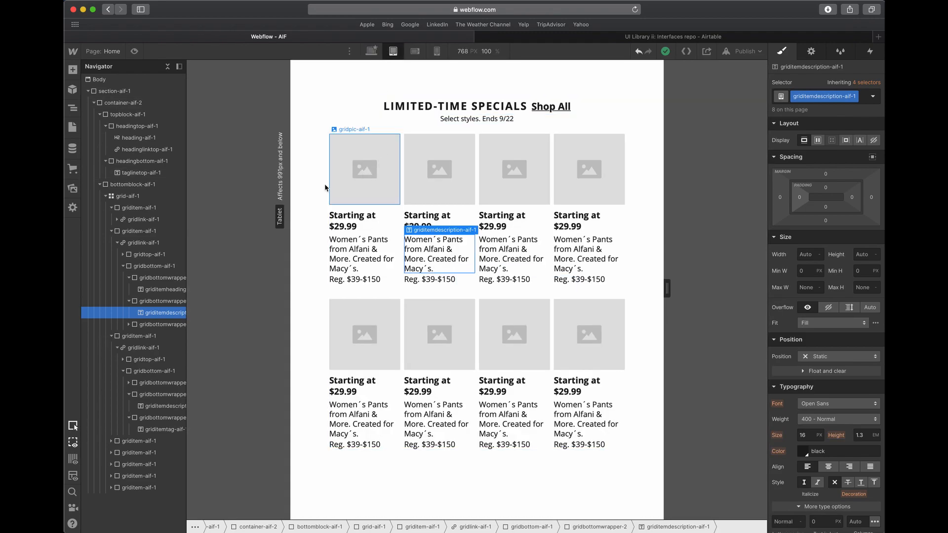
pyautogui.click(314, 193)
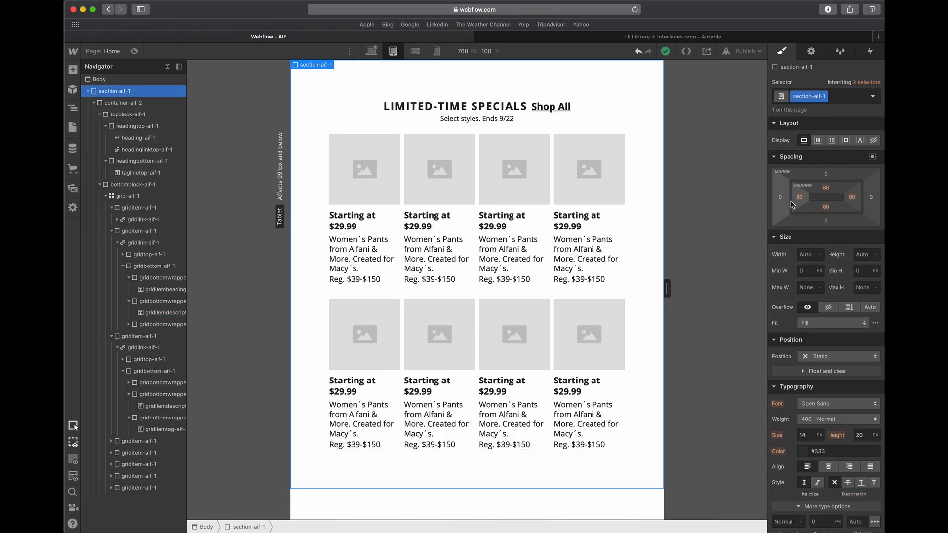
pyautogui.moveTo(798, 197); pyautogui.dragTo(782, 213)
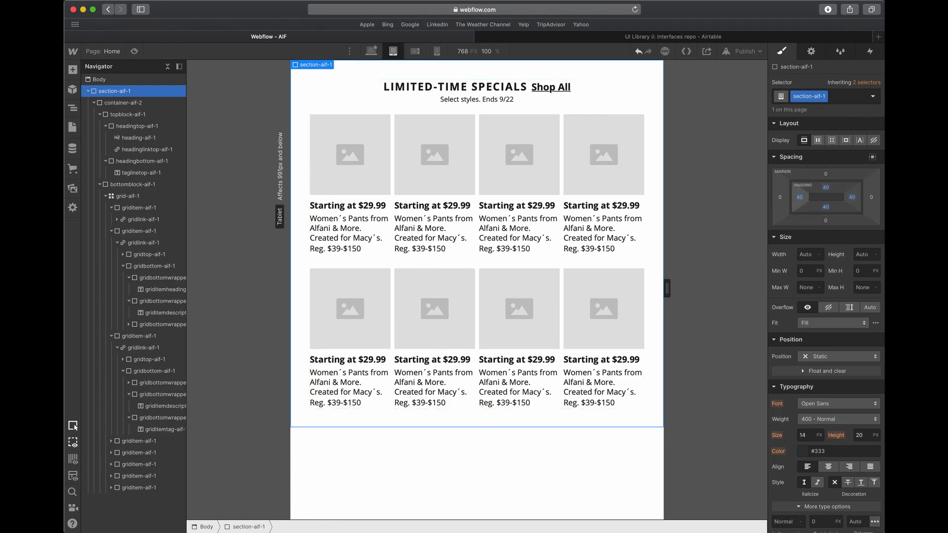
# - Set the font size of the card headings, griditemheading-aif-1, to 16 px for tablet
pyautogui.click(88, 91)
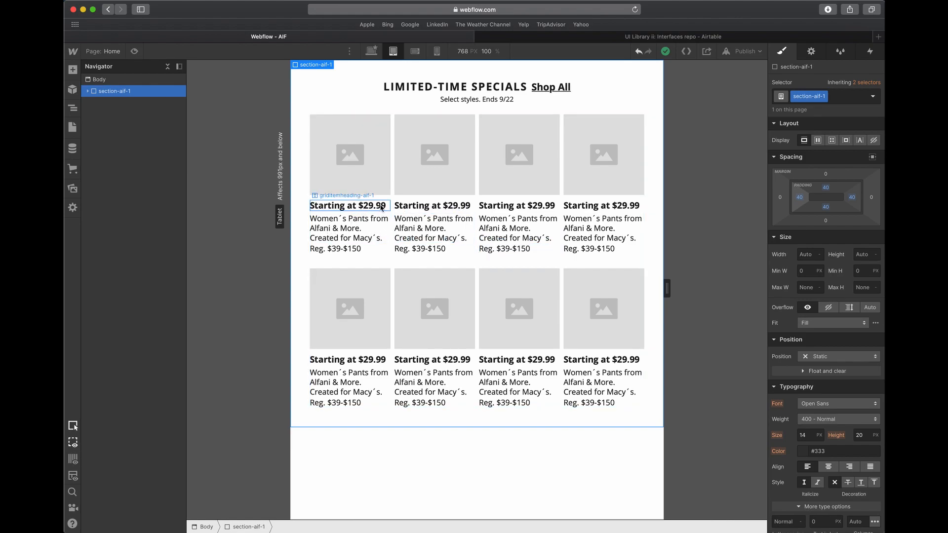
pyautogui.click(365, 206)
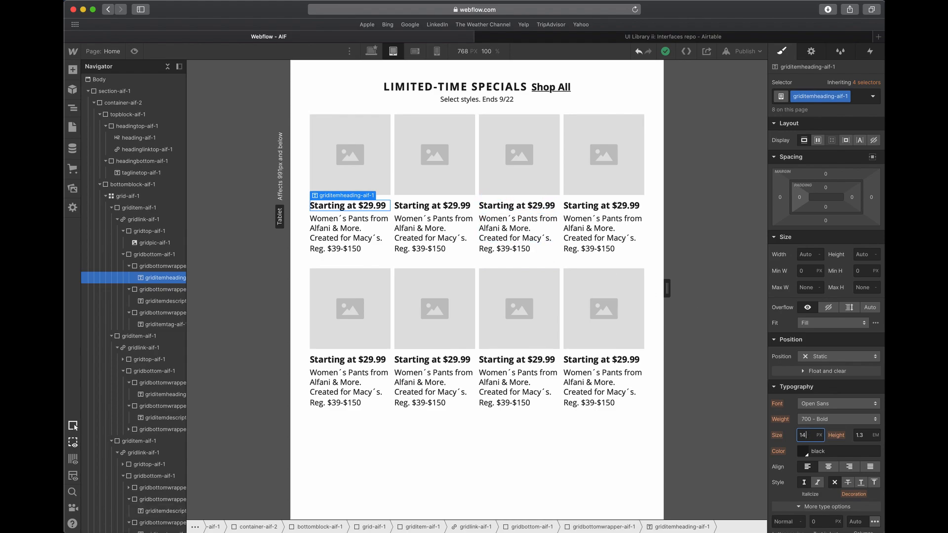
pyautogui.press('Tab')
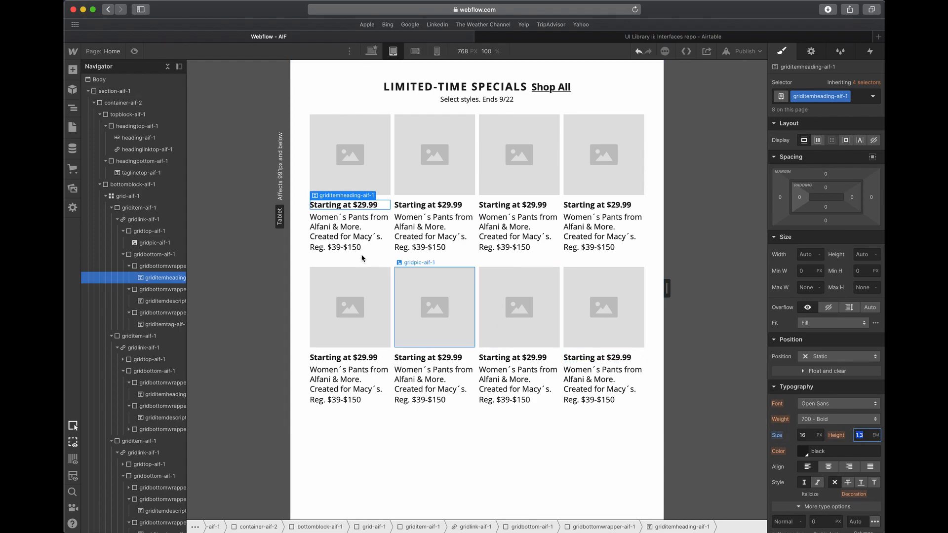
# - Set the font size of griditemdescription-aif-1 and griditemtag-aif-1 to 14 px for tablet
pyautogui.click(355, 241)
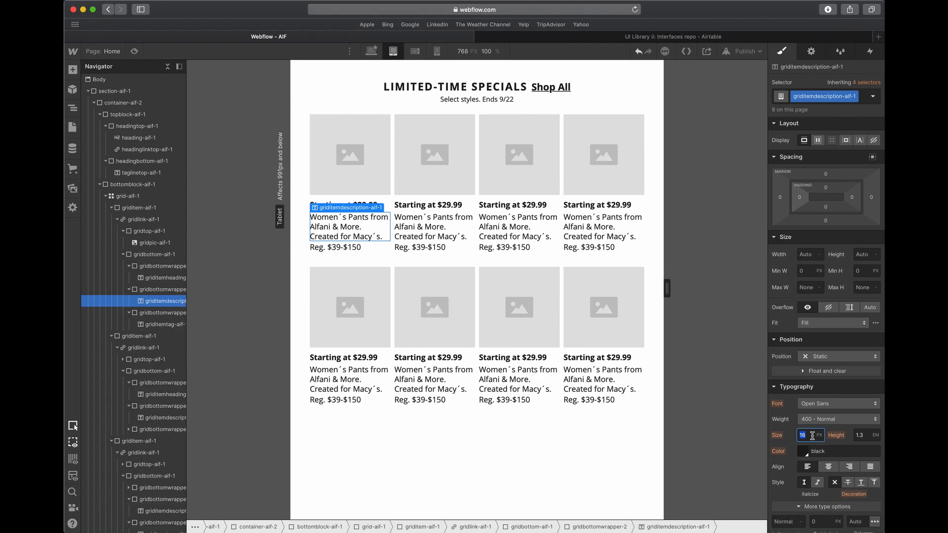
pyautogui.write('14')
pyautogui.press('Return')
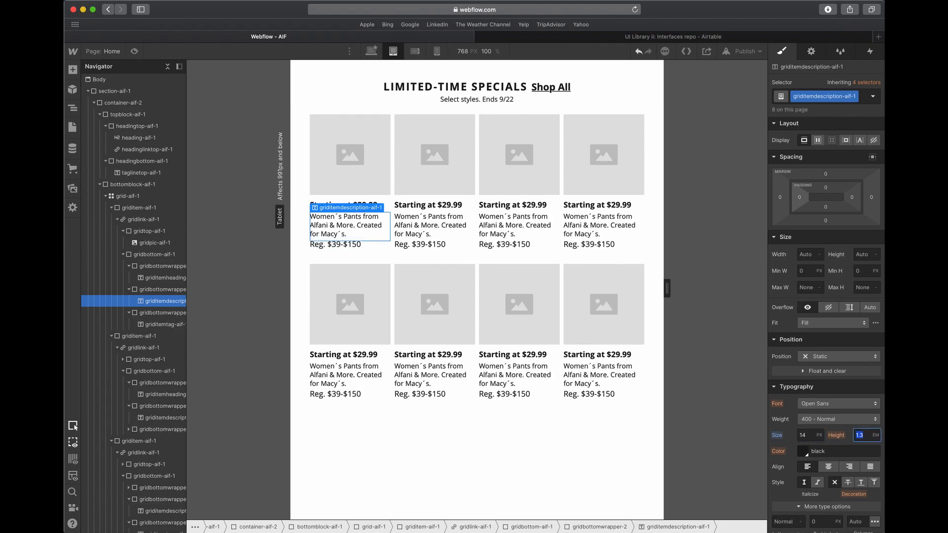
pyautogui.click(358, 246)
pyautogui.write('1')
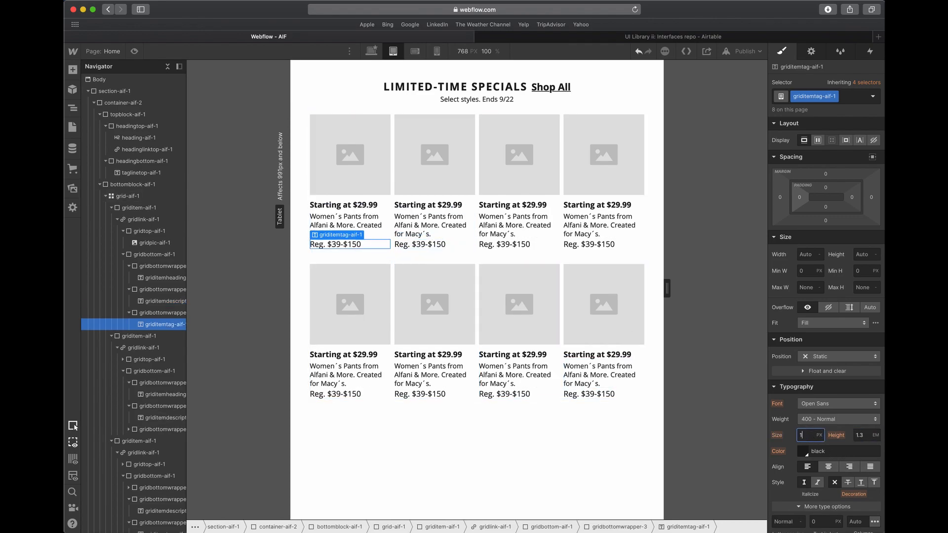
pyautogui.write('4')
pyautogui.press('Tab')
pyautogui.click(468, 223)
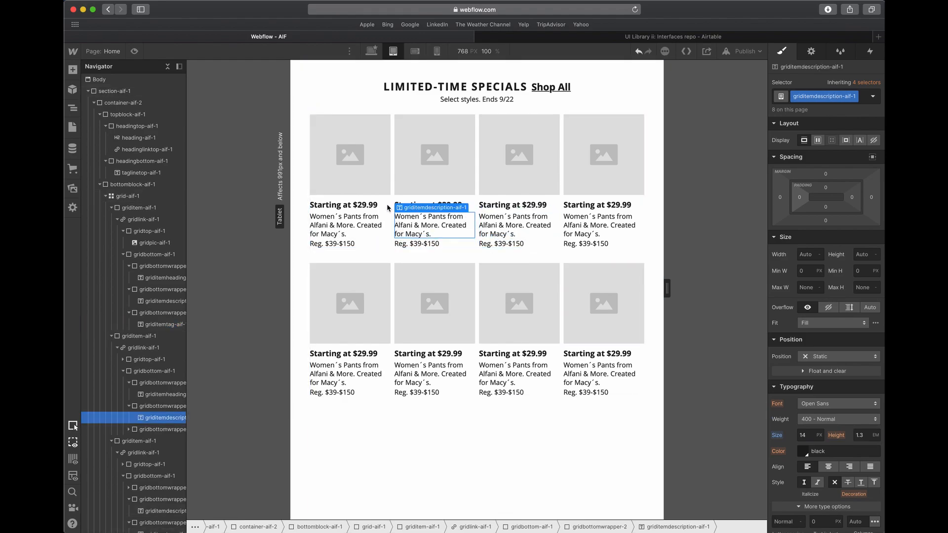
# - Set the row gap of grid-aif-1 to 20 px for tablet
pyautogui.click(391, 200)
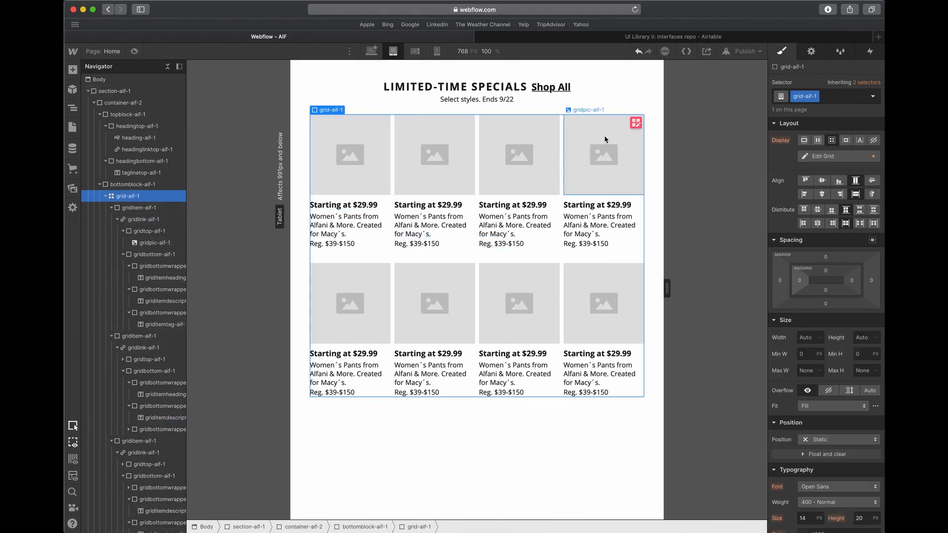
pyautogui.click(633, 123)
pyautogui.click(852, 175)
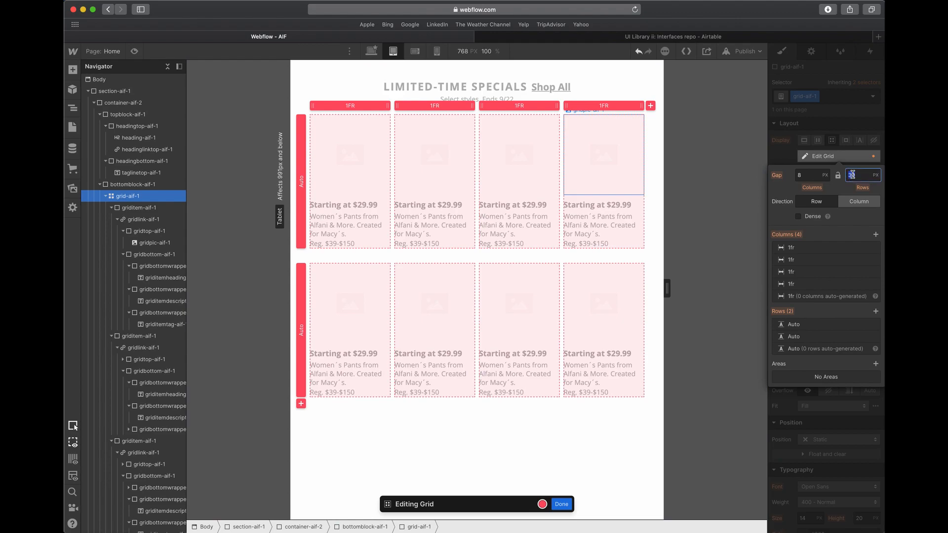
pyautogui.press('Tab')
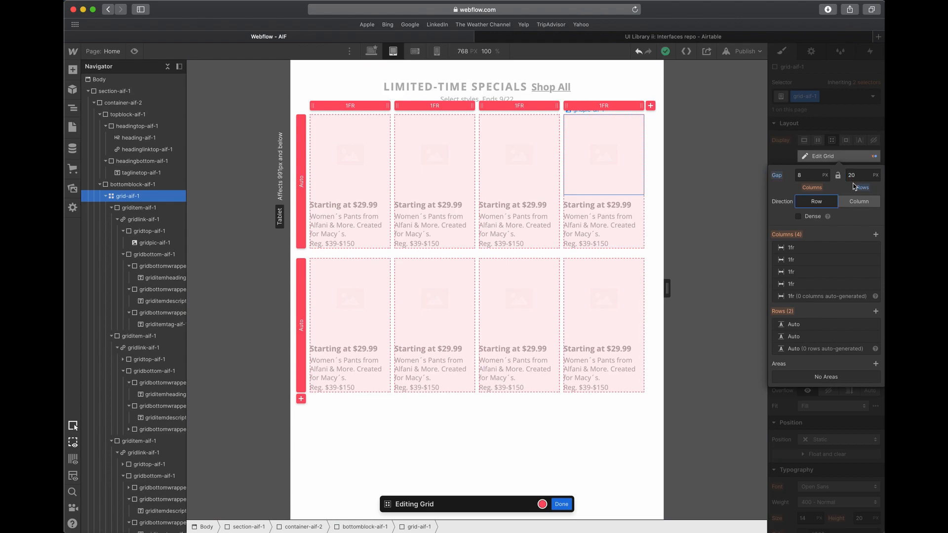
pyautogui.press('Escape')
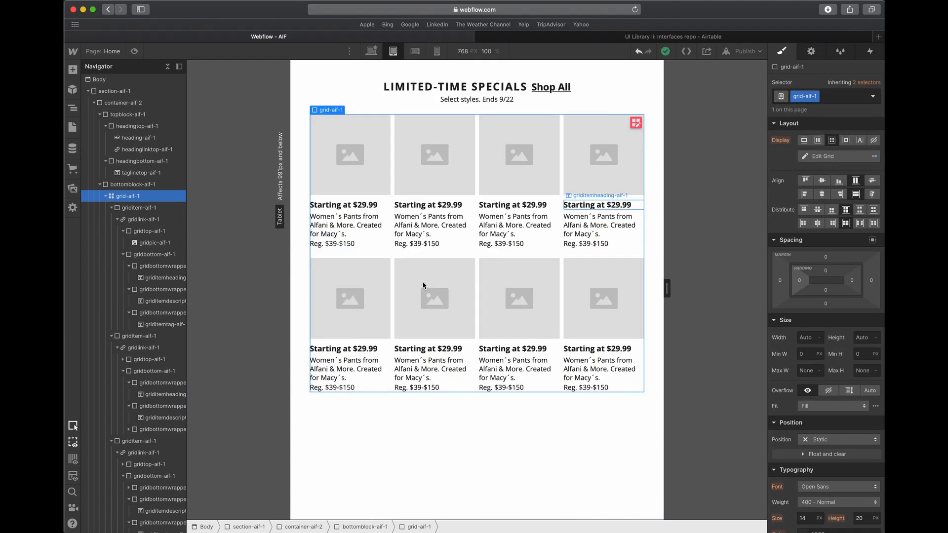
pyautogui.click(446, 434)
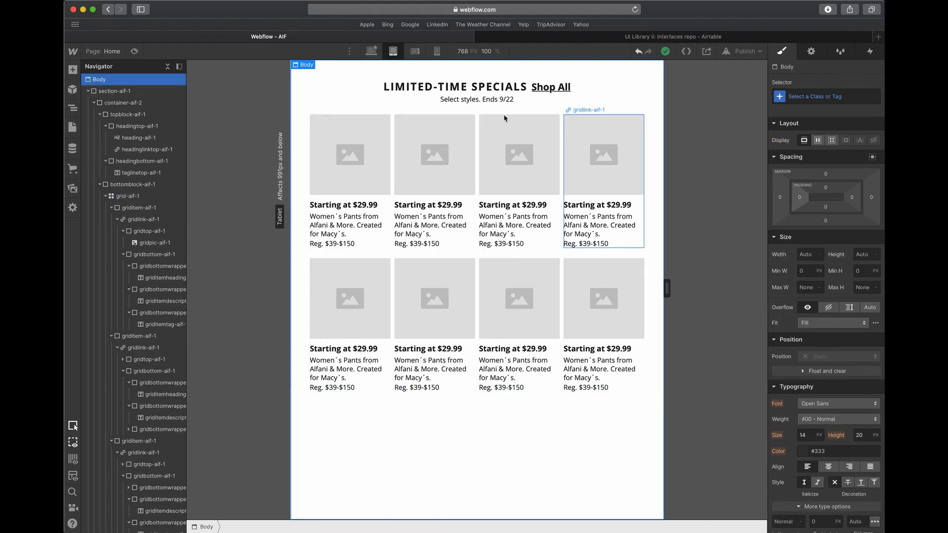
pyautogui.moveTo(667, 291)
pyautogui.mouseDown()
pyautogui.moveTo(819, 284)
pyautogui.moveTo(599, 293)
pyautogui.moveTo(701, 289)
pyautogui.moveTo(668, 289)
pyautogui.mouseUp()
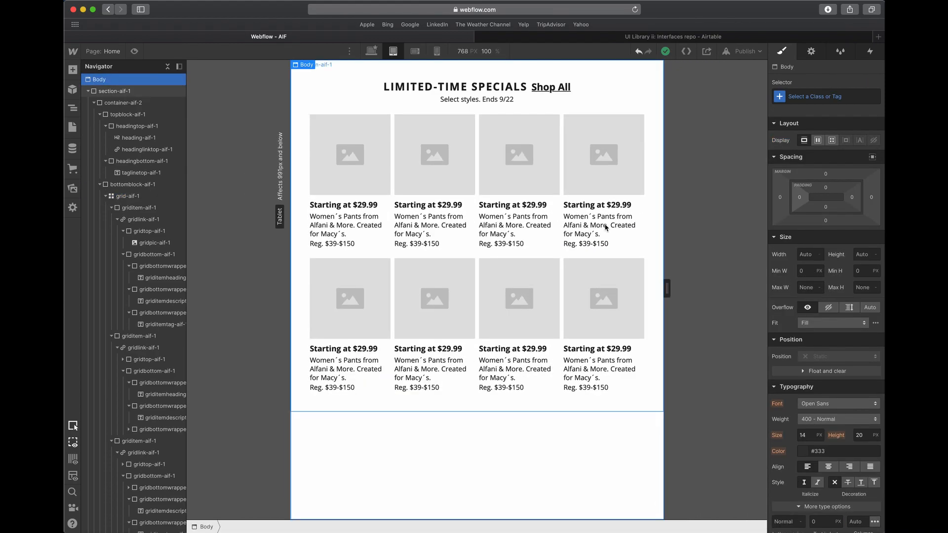
# - In the mobile landscape breakpoint, remove one column from grid-aif-1 so the cards are laid out in three columns
pyautogui.click(415, 51)
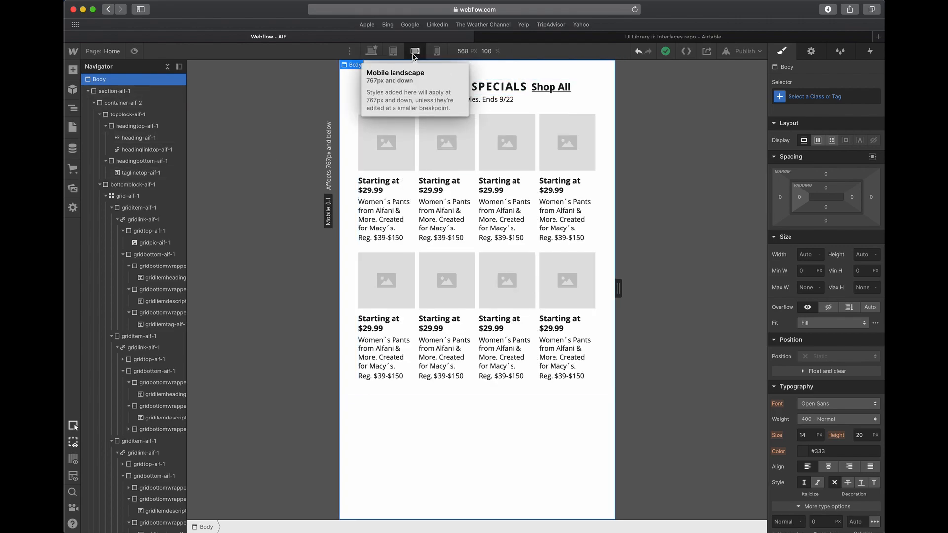
pyautogui.click(344, 239)
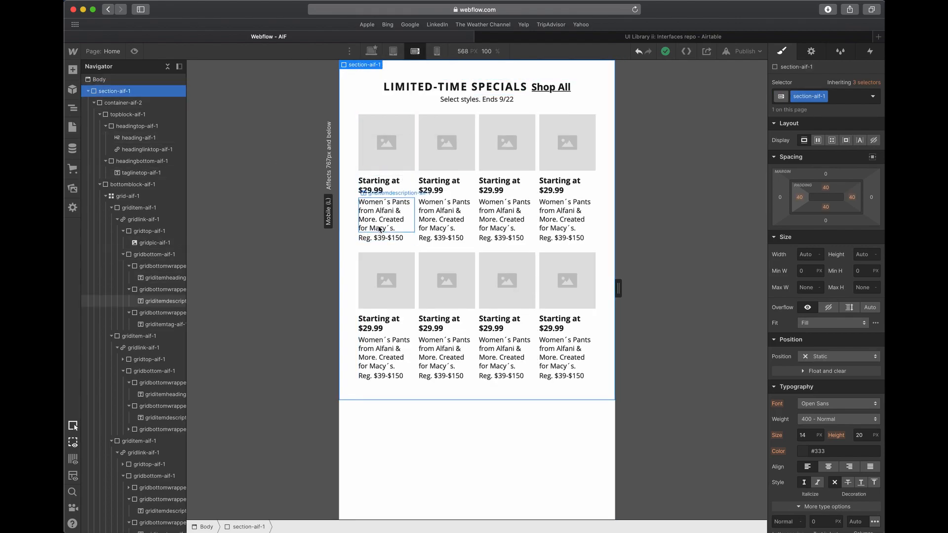
pyautogui.click(416, 174)
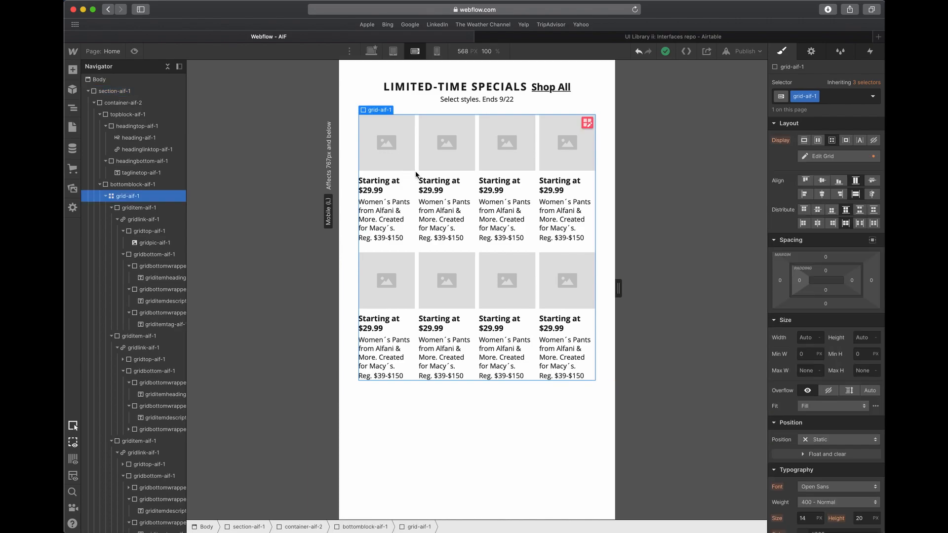
pyautogui.click(587, 123)
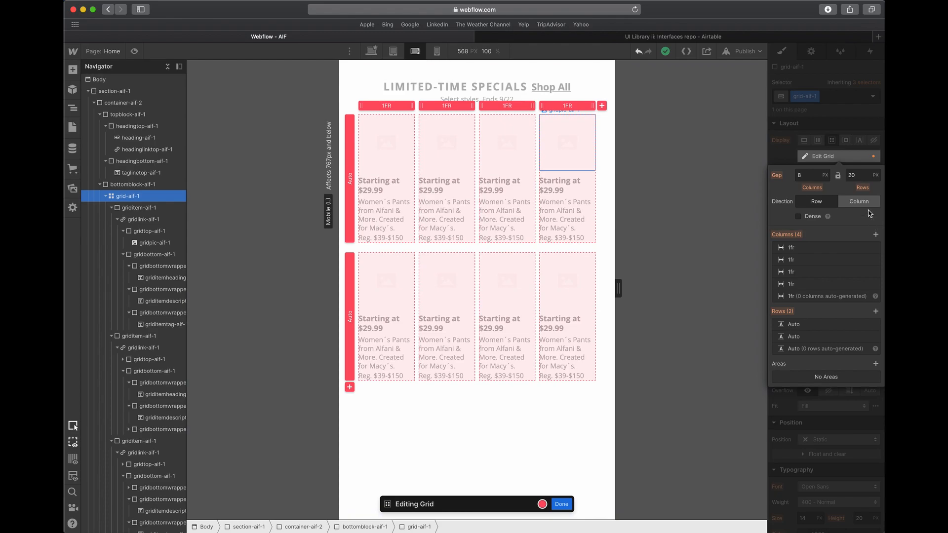
pyautogui.click(875, 247)
pyautogui.click(841, 123)
pyautogui.scroll(-1, 514, 265)
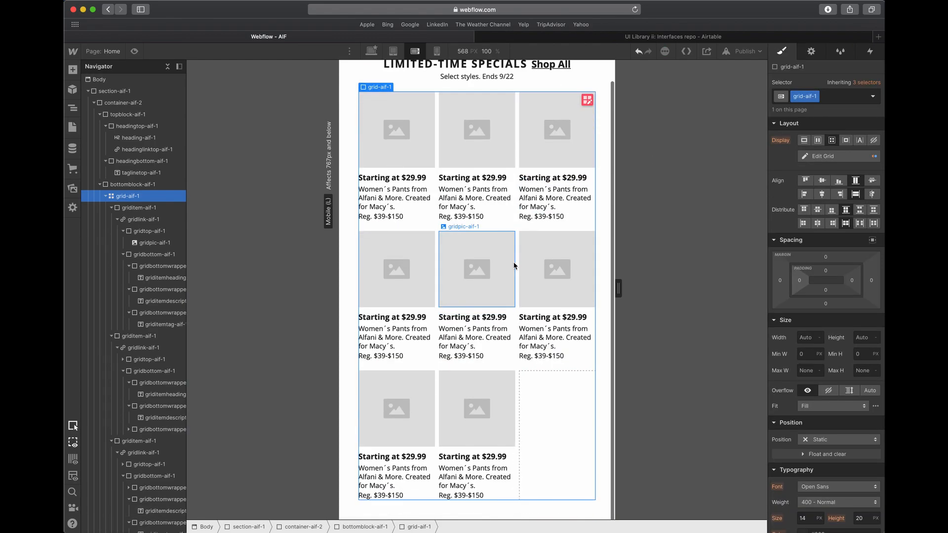
pyautogui.click(507, 400)
pyautogui.scroll(1, 503, 390)
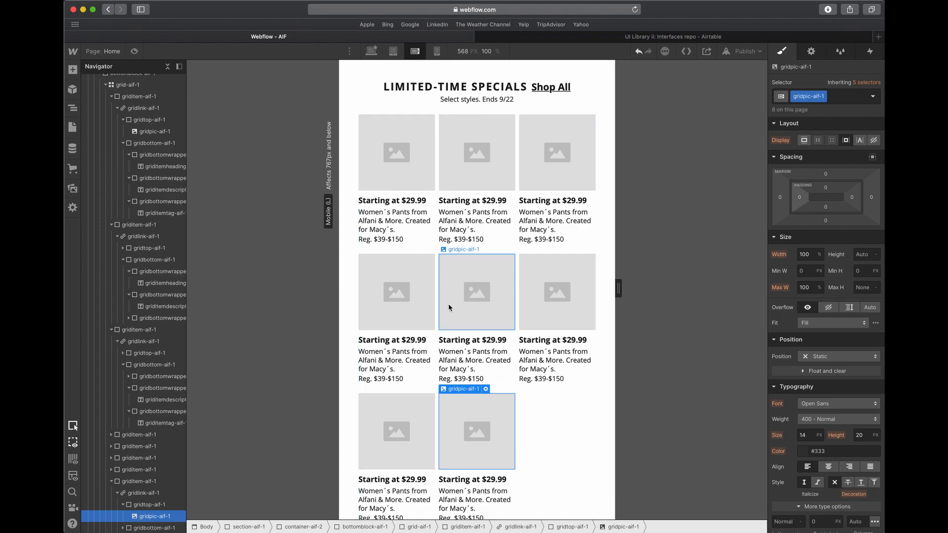
pyautogui.scroll(-1, 440, 318)
pyautogui.scroll(1, 439, 316)
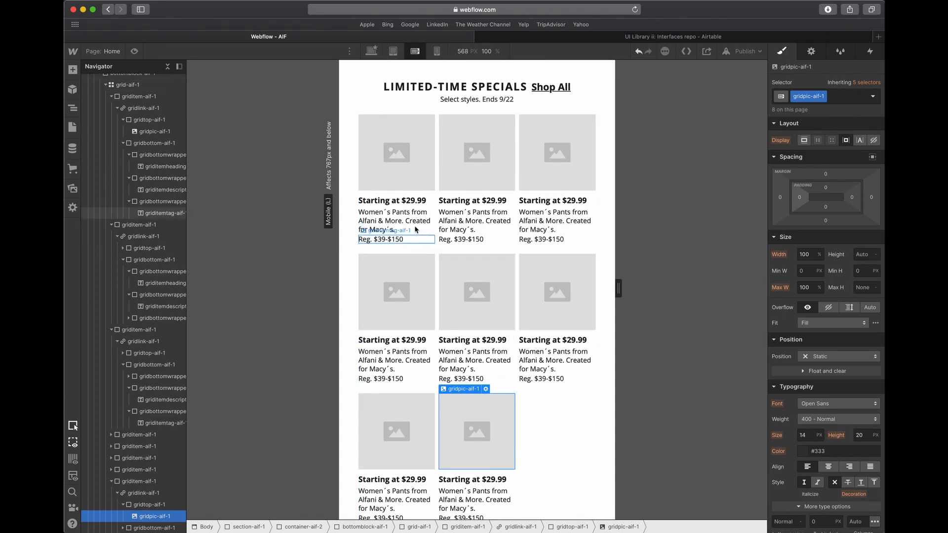
# - Select section-aif-1 and change the canvas to the mobile portrait breakpoint
pyautogui.click(398, 213)
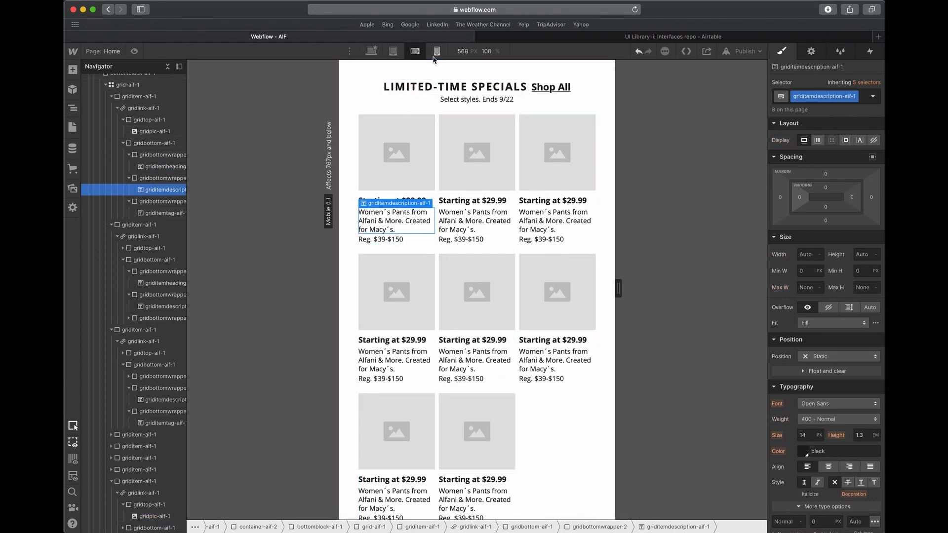
pyautogui.click(340, 92)
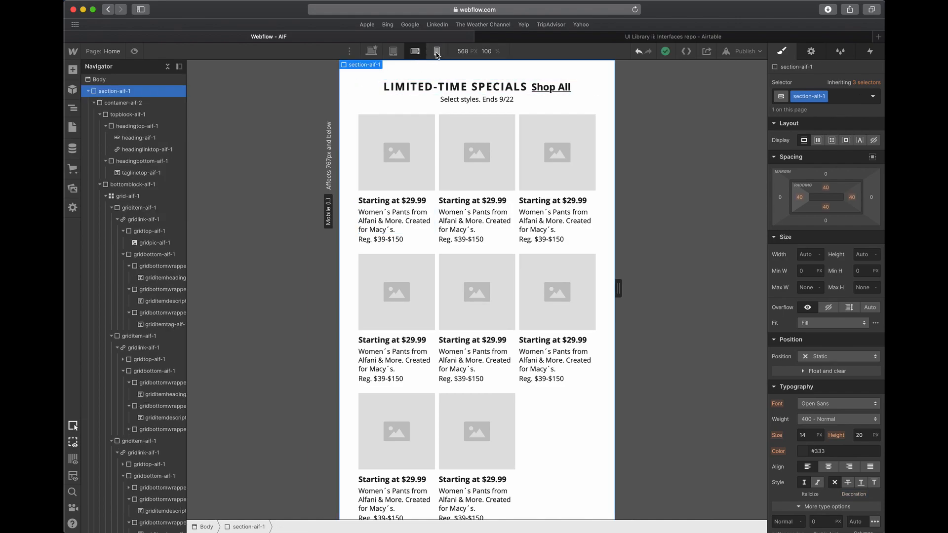
pyautogui.click(436, 52)
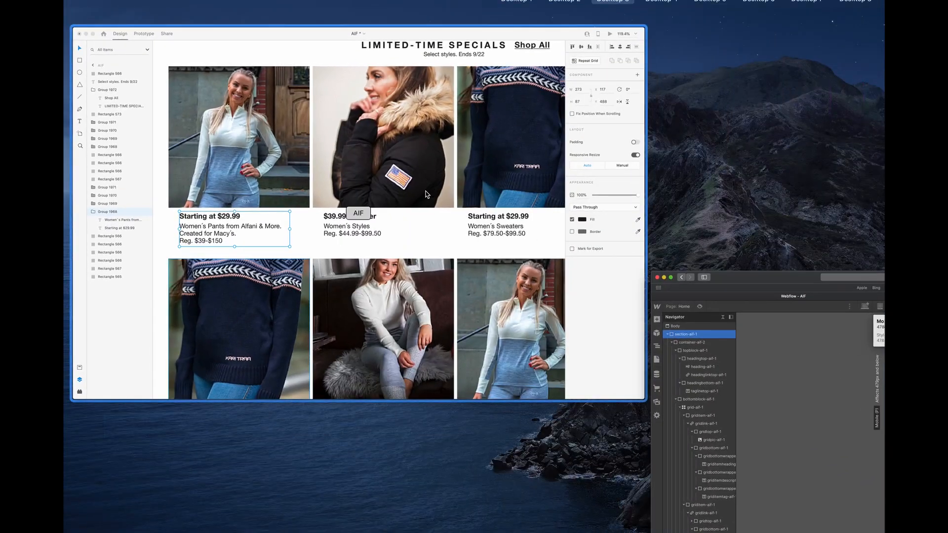
# - Switch to Adobe XD and examine the spacing around the second photo on the mobile artboard AIF – 1
pyautogui.scroll(3, 521, 195)
pyautogui.scroll(1, 522, 194)
pyautogui.scroll(-5, 522, 195)
pyautogui.scroll(12, 522, 194)
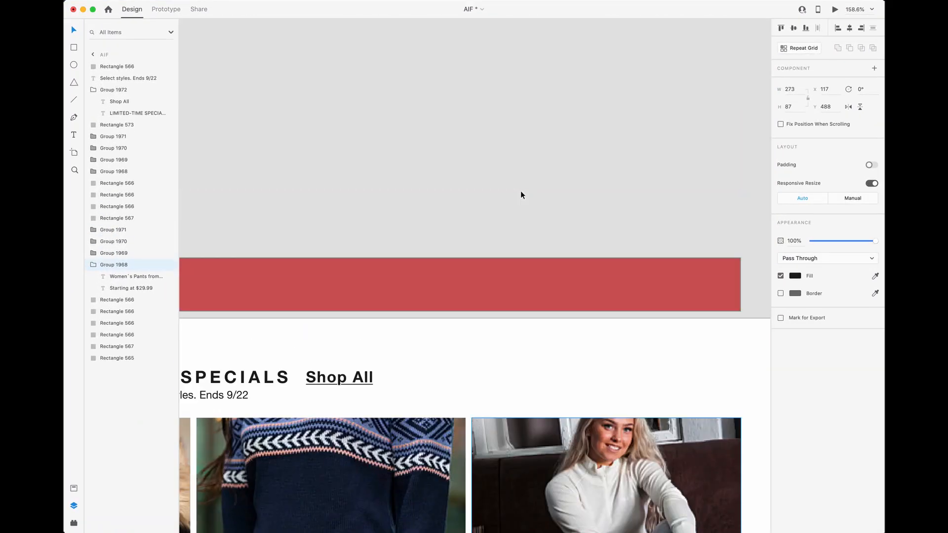
pyautogui.scroll(-5, 522, 194)
pyautogui.scroll(10, 520, 195)
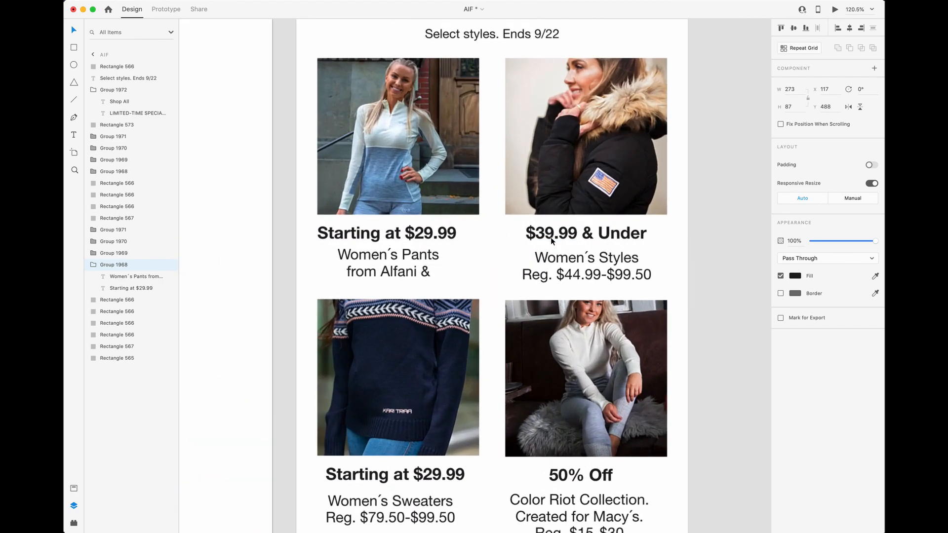
pyautogui.scroll(-2, 551, 240)
pyautogui.click(562, 179)
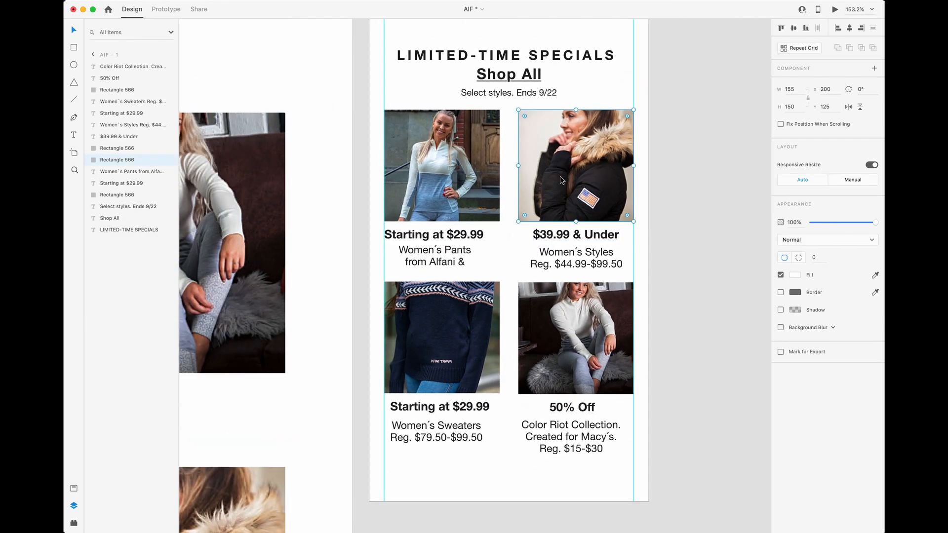
pyautogui.press('alt')
pyautogui.click(417, 210)
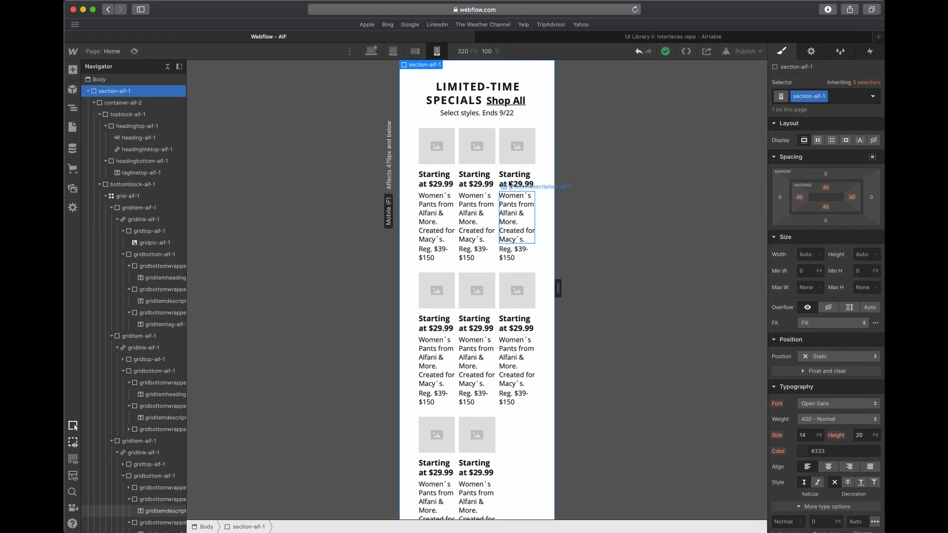
# - For mobile portrait, set section-aif-1's left and right padding to 20 px and remove one column from grid-aif-1 for two columns
pyautogui.moveTo(798, 197); pyautogui.dragTo(790, 207)
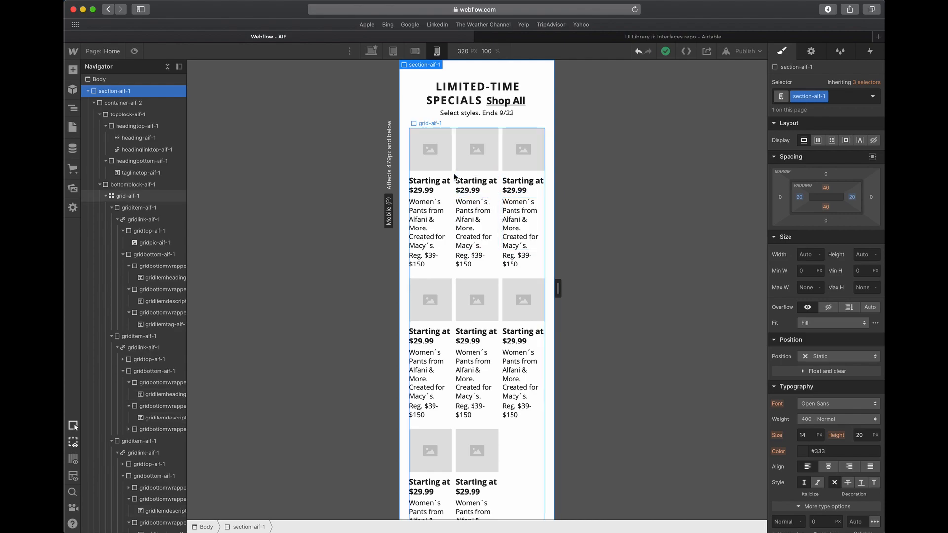
pyautogui.click(455, 177)
pyautogui.click(536, 138)
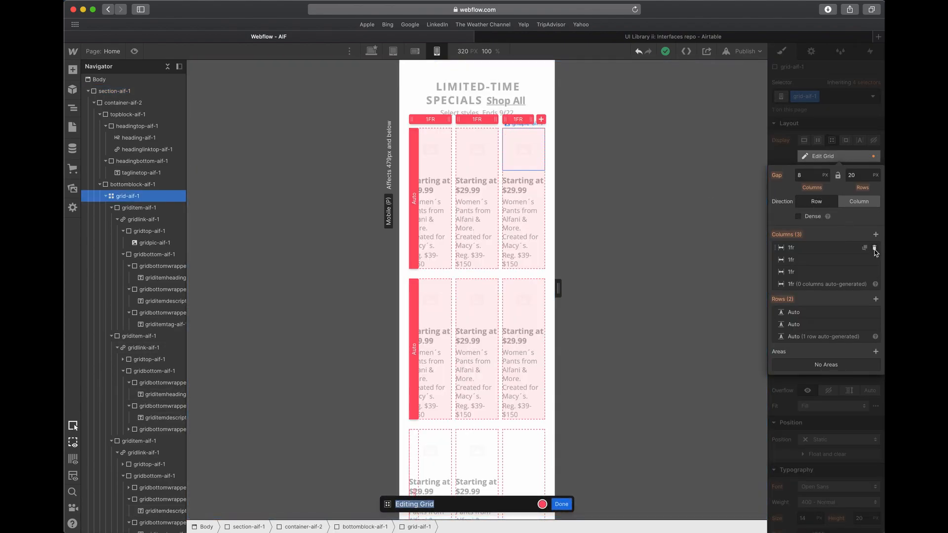
pyautogui.click(874, 248)
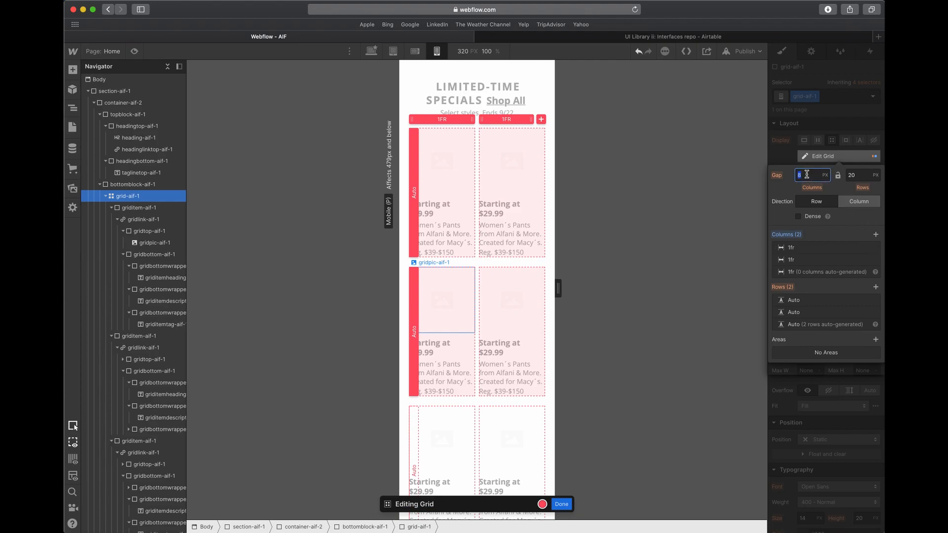
# - Set grid-aif-1's column gap to 25 px for mobile portrait and check it against the photo spacing in Adobe XD
pyautogui.press('Tab')
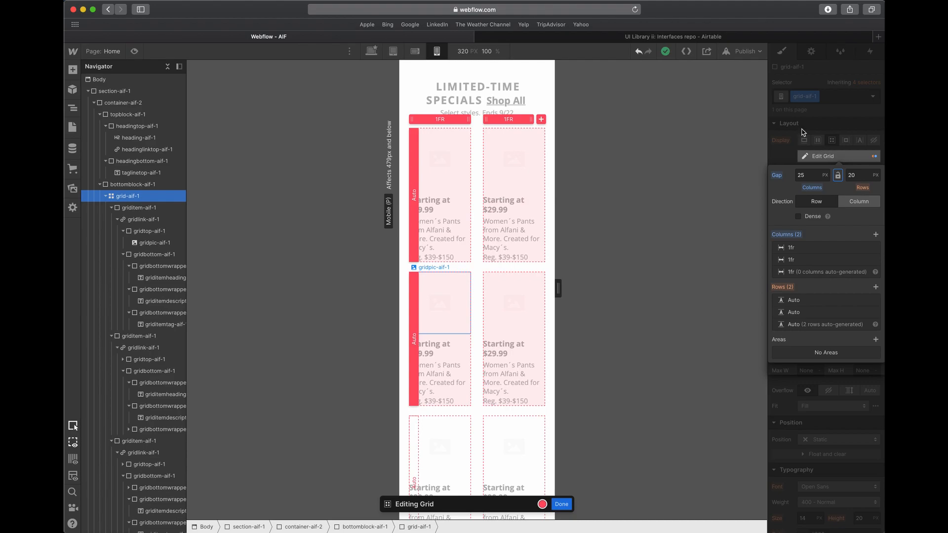
pyautogui.click(802, 132)
pyautogui.hotkey('ctrl', 'Up')
pyautogui.click(595, 195)
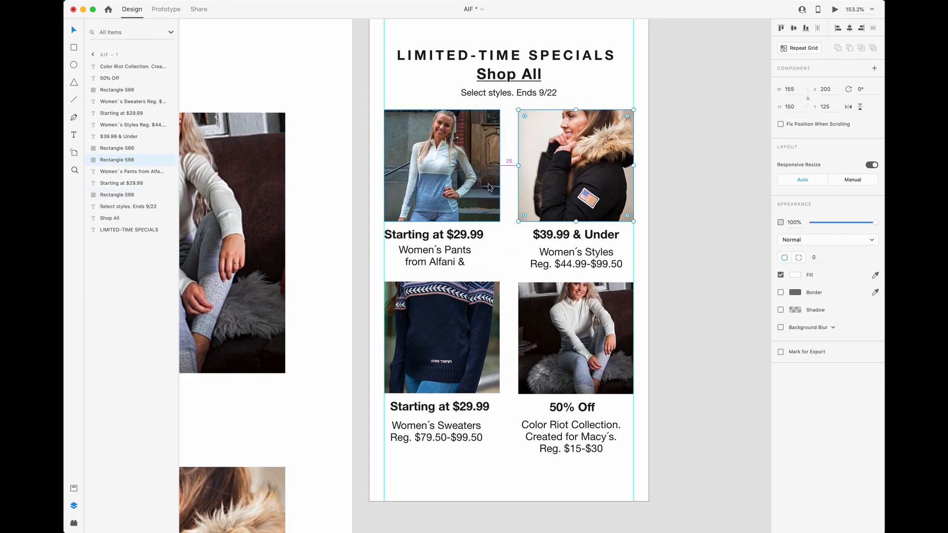
pyautogui.hotkey('ctrl', 'Up')
pyautogui.click(406, 215)
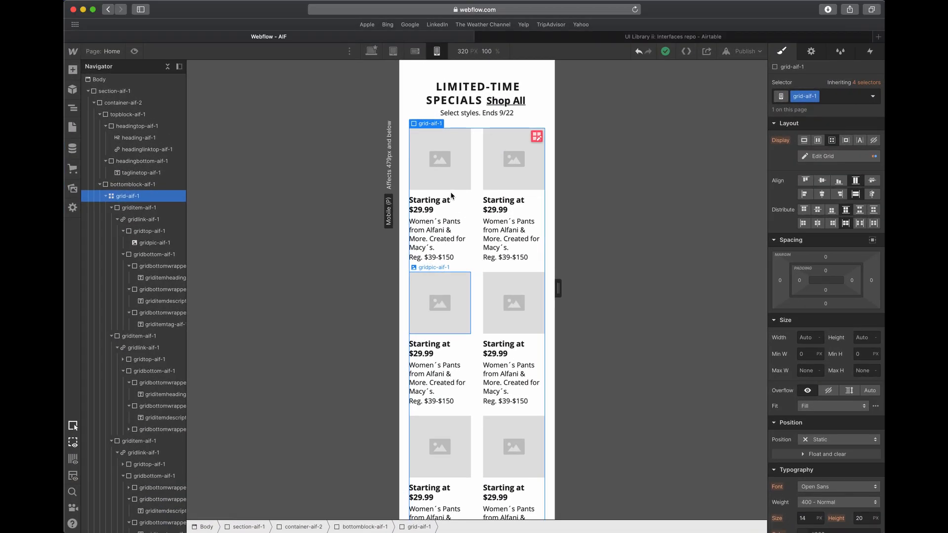
# - Switch to Adobe XD and examine the text styling and alignment of the first card's heading and description on the mobile artboard
pyautogui.click(450, 193)
pyautogui.hotkey('ctrl', 'Up')
pyautogui.click(420, 208)
pyautogui.click(412, 228)
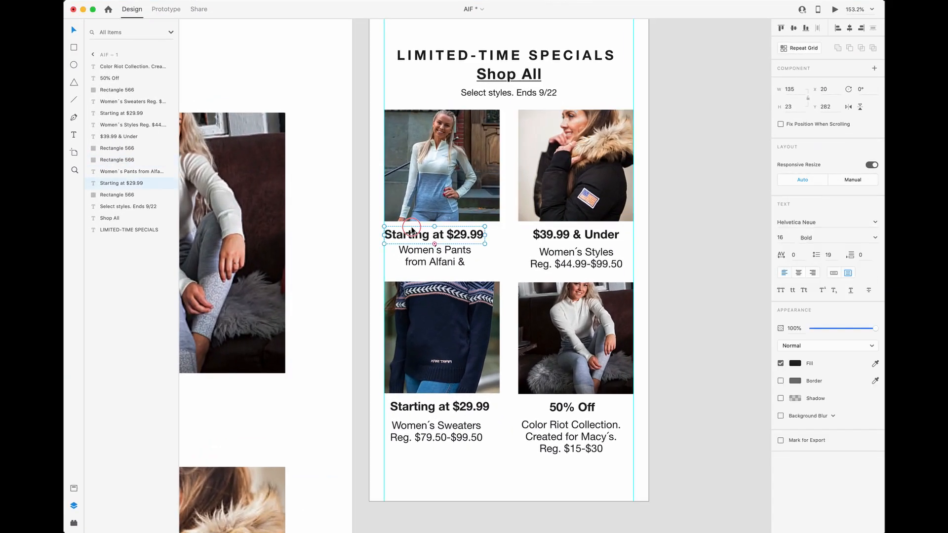
pyautogui.keyDown('shift'); pyautogui.click(419, 262); pyautogui.keyUp('shift')
pyautogui.click(496, 260)
pyautogui.click(434, 235)
pyautogui.click(470, 260)
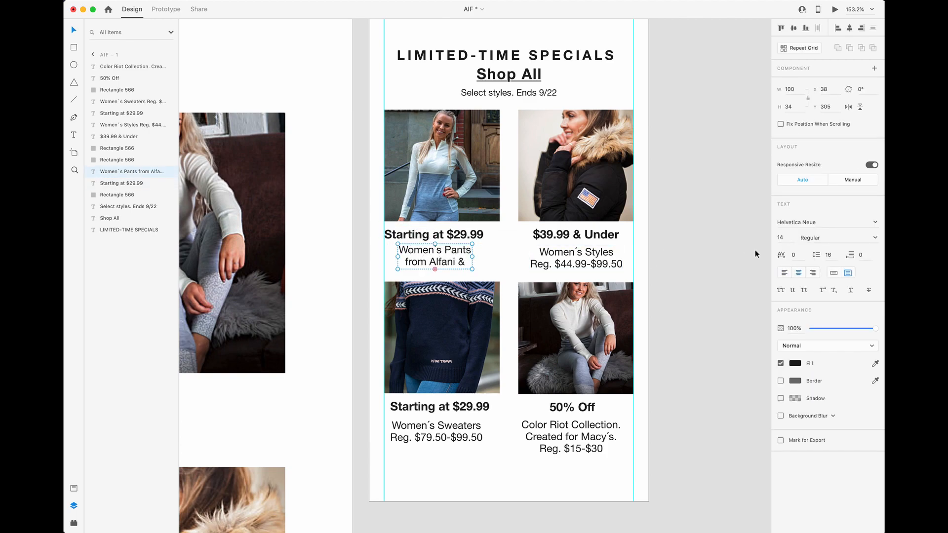
# - Back in Webflow, center-align the card text through gridlink-aif-1 for mobile portrait
pyautogui.hotkey('ctrl', 'Up')
pyautogui.click(314, 225)
pyautogui.click(447, 241)
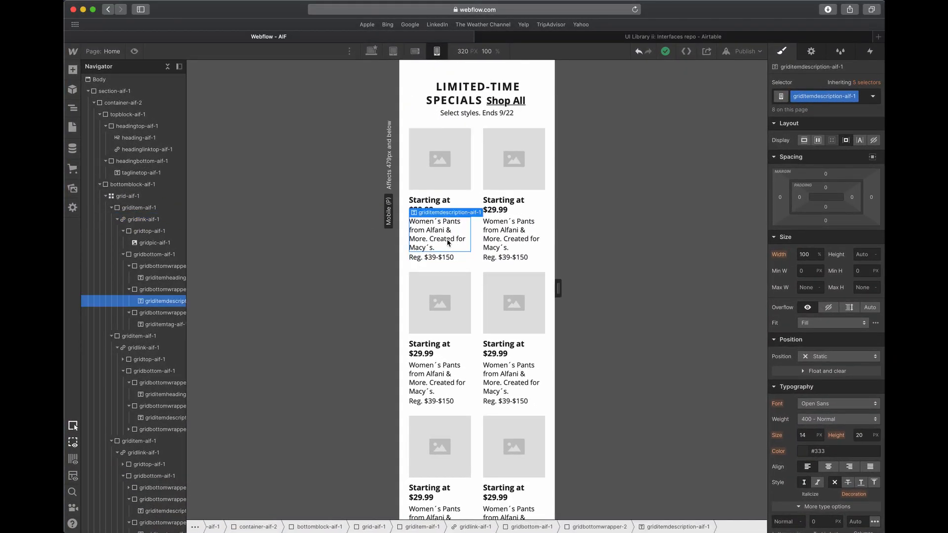
pyautogui.click(444, 203)
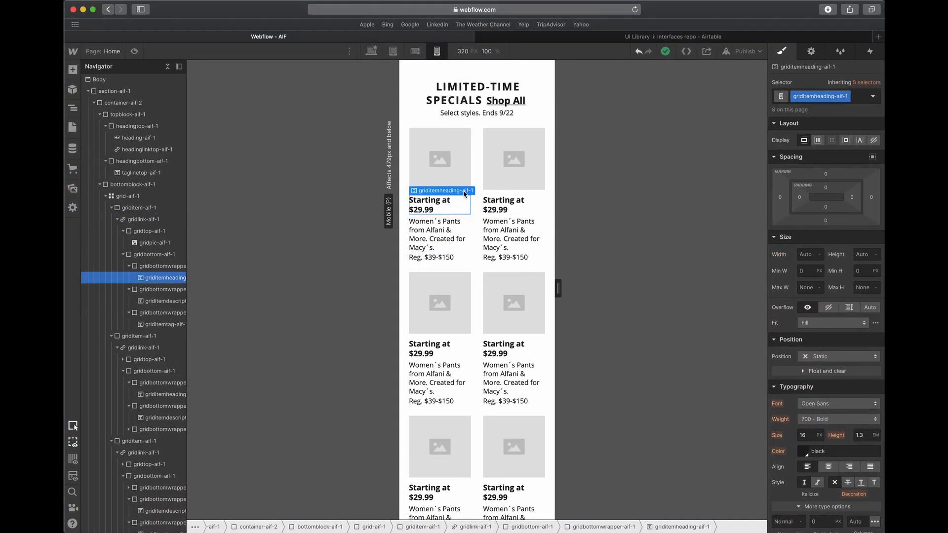
pyautogui.click(489, 197)
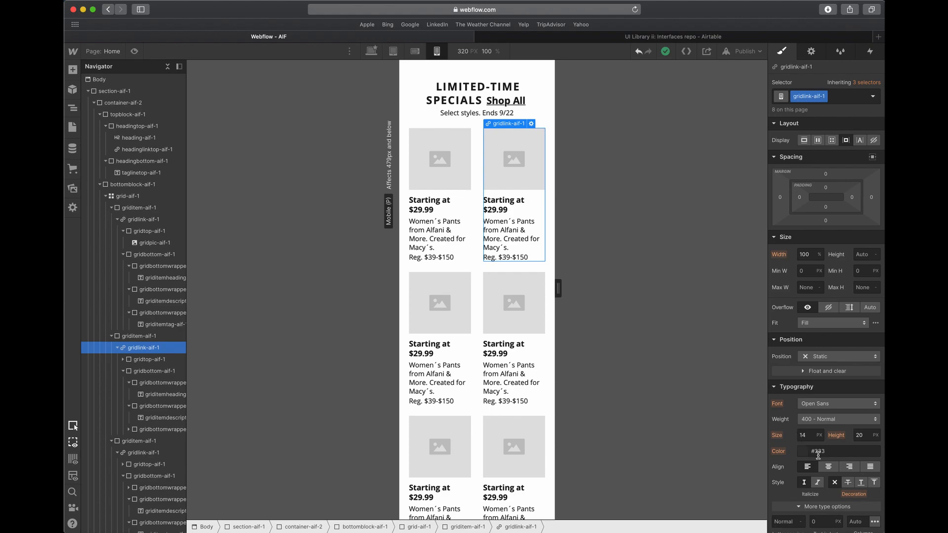
pyautogui.click(828, 466)
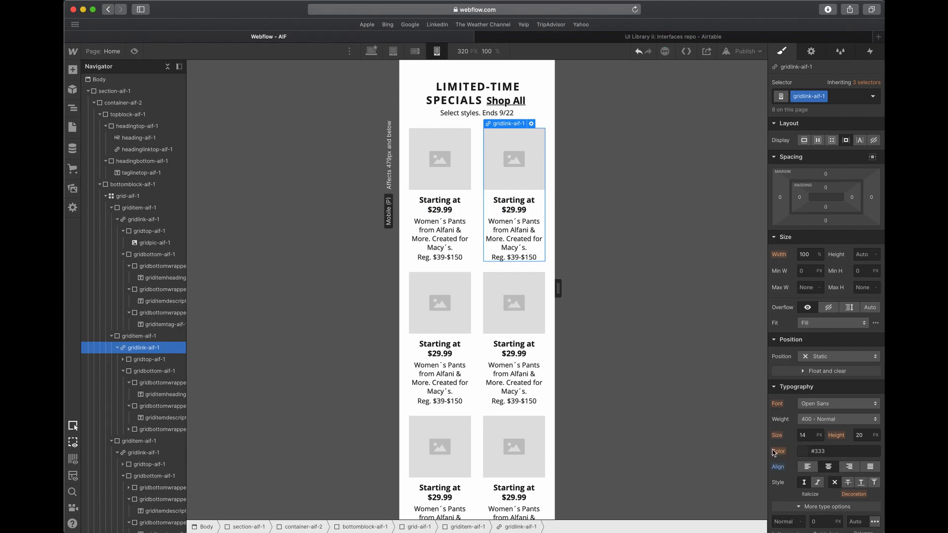
pyautogui.click(539, 310)
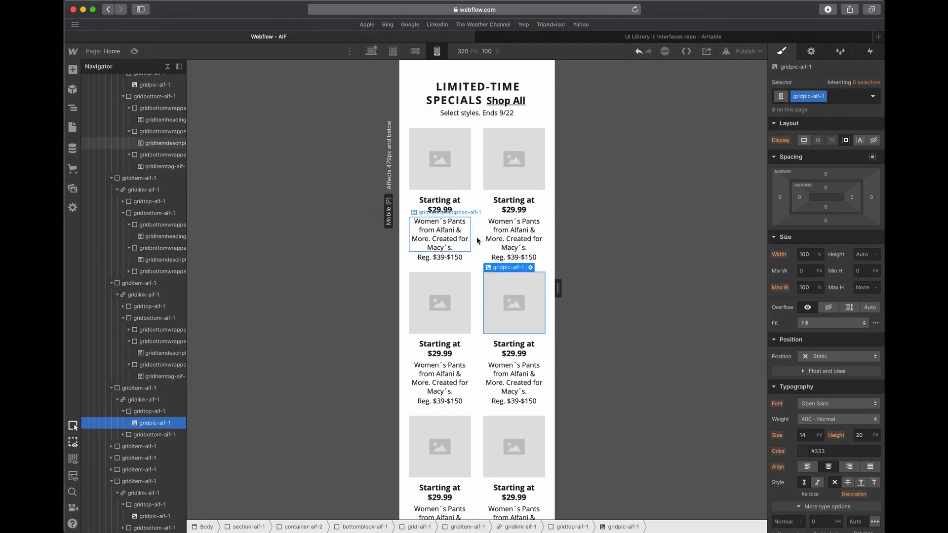
pyautogui.scroll(-3, 489, 241)
pyautogui.scroll(3, 489, 241)
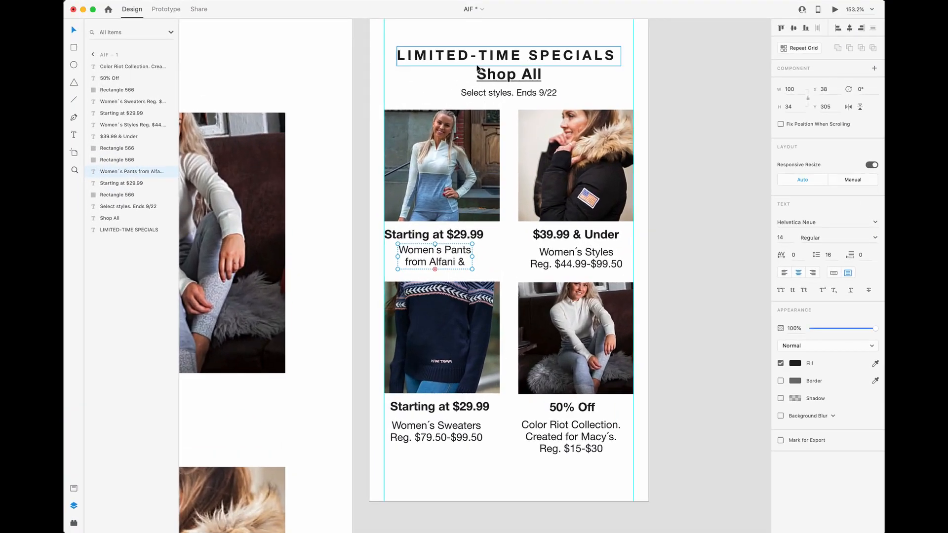
# - Switch to Adobe XD and examine the text sizes of the Shop All link and the tagline on artboard AIF – 1
pyautogui.click(492, 58)
pyautogui.scroll(5, 504, 102)
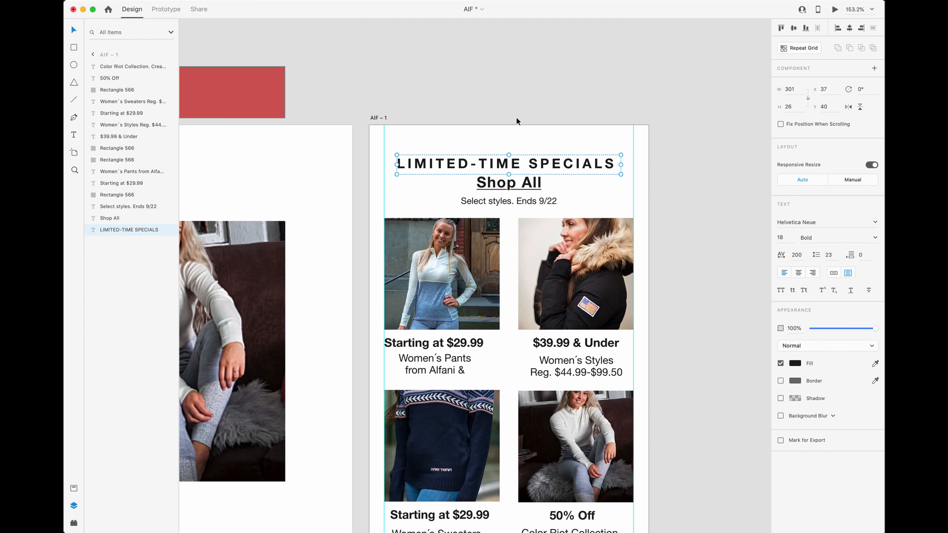
pyautogui.click(526, 200)
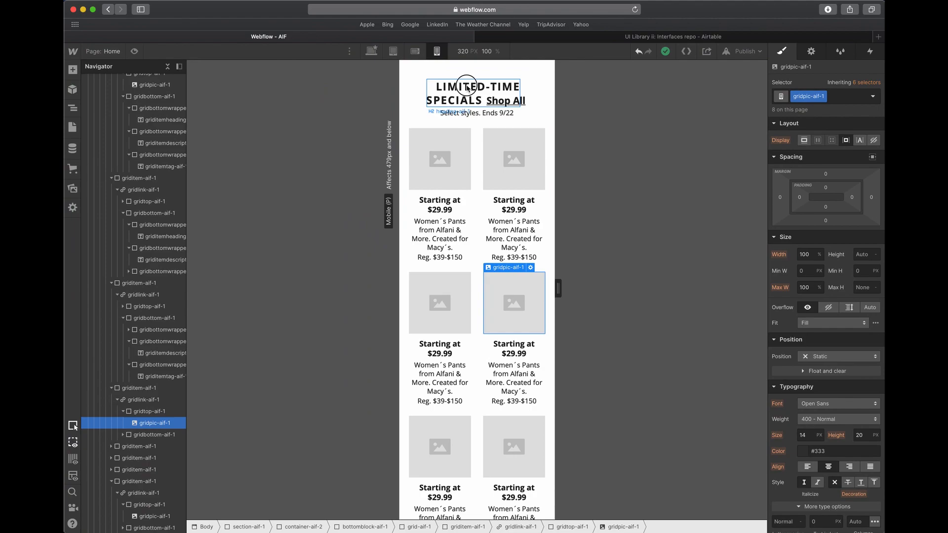
# - In Webflow's mobile landscape breakpoint, set heading-aif-1's font size to 18 px
pyautogui.click(467, 88)
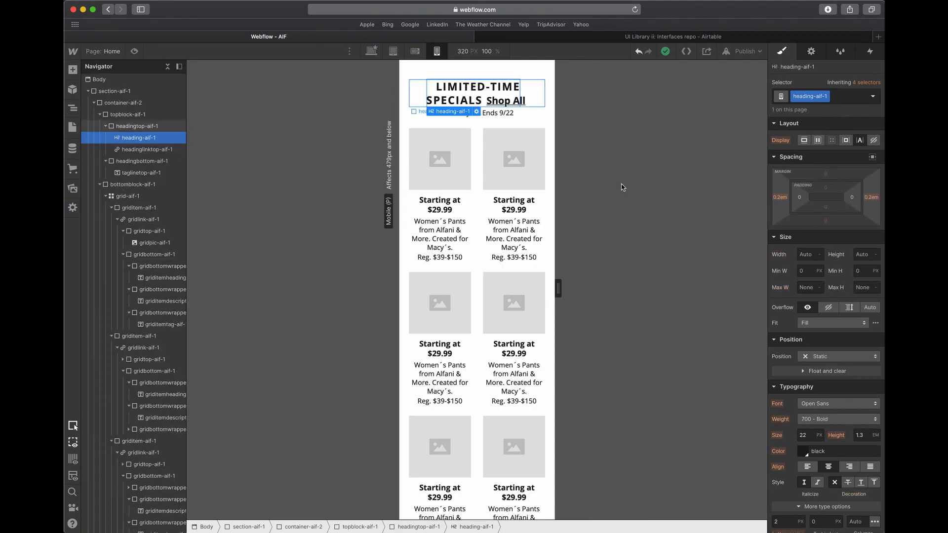
pyautogui.click(417, 51)
pyautogui.write('18')
pyautogui.press('Tab')
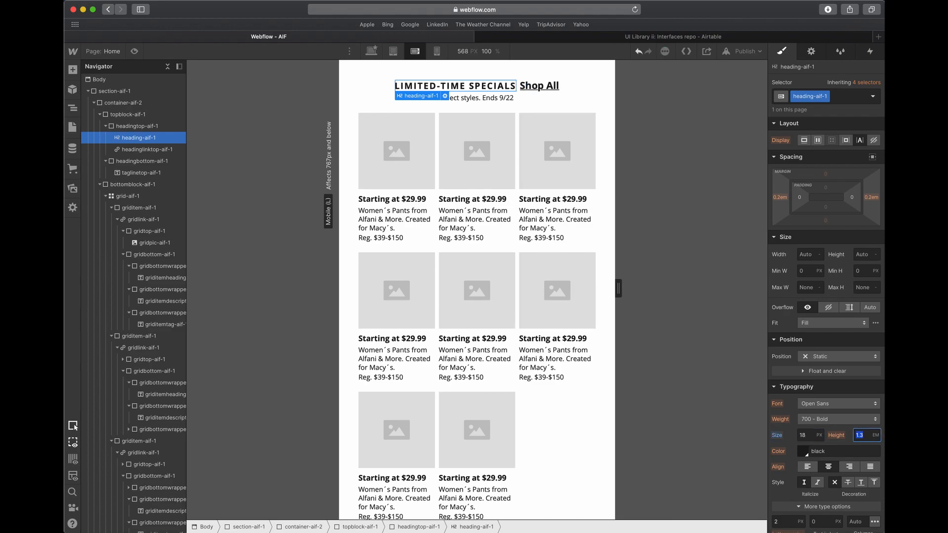
# - Set the font size of the Shop All link, headinglinktop-aif-1, to 20 px for mobile landscape
pyautogui.click(538, 87)
pyautogui.write('18')
pyautogui.press('Tab')
pyautogui.click(802, 434)
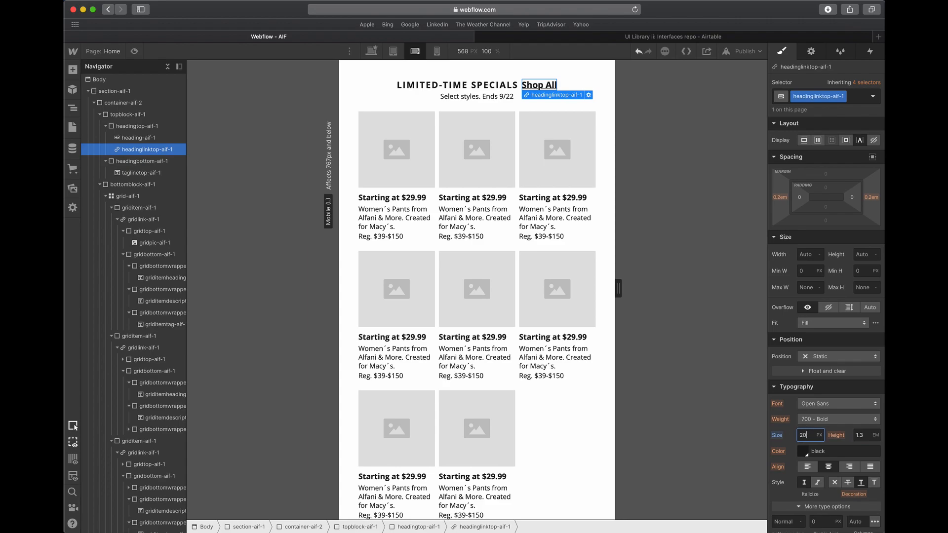
pyautogui.press('Tab')
# - Set the font size of the tagline, taglinetop-aif-1, to 12 px for mobile landscape
pyautogui.click(496, 98)
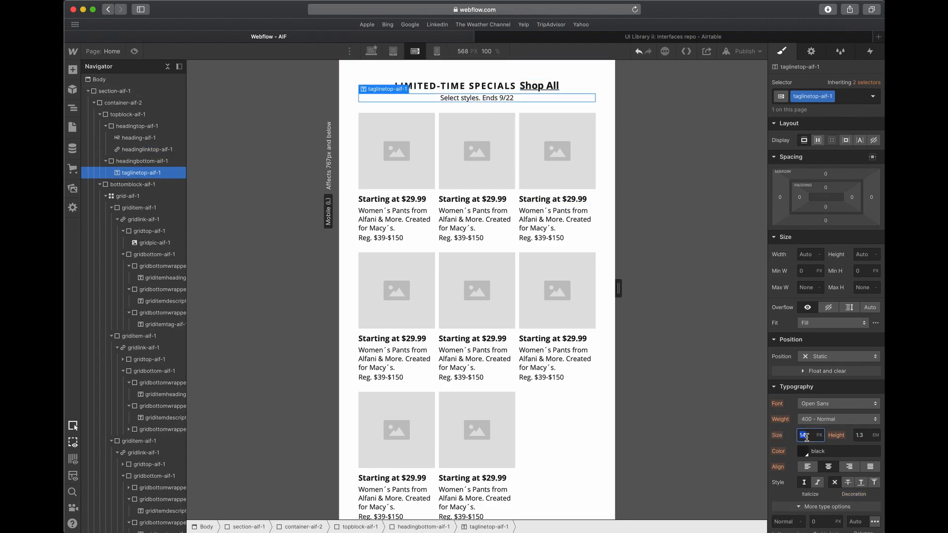
pyautogui.press('Tab')
pyautogui.click(444, 154)
pyautogui.click(453, 275)
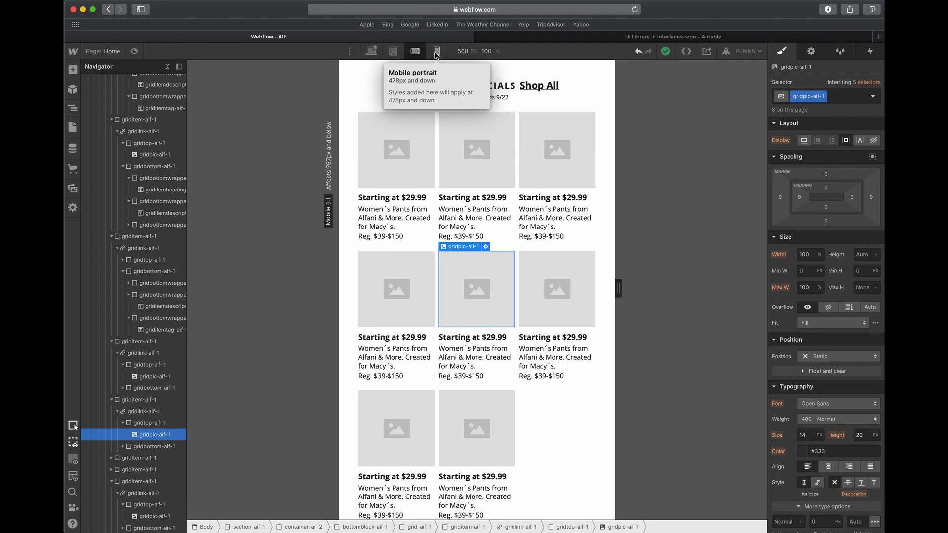
# - Review heading-aif-1's font size and the card grid across the mobile breakpoints, and return the canvas to the desktop breakpoint
pyautogui.click(434, 56)
pyautogui.click(423, 63)
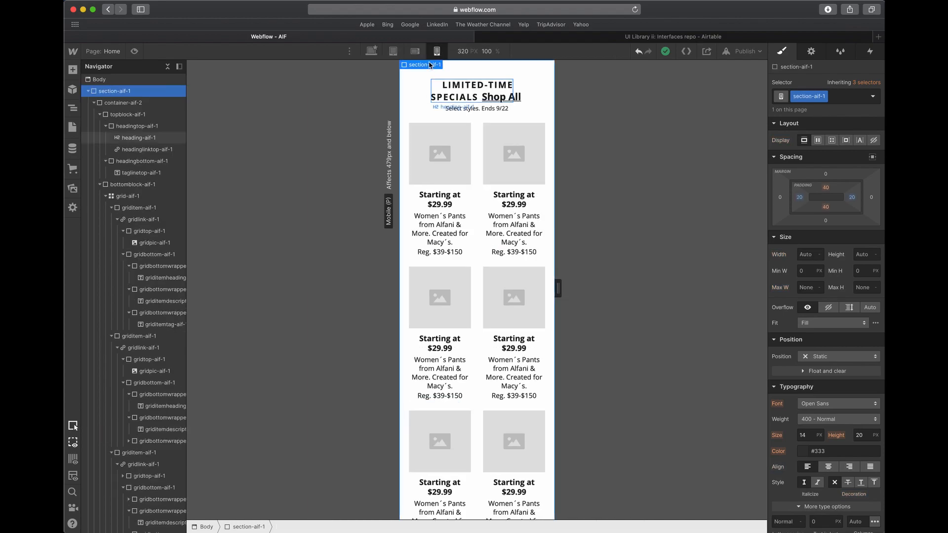
pyautogui.click(446, 87)
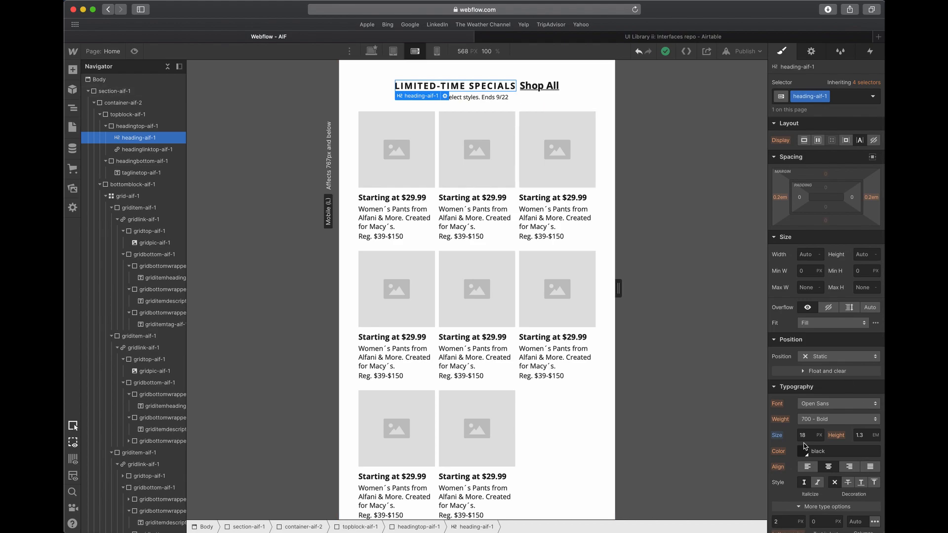
pyautogui.click(437, 52)
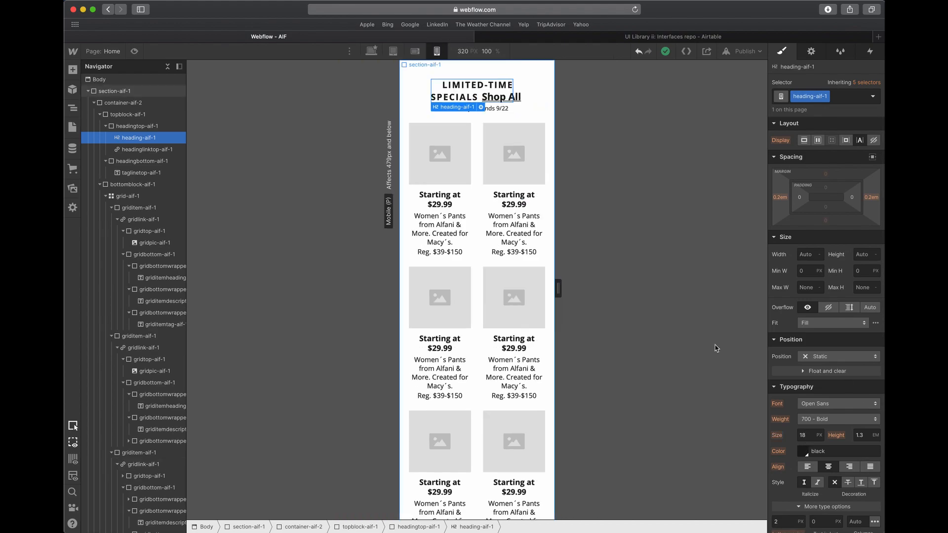
pyautogui.click(783, 440)
pyautogui.click(511, 168)
pyautogui.click(479, 201)
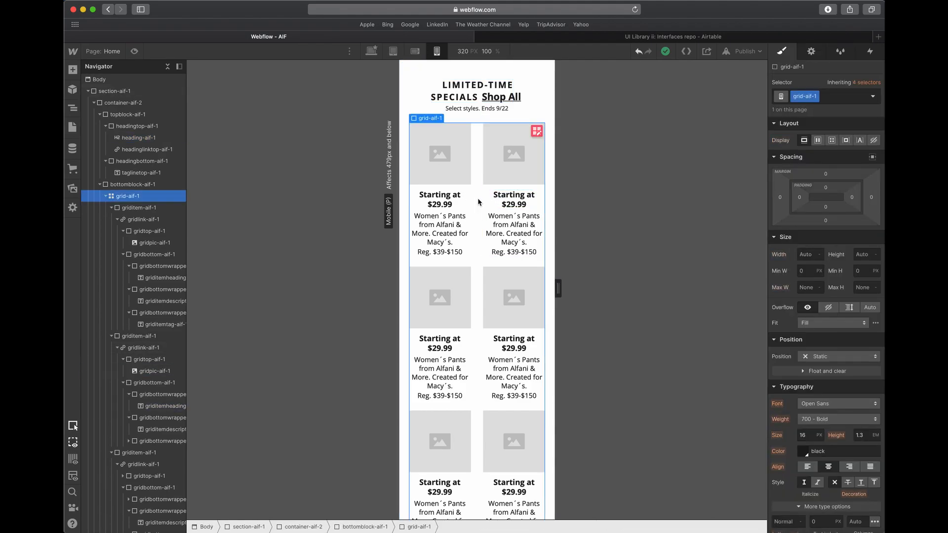
pyautogui.scroll(-4, 480, 201)
pyautogui.scroll(4, 479, 201)
pyautogui.click(377, 49)
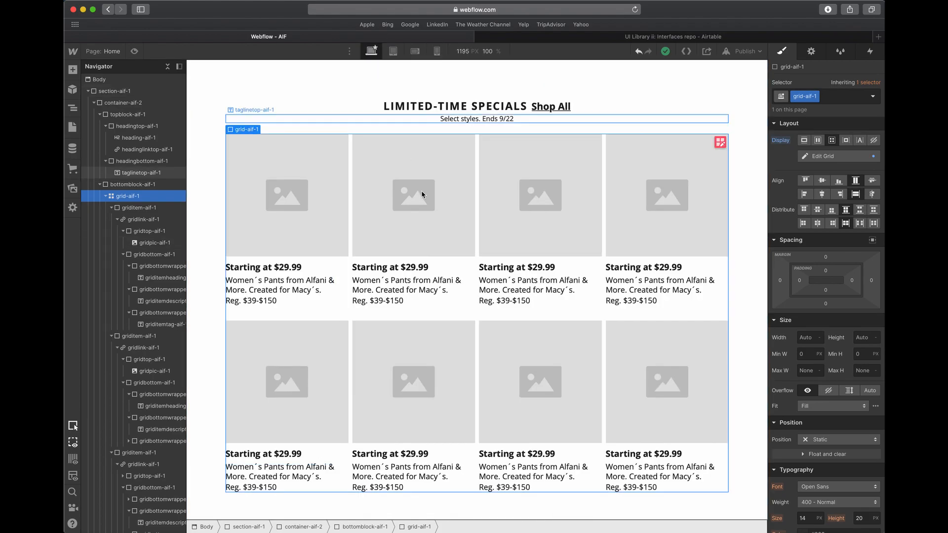
pyautogui.click(424, 199)
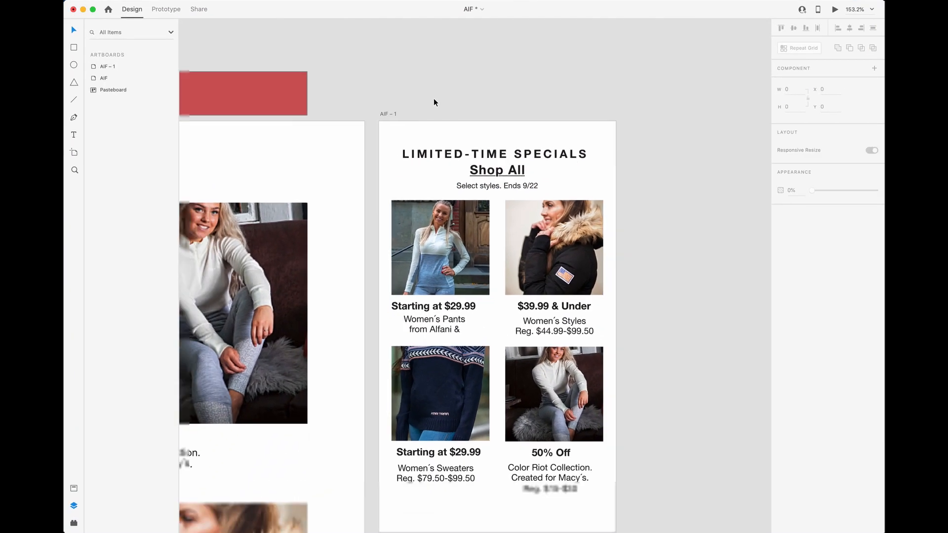
# - Switch to Adobe XD and select all four photos in the first row of the AIF desktop artboard
pyautogui.scroll(-5, 434, 99)
pyautogui.hscroll(-4, 431, 100)
pyautogui.scroll(3, 397, 191)
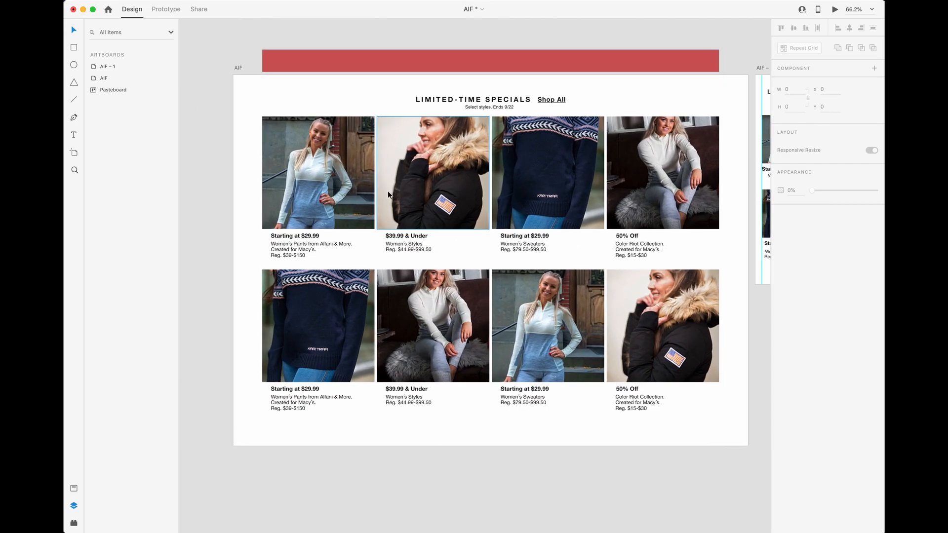
pyautogui.click(326, 180)
pyautogui.keyDown('shift'); pyautogui.click(459, 185); pyautogui.keyUp('shift')
pyautogui.keyDown('shift'); pyautogui.click(522, 183); pyautogui.keyUp('shift')
pyautogui.keyDown('shift'); pyautogui.click(634, 182); pyautogui.keyUp('shift')
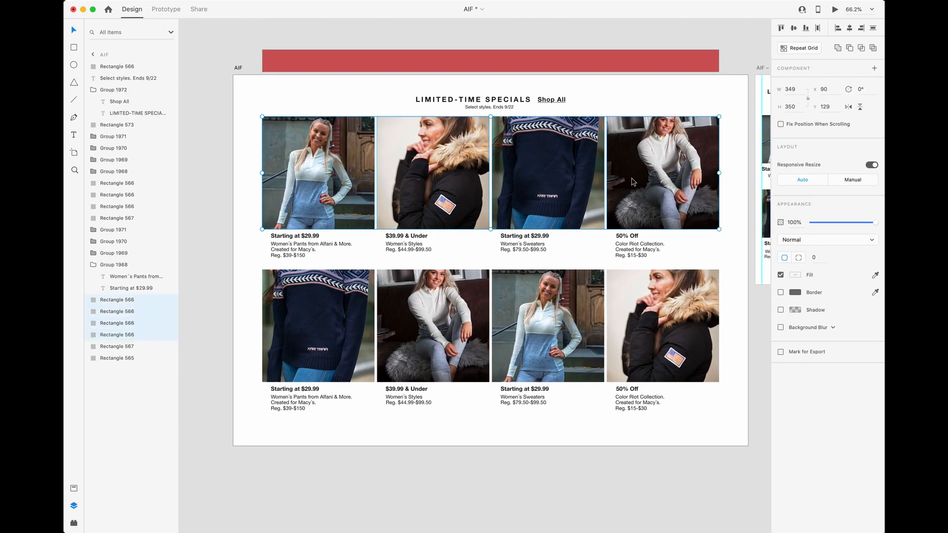
# - Export the selected photos to the Desktop as JPG at 80% quality for Web, designed at 1x
pyautogui.rightClick(327, 184)
pyautogui.click(308, 195)
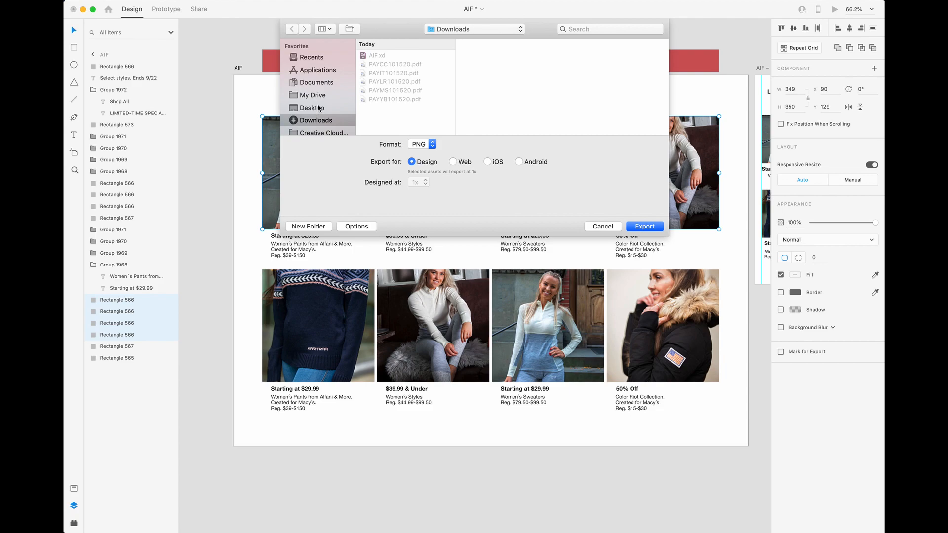
pyautogui.click(319, 108)
pyautogui.click(428, 146)
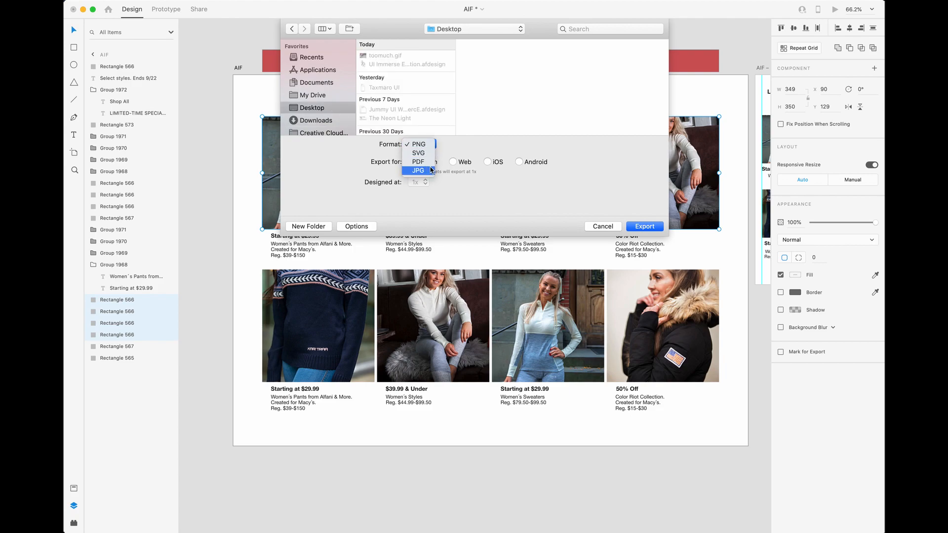
pyautogui.click(429, 170)
pyautogui.click(452, 183)
pyautogui.doubleClick(422, 165)
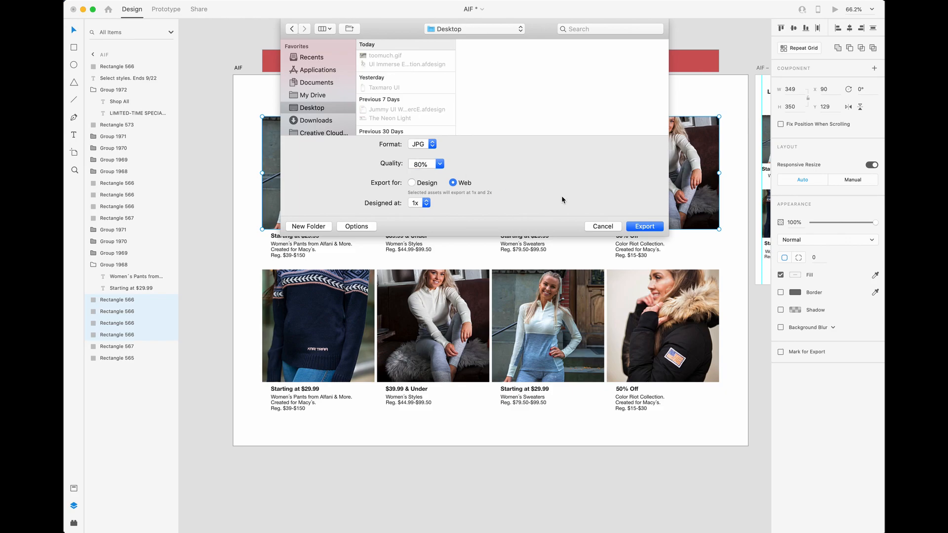
pyautogui.click(643, 226)
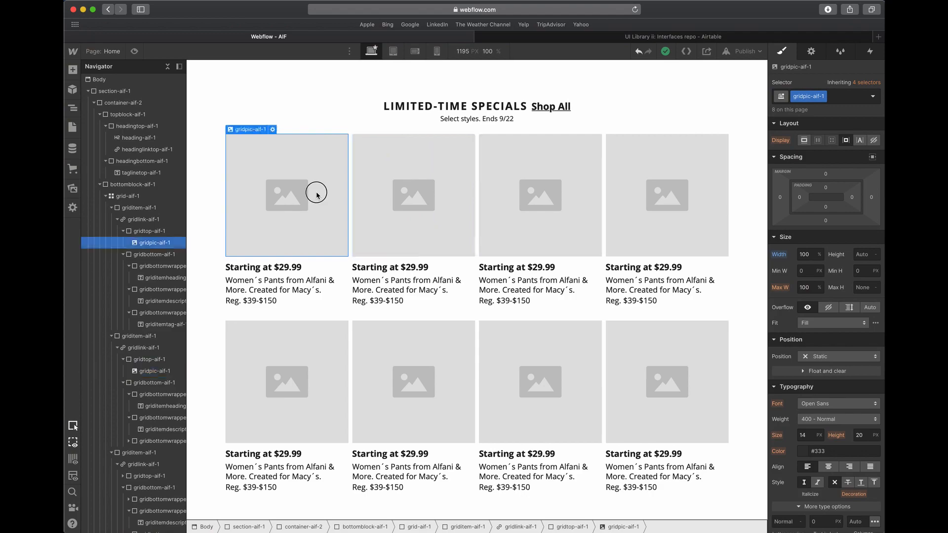
# - Open the first card's image settings and upload the four exported JPG photos to the Webflow project's assets
pyautogui.doubleClick(318, 191)
pyautogui.click(73, 189)
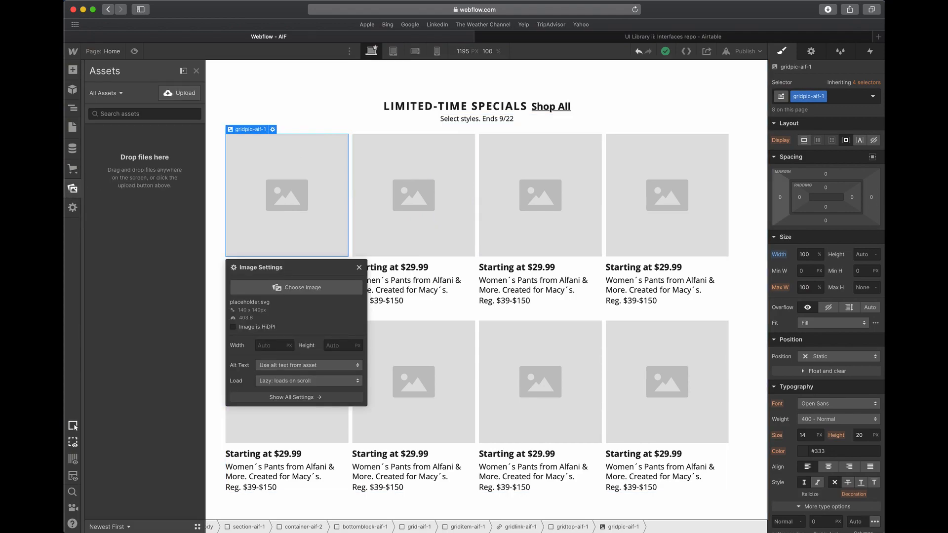
pyautogui.press('super+Tab')
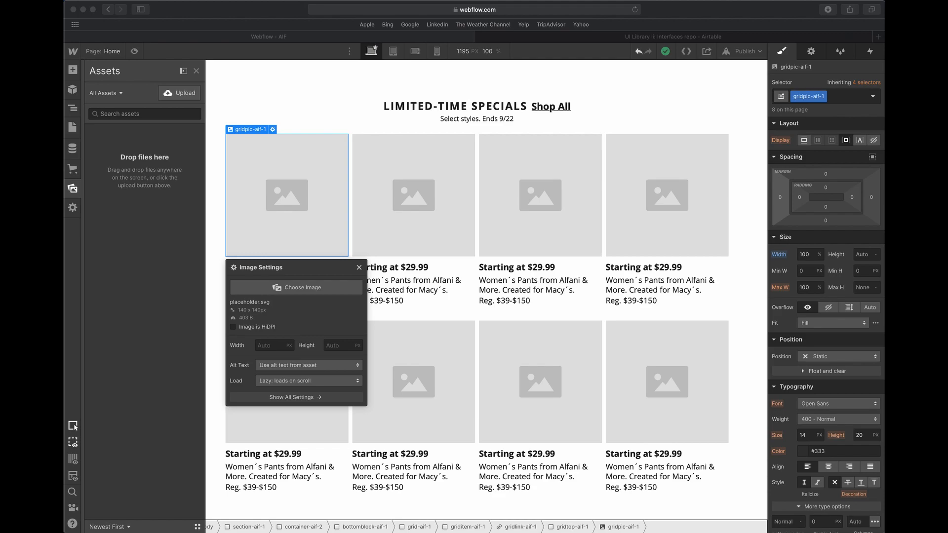
pyautogui.moveTo(883, 393); pyautogui.dragTo(144, 427)
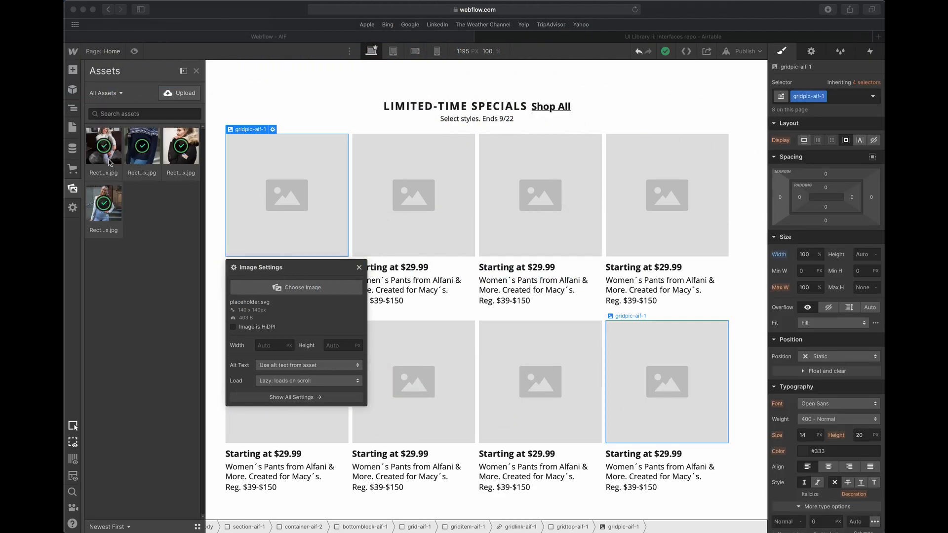
# - Set the first-row images: the seated white-sweater photo in the first card and the navy patterned sweater photo in the second
pyautogui.click(98, 159)
pyautogui.click(99, 159)
pyautogui.click(393, 185)
pyautogui.click(423, 287)
pyautogui.click(104, 146)
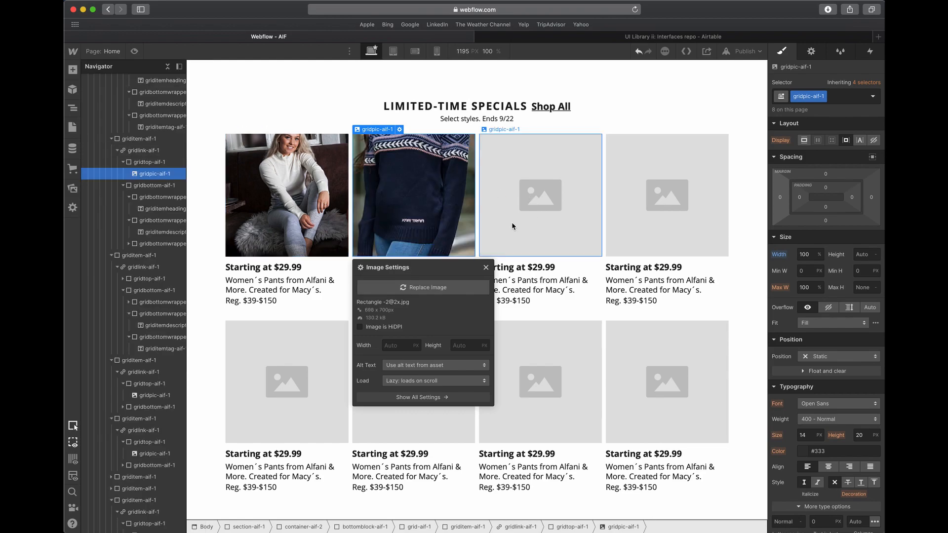
# - Replace the first row's remaining placeholders with the fur-hooded jacket photo in the third card and the light-blue top photo in the fourth
pyautogui.doubleClick(558, 206)
pyautogui.click(532, 287)
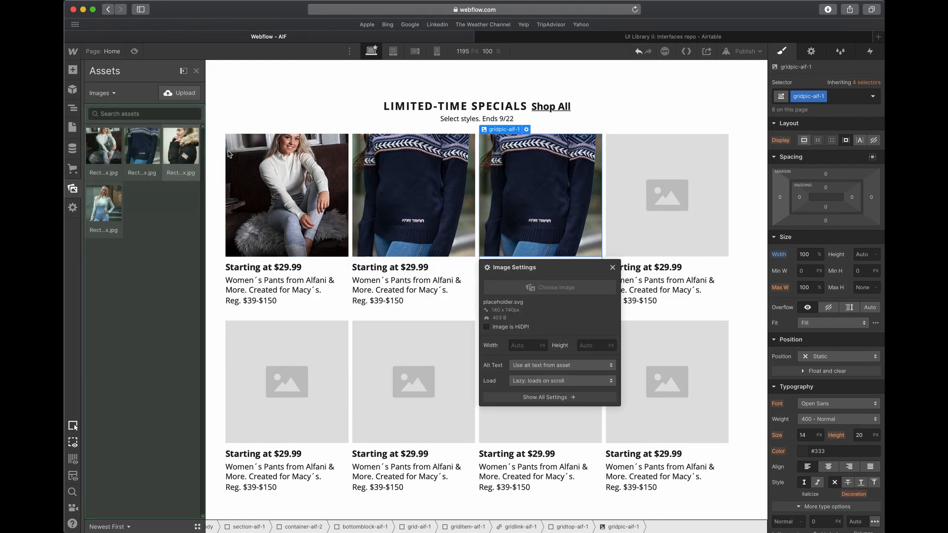
pyautogui.click(181, 146)
pyautogui.doubleClick(628, 177)
pyautogui.click(656, 291)
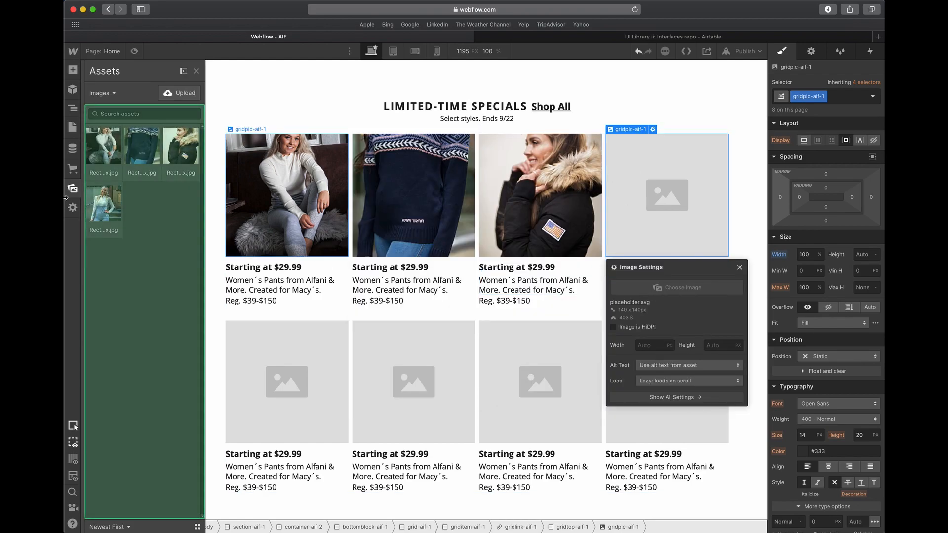
pyautogui.click(104, 205)
# - Fill the second row's first card with the fur-hooded jacket photo and its second card with the light-blue top photo
pyautogui.doubleClick(330, 371)
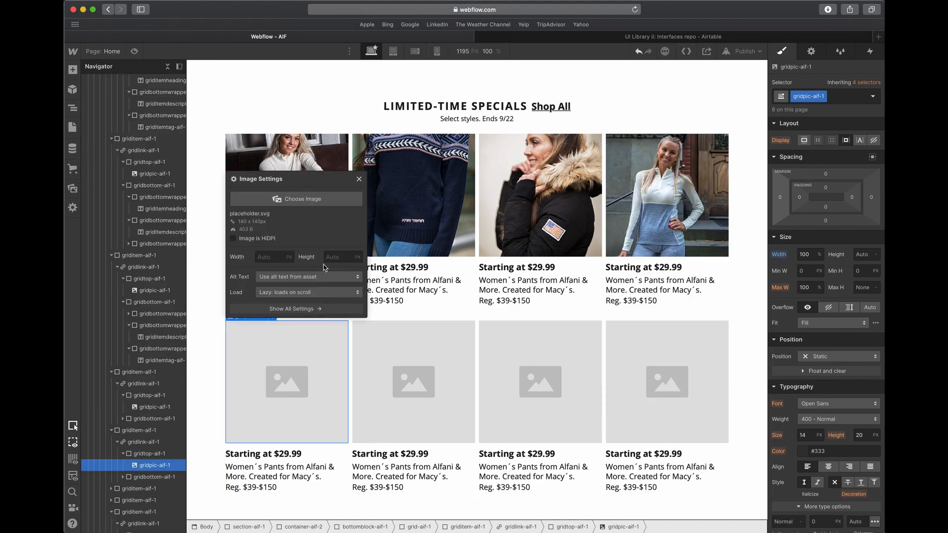
pyautogui.click(304, 199)
pyautogui.click(178, 148)
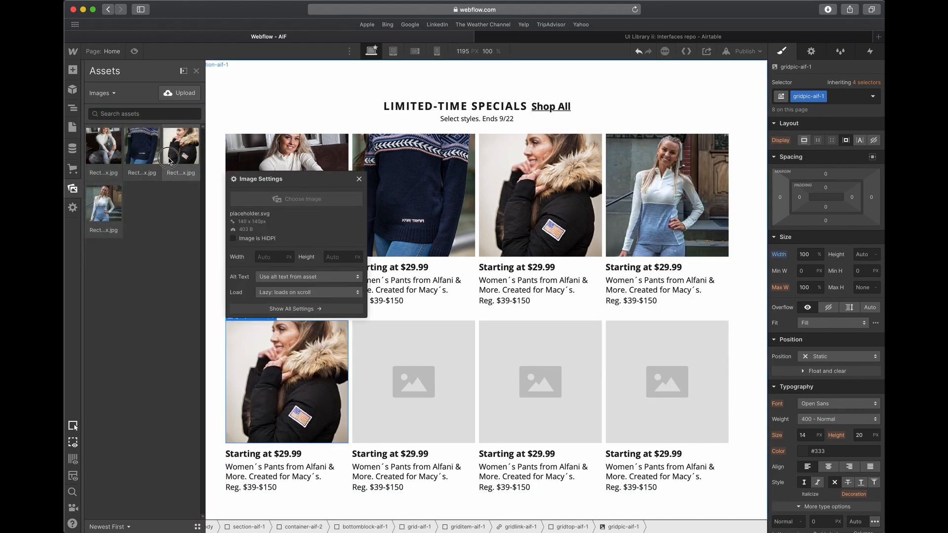
pyautogui.doubleClick(413, 380)
pyautogui.click(430, 199)
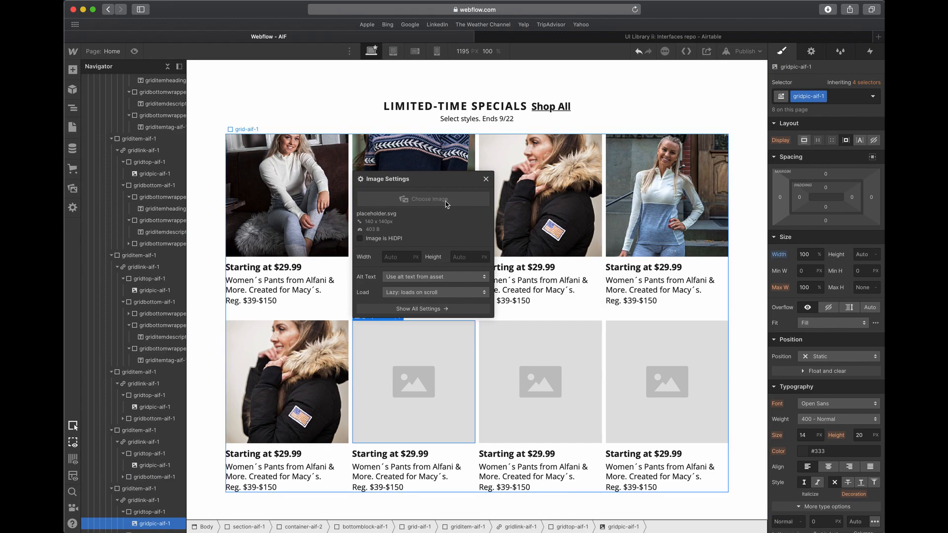
pyautogui.click(105, 205)
# - Fill the second row's third card with the seated white-sweater photo and its fourth card with the navy patterned sweater photo
pyautogui.doubleClick(486, 382)
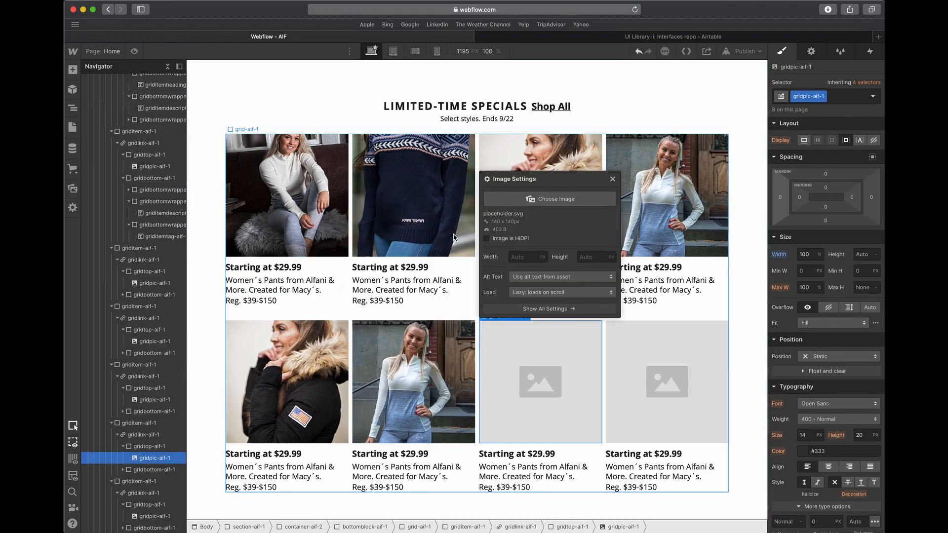
pyautogui.click(550, 199)
pyautogui.click(142, 146)
pyautogui.click(104, 153)
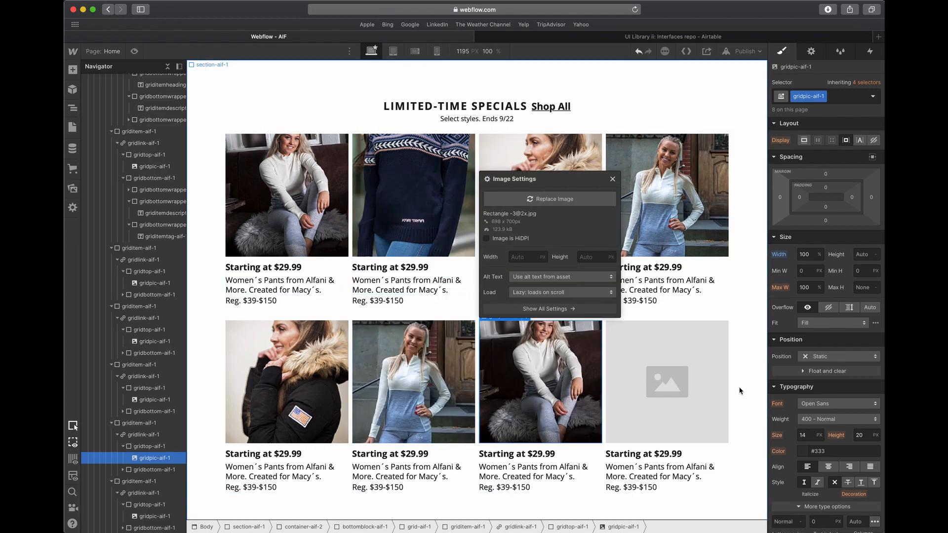
pyautogui.doubleClick(626, 354)
pyautogui.click(676, 199)
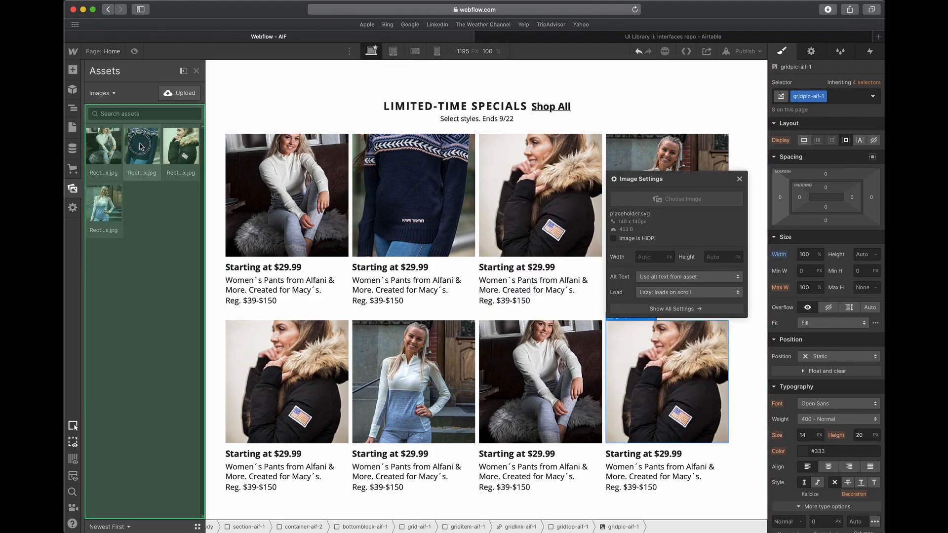
pyautogui.click(142, 151)
# - Check the photo cards at the tablet, mobile landscape and mobile portrait breakpoints, and return the canvas to desktop
pyautogui.click(420, 232)
pyautogui.click(393, 51)
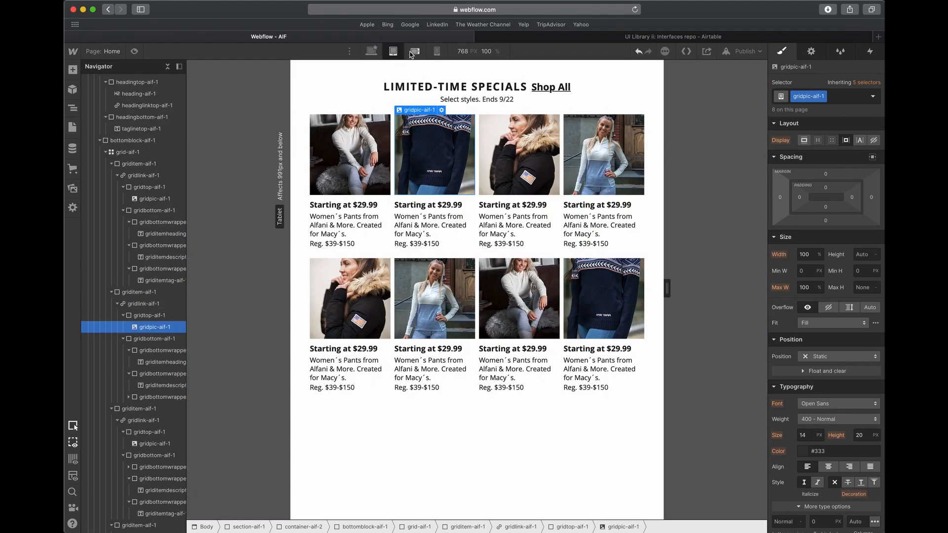
pyautogui.click(415, 51)
pyautogui.click(437, 51)
pyautogui.click(415, 52)
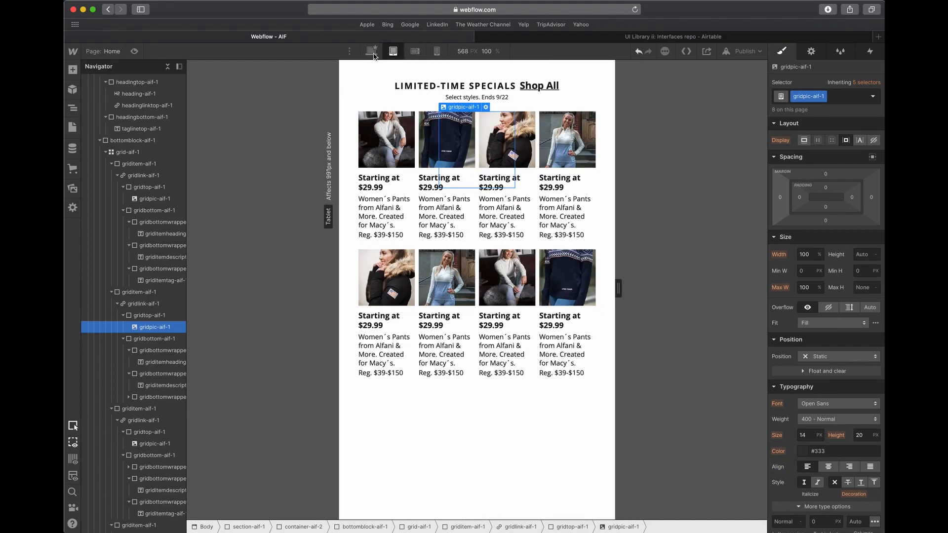
pyautogui.click(393, 51)
pyautogui.click(372, 52)
# - Compare the finished section with the AIF desktop artboard in Adobe XD, return to Webflow and select container-aif-2
pyautogui.hotkey('ctrl', 'Up')
pyautogui.click(536, 256)
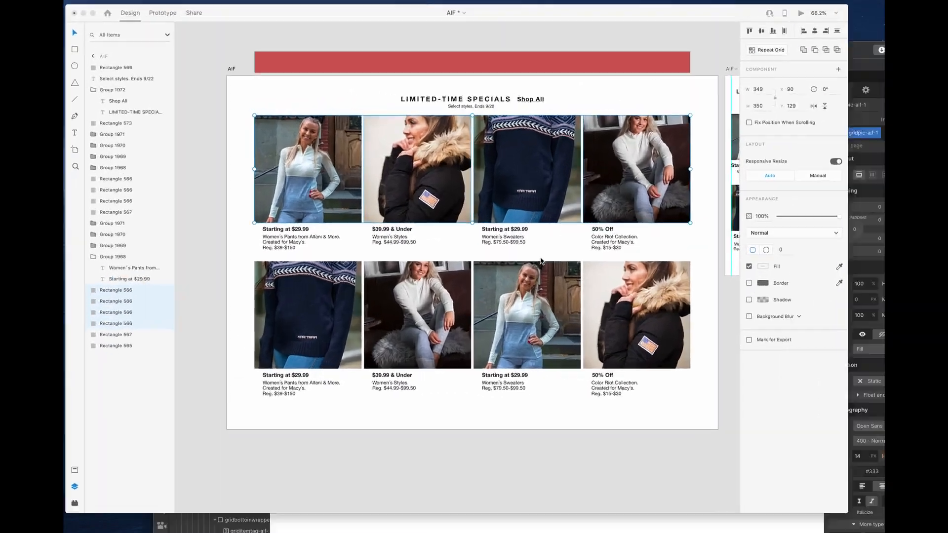
pyautogui.hotkey('ctrl', 'Up')
pyautogui.click(533, 90)
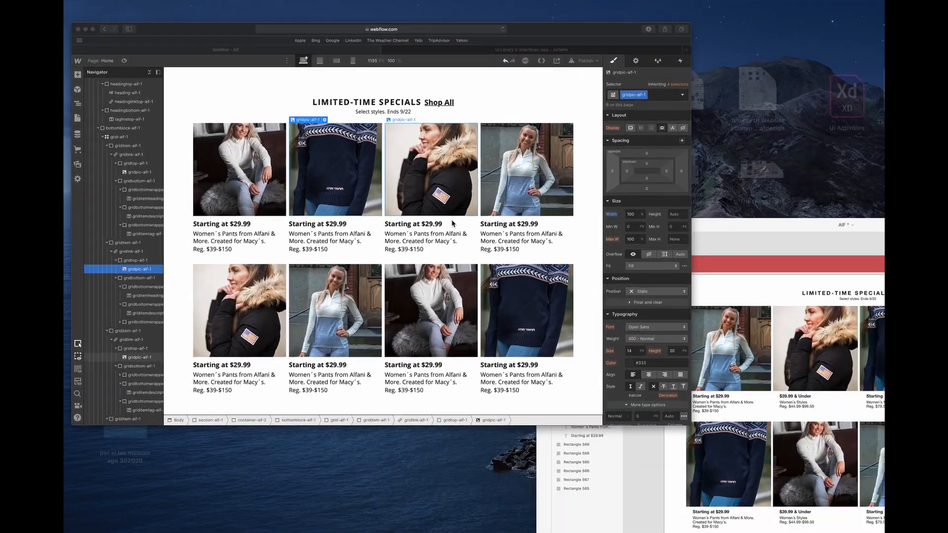
pyautogui.click(383, 91)
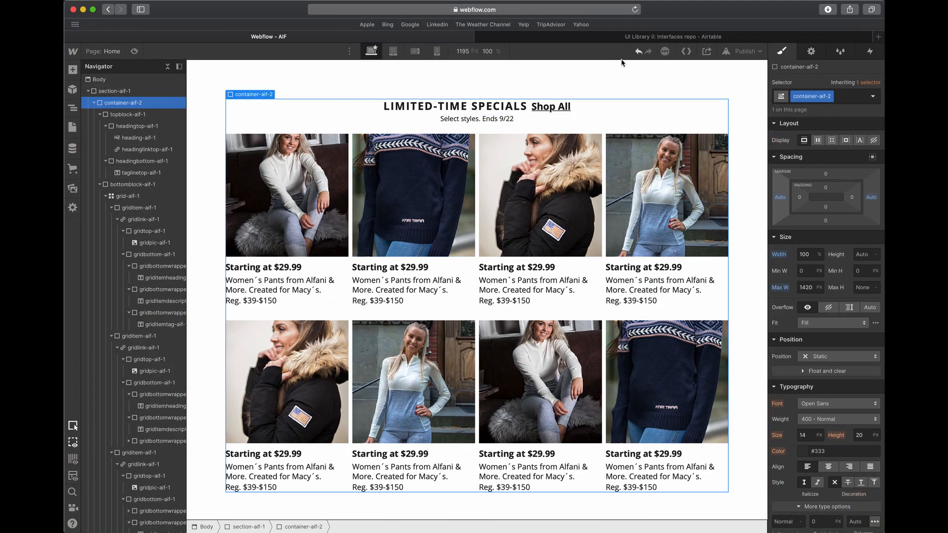
# - Publish the site to aif-fd0dc6.webflow.io and open the live page to look through it
pyautogui.click(744, 51)
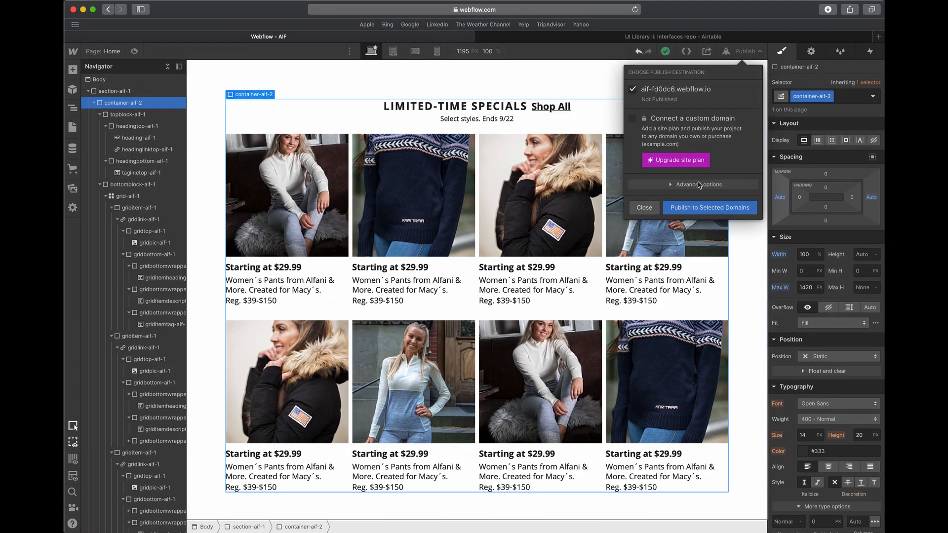
pyautogui.click(697, 209)
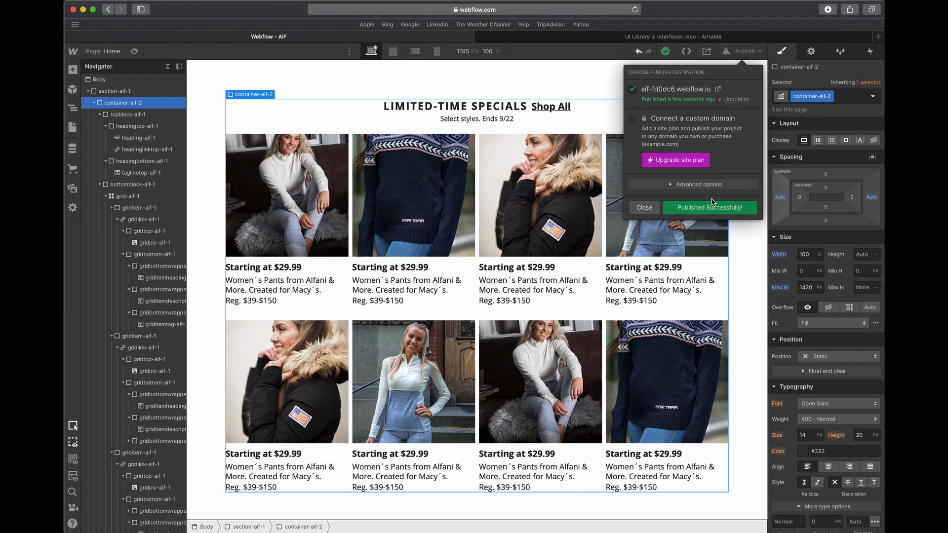
pyautogui.click(718, 89)
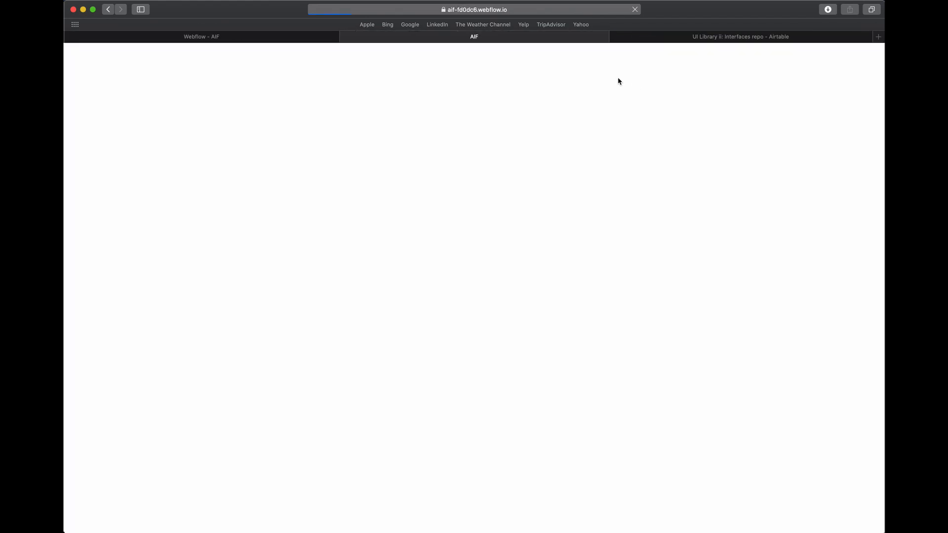
pyautogui.scroll(-2, 583, 99)
pyautogui.scroll(2, 553, 111)
pyautogui.scroll(-2, 553, 113)
pyautogui.scroll(2, 554, 113)
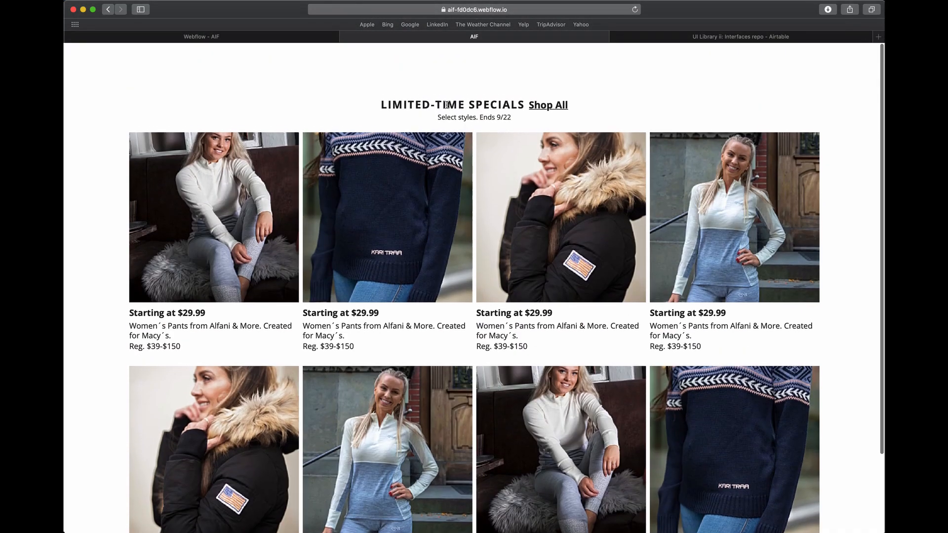
# - Preview the live page in Safari's Responsive Design Mode at iPad Pro, iPad, iPad mini, iPhone 8 Plus and iPhone 8 sizes, and return to Webflow
pyautogui.click(273, 0)
pyautogui.click(306, 75)
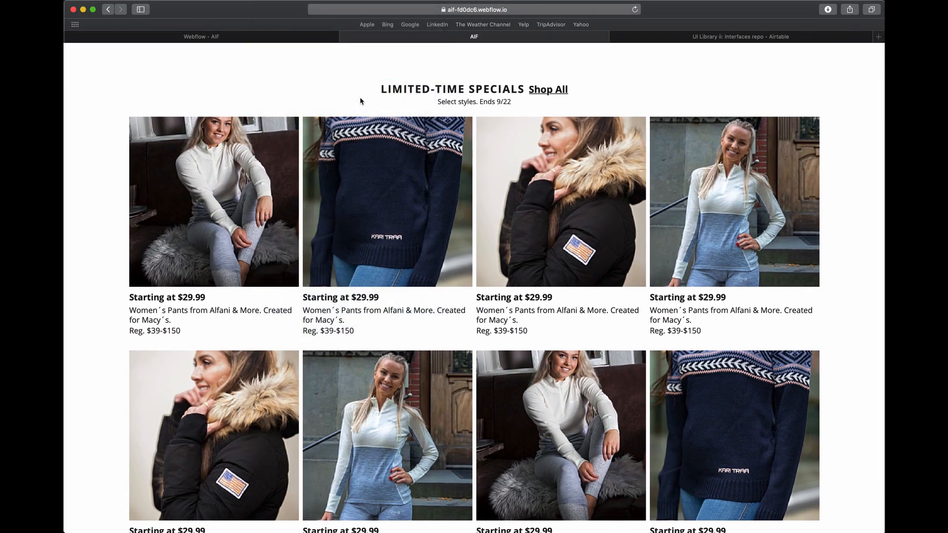
pyautogui.click(547, 96)
pyautogui.click(520, 98)
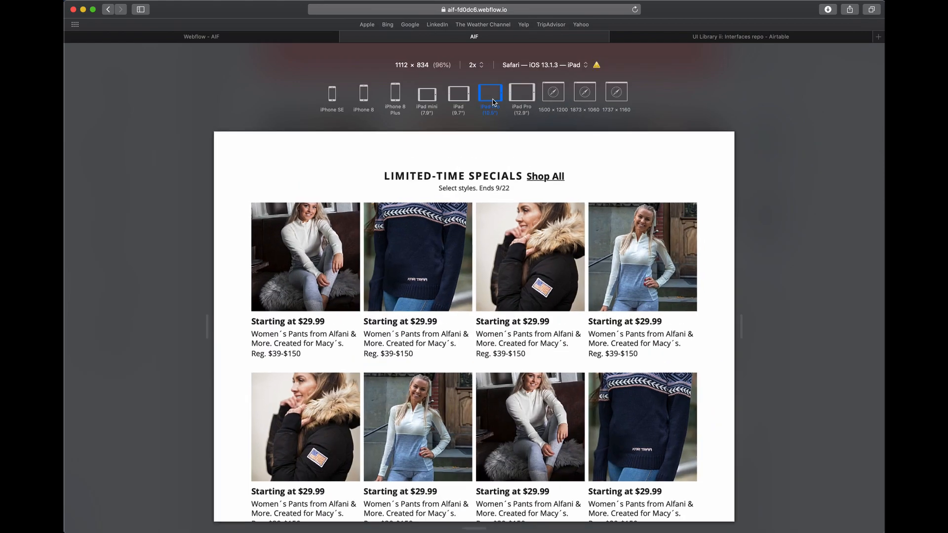
pyautogui.click(469, 102)
pyautogui.click(427, 95)
pyautogui.click(395, 94)
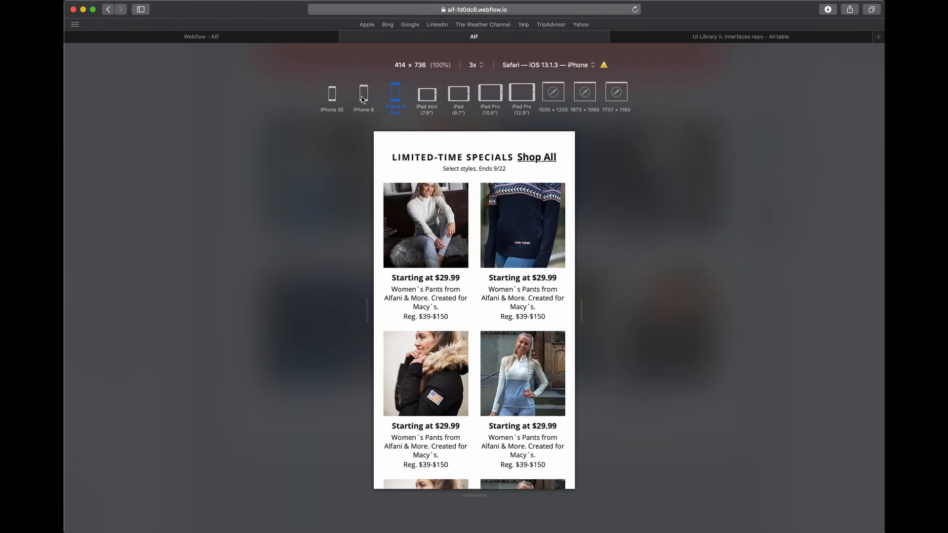
pyautogui.click(364, 93)
pyautogui.scroll(-4, 533, 272)
pyautogui.scroll(5, 533, 272)
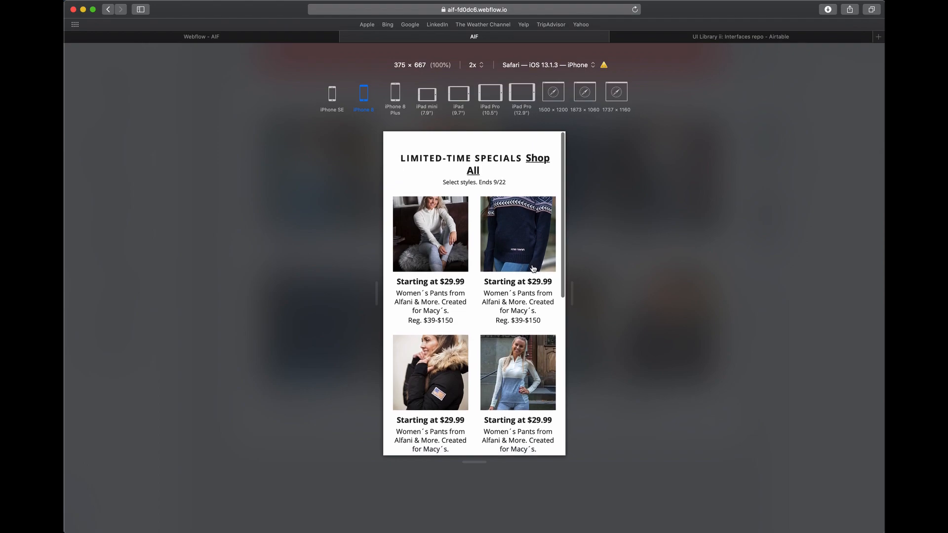
pyautogui.click(301, 38)
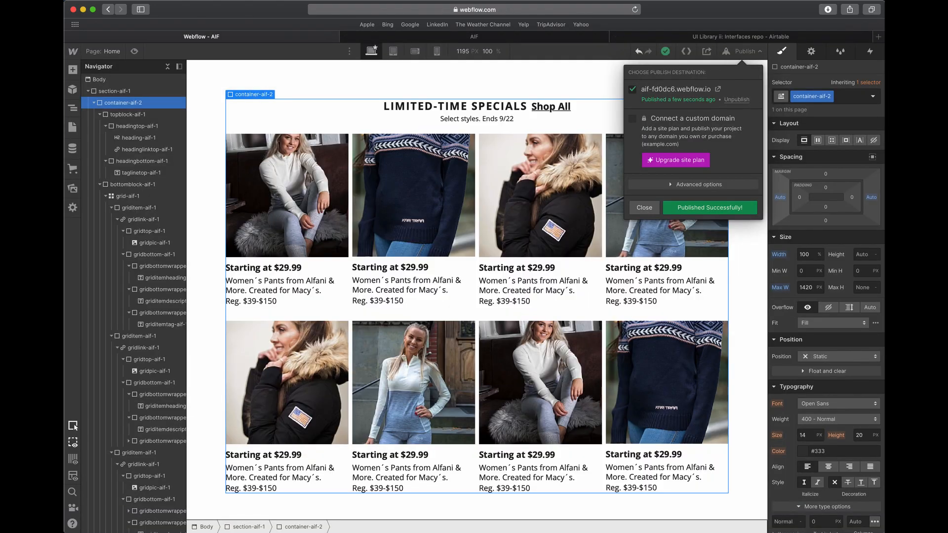